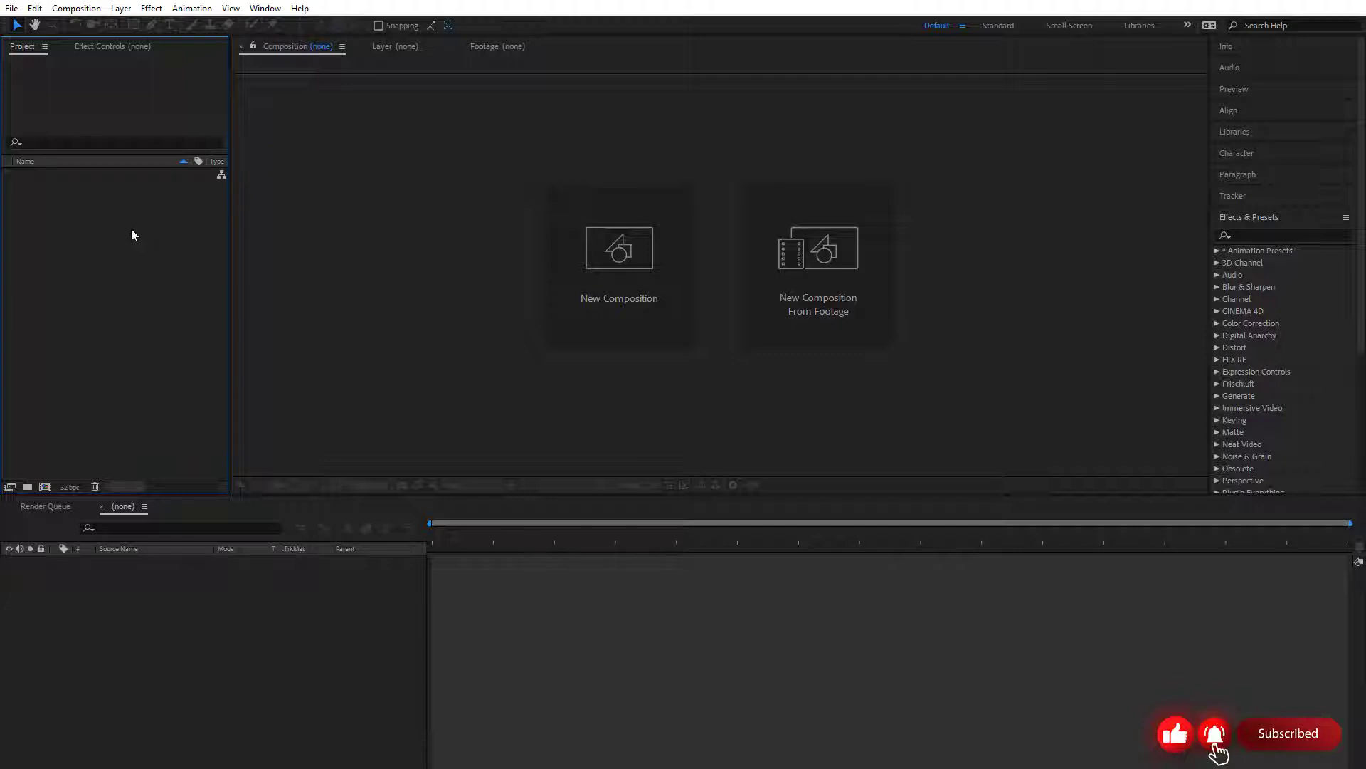
Start a new composition and name it Project01
left_click(77, 12)
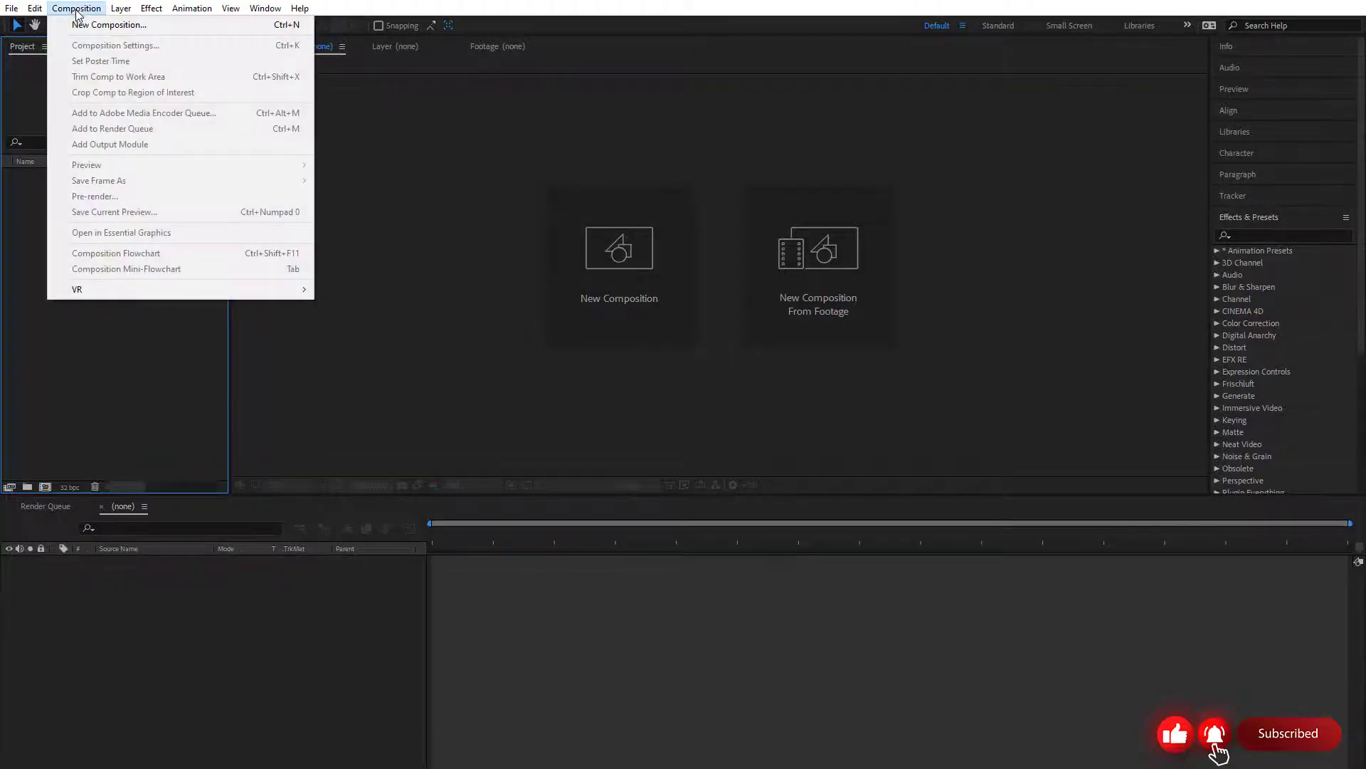
left_click(273, 33)
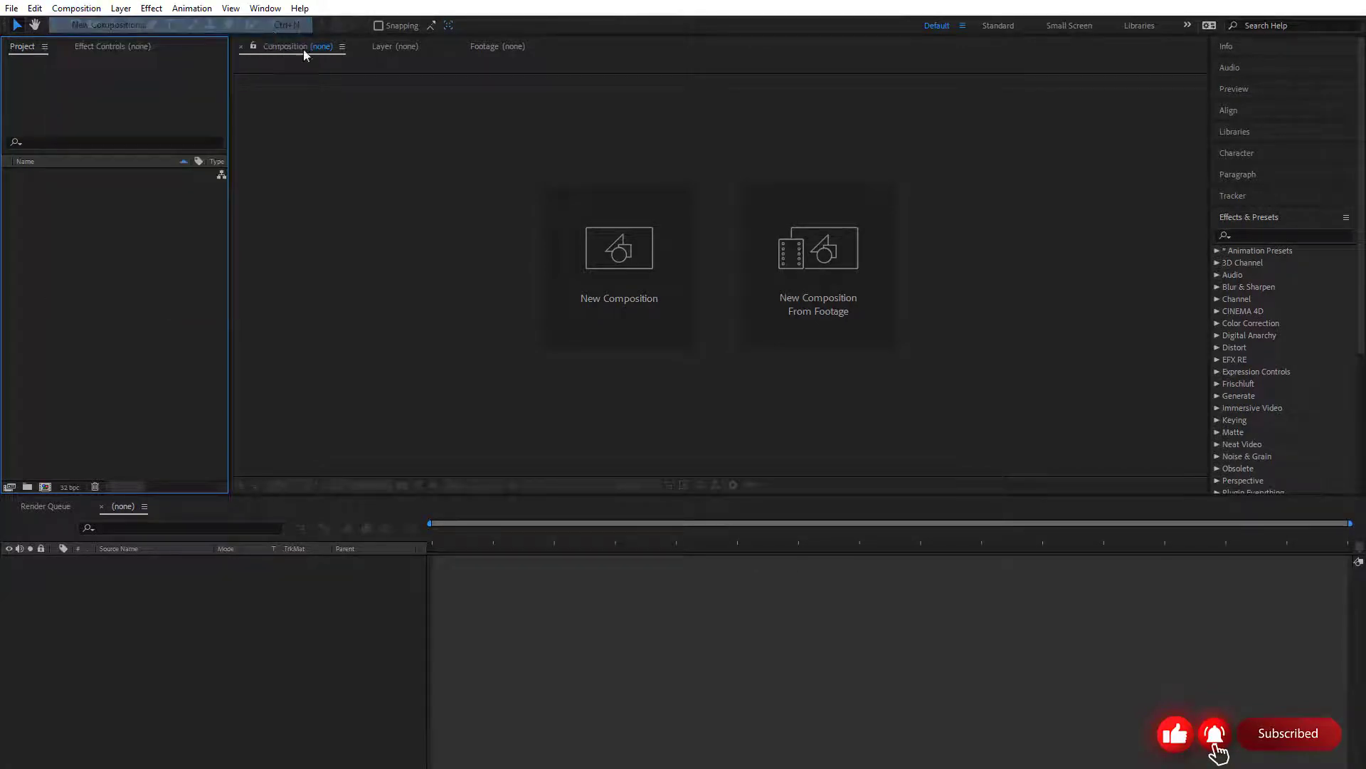
left_click_drag(406, 412, 662, 196)
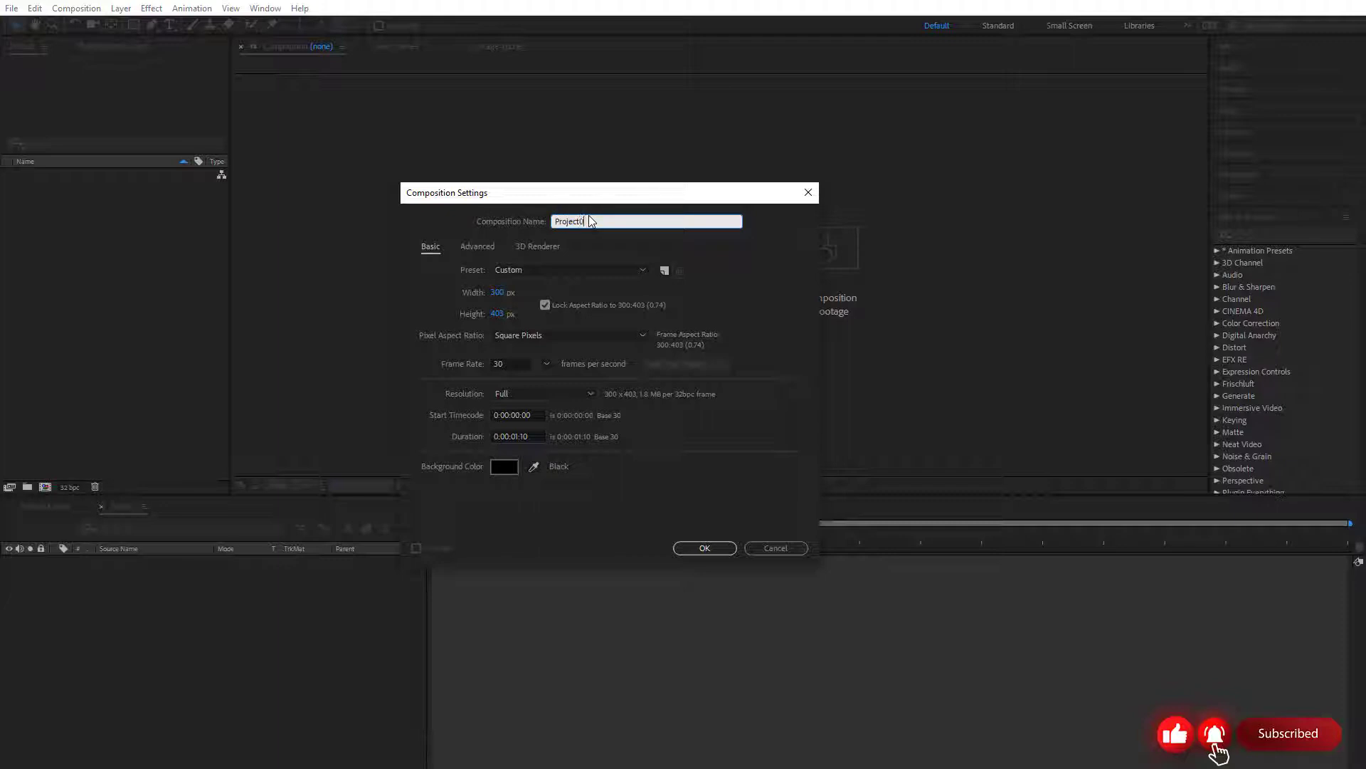
type("1")
Look over the Advanced and 3D Renderer settings, and apply the HDTV 1080 24 preset in the basic settings
left_click(473, 247)
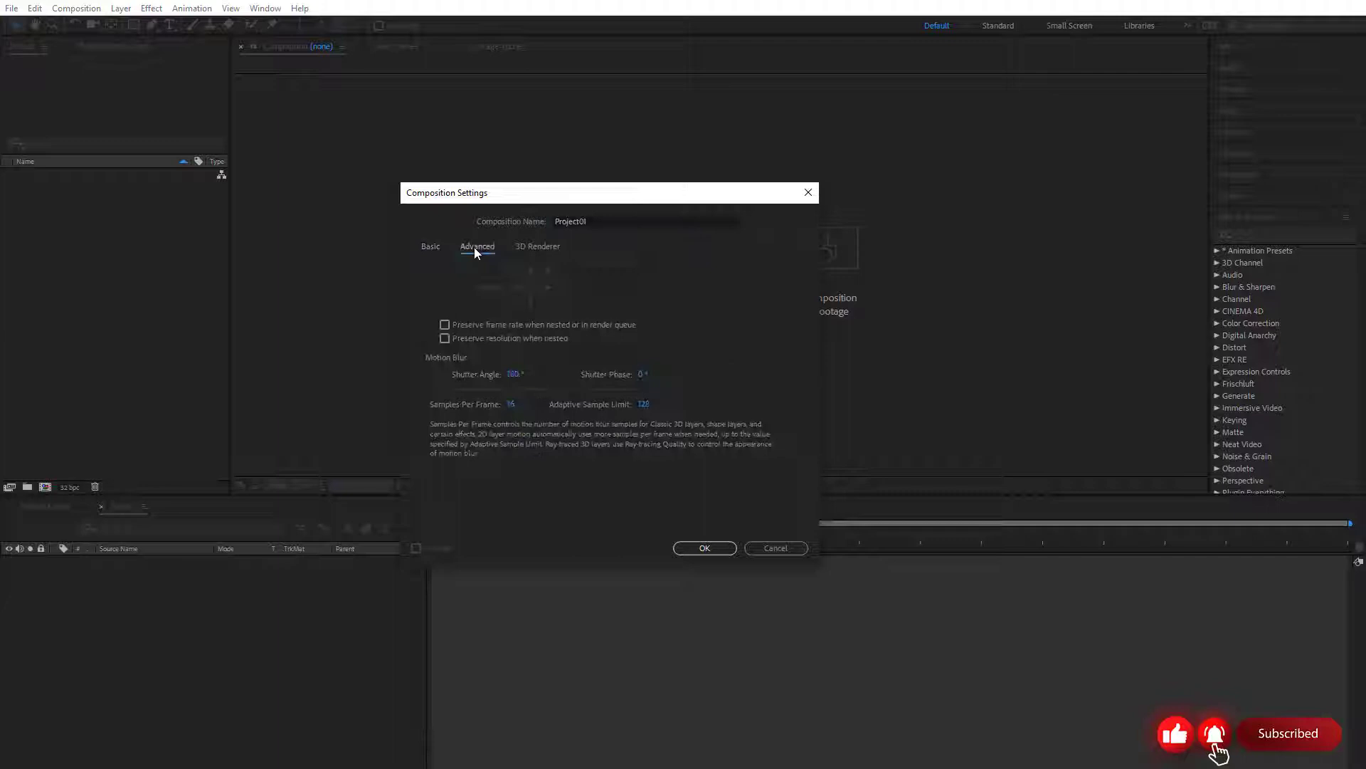
left_click(532, 247)
left_click(427, 246)
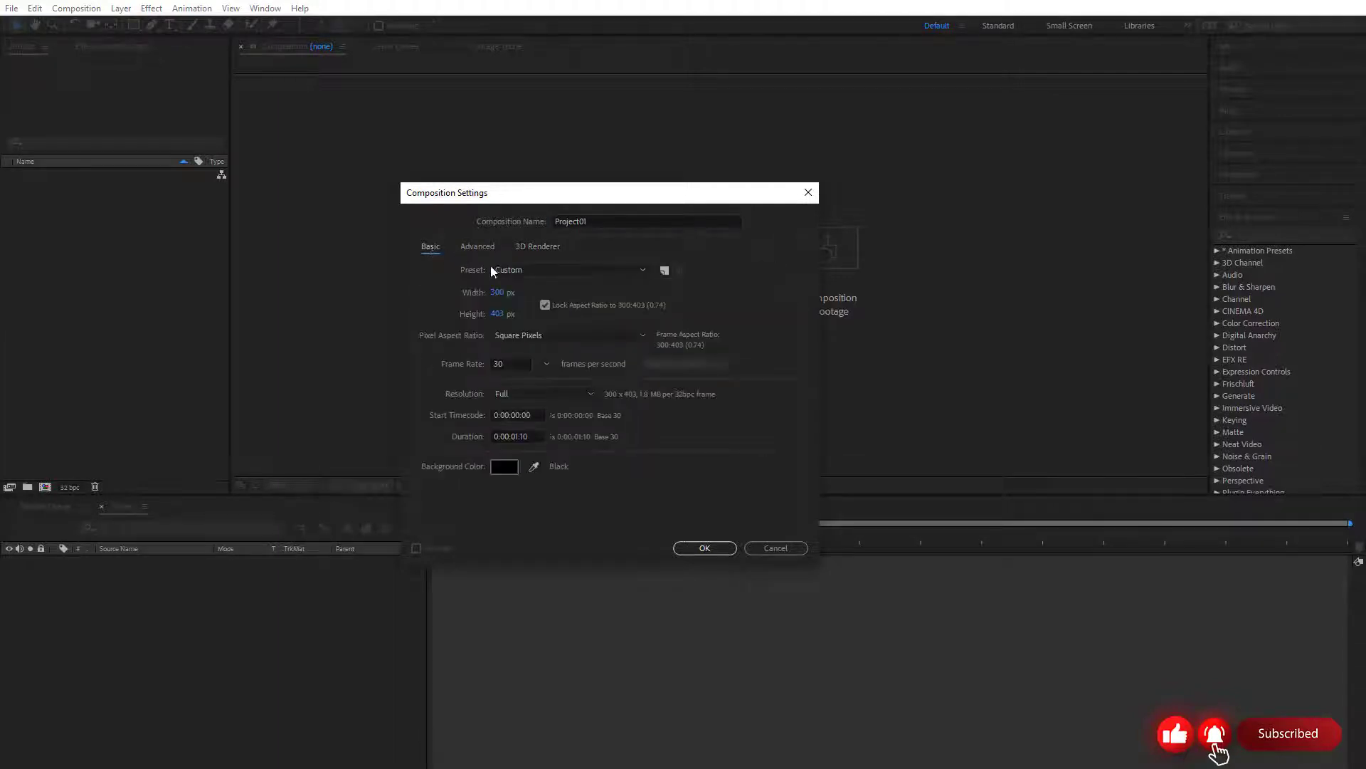
left_click(524, 271)
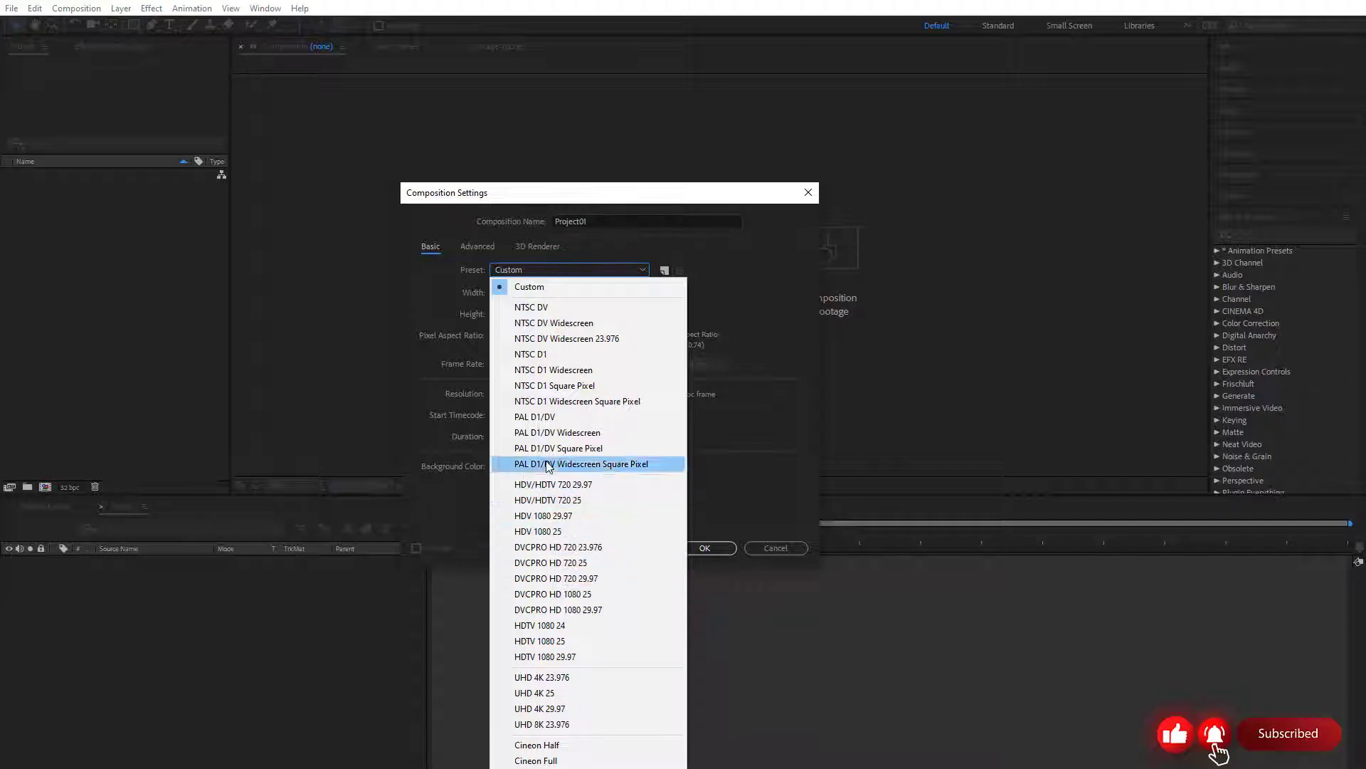
left_click(572, 629)
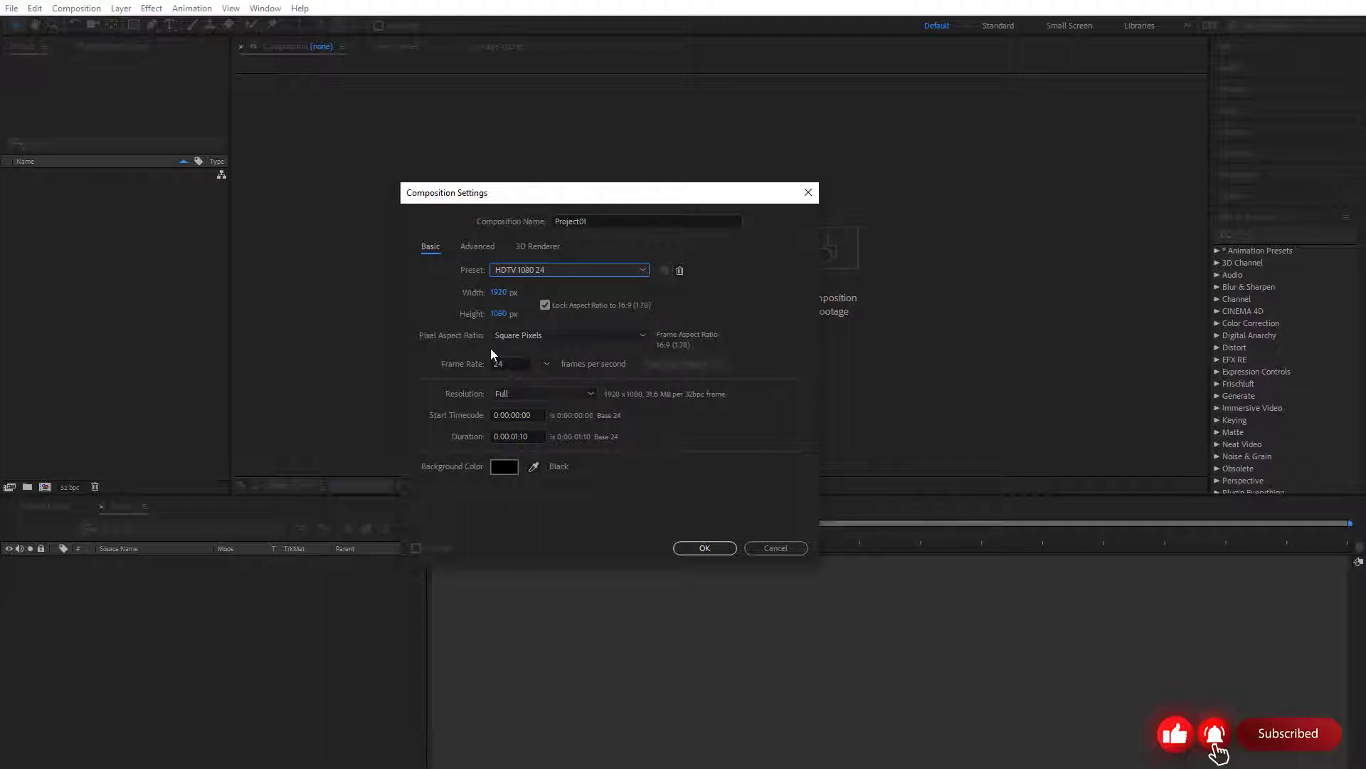
Try to set the composition's width and height to 1080 px with the aspect ratio locked
left_click(538, 271)
left_click(534, 281)
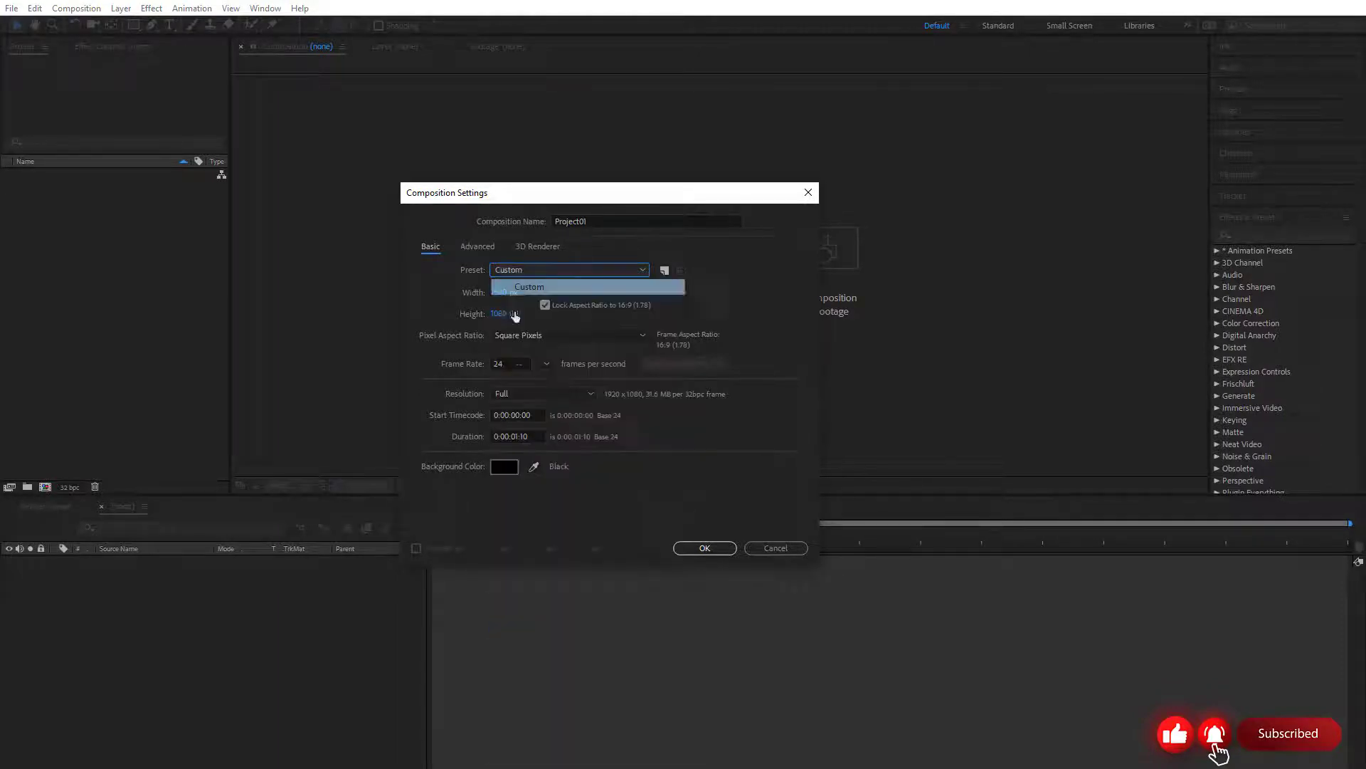
left_click(506, 294)
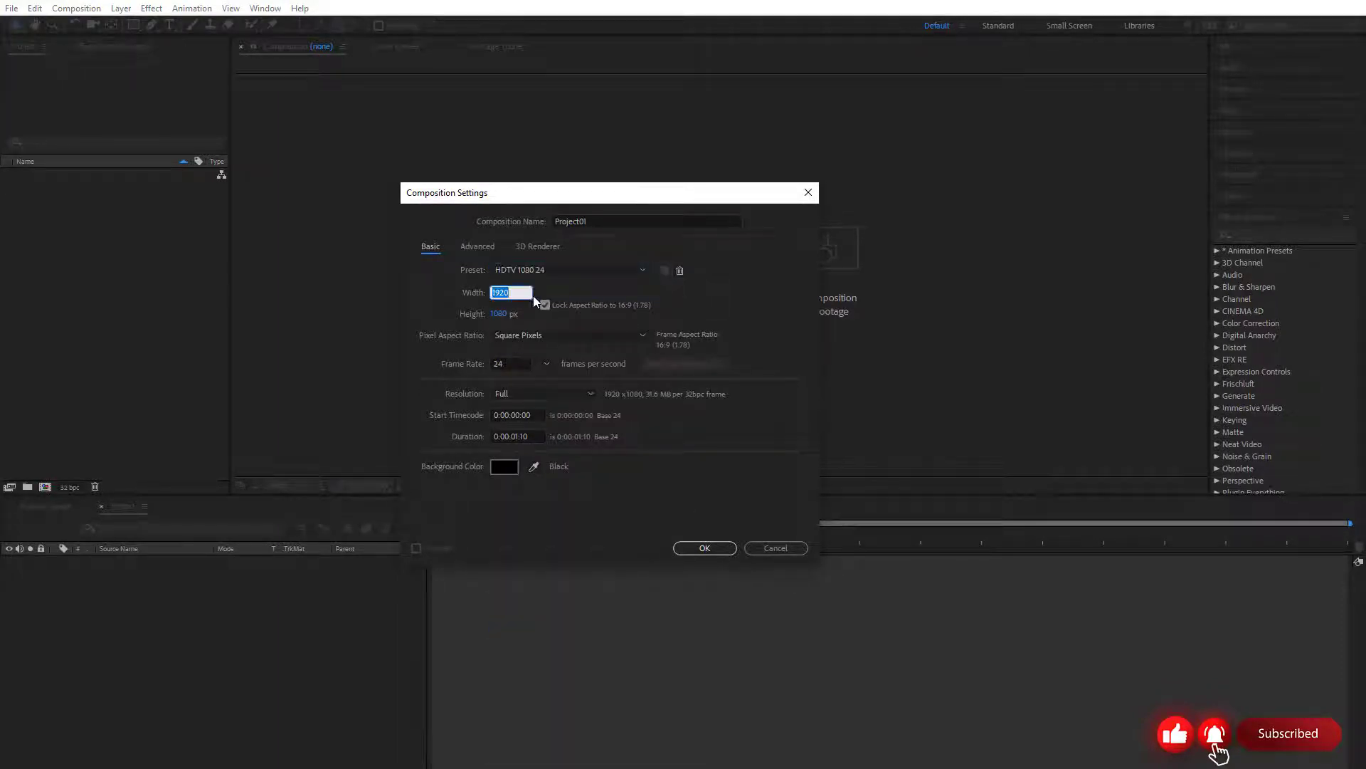
type("1080")
key("Tab")
type("1080")
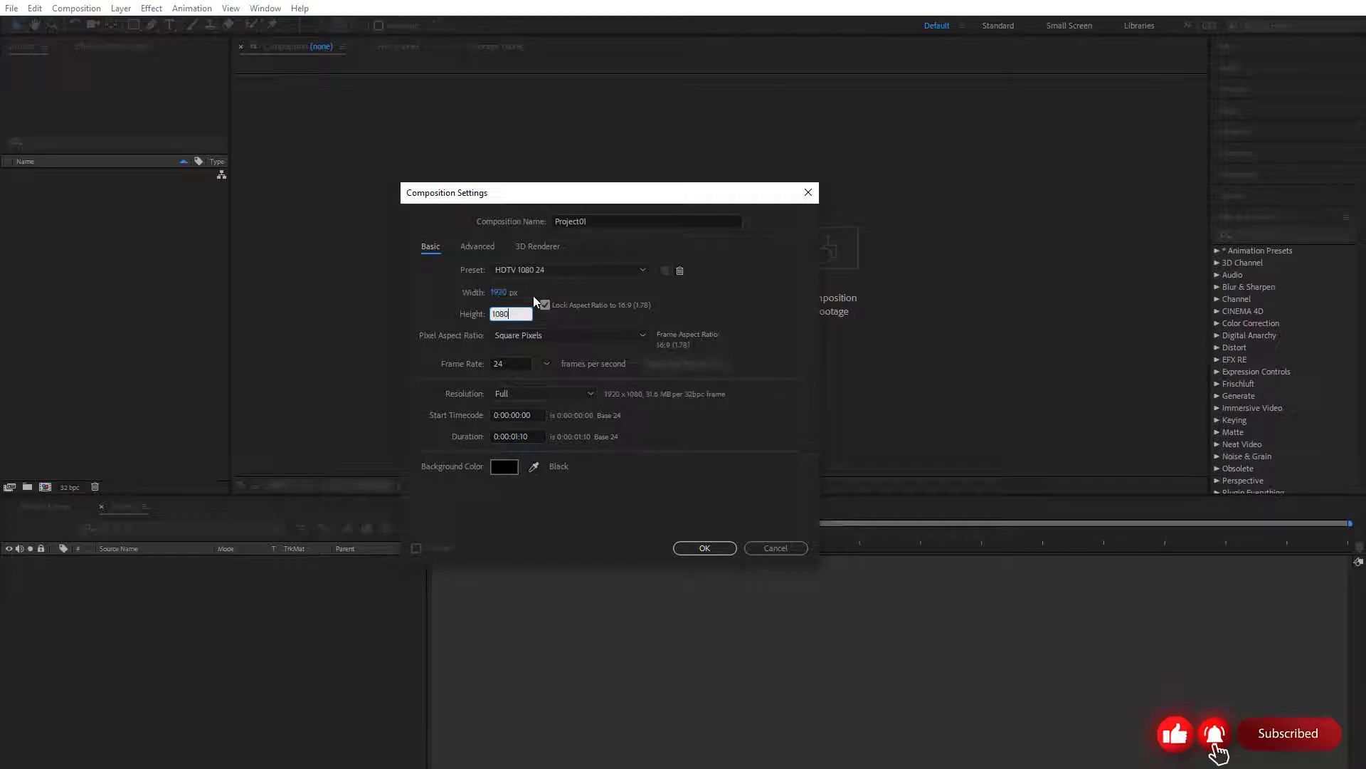
Unlock the aspect ratio and give the composition a custom size of 1080 px wide by 1080 px high
left_click(546, 305)
left_click(538, 269)
left_click(619, 286)
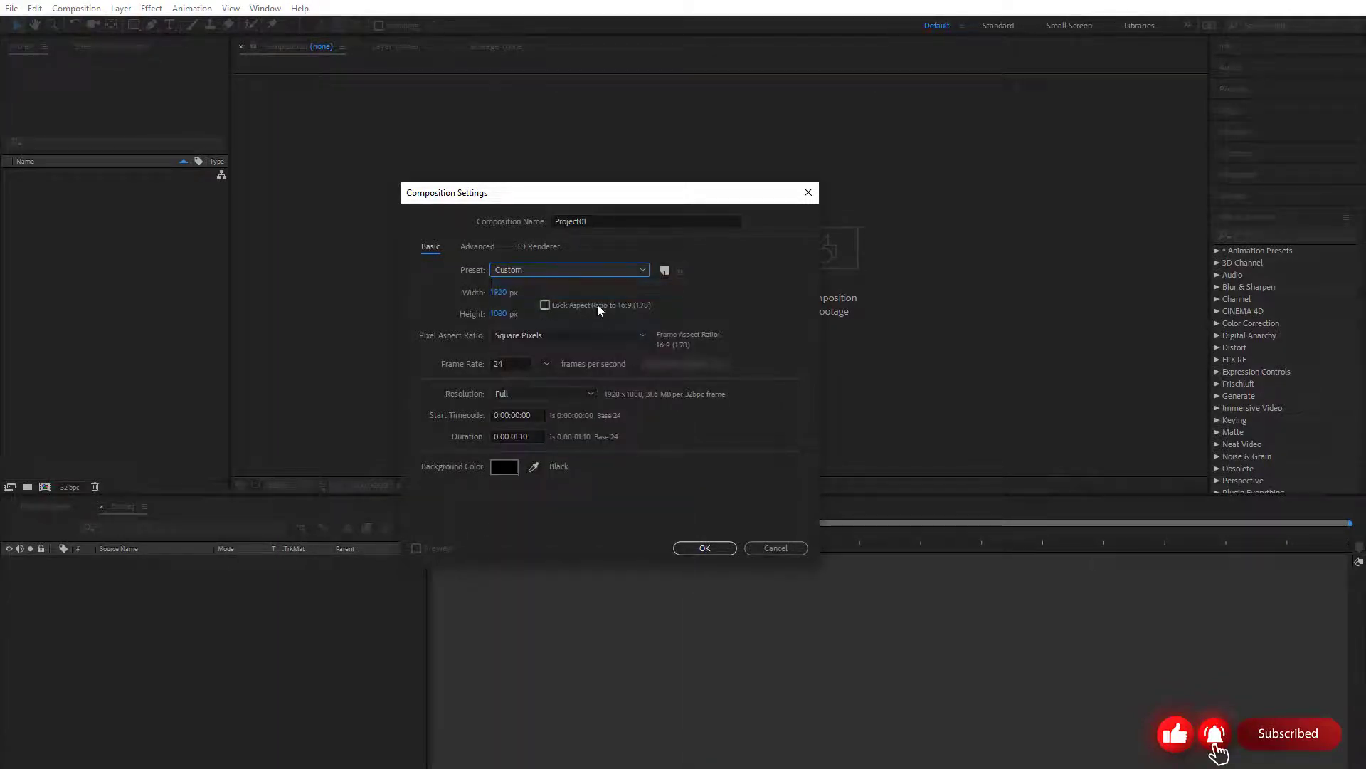
left_click(498, 296)
type("1080")
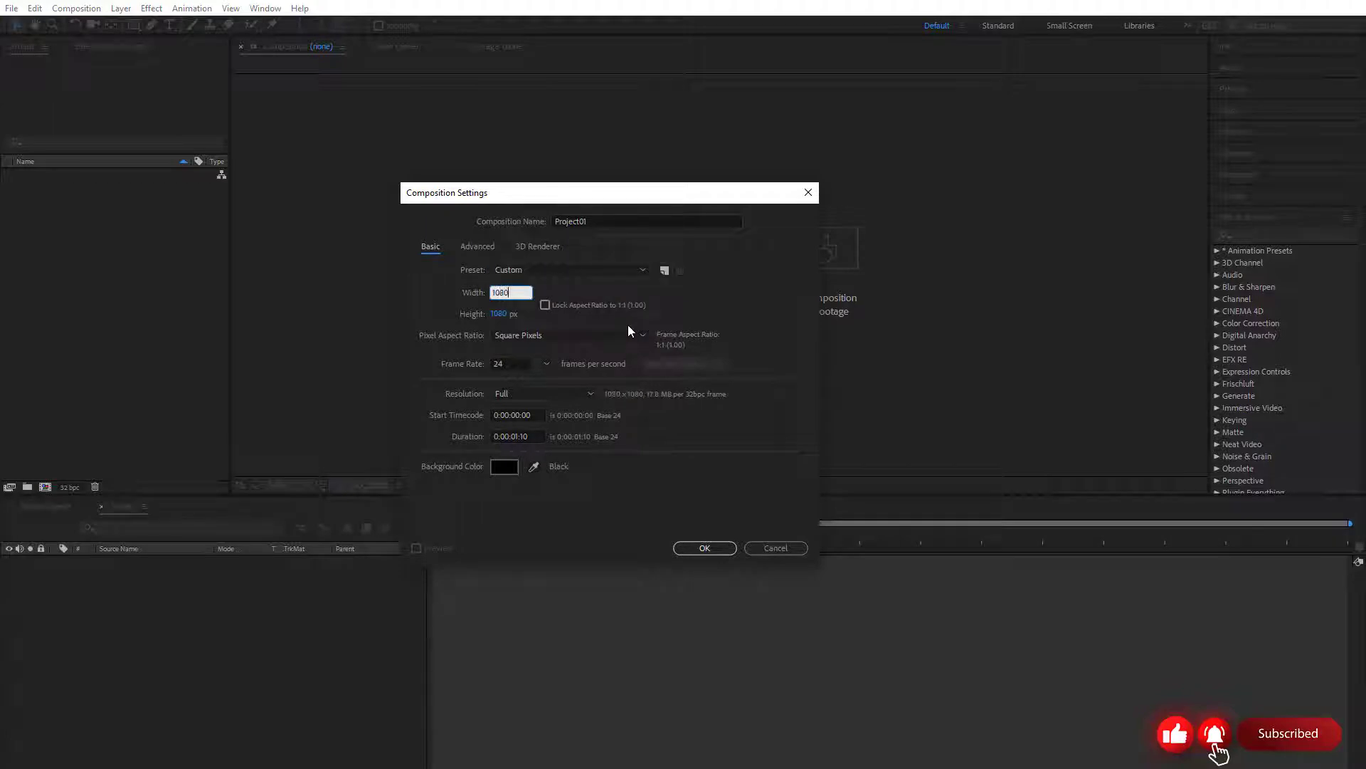
key("Tab")
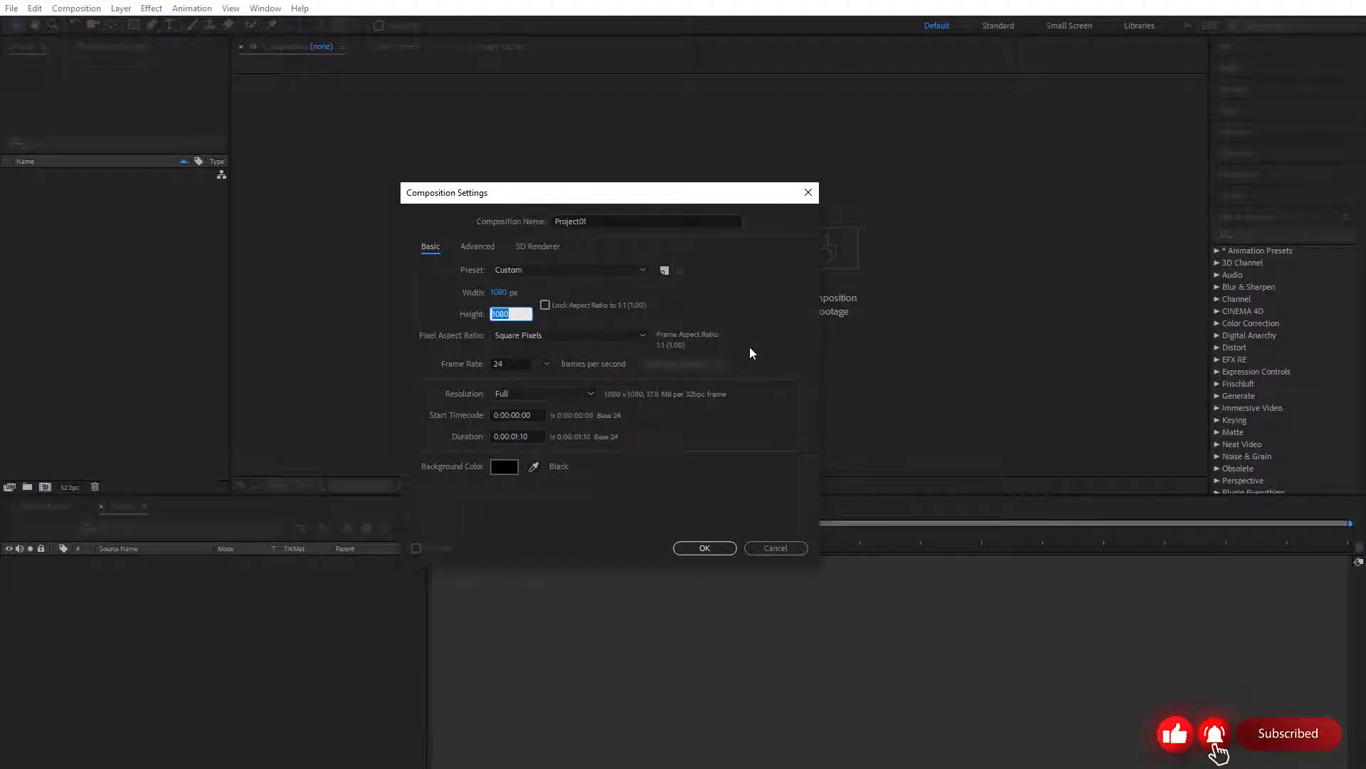
type("1080")
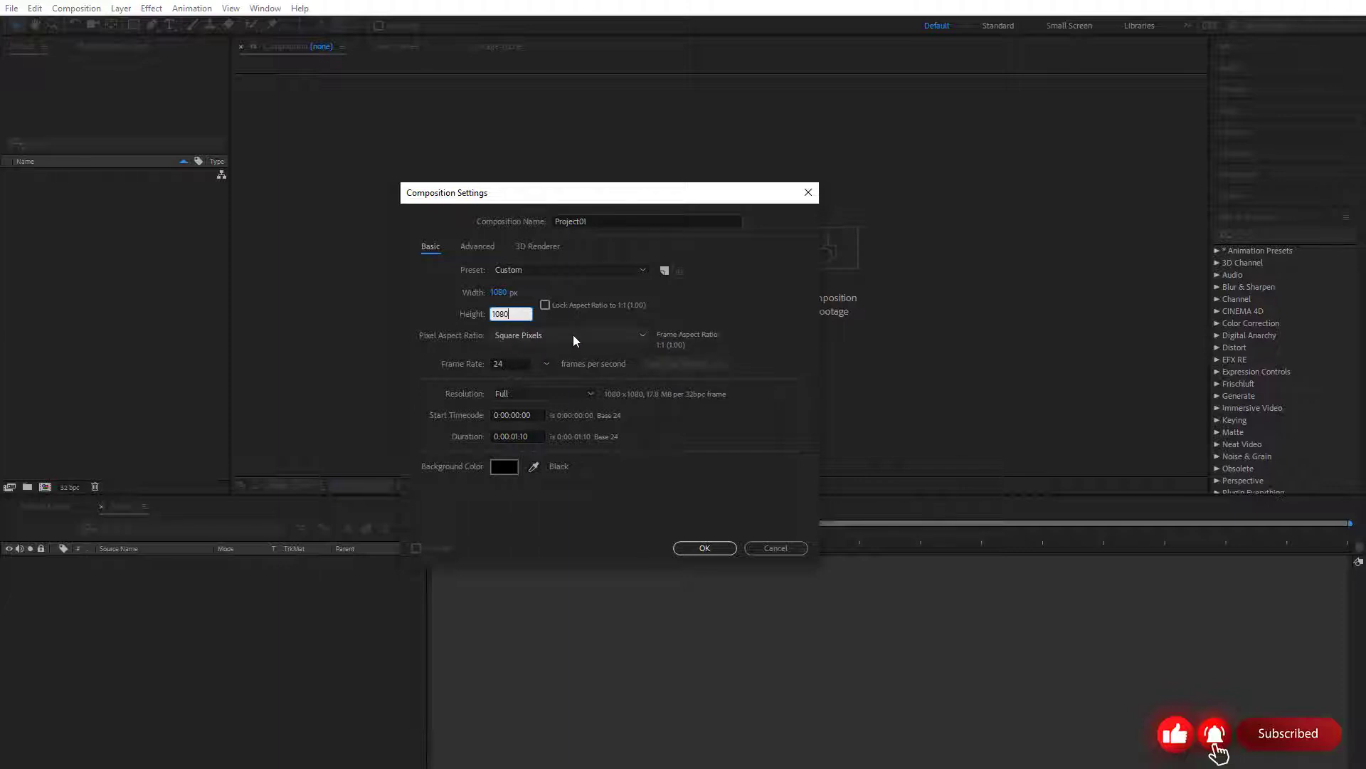
Choose Square Pixels as the pixel aspect ratio and Full resolution, keeping the frame rate at 24 frames per second
left_click(536, 338)
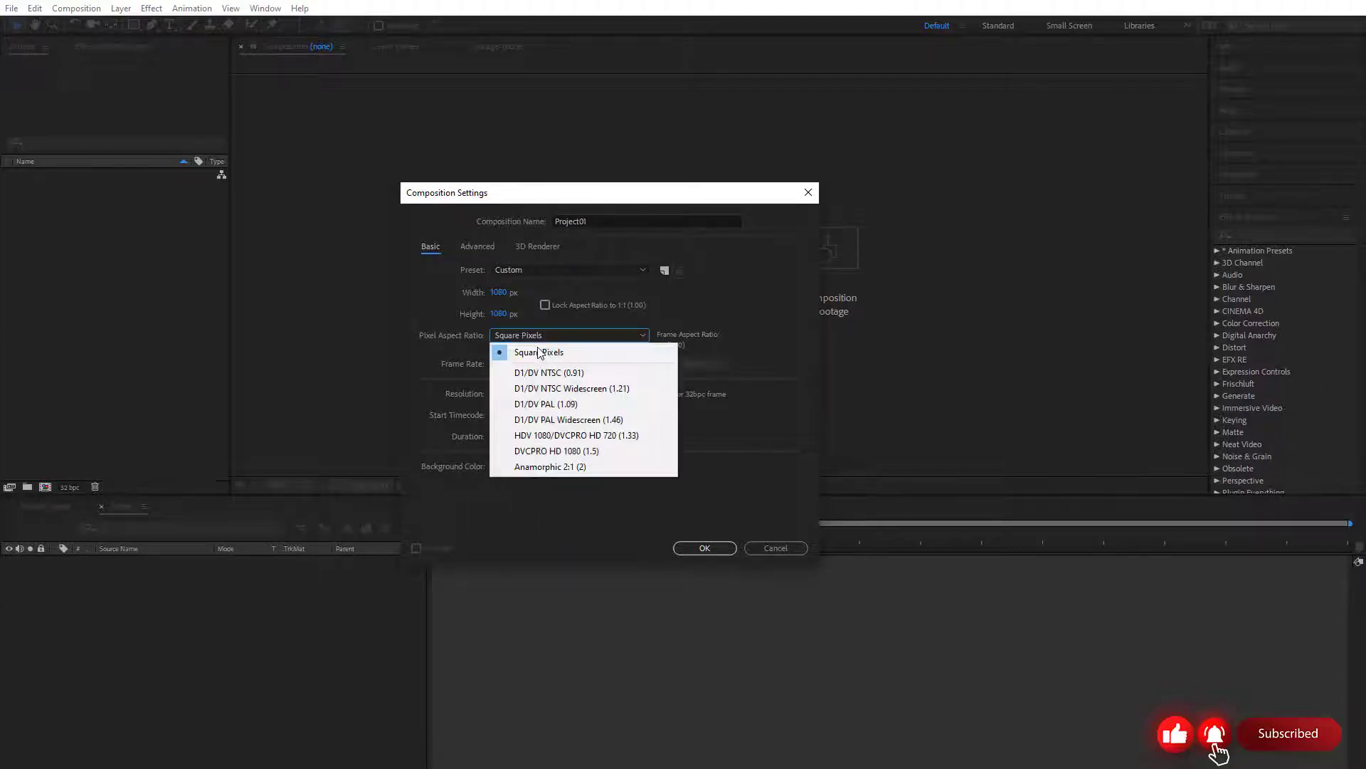
left_click(498, 353)
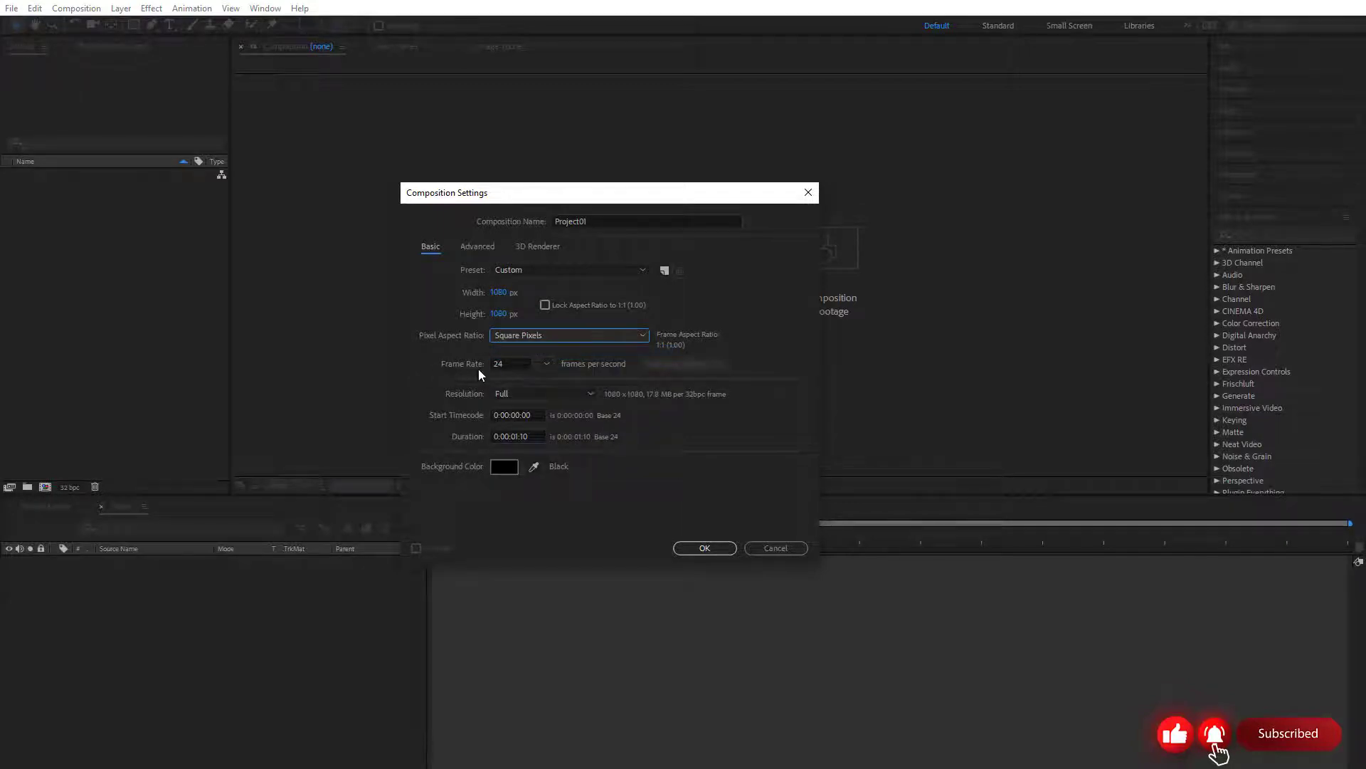
left_click(498, 363)
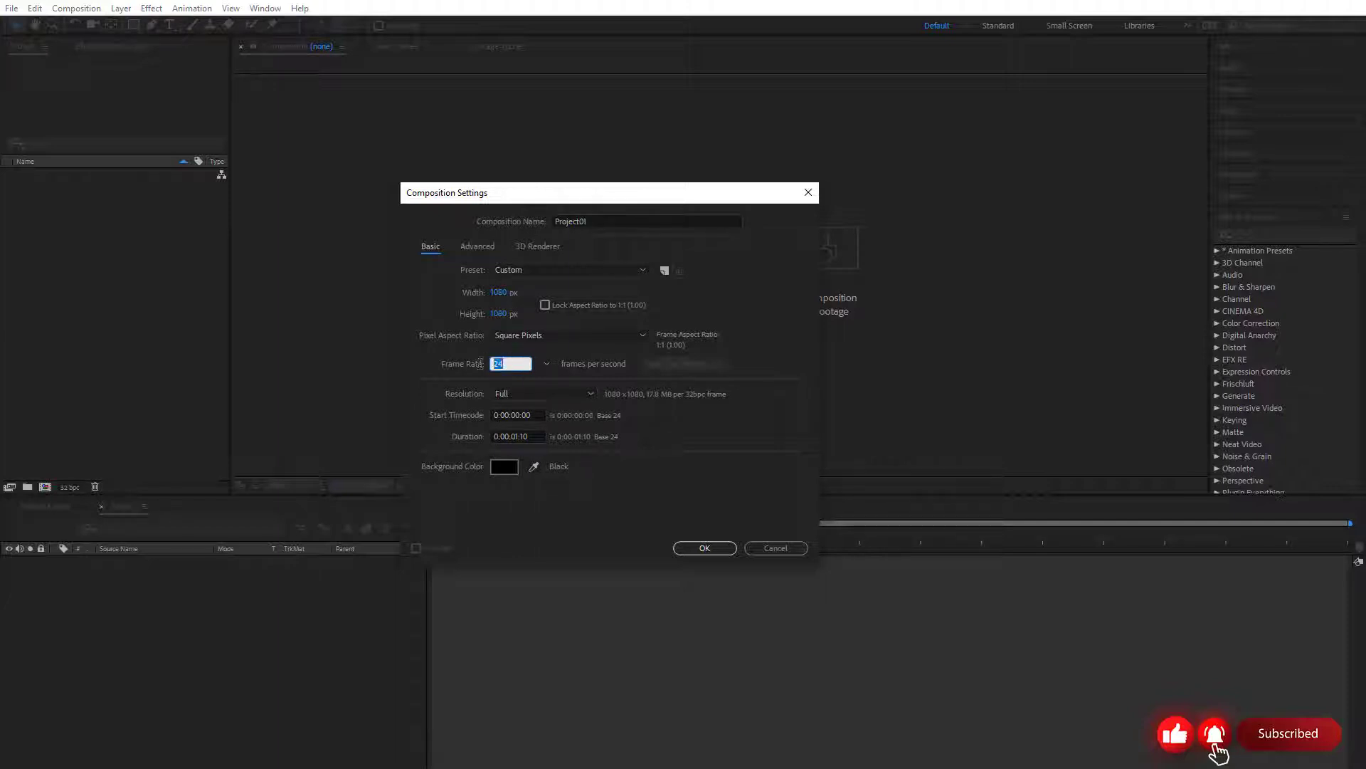
left_click(513, 361)
double_click(514, 361)
left_click(524, 394)
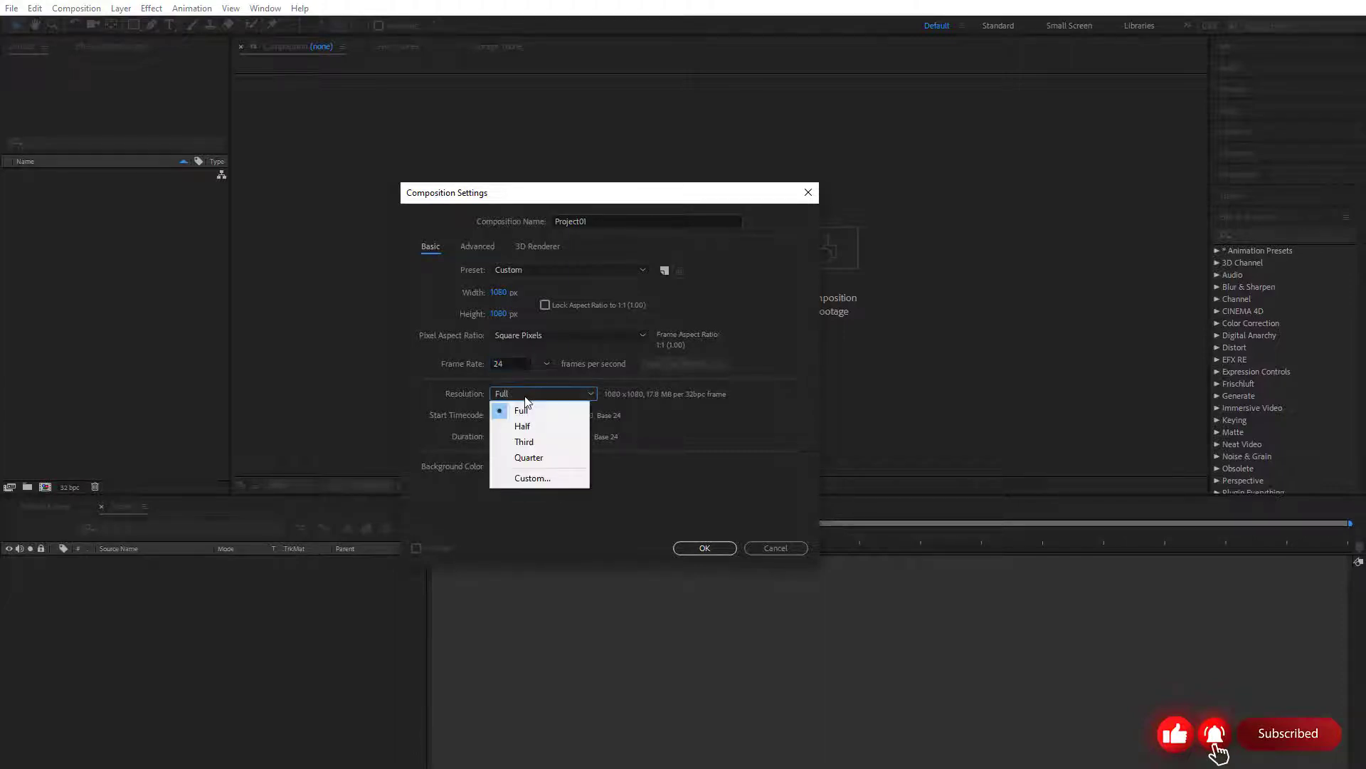
left_click(527, 413)
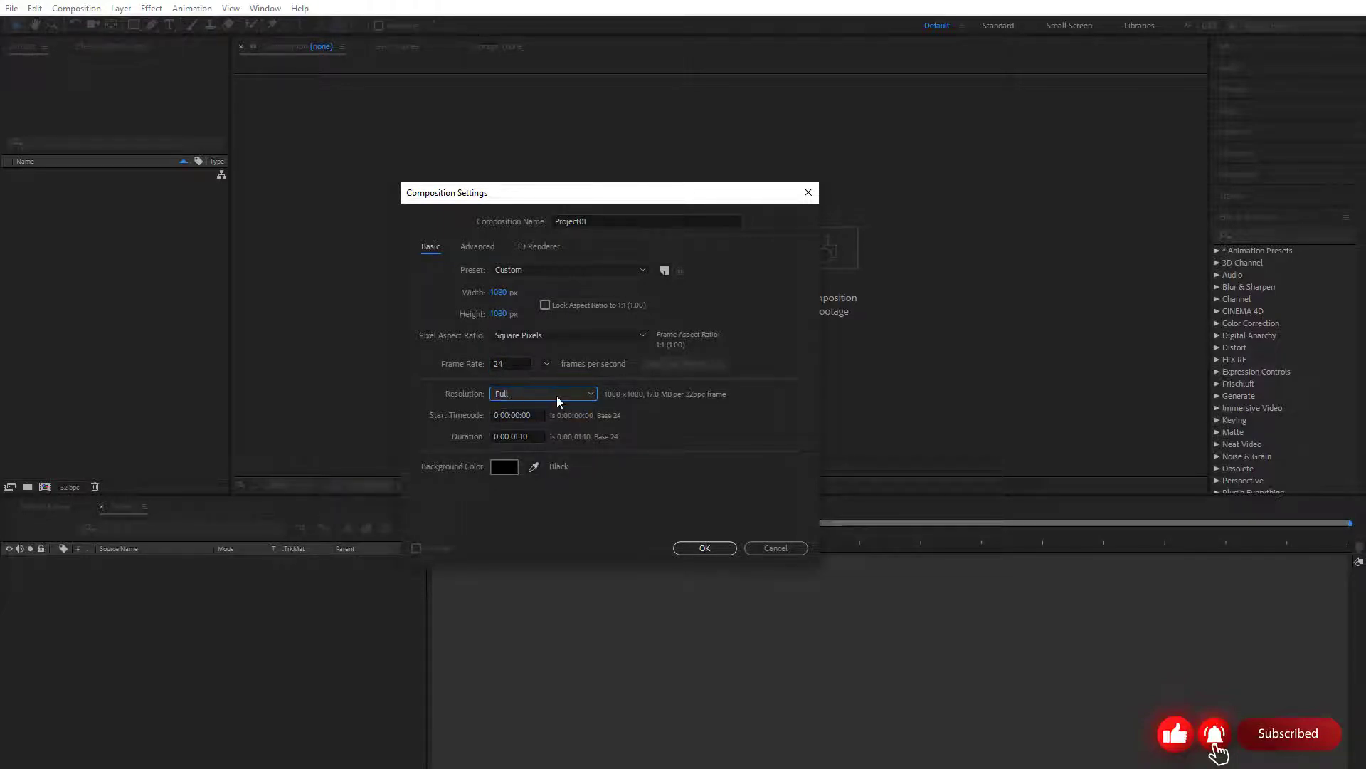
Set the composition's duration to 0:01:00:10
double_click(517, 437)
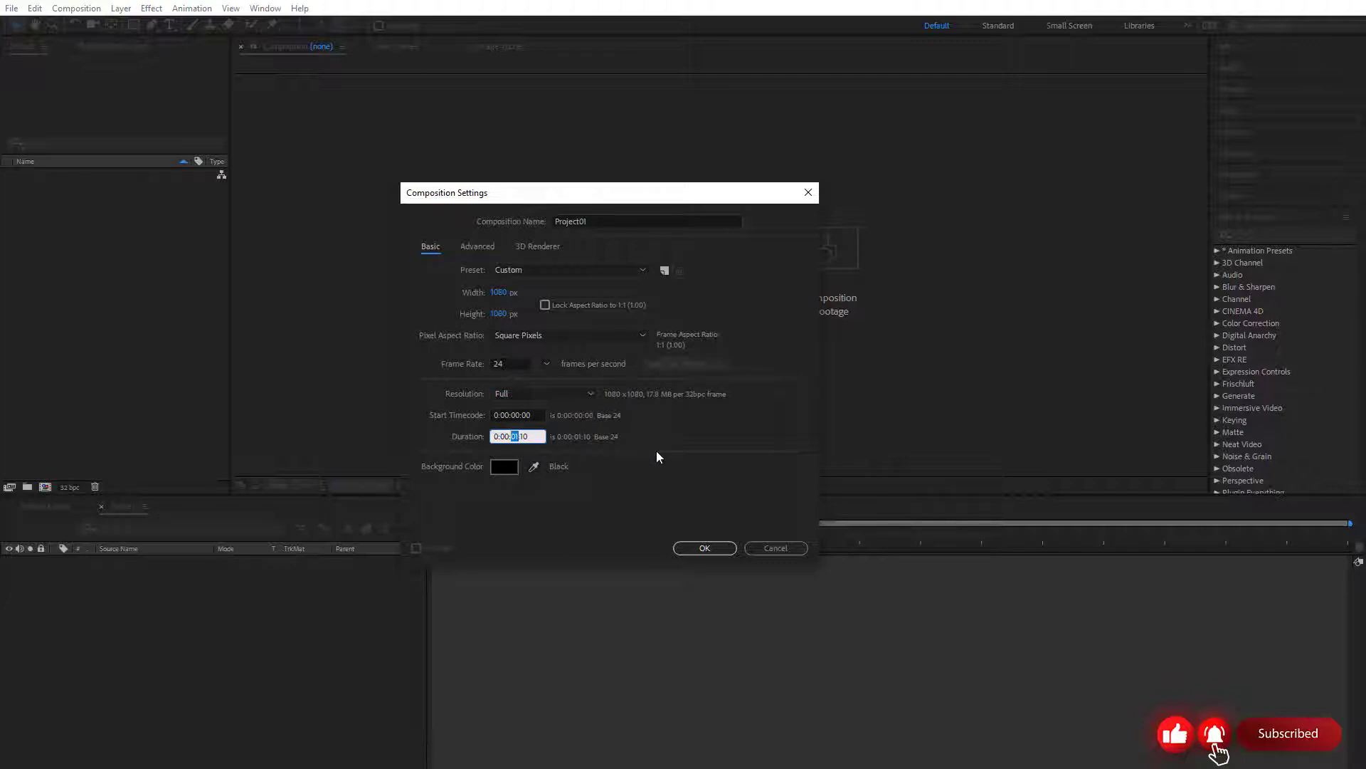
type("05")
type("60")
left_click(539, 435)
Set the composition's background color to a strong red
left_click(509, 466)
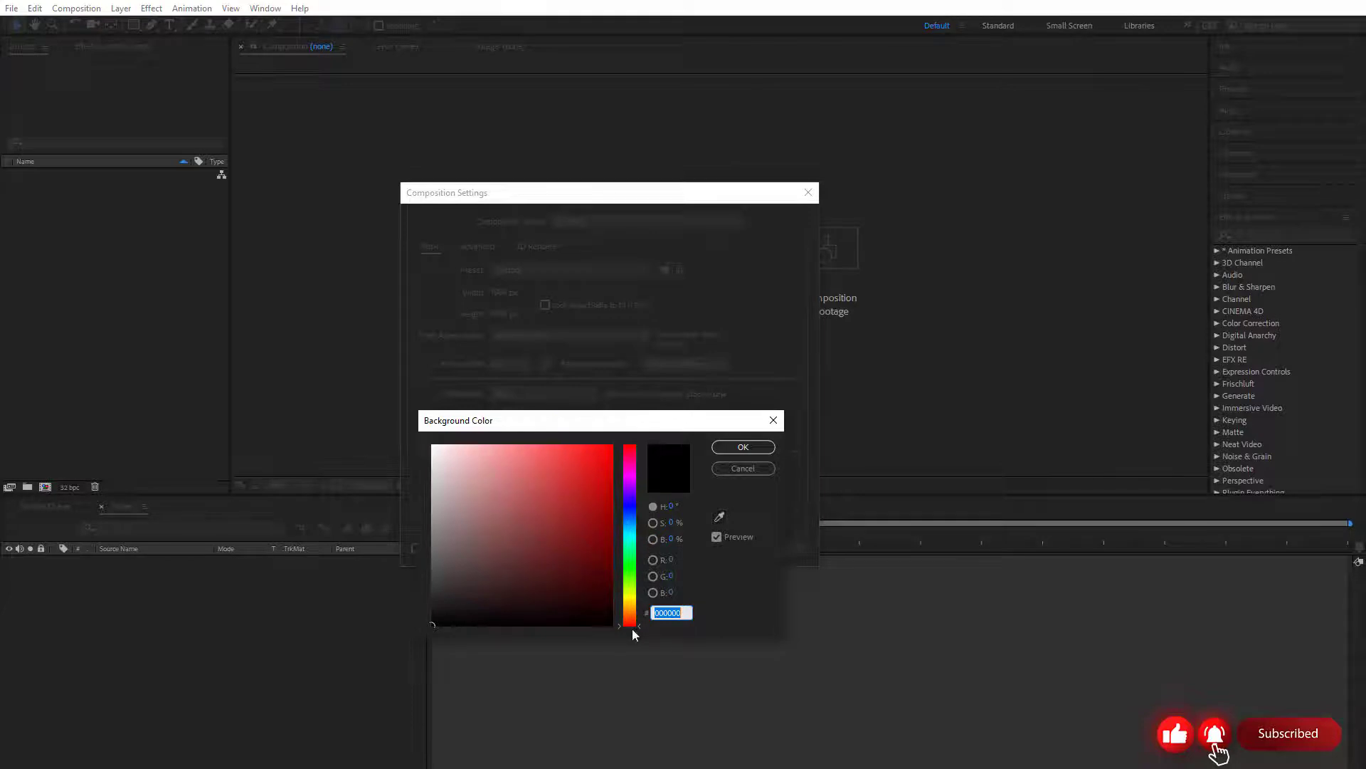
left_click(630, 591)
mouse_move(630, 590)
left_mouse_down()
mouse_move(632, 459)
mouse_move(635, 562)
mouse_move(577, 481)
mouse_move(477, 459)
mouse_move(441, 470)
mouse_move(550, 473)
mouse_move(601, 541)
mouse_move(458, 524)
mouse_move(558, 488)
mouse_move(569, 502)
left_mouse_up()
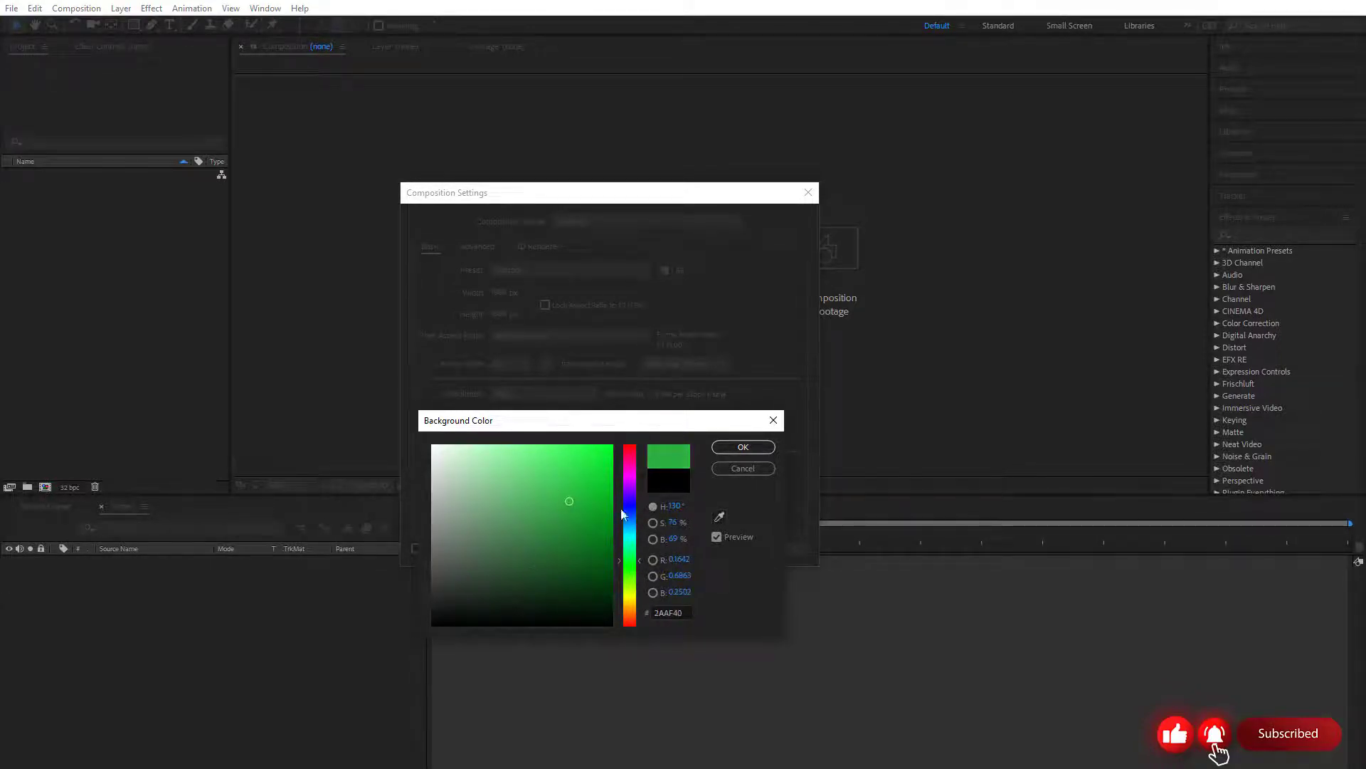
left_click(720, 519)
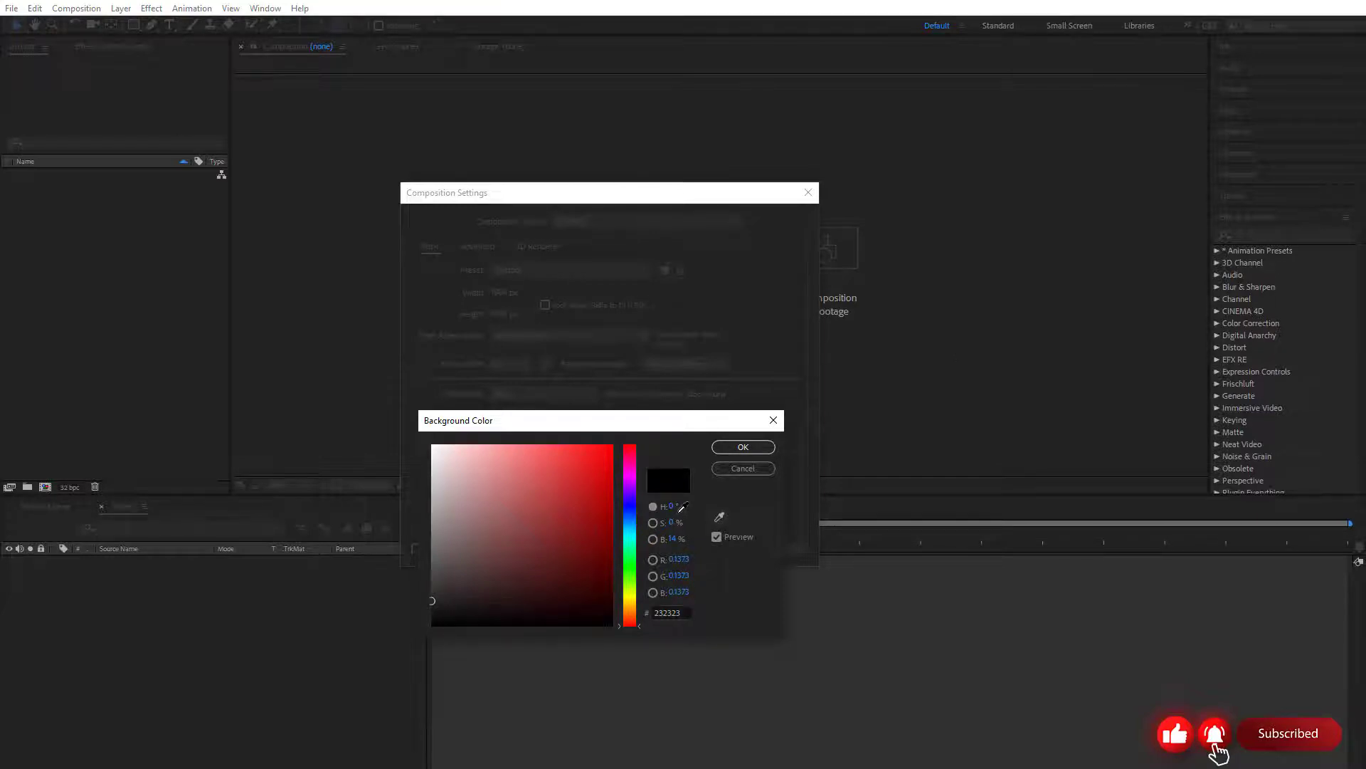
left_click(591, 473)
left_click(743, 446)
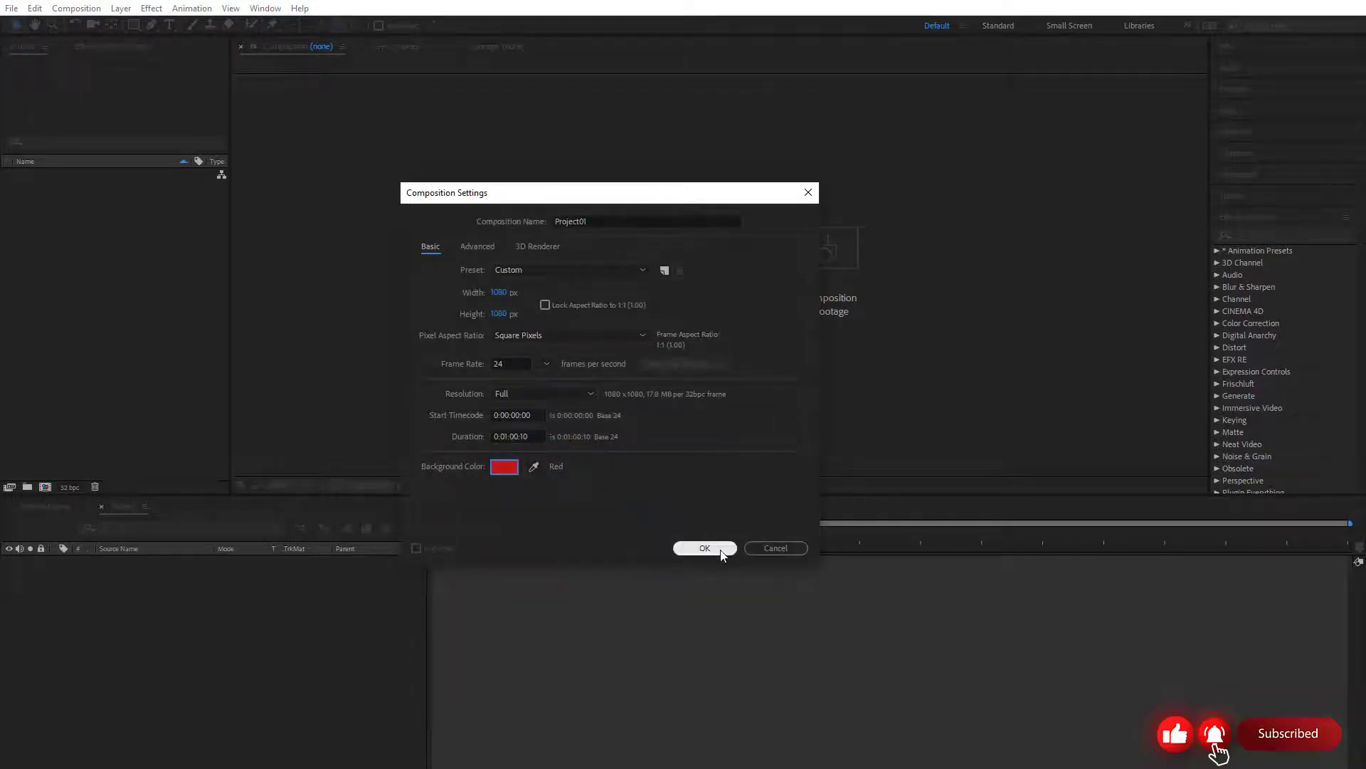
Check the advanced motion blur settings and try CINEMA 4D as the composition's 3D renderer
left_click(478, 249)
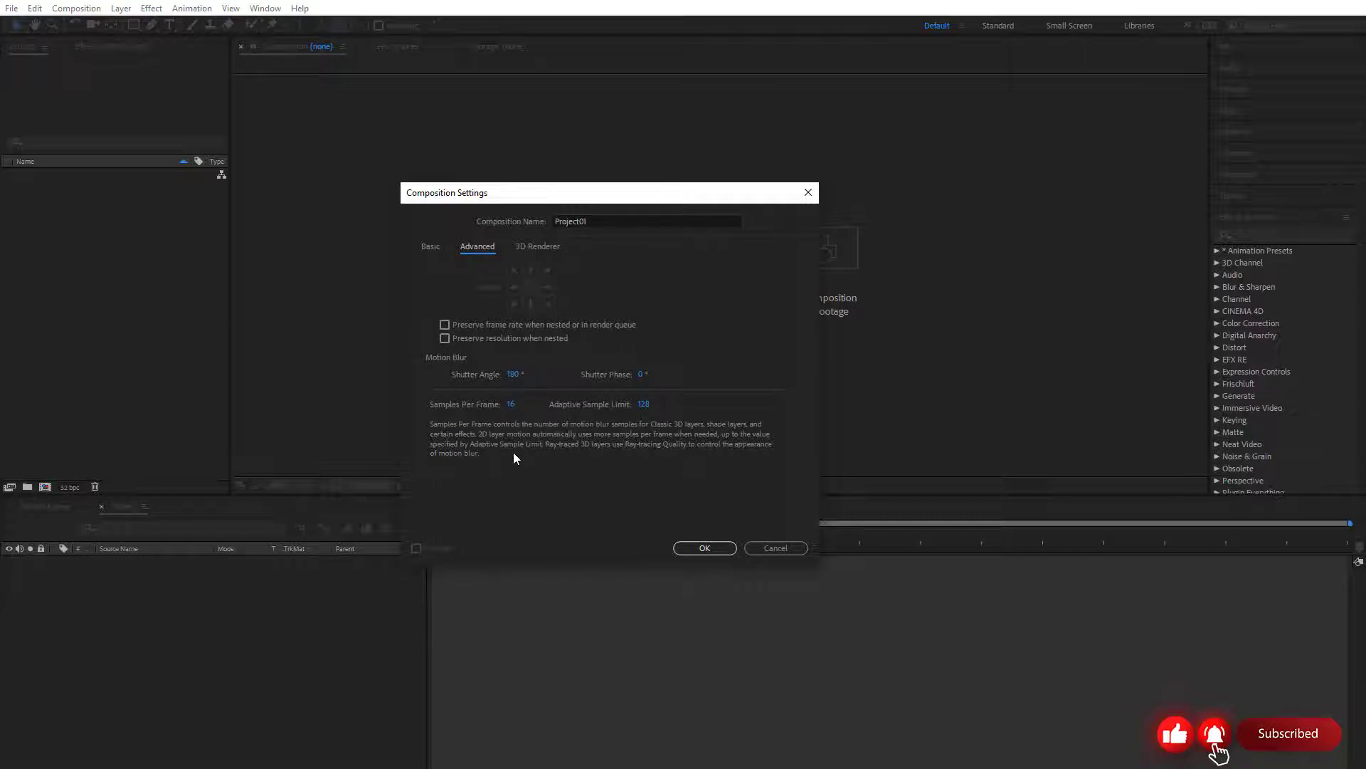
left_click(530, 249)
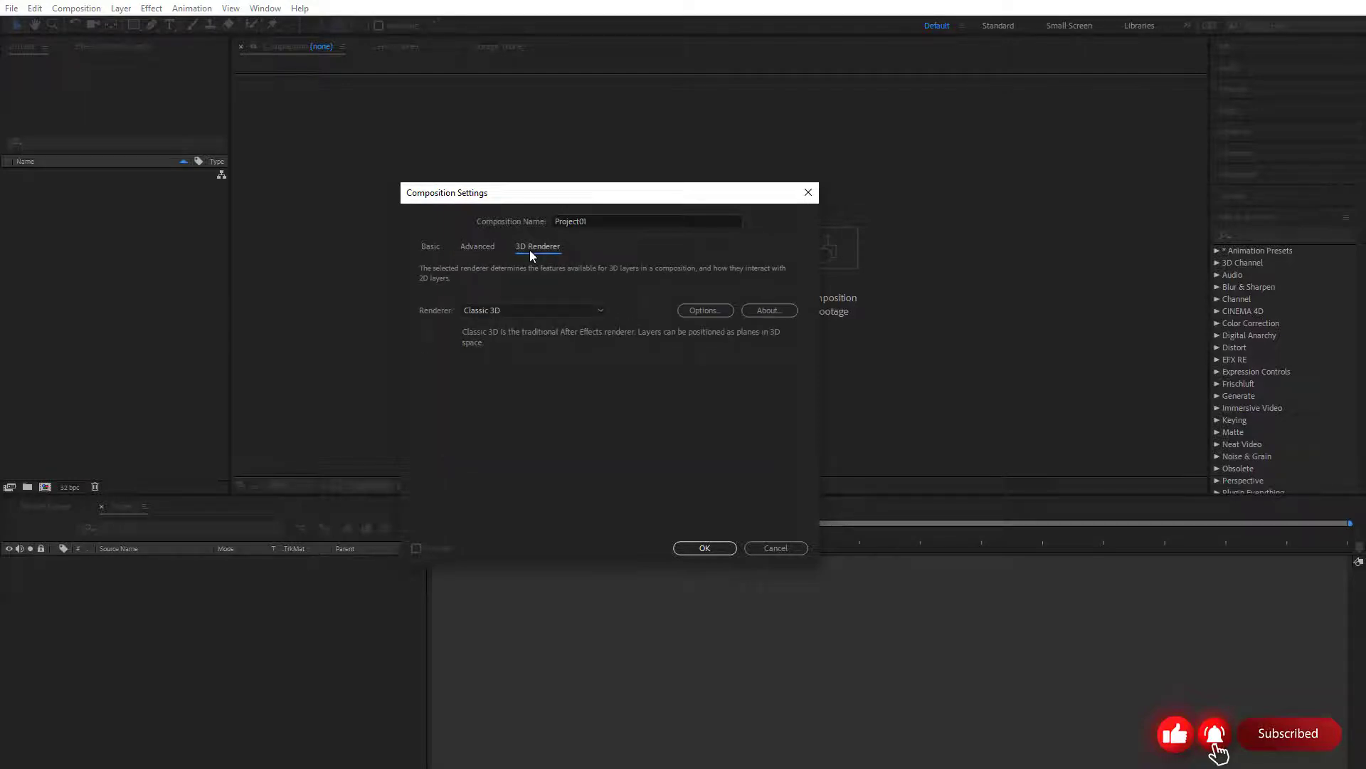
left_click(529, 316)
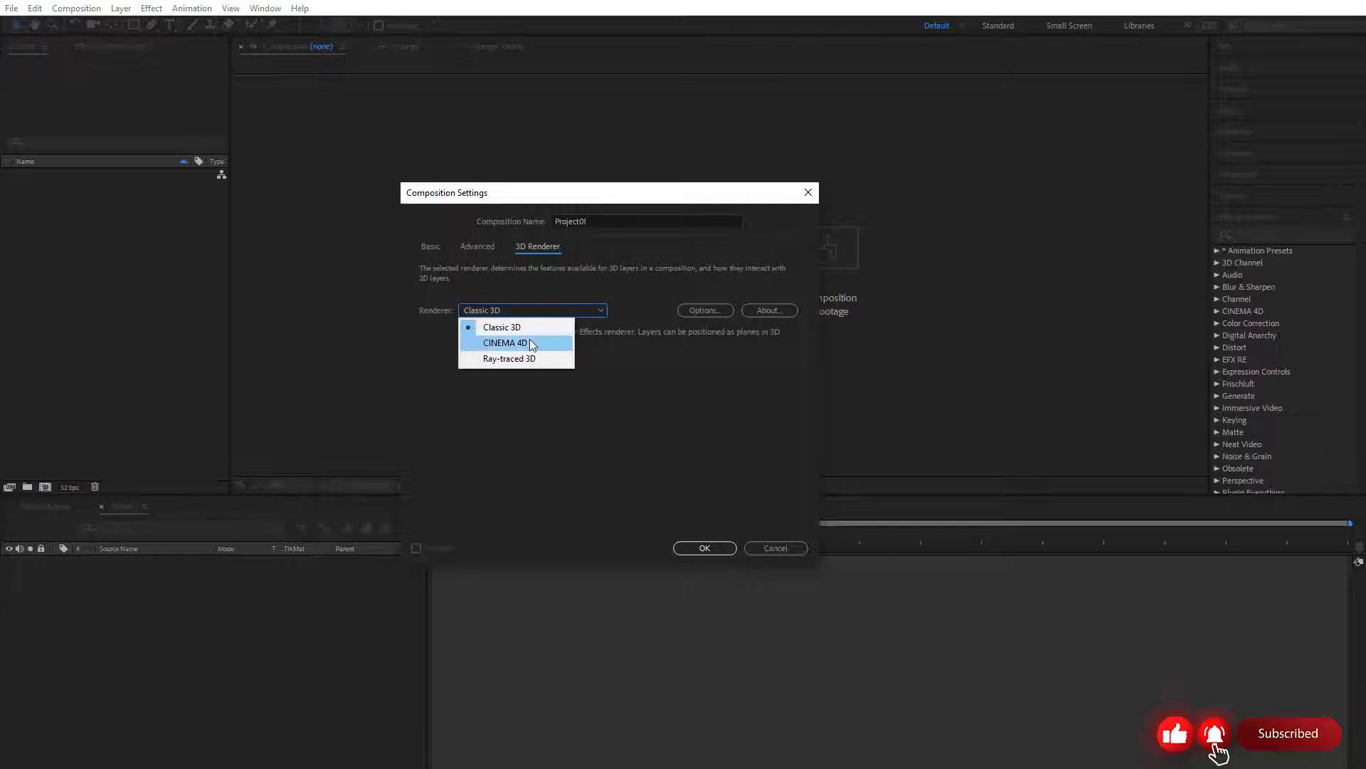
left_click(532, 344)
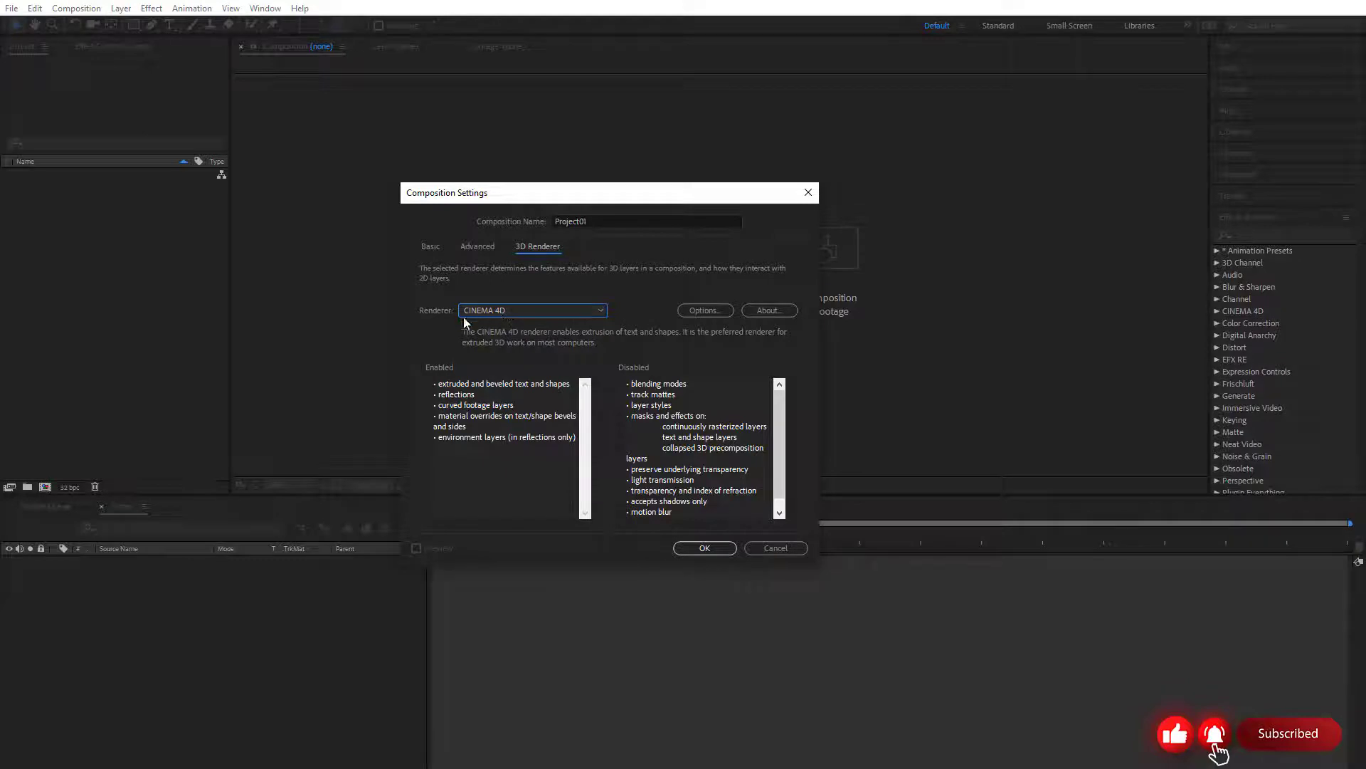
Set the 3D renderer to Classic 3D and create the composition with the chosen basic settings
left_click(504, 311)
left_click(504, 327)
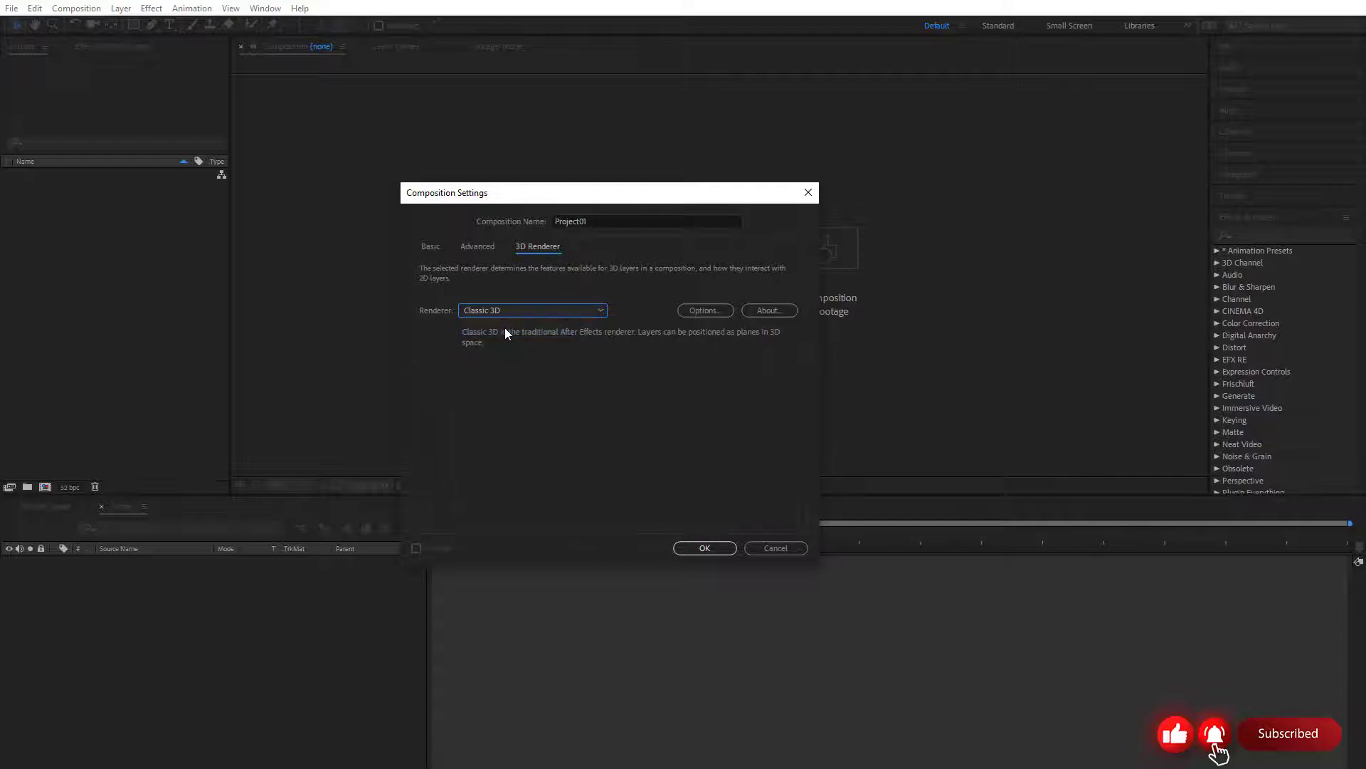
left_click(432, 249)
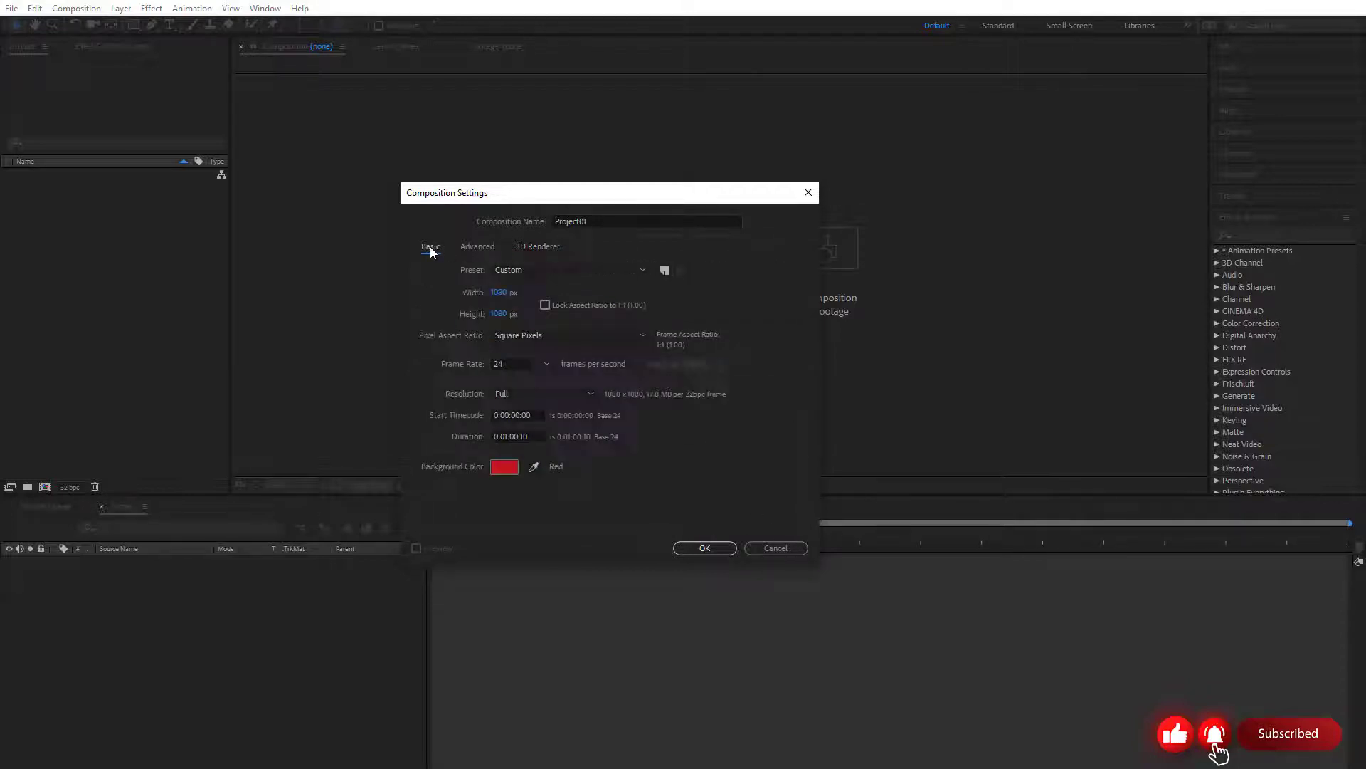
left_click(711, 550)
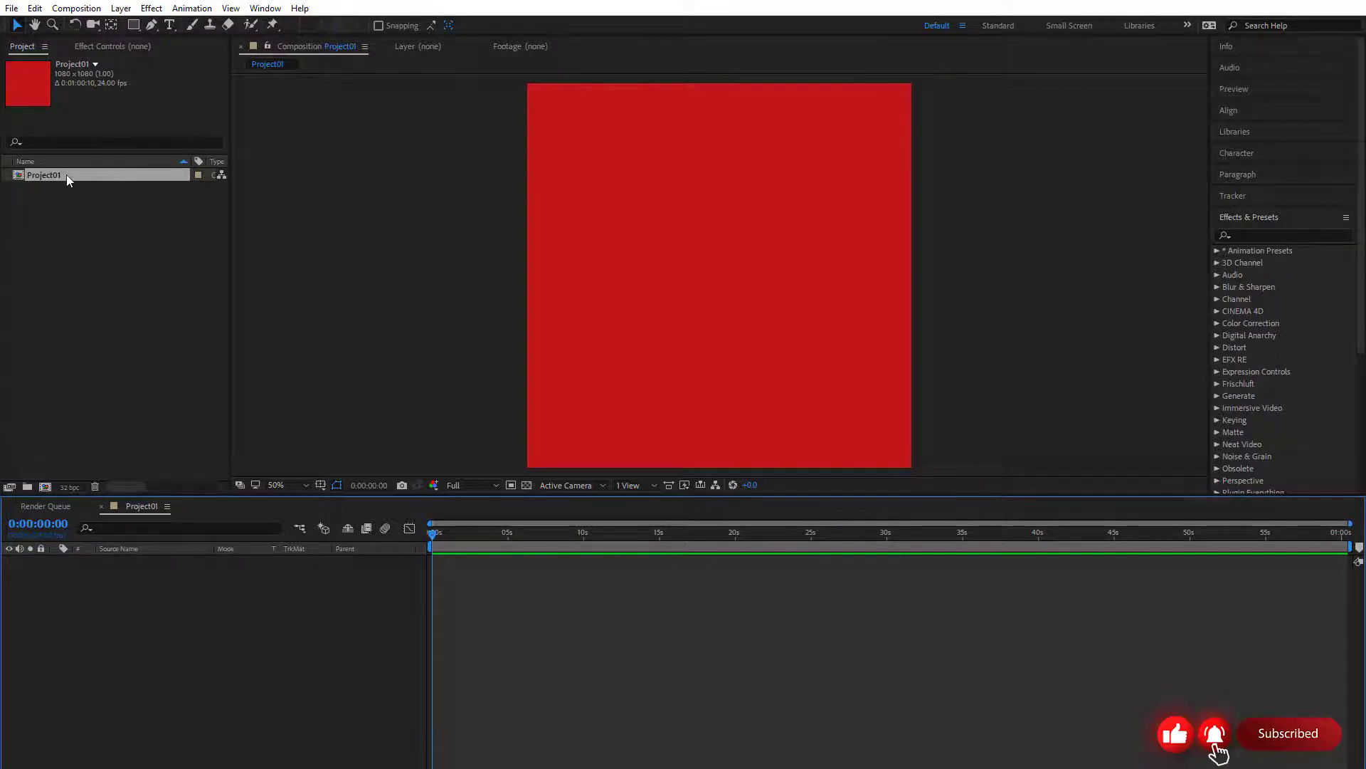
Start another new composition from the Project panel and apply the HDTV 1080 24 preset
left_click(80, 10)
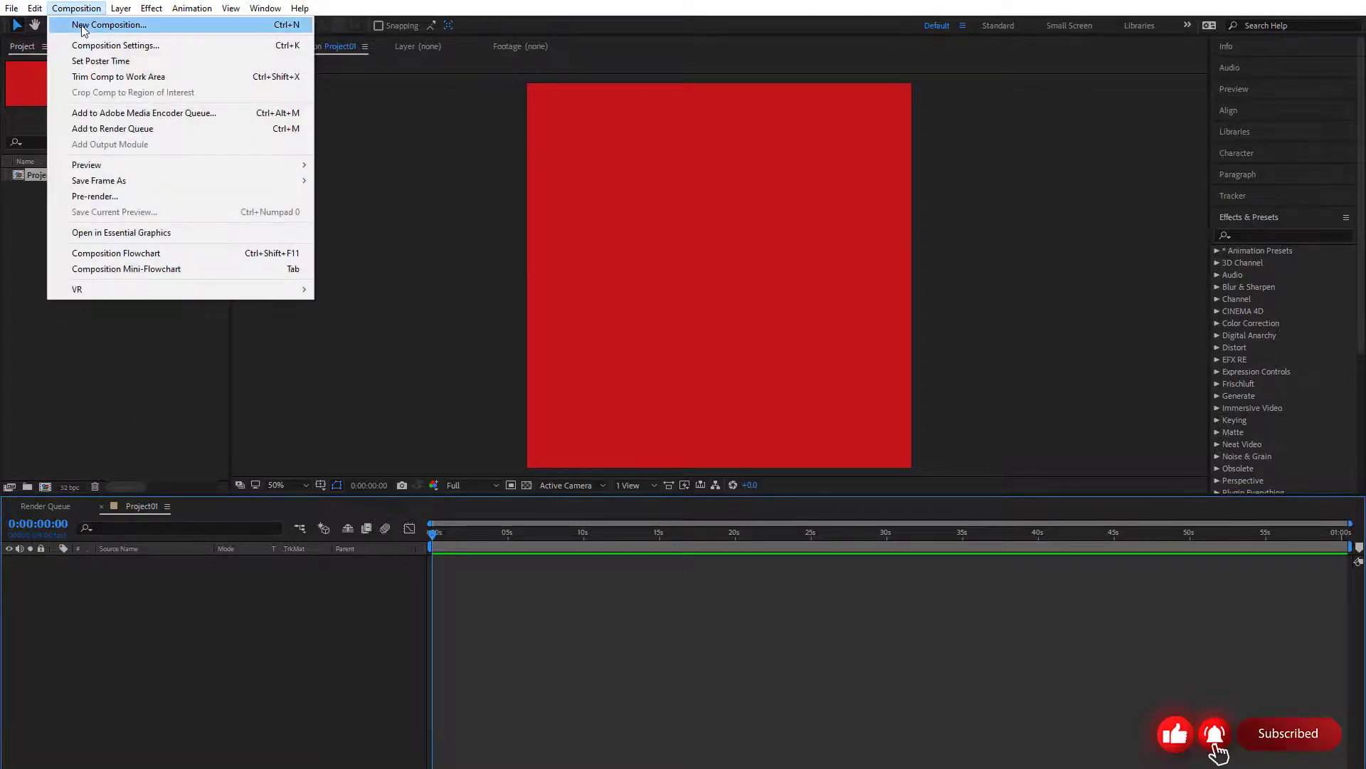
left_click(130, 362)
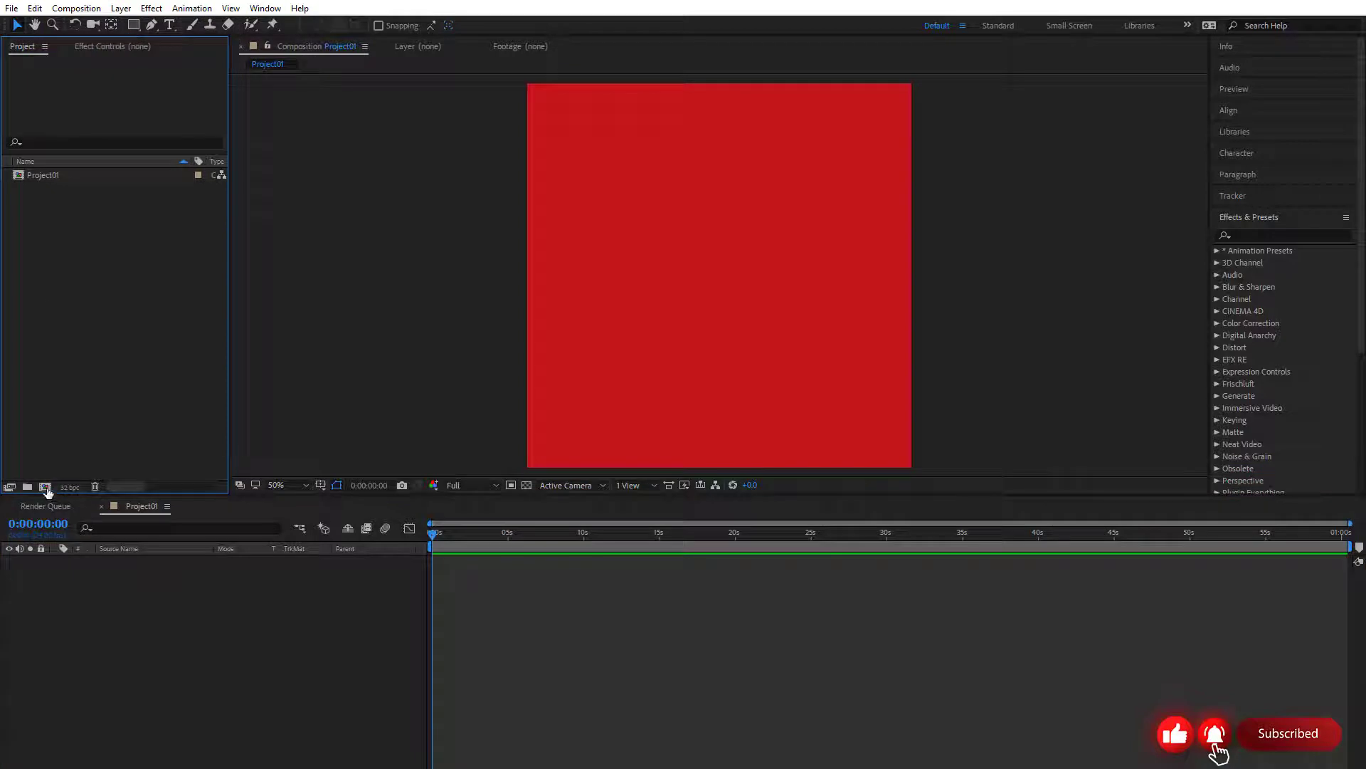
left_click(46, 489)
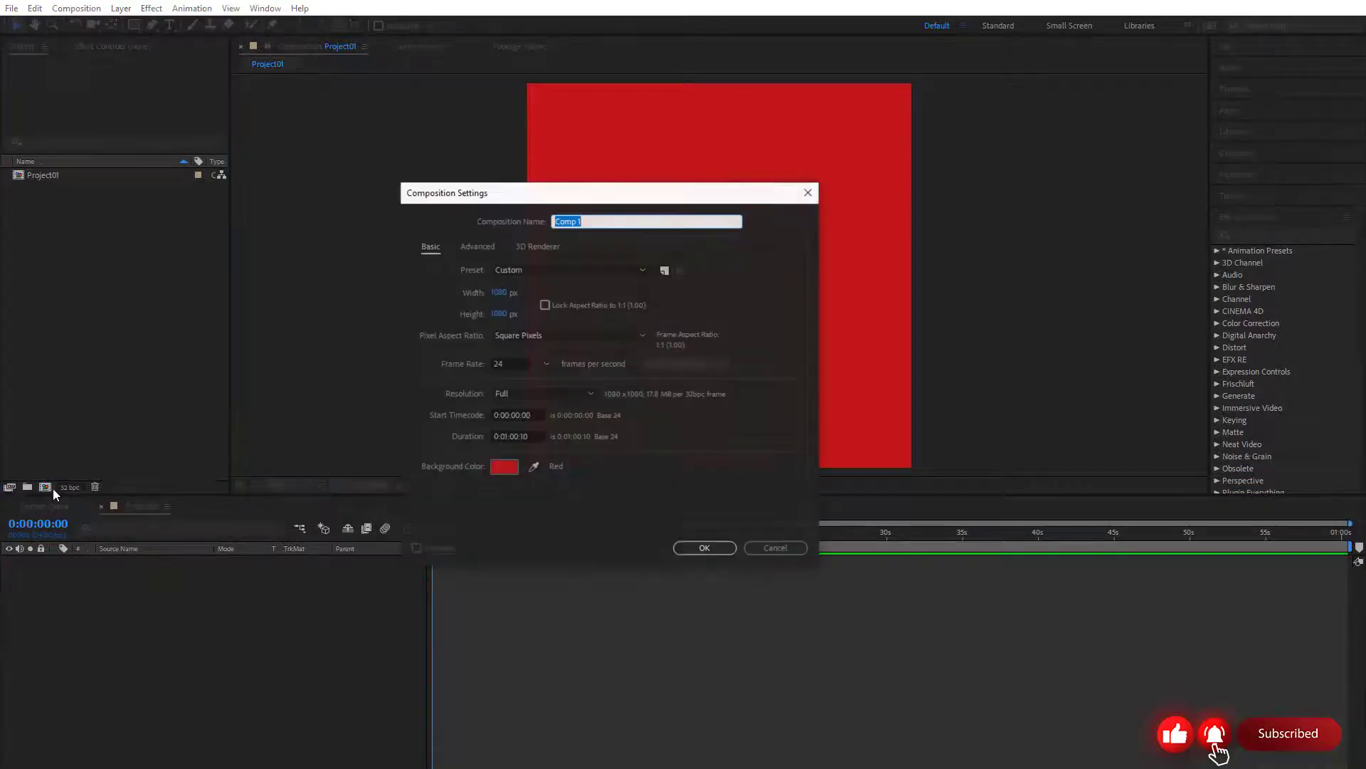
left_click_drag(553, 197, 589, 324)
left_click(584, 344)
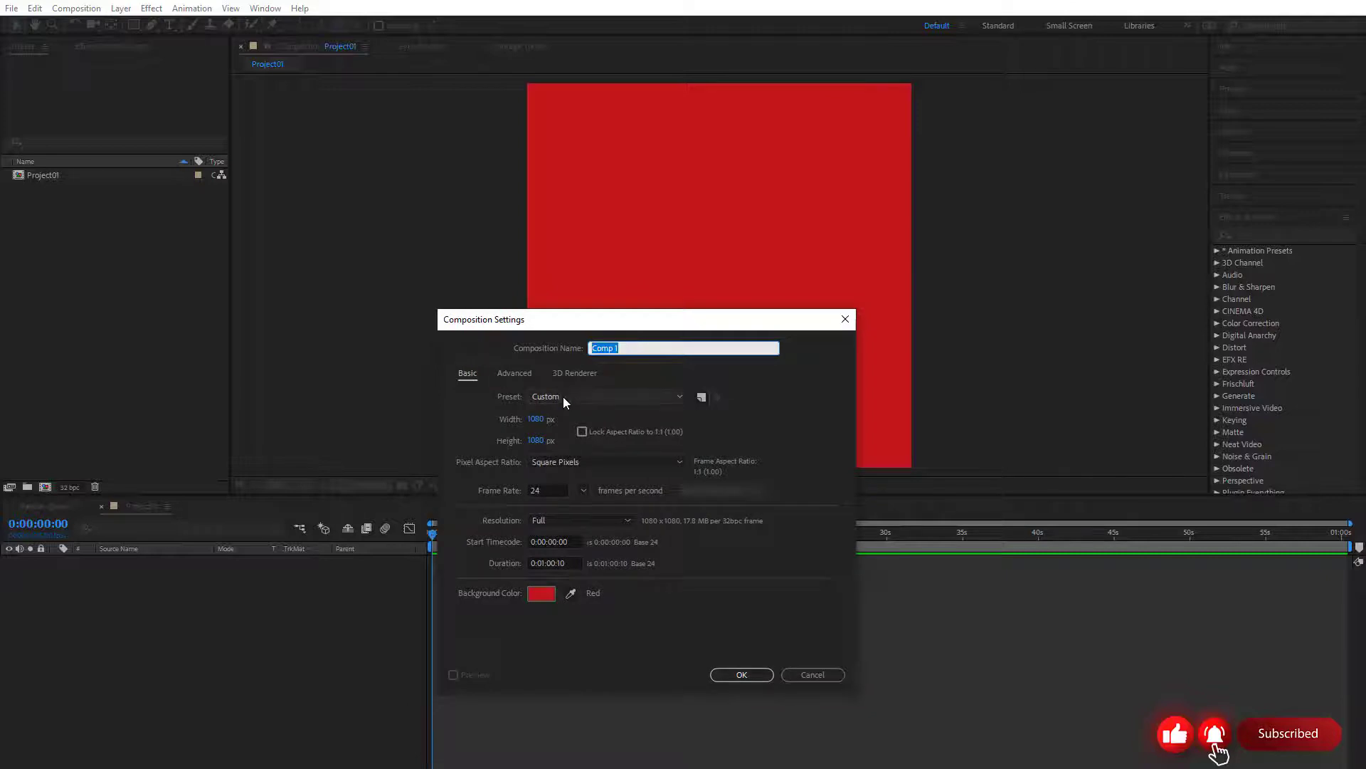
left_click(676, 397)
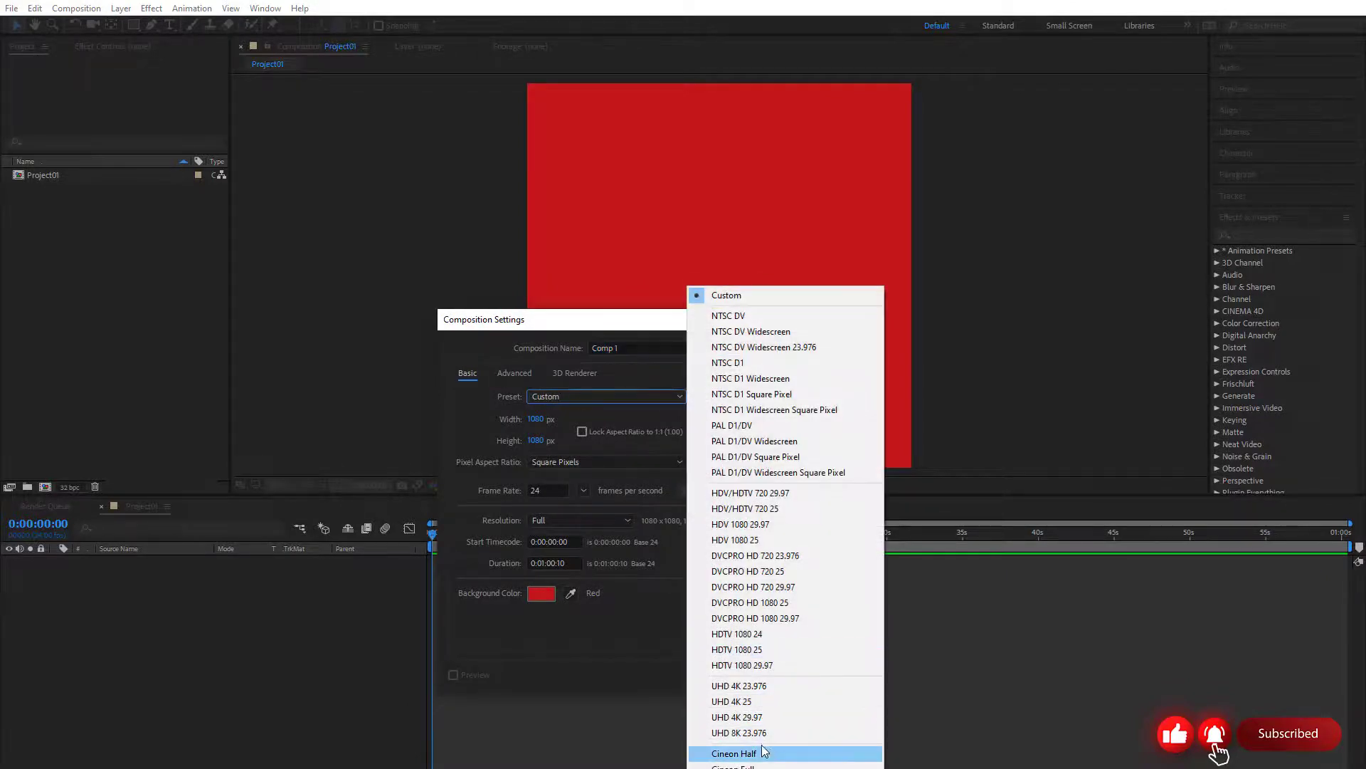
left_click(775, 634)
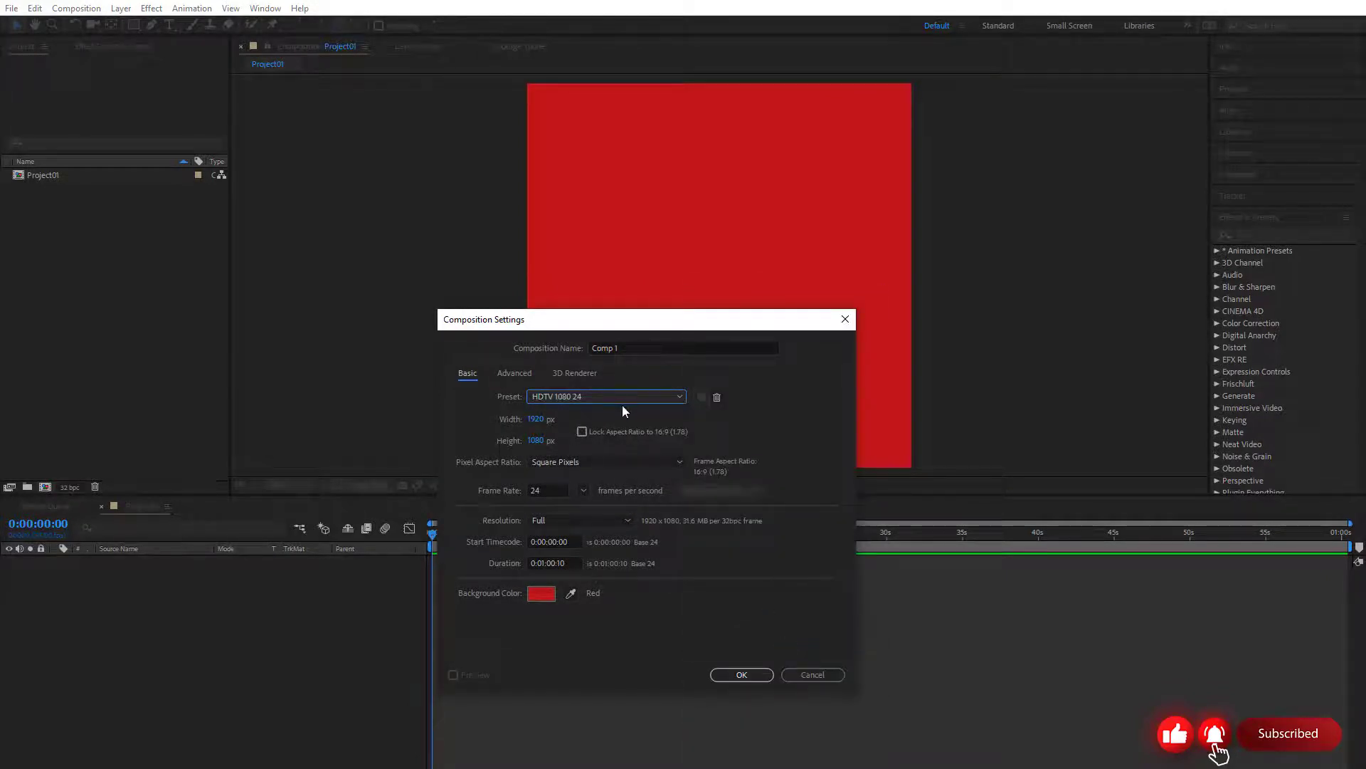
Name the new composition Project2 and create it
left_click(637, 347)
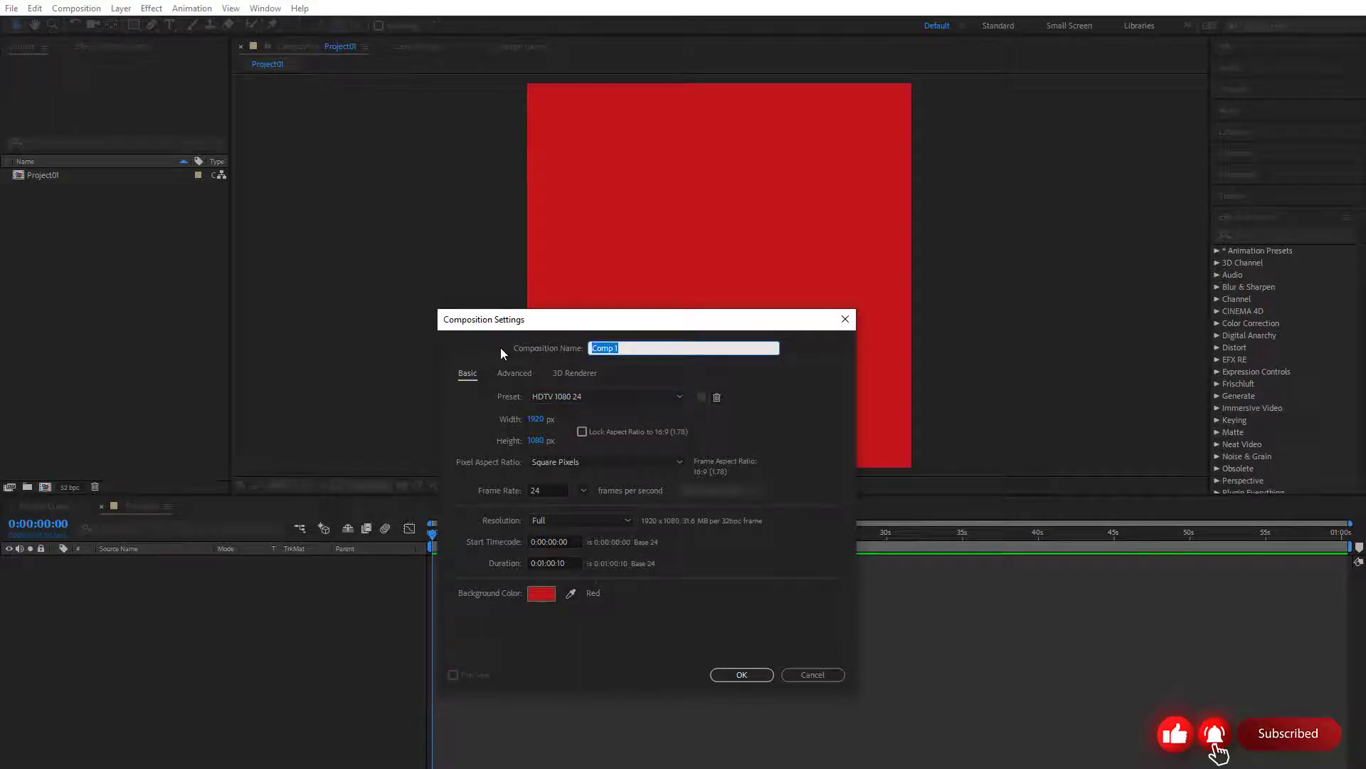
type("Project2")
left_click(740, 674)
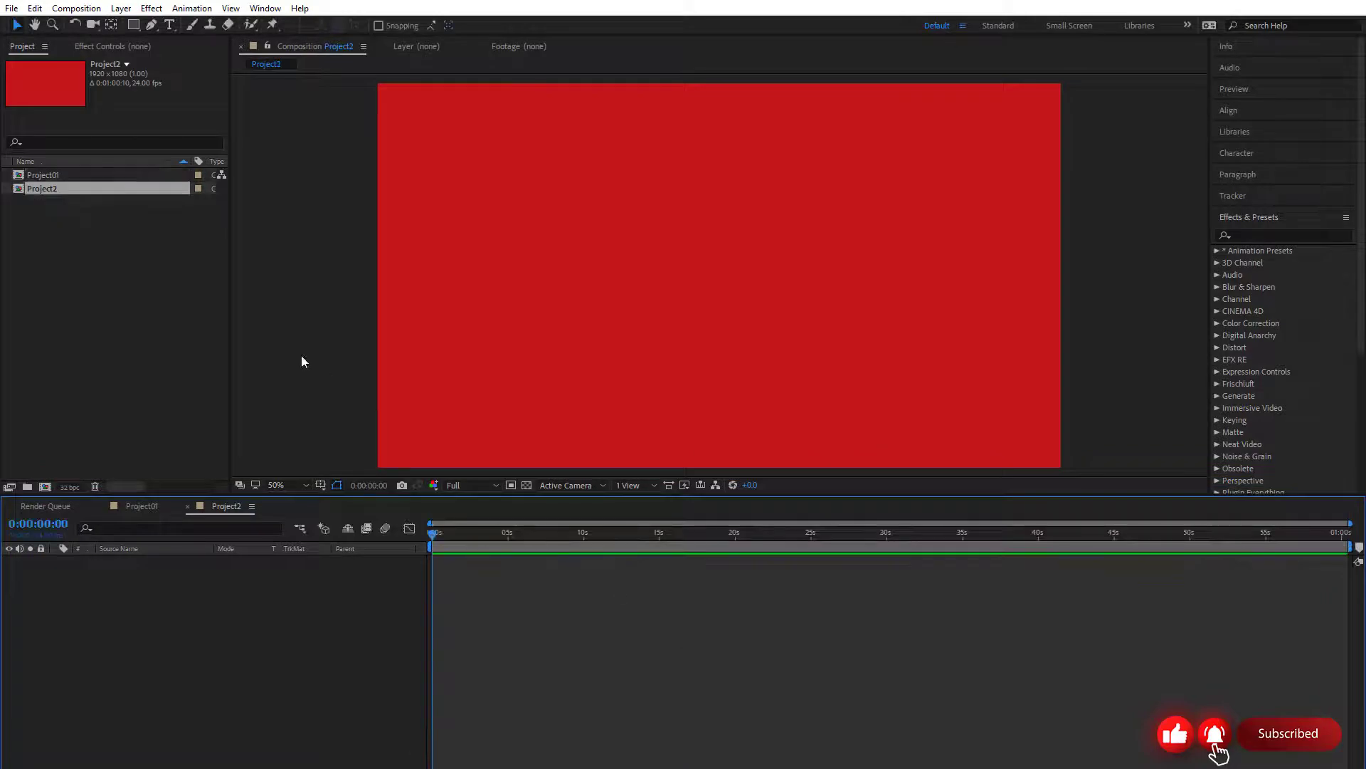
Open the Project01 composition and return to Project2 to compare their frame sizes
left_click(65, 175)
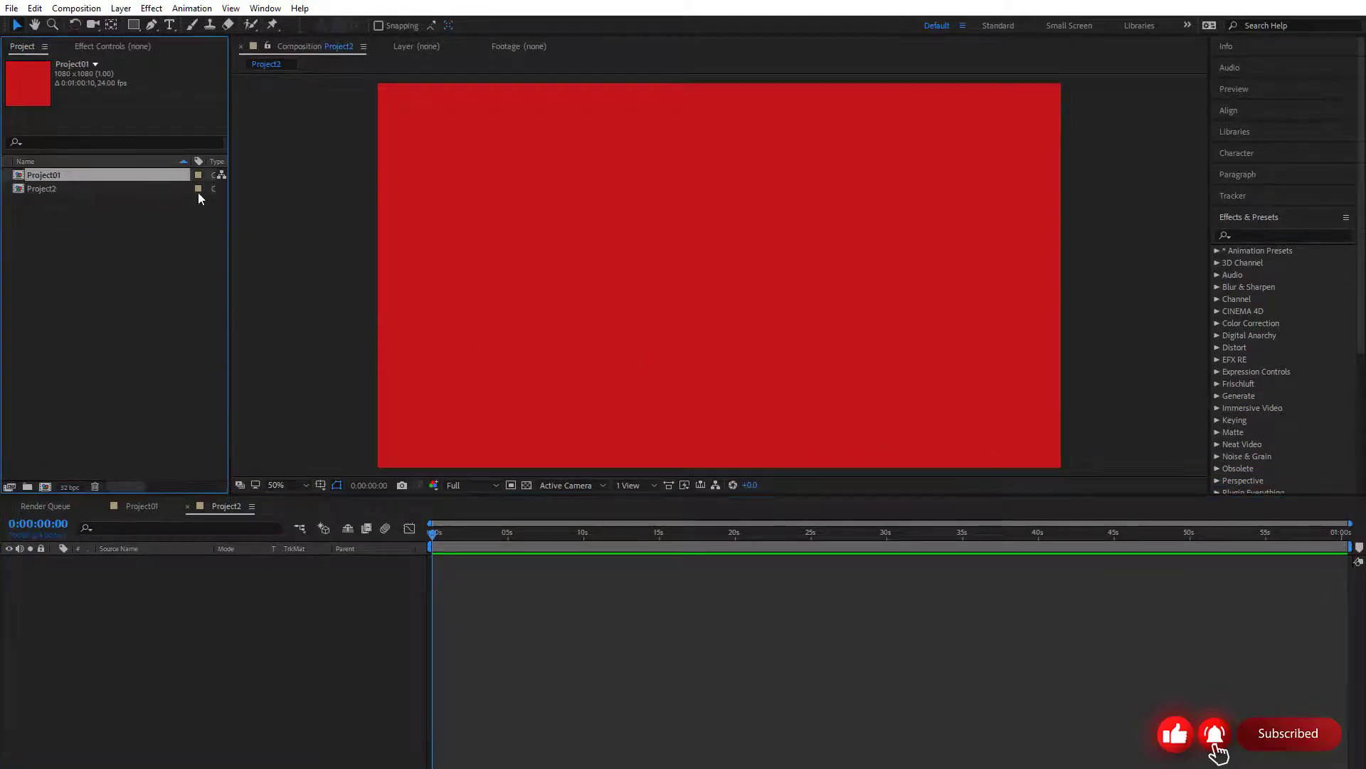
double_click(59, 177)
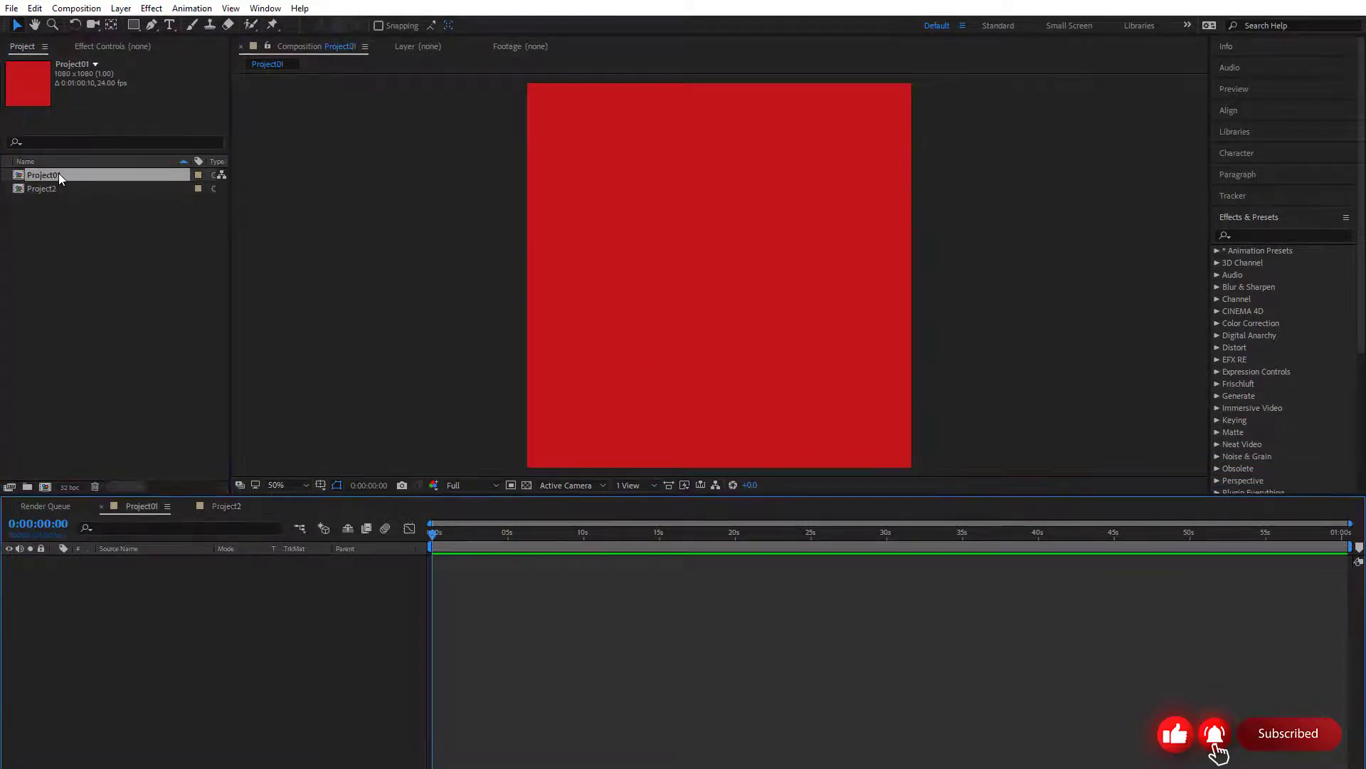
double_click(63, 189)
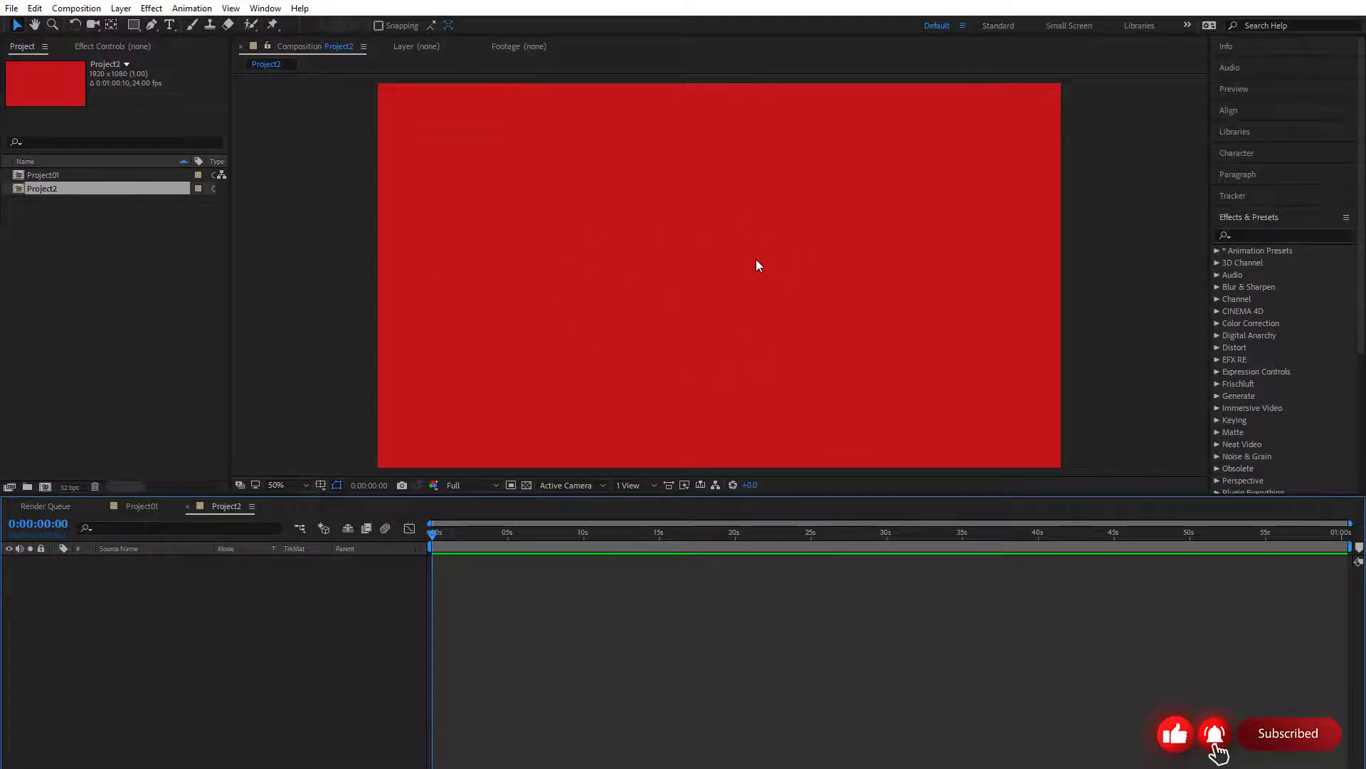
Change the background color of the existing Project01 composition to green in its composition settings
right_click(48, 191)
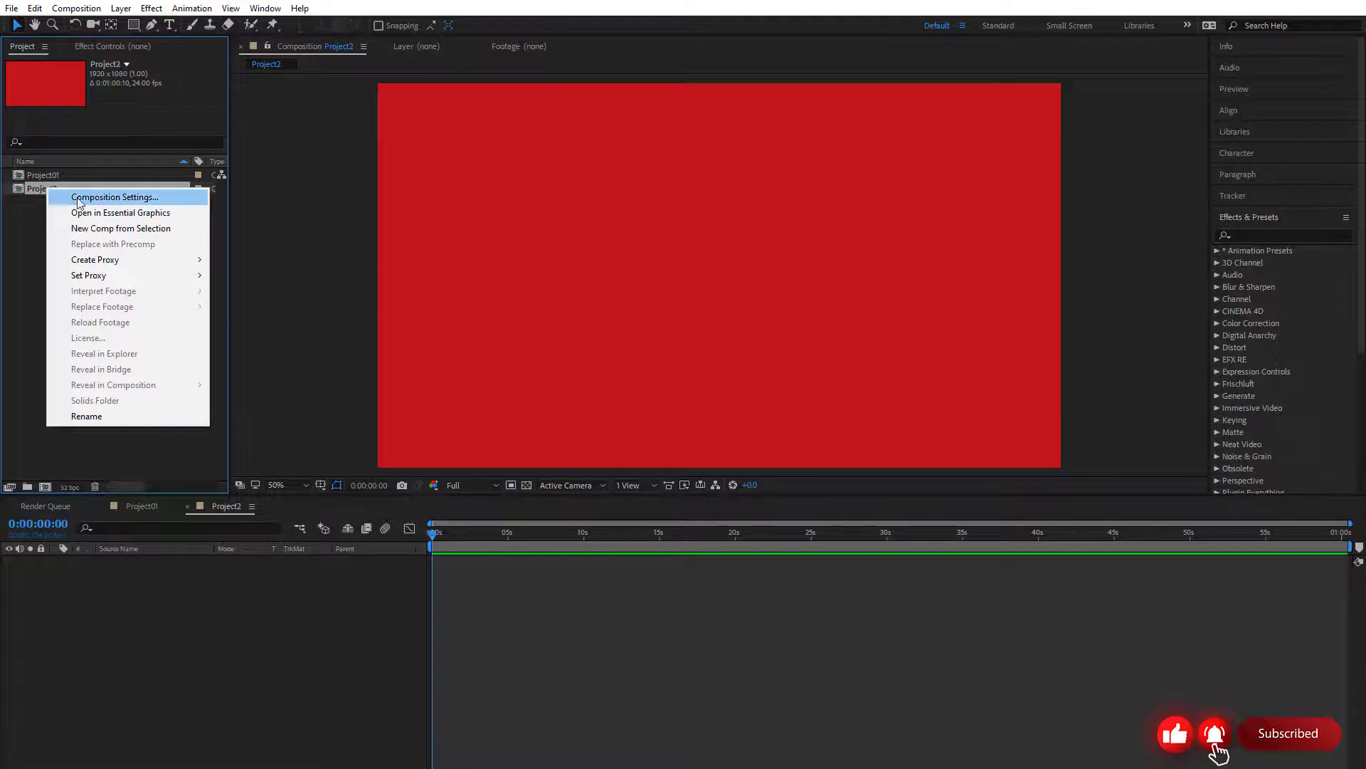
left_click(33, 211)
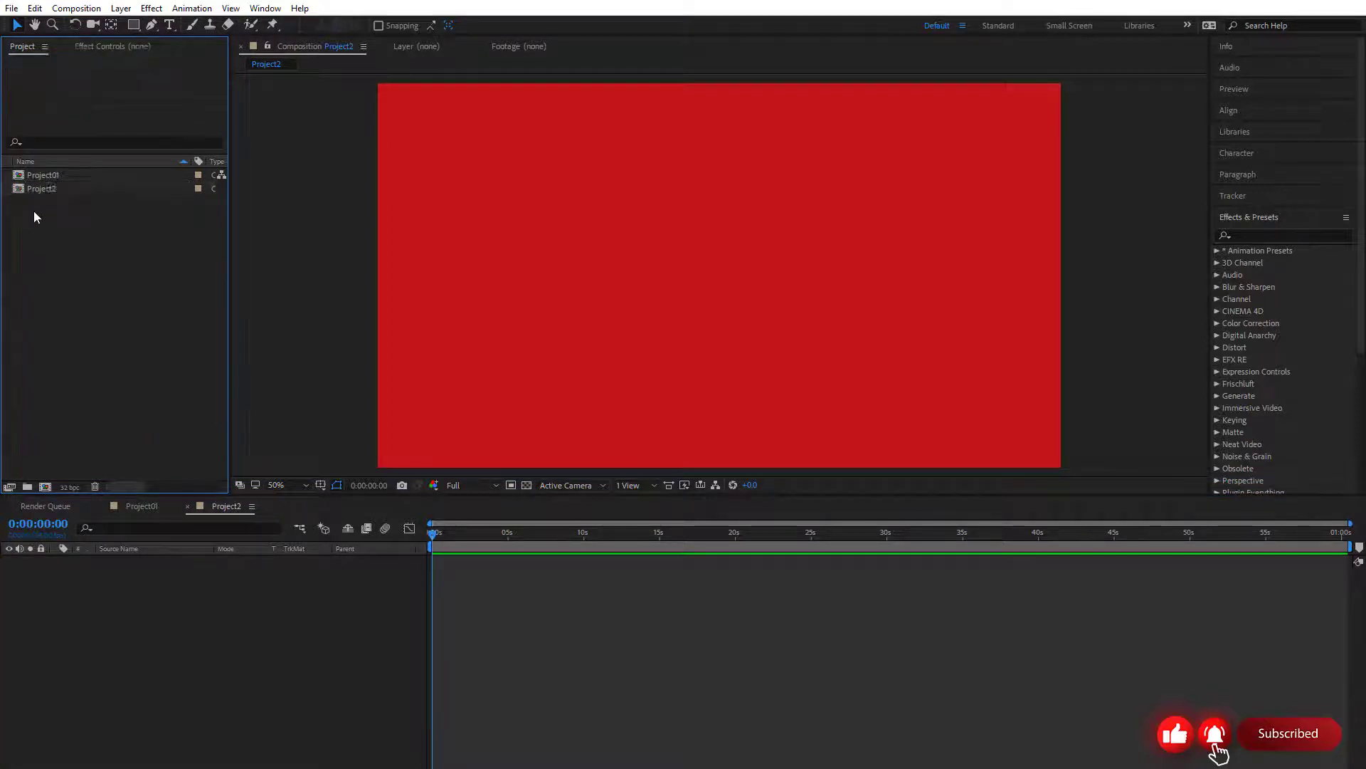
left_click(56, 176)
right_click(57, 176)
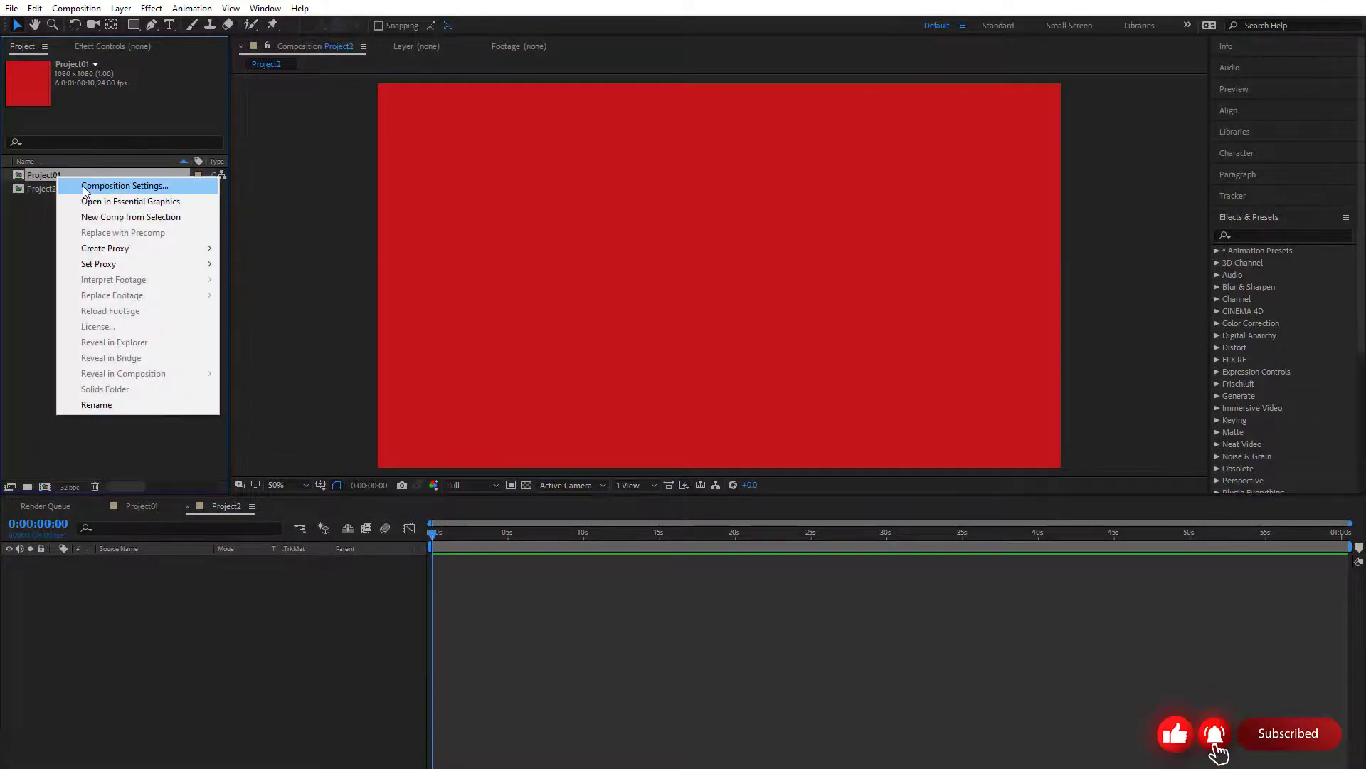
left_click(84, 187)
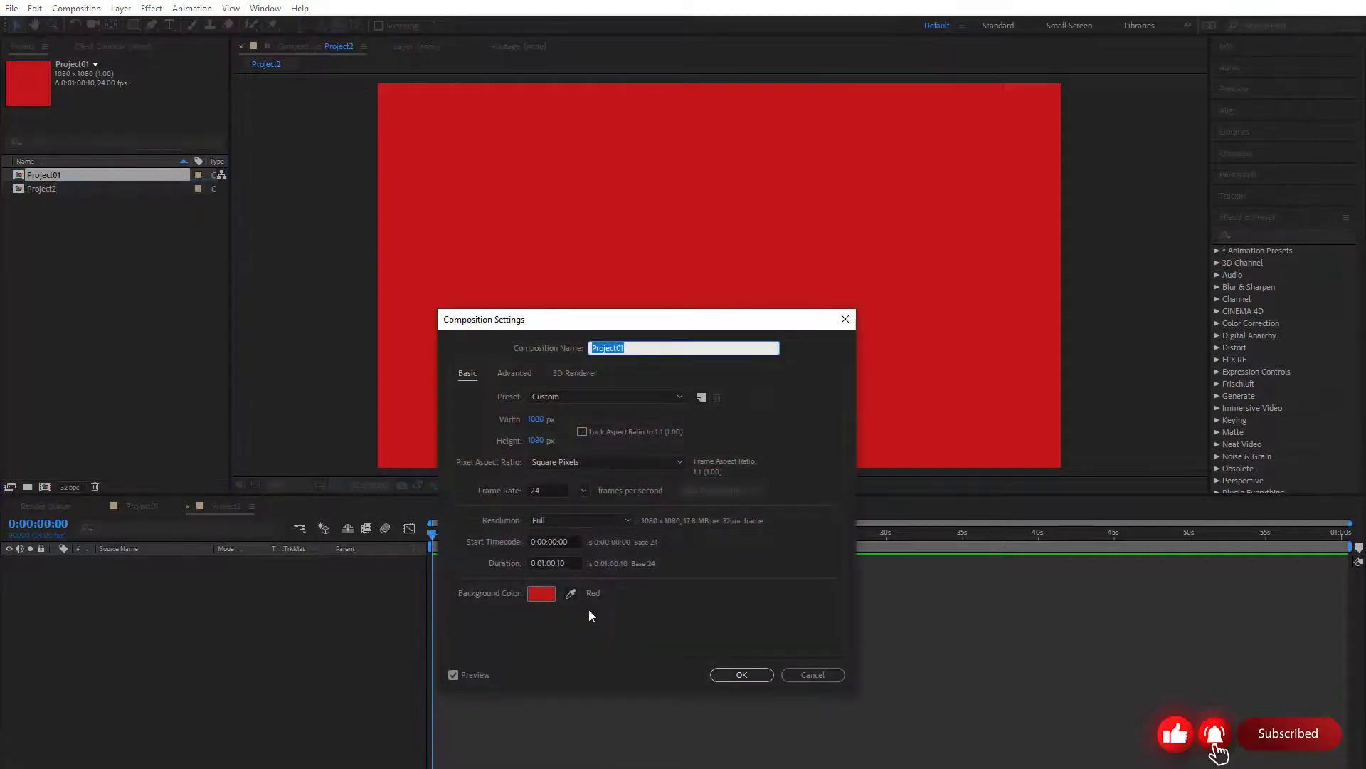
left_click(543, 595)
left_click(630, 573)
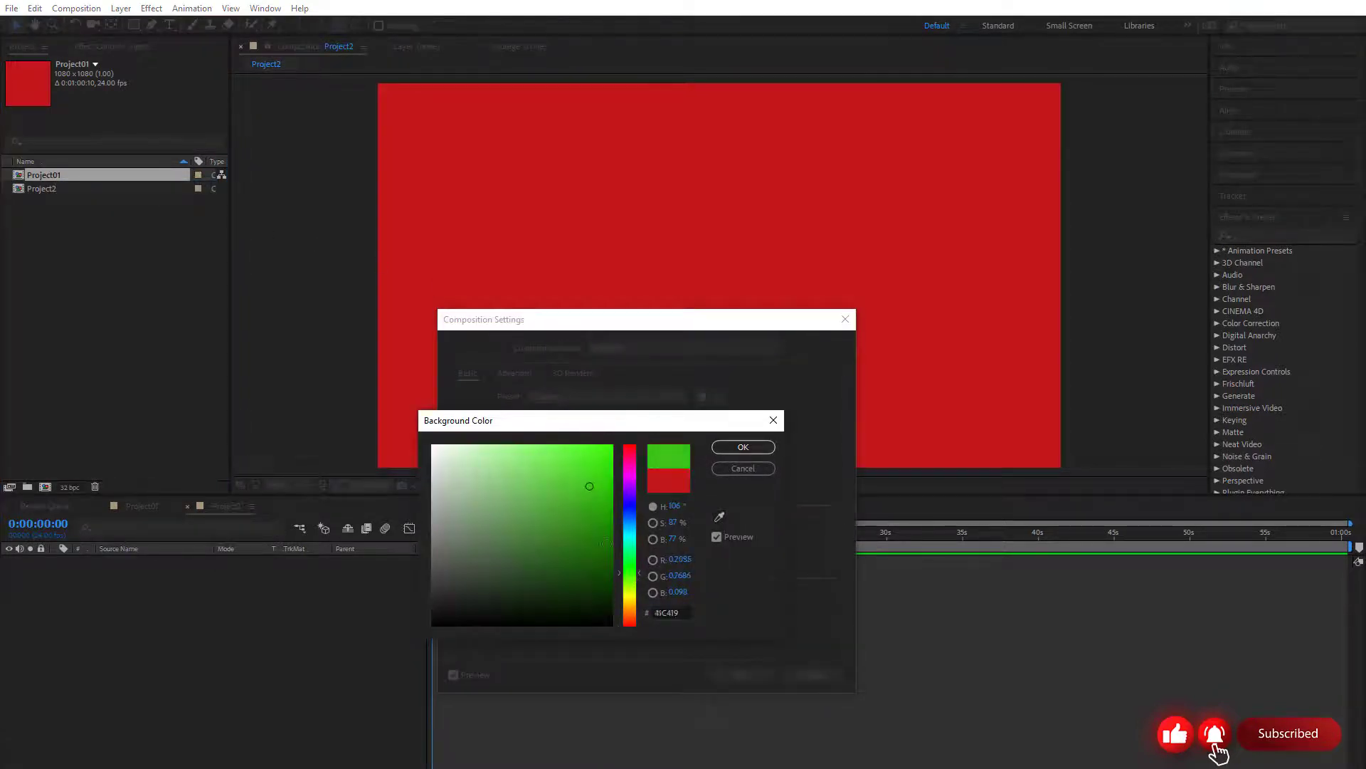
left_click(743, 447)
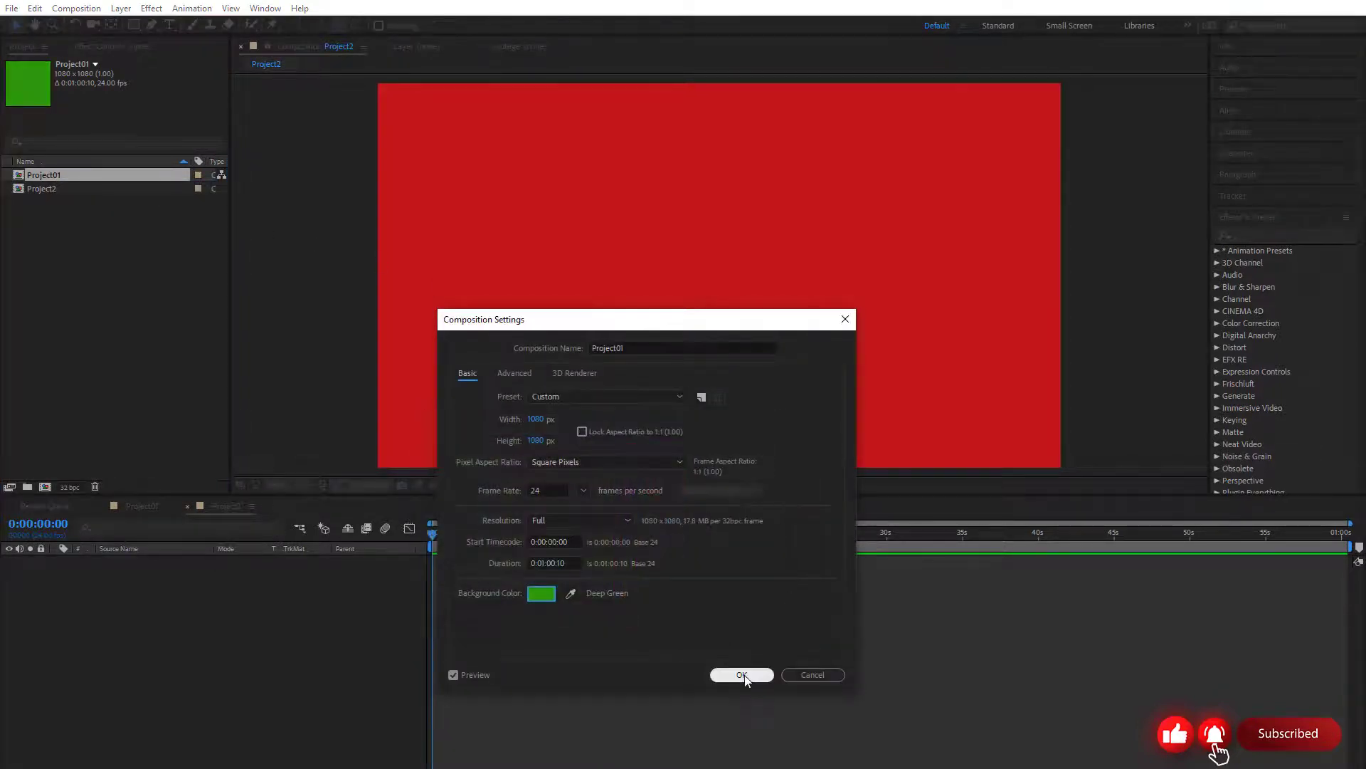
left_click(737, 756)
Open Project01 in the viewer and compare its background with Project2's
left_click(57, 187)
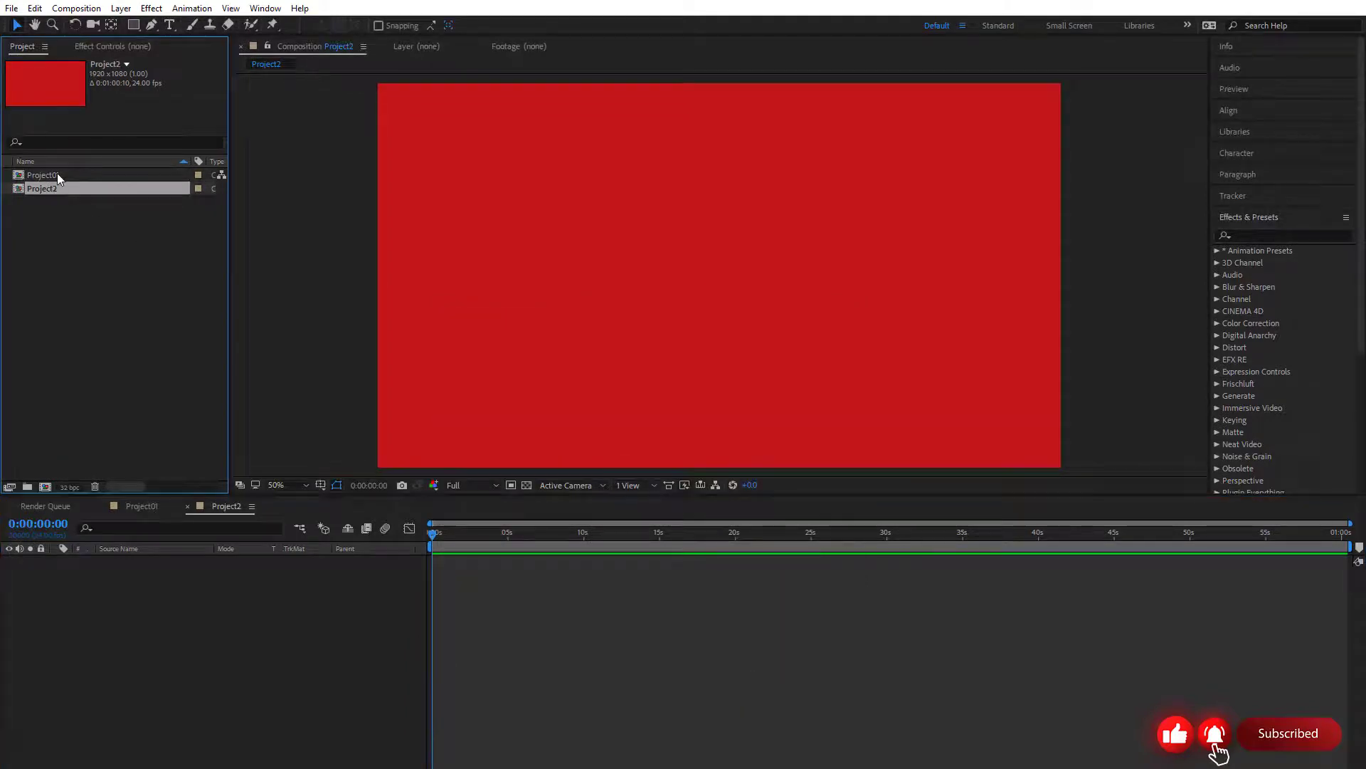
double_click(57, 176)
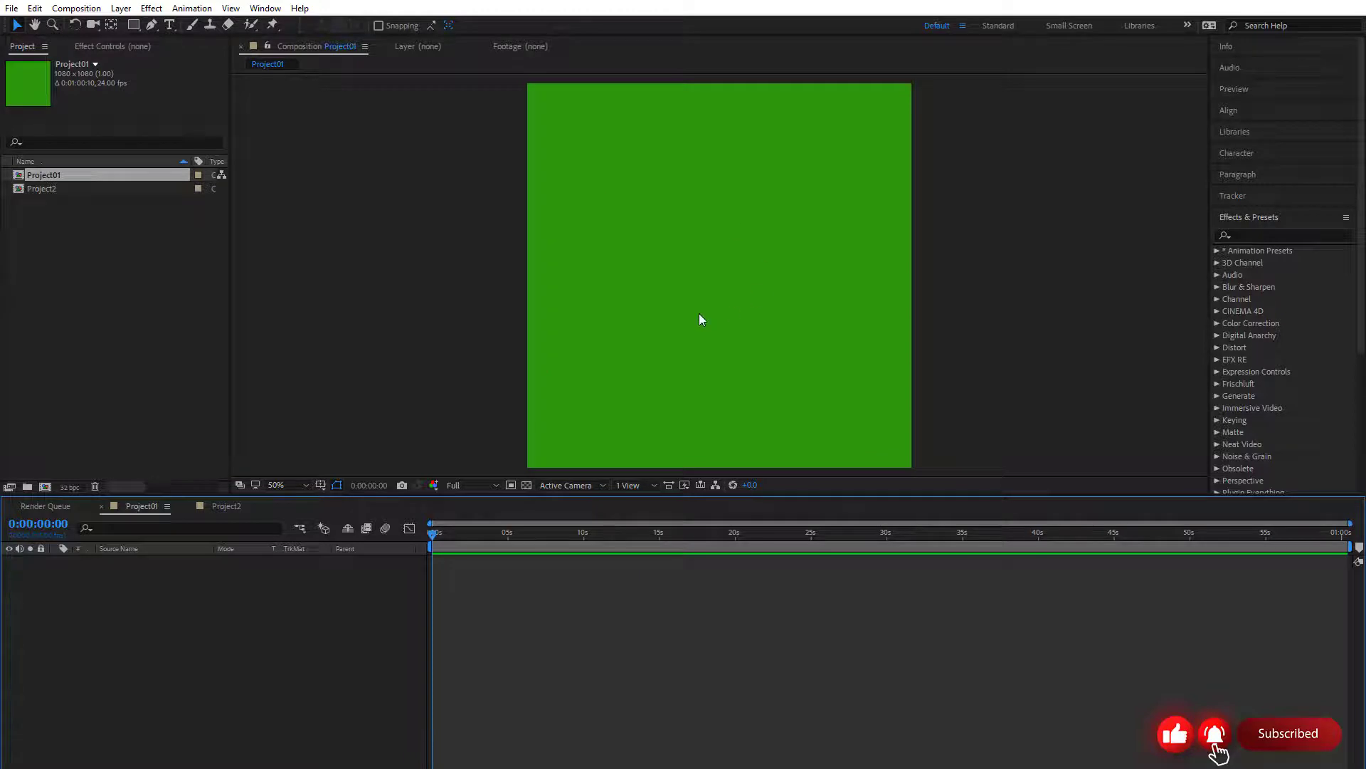
left_click(41, 186)
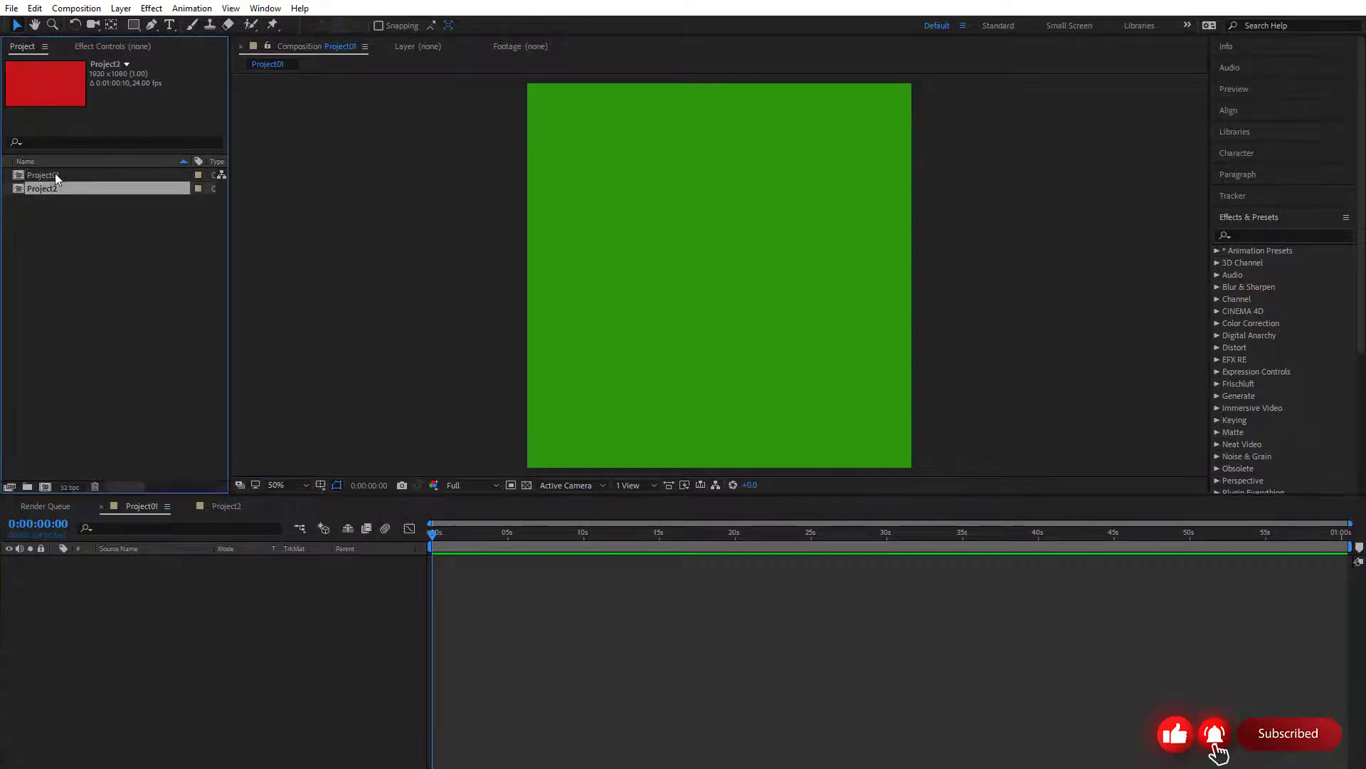
left_click(54, 174)
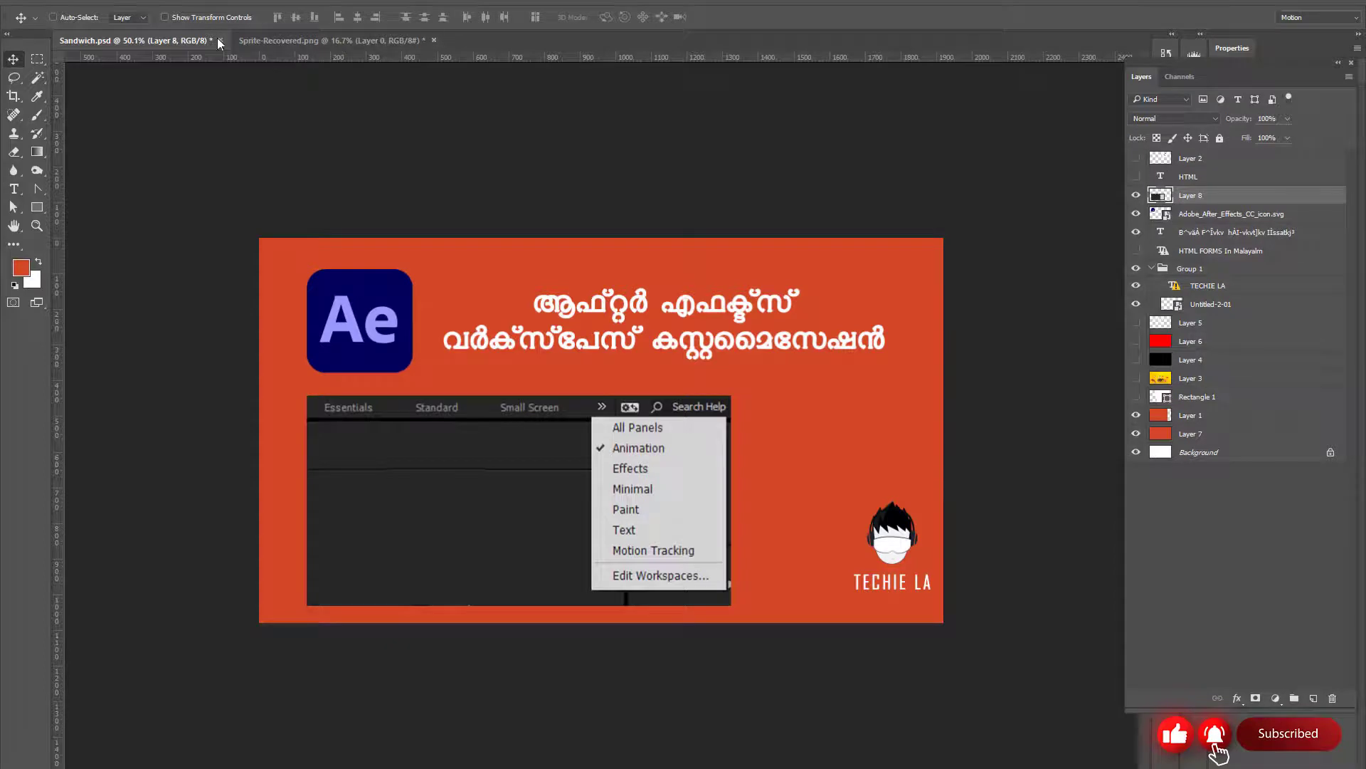
In Photoshop, close Sandwich.psd and Sprite-Recovered.png without saving their changes
left_click(219, 40)
key("n")
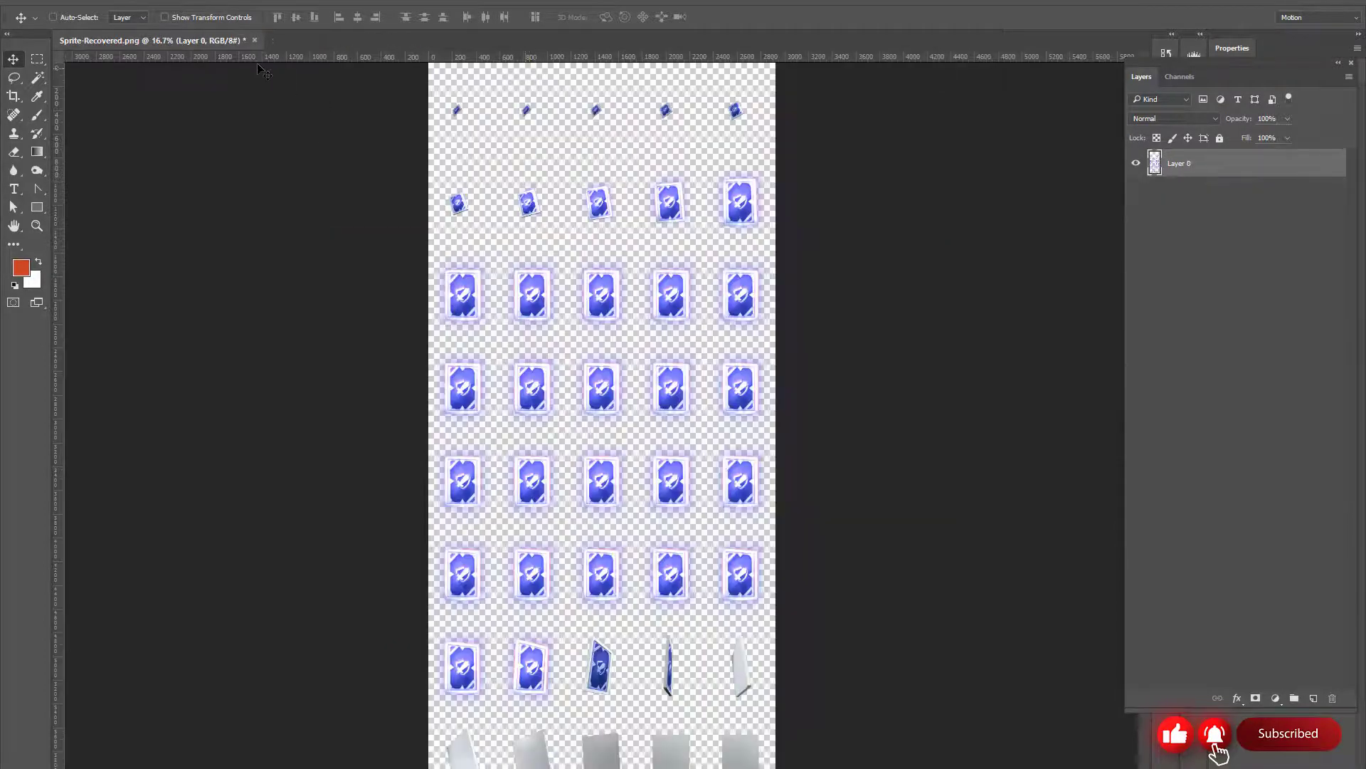
left_click(255, 40)
key("n")
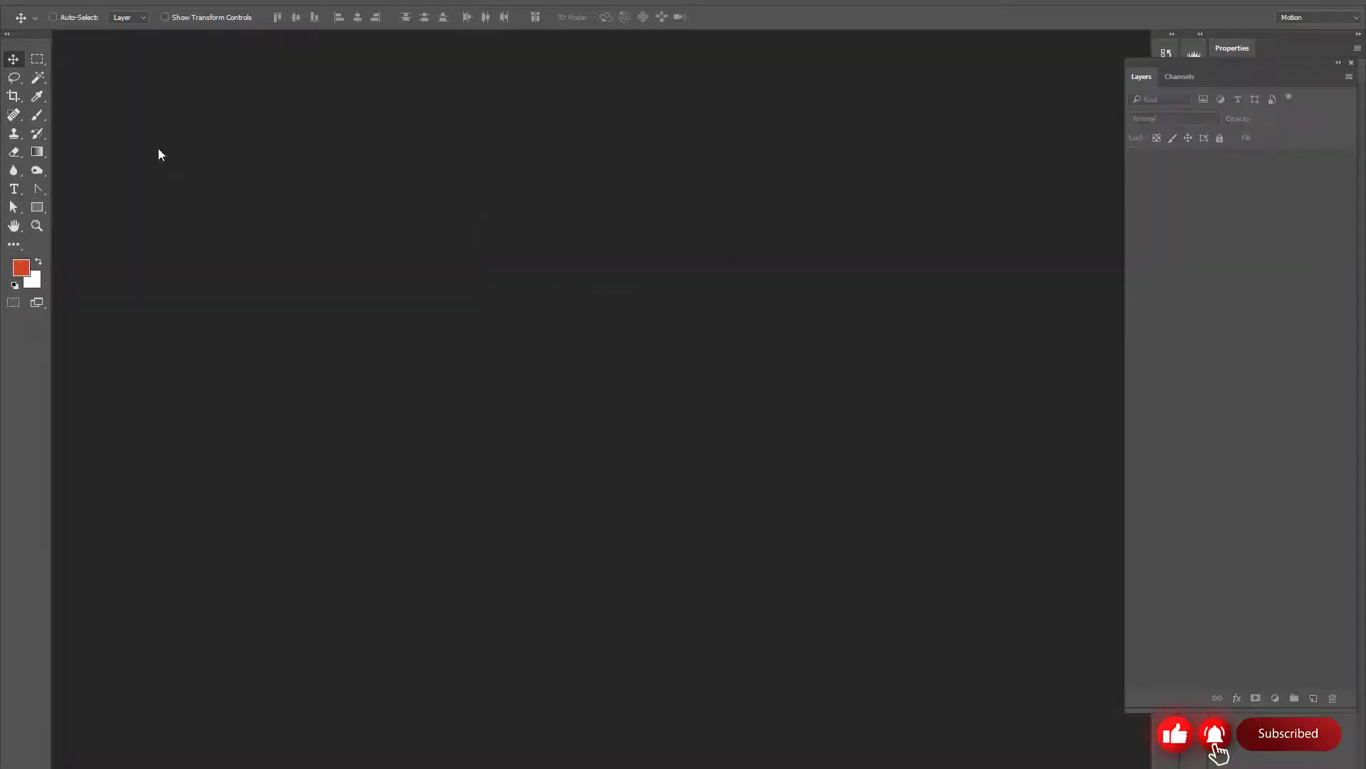
Create two blank RGB documents of 895 x 736 pixels at 72 pixels/inch with white backgrounds
left_click(41, 9)
left_click(50, 22)
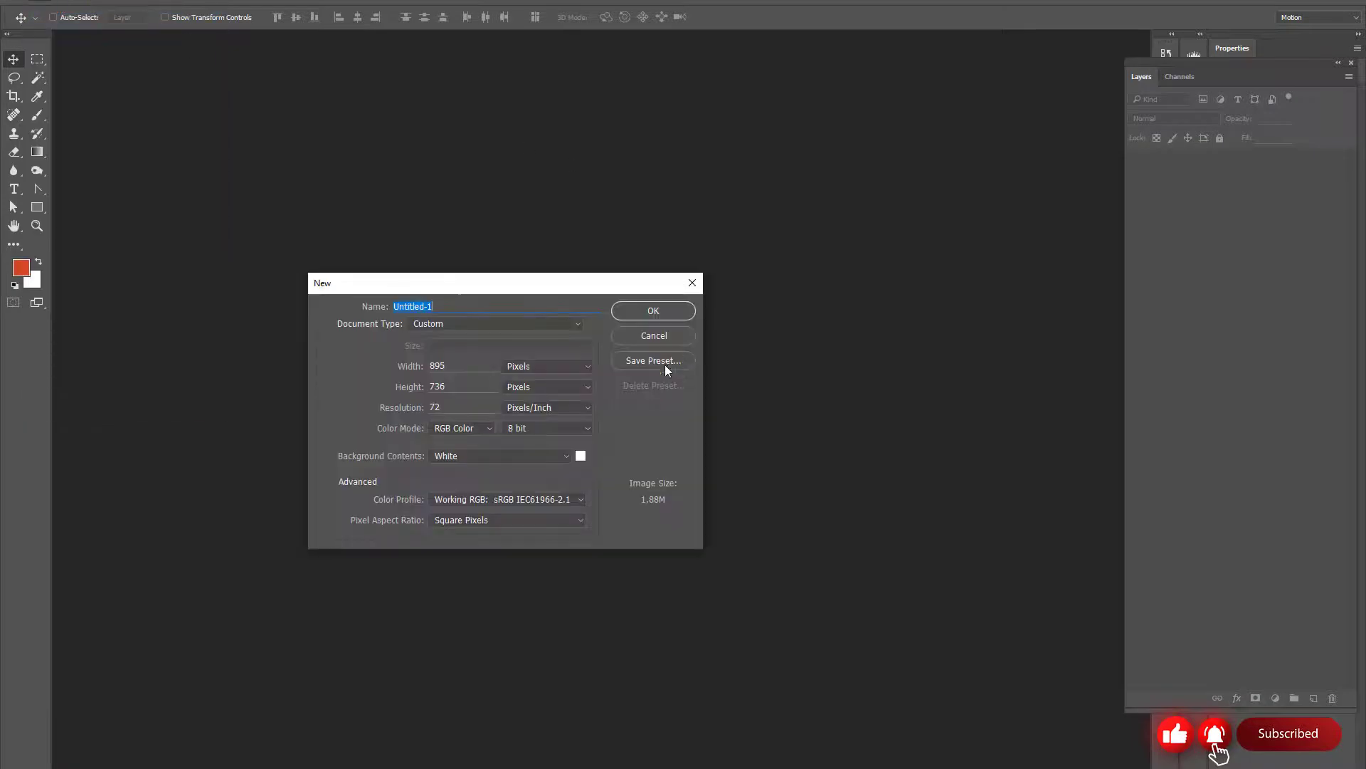
left_click(626, 310)
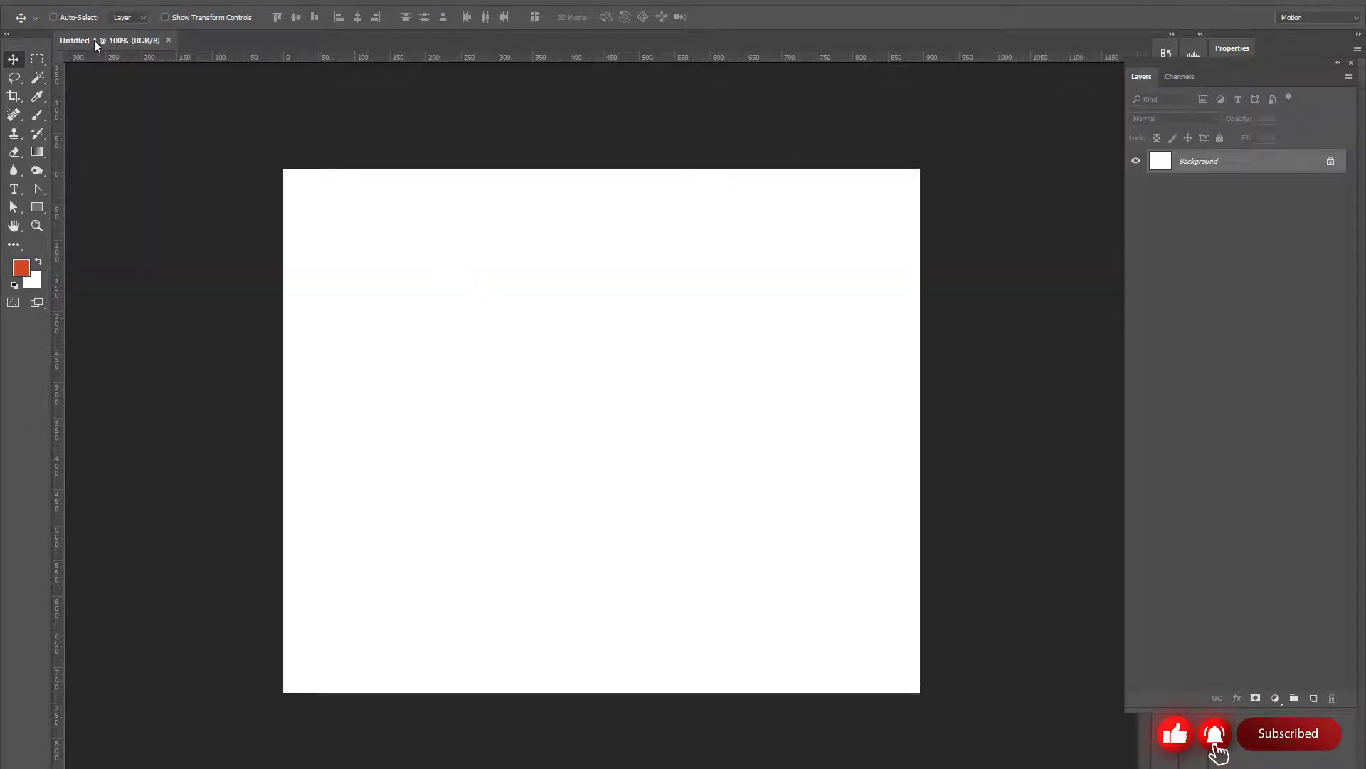
left_click(34, 5)
left_click(42, 12)
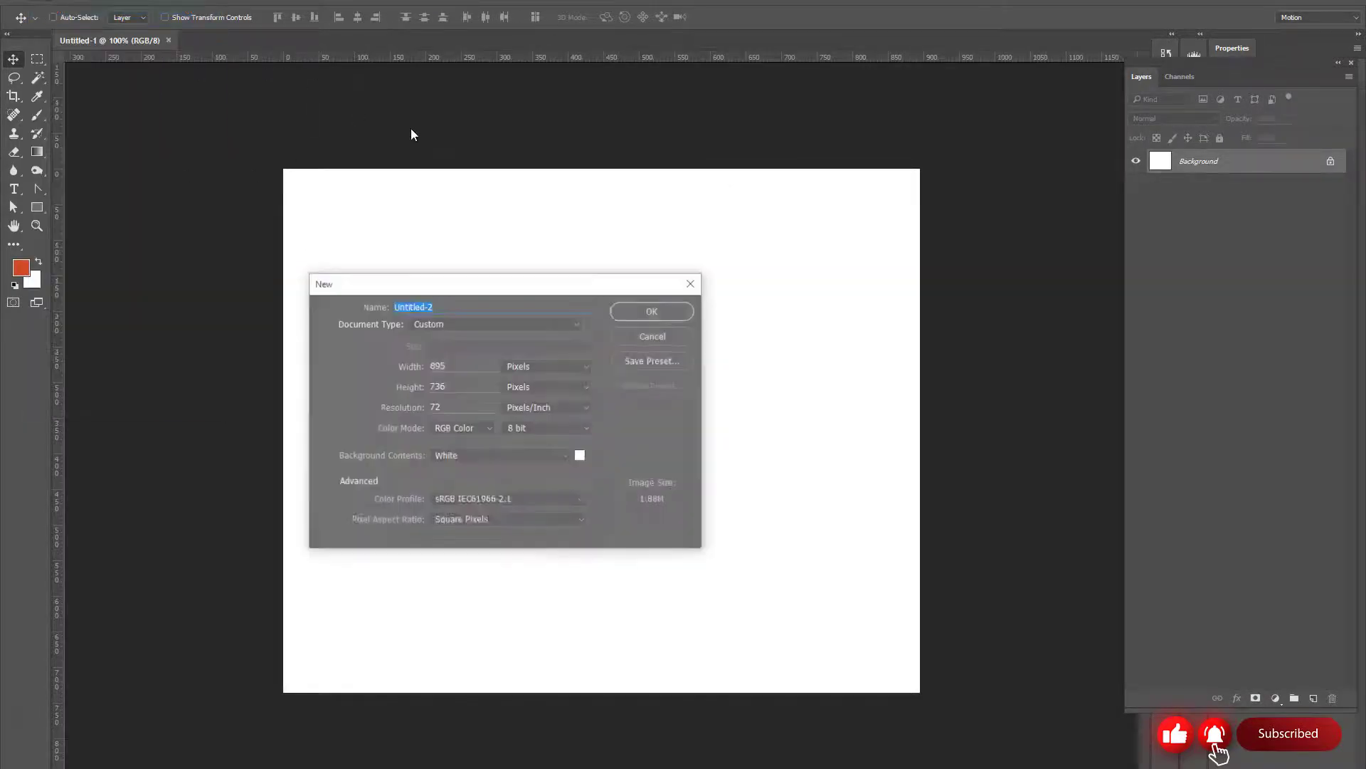
left_click(639, 311)
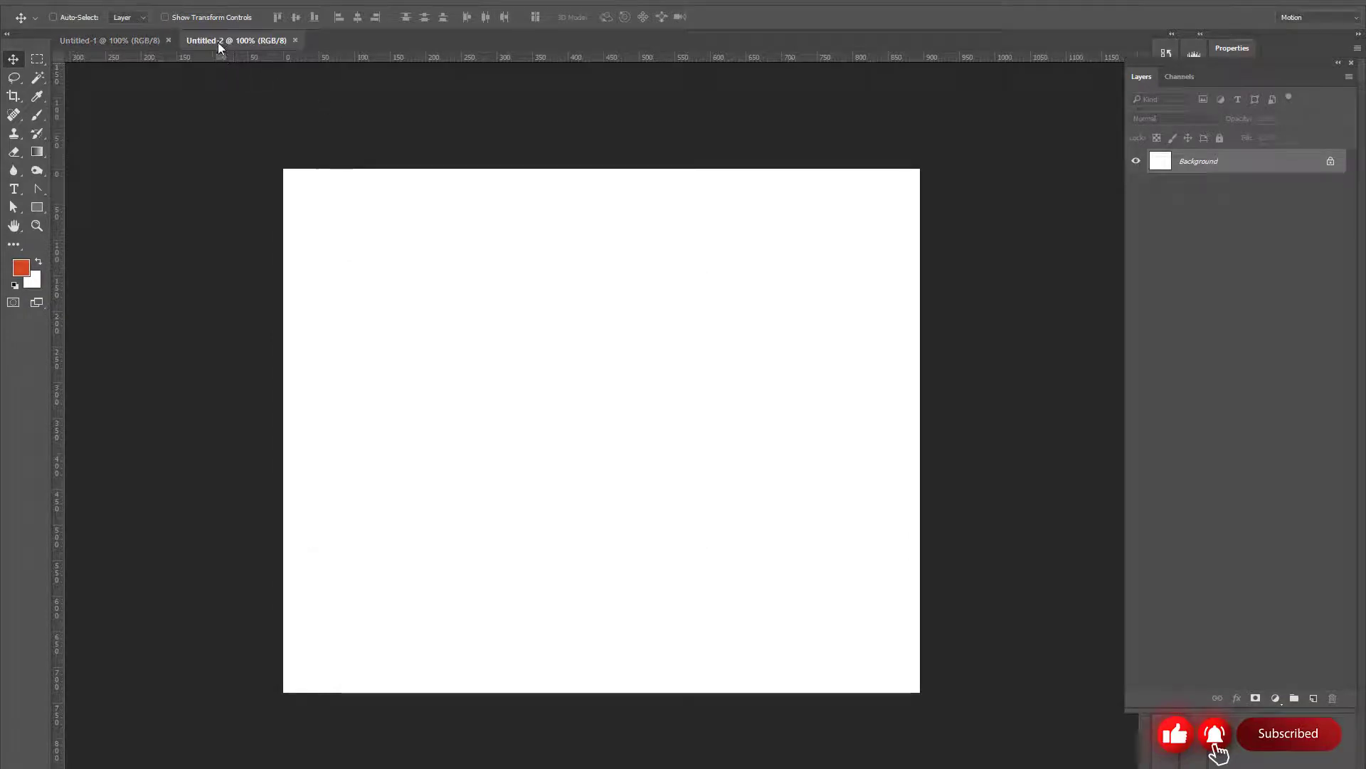
Switch back and forth between the two blank documents to view each one separately
left_click(113, 44)
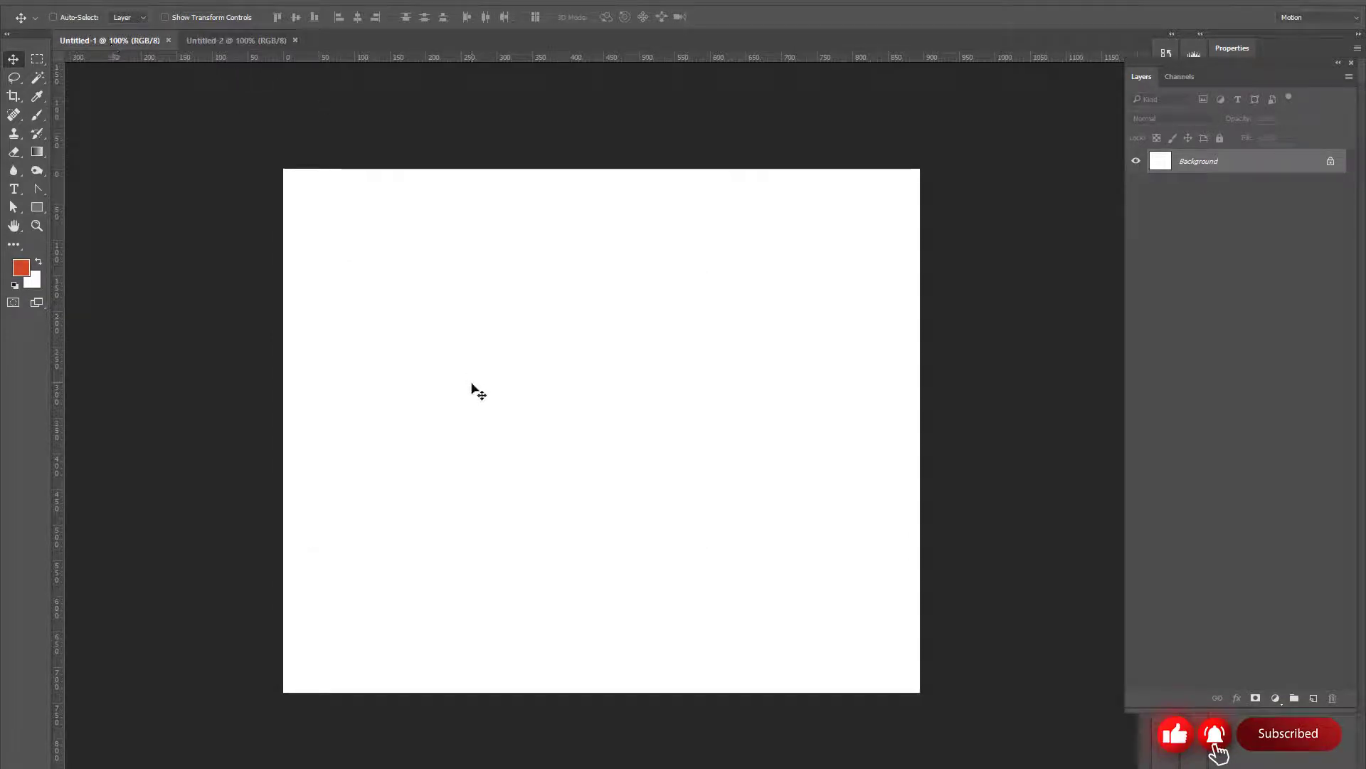
left_click(238, 41)
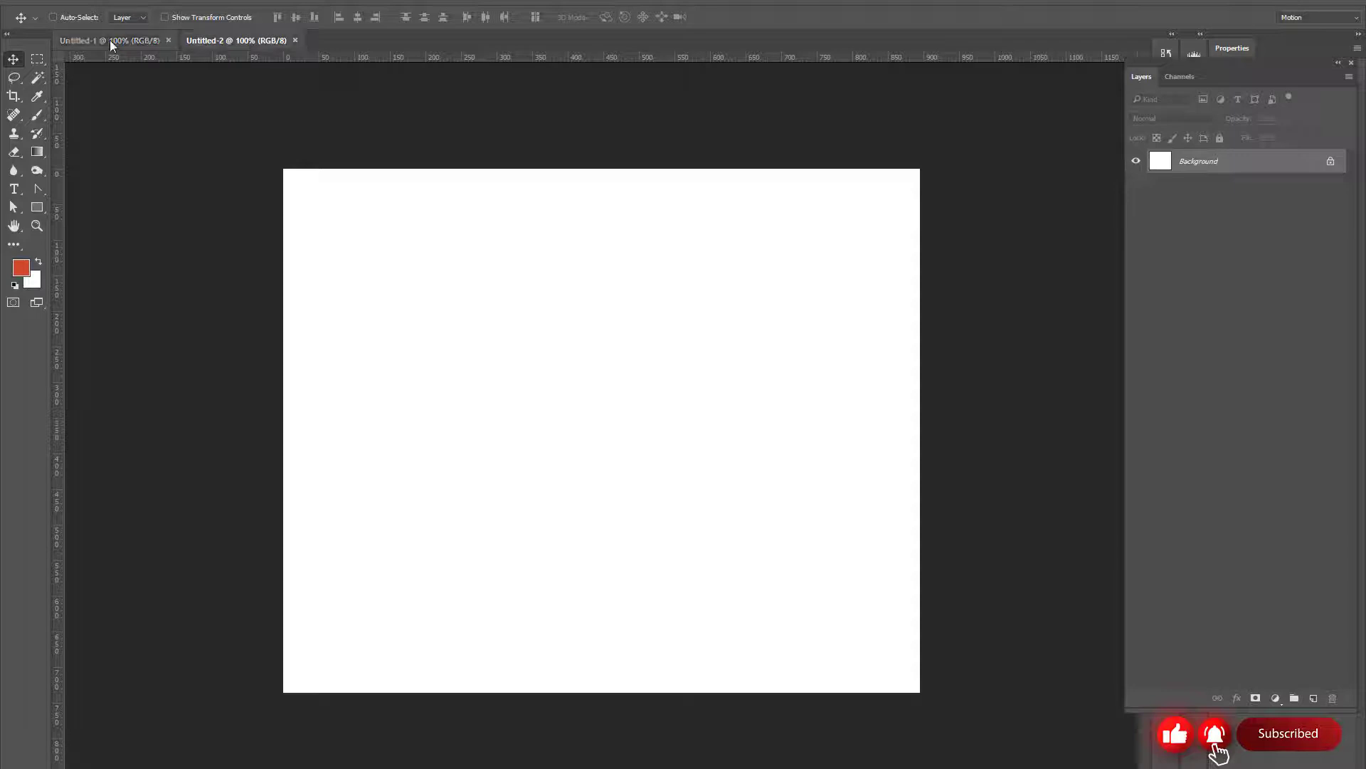
left_click(111, 44)
left_click(245, 44)
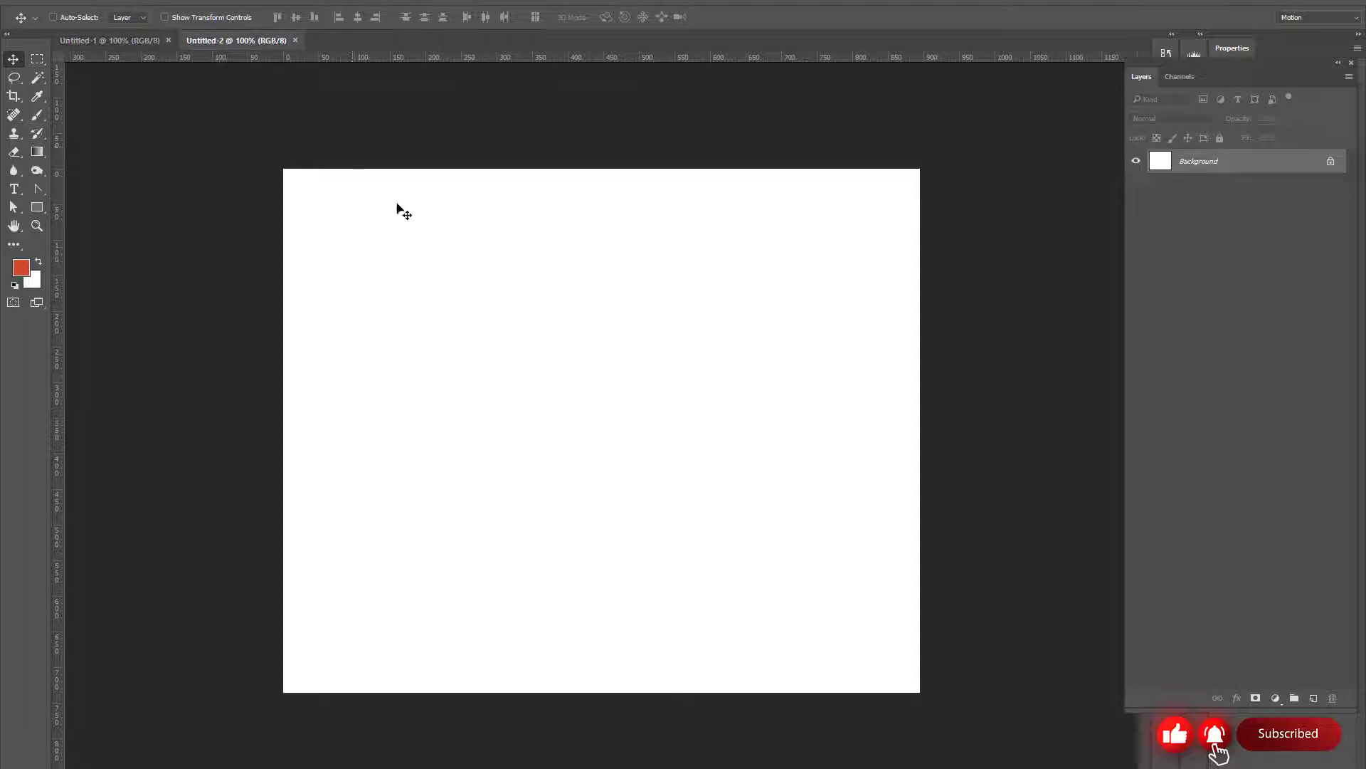
Draw two orange-red rectangles side by side in Untitled-2, about 107 x 126 px and about 117 x 152 px
left_click(38, 208)
left_click_drag(410, 249, 488, 338)
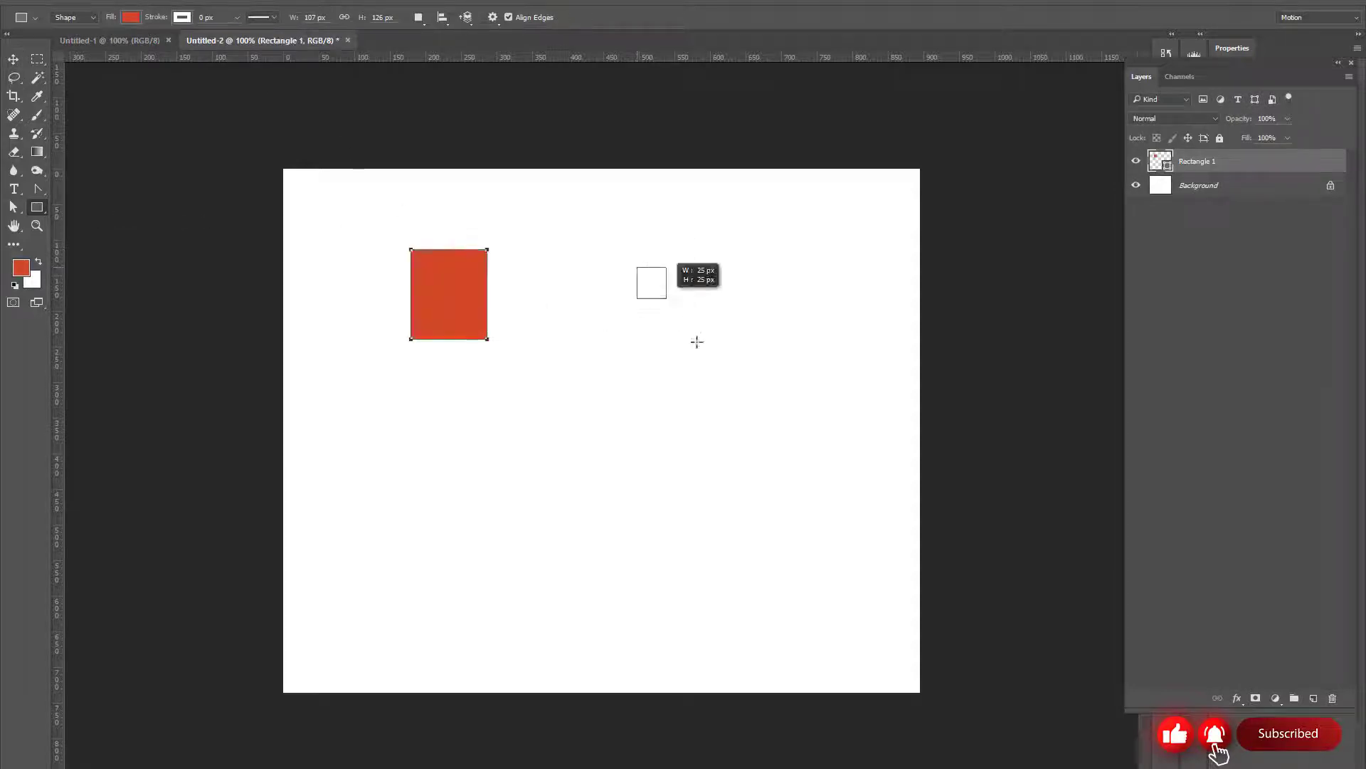
left_click_drag(697, 342, 721, 375)
Draw two orange-red rectangles in Untitled-1, a smaller one and a tall one about 89 x 190 px beside it
left_click(107, 40)
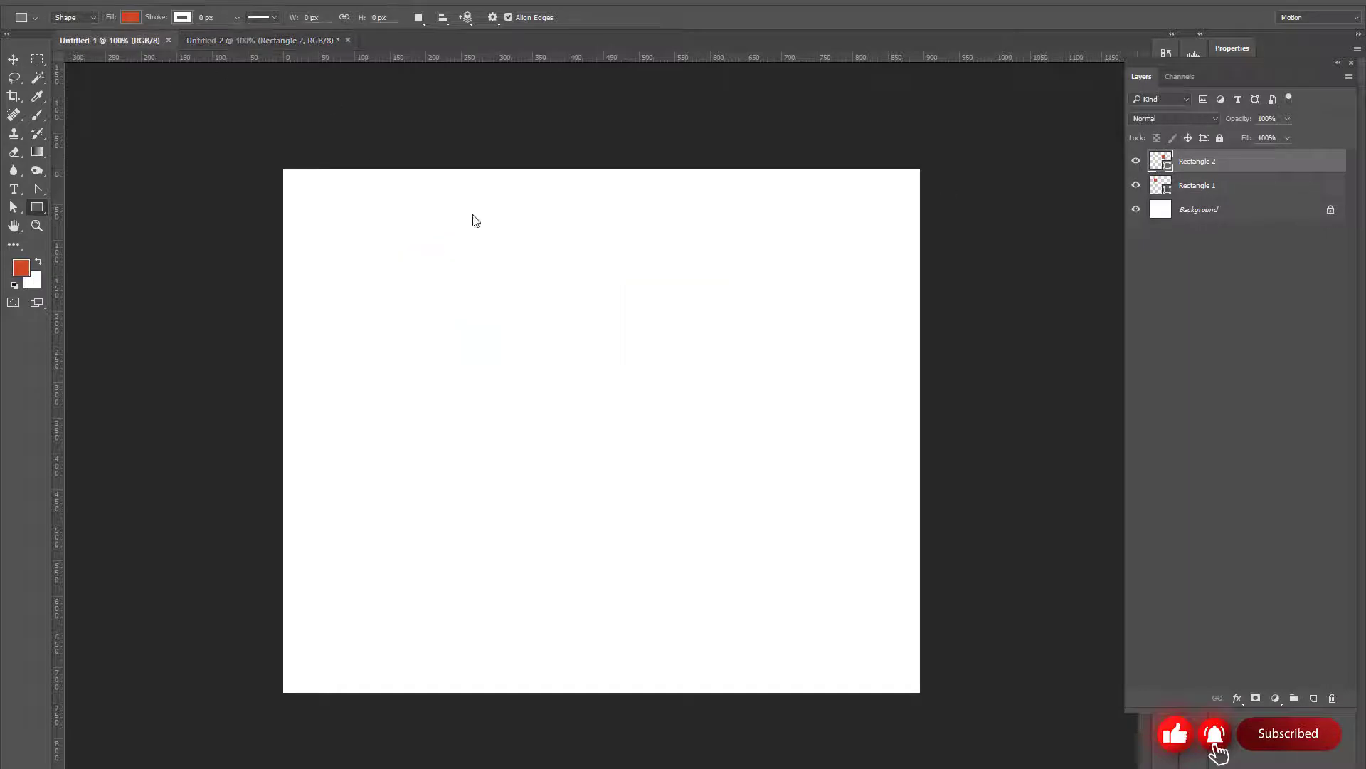
left_click_drag(439, 250, 508, 340)
left_click_drag(687, 296, 752, 431)
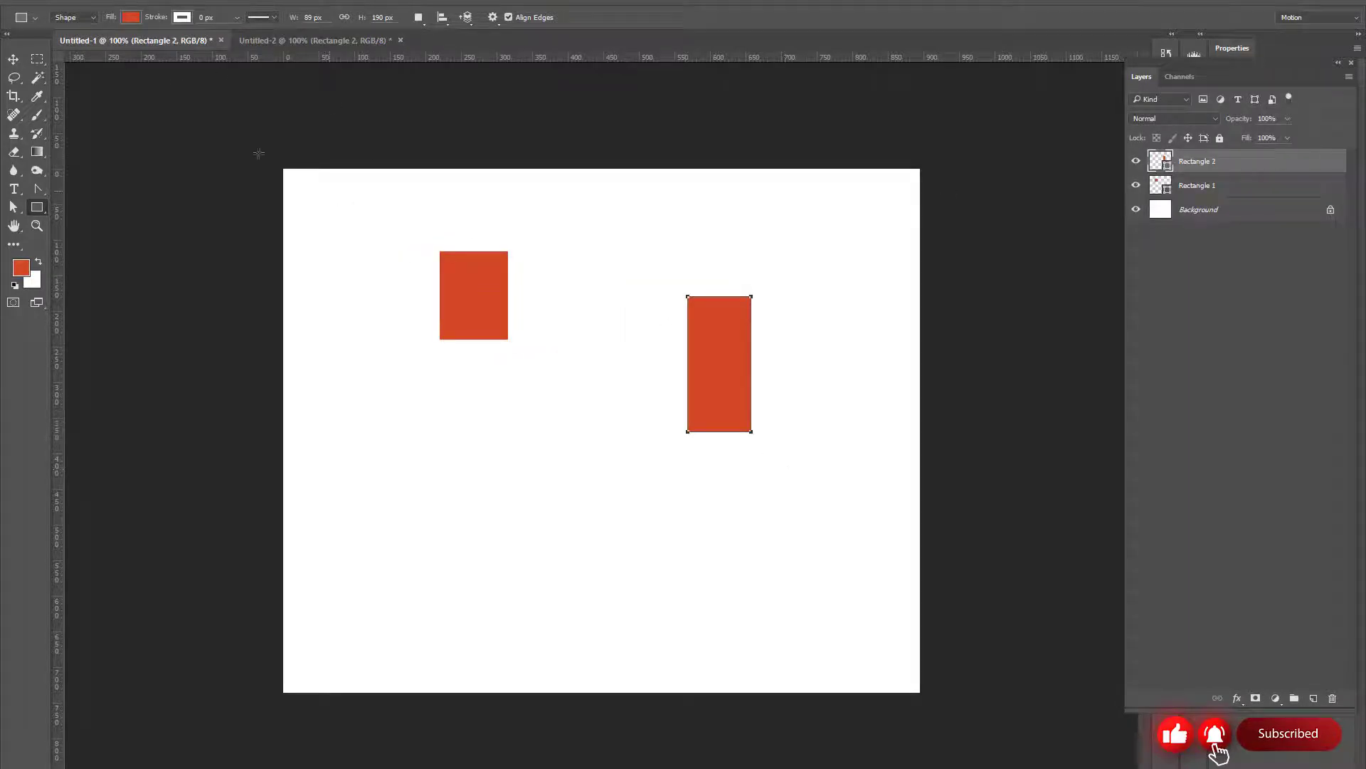
Switch between Untitled-1 and Untitled-2 to compare the rectangles in each document
left_click(277, 40)
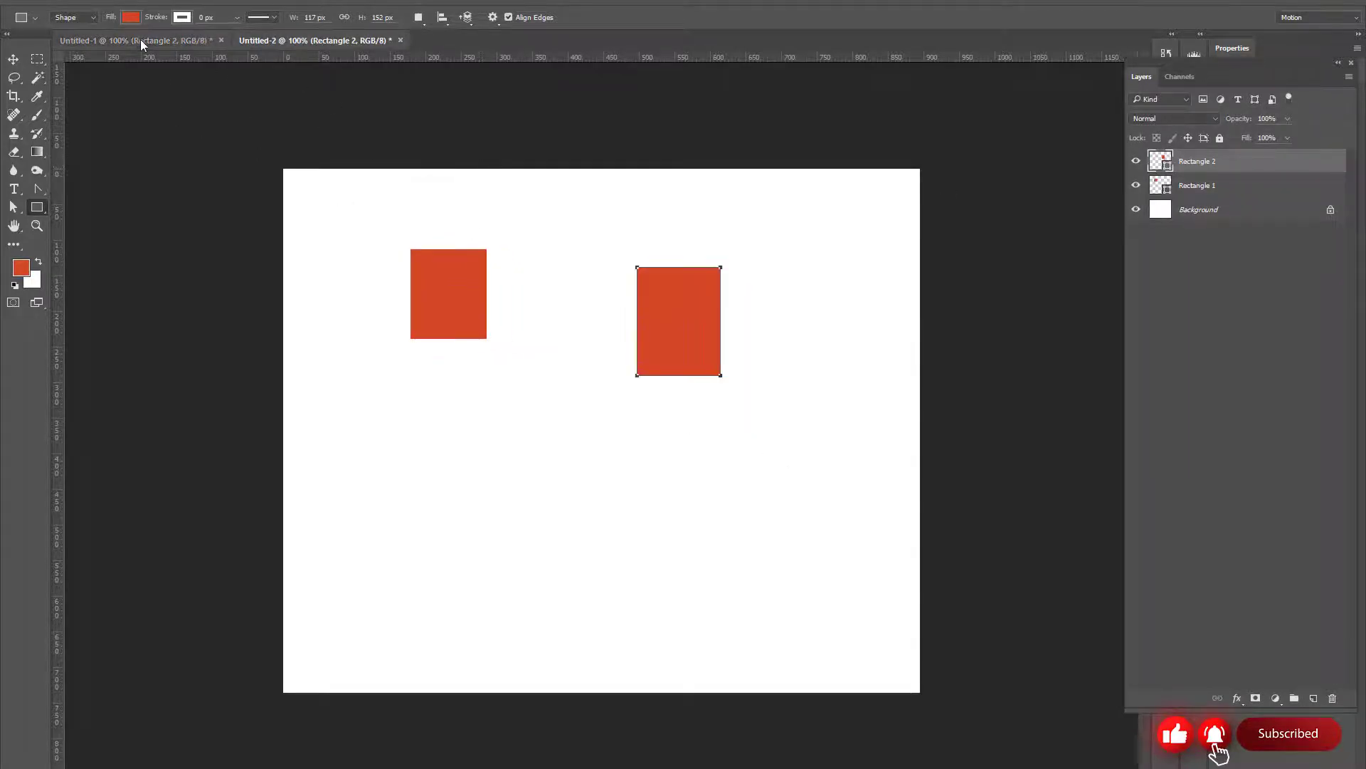
left_click(139, 40)
left_click(309, 40)
left_click(149, 43)
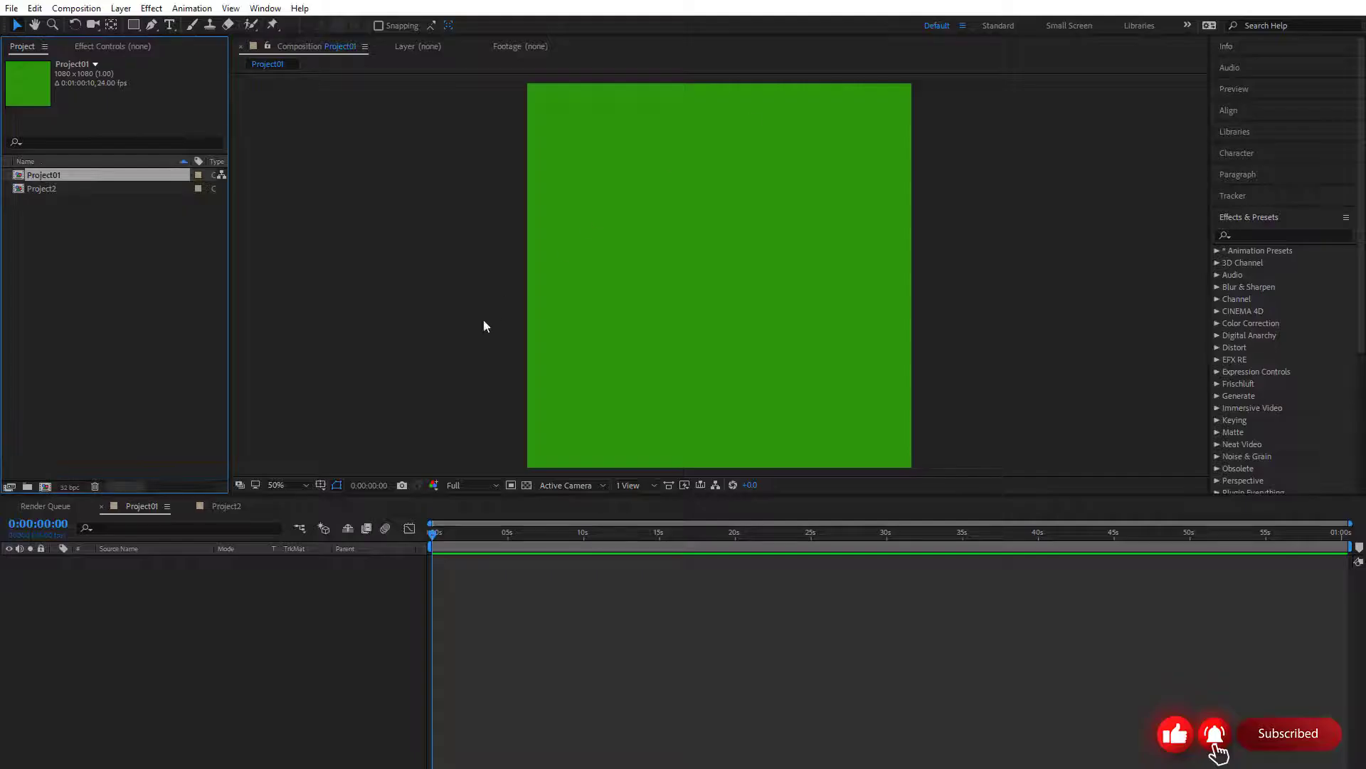
Delete the Project01 composition from the project, keeping Project2
left_click(89, 228)
left_click(56, 178)
left_click(56, 186)
left_click(70, 172)
key("Delete")
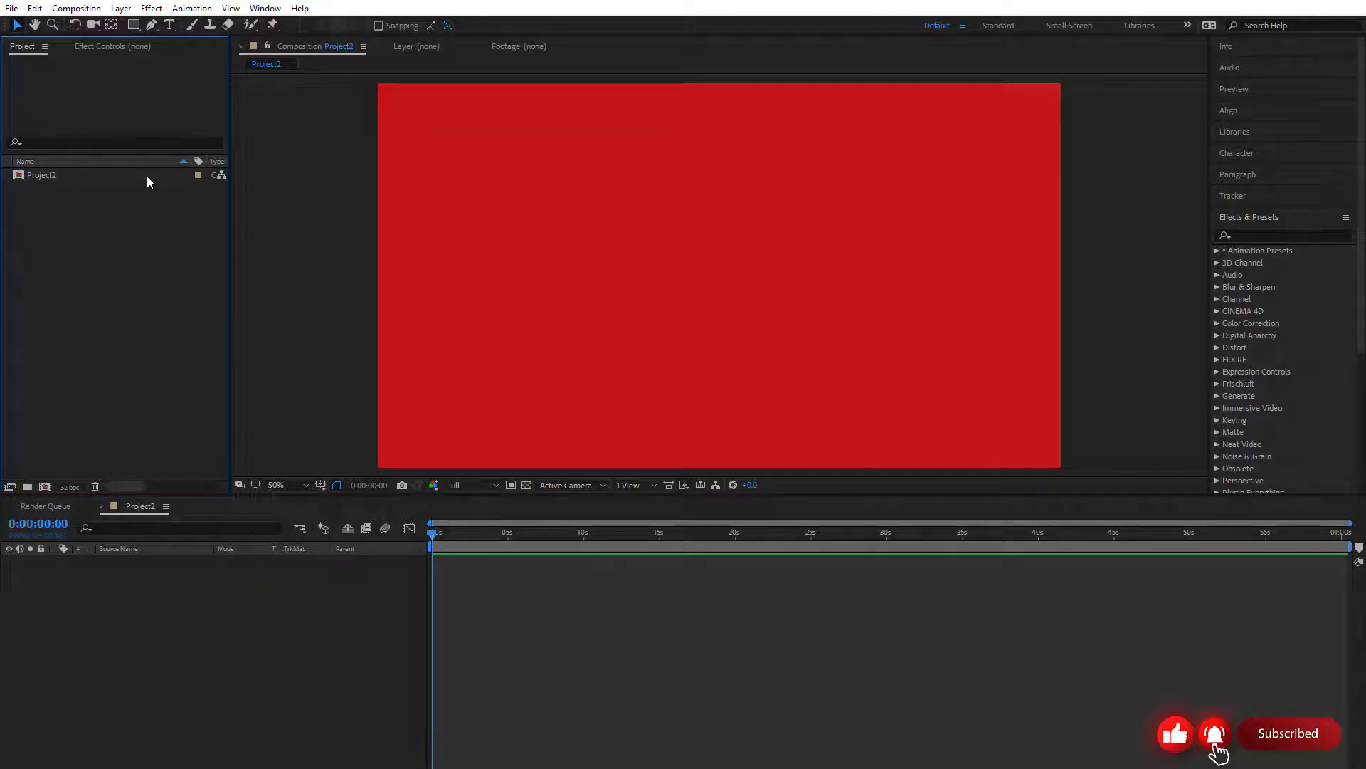
left_click(64, 176)
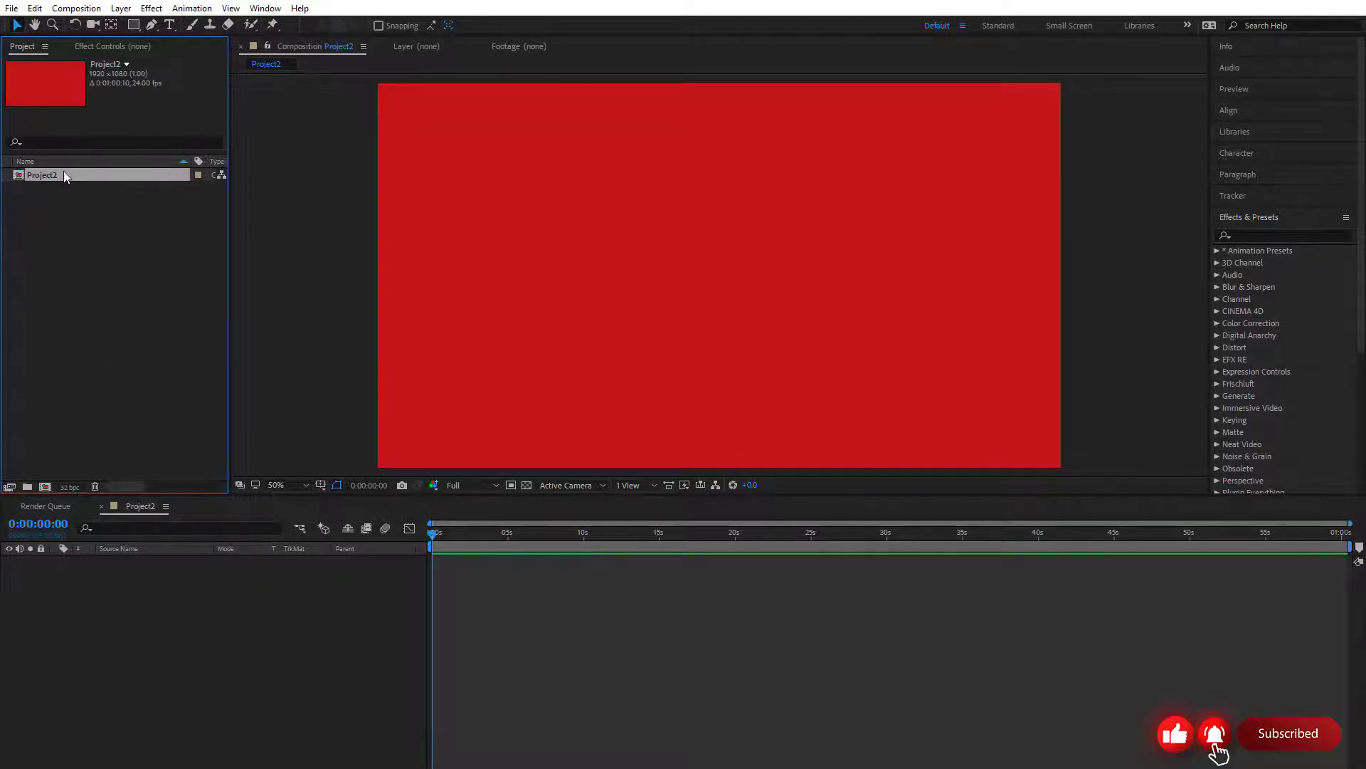
left_click(76, 7)
left_click(93, 22)
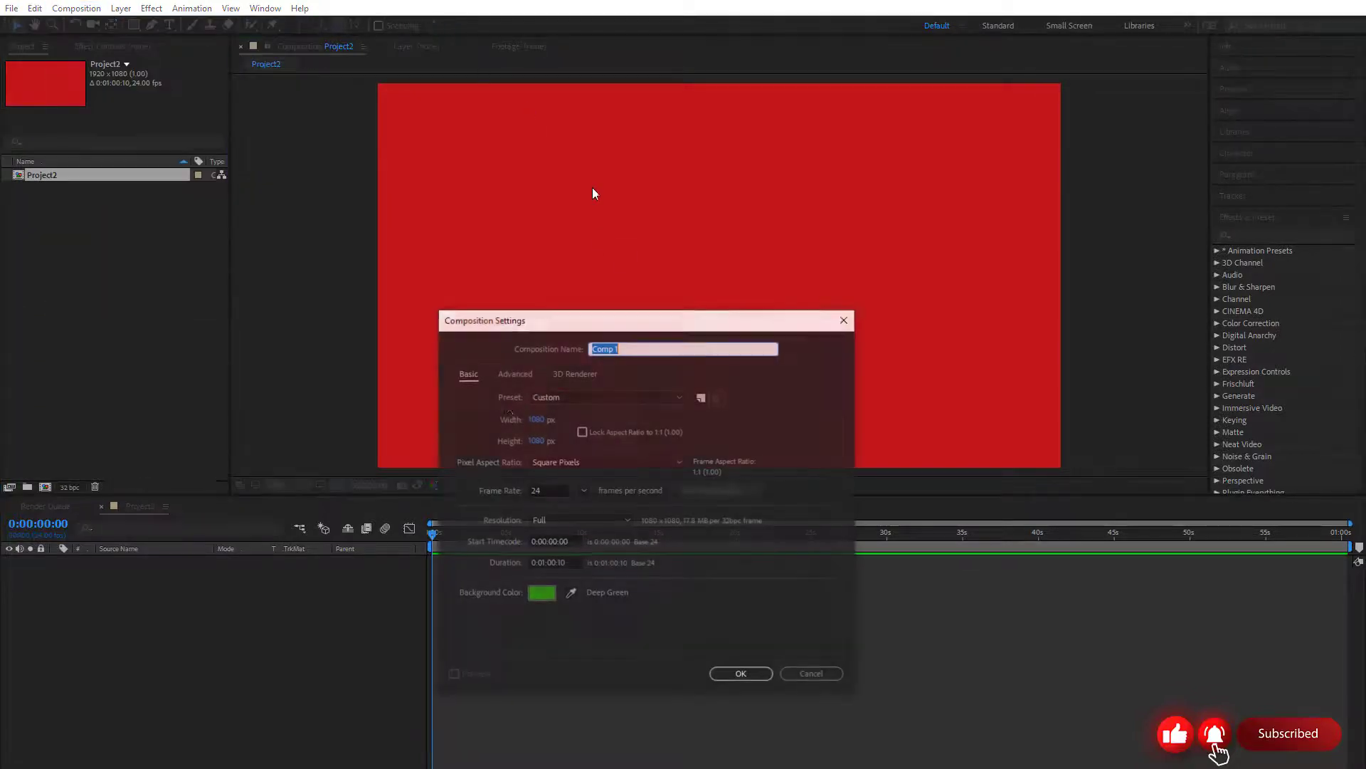
left_click(846, 319)
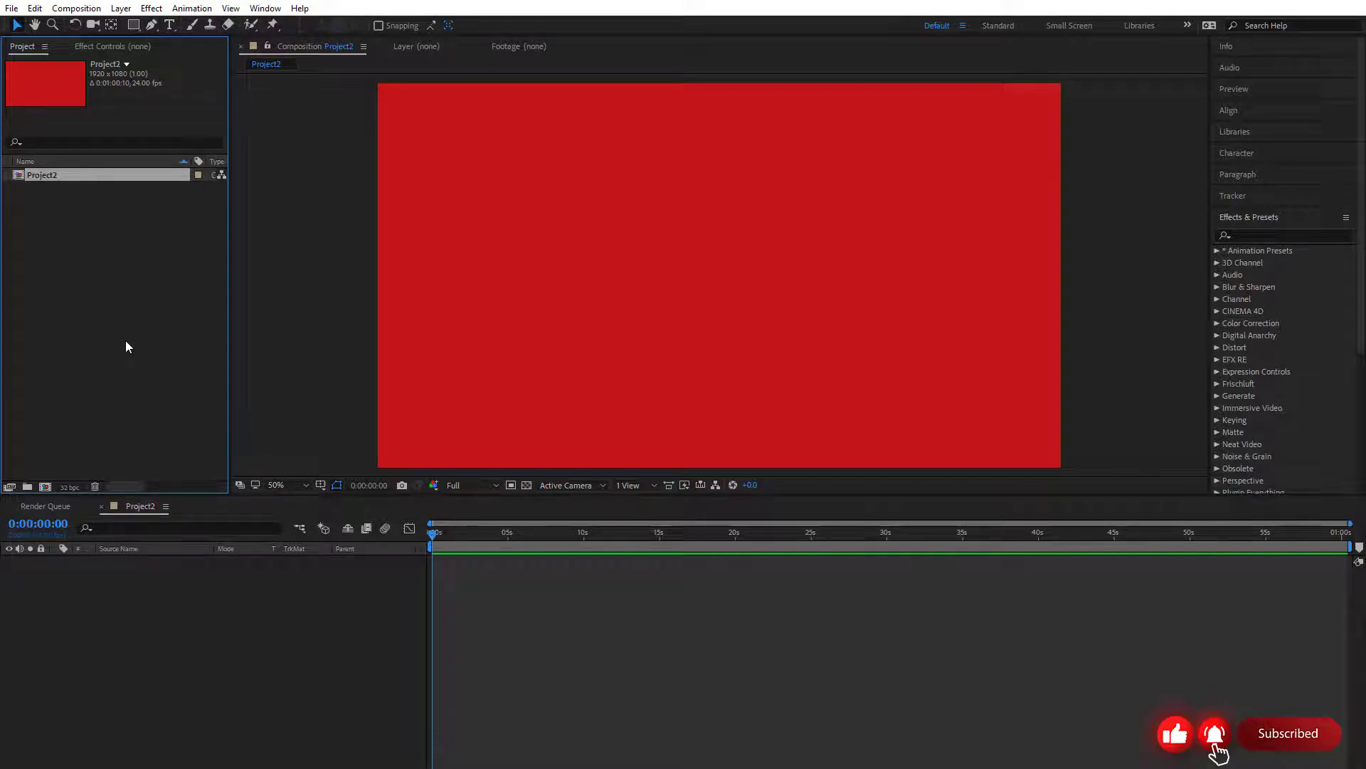
Create a new folder in the project and name it Assets
right_click(72, 255)
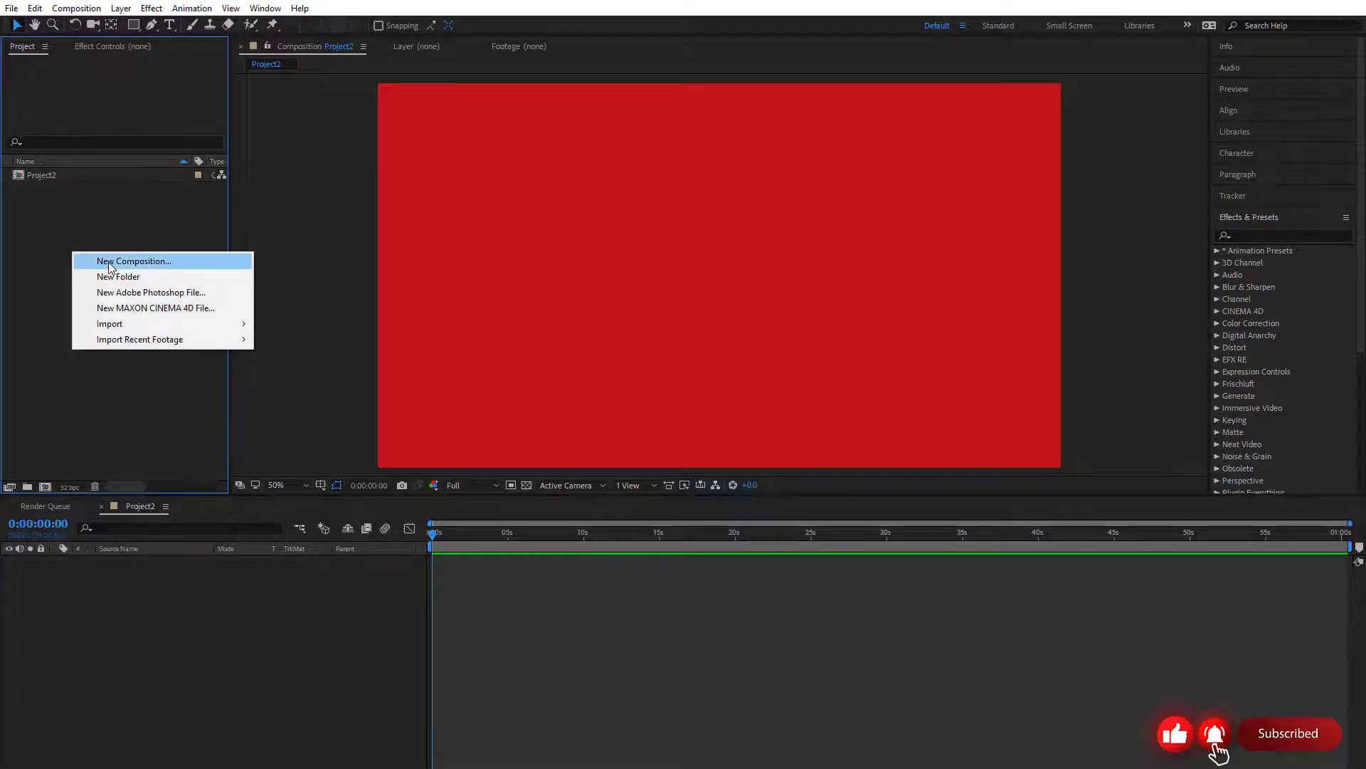
right_click(47, 223)
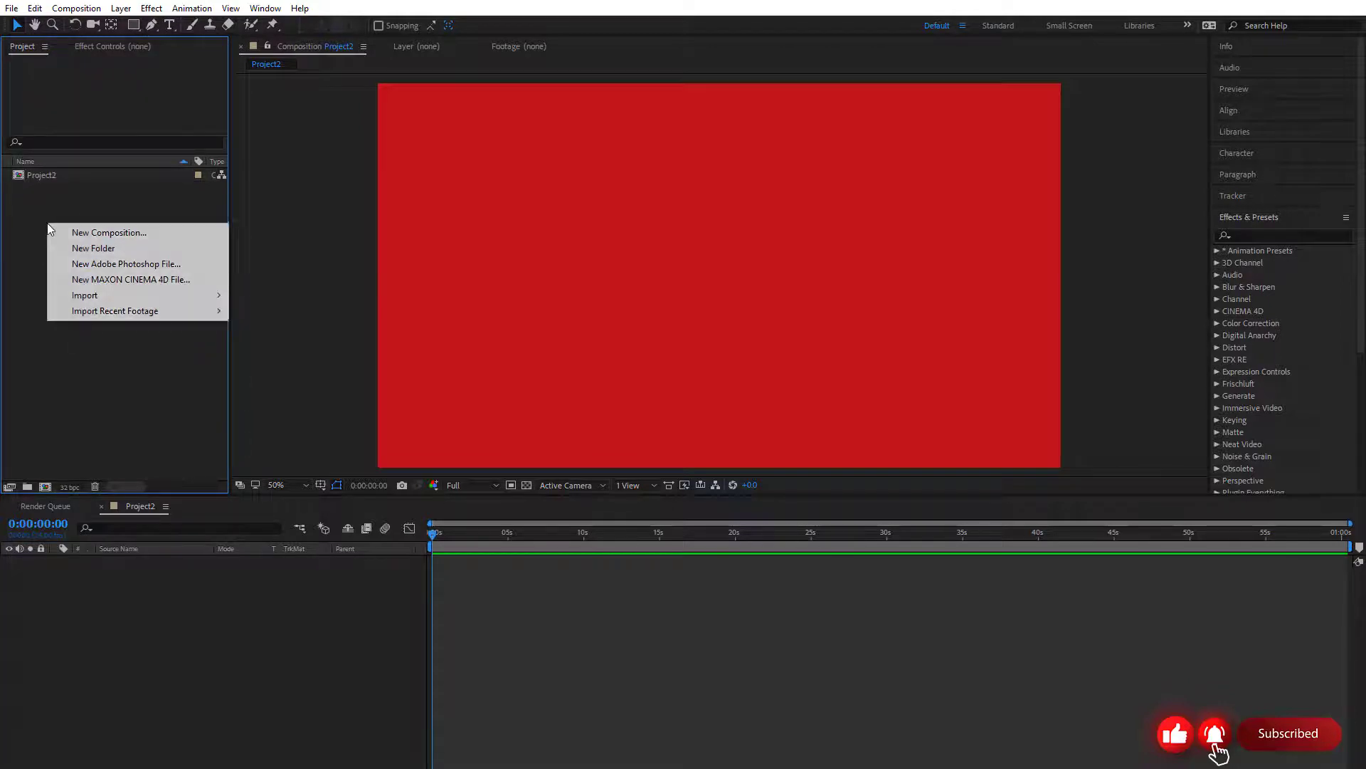
left_click(66, 400)
left_click(27, 487)
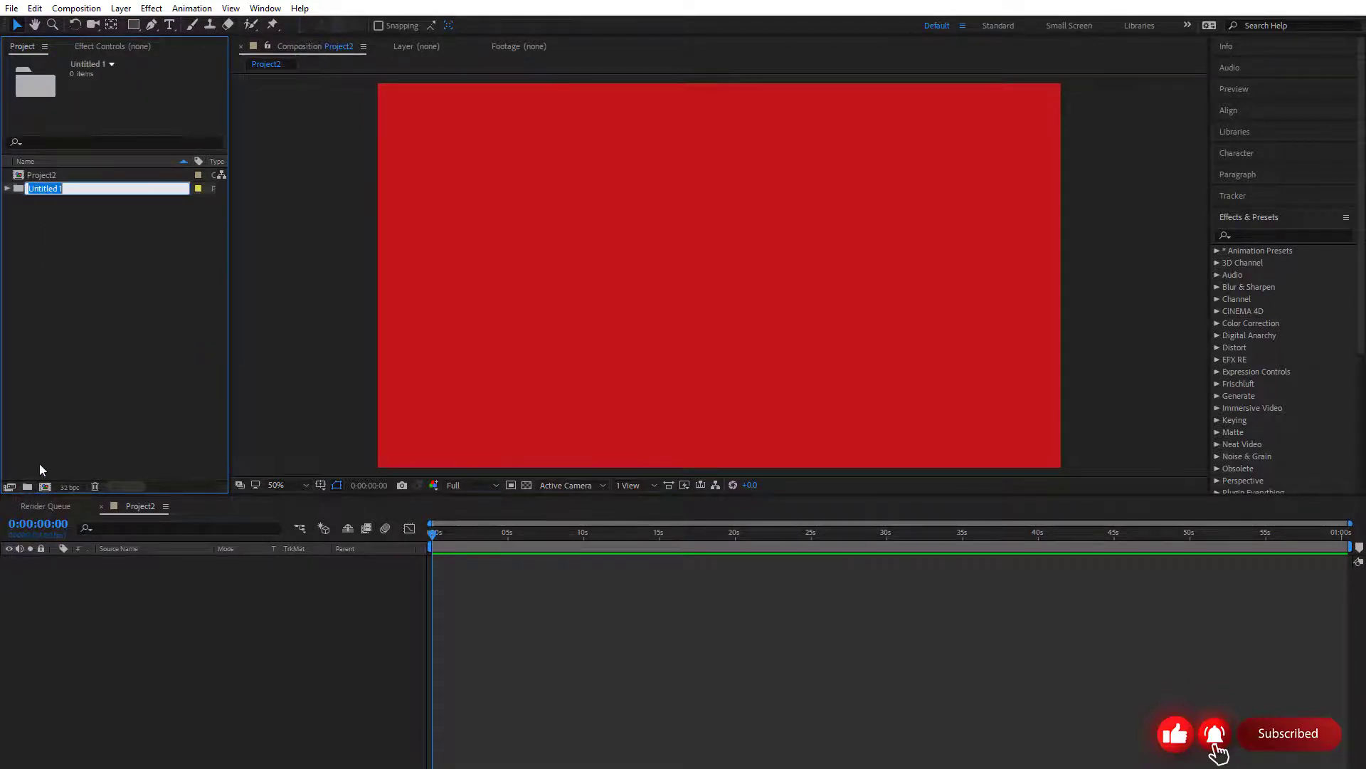
type("Assets")
key("Return")
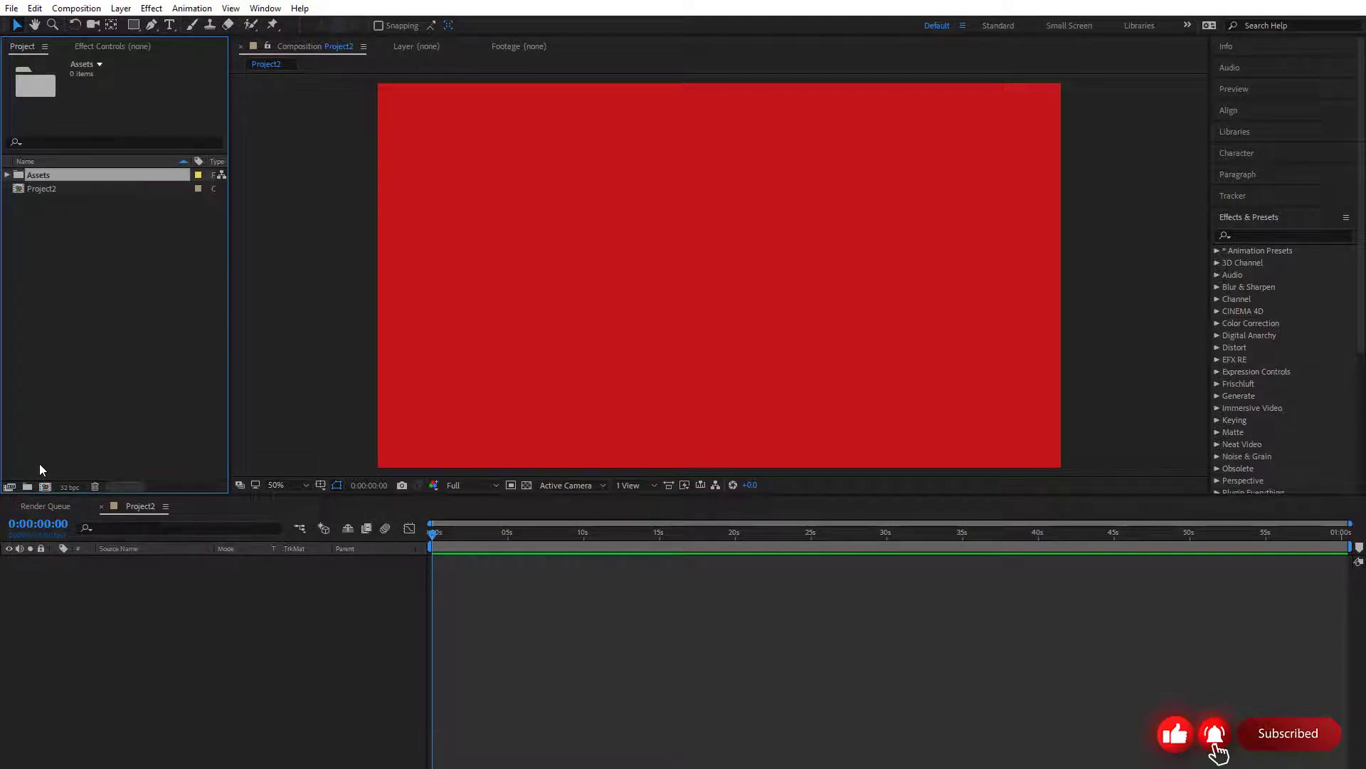
Create a subfolder inside the Assets folder, leaving its default name
right_click(50, 178)
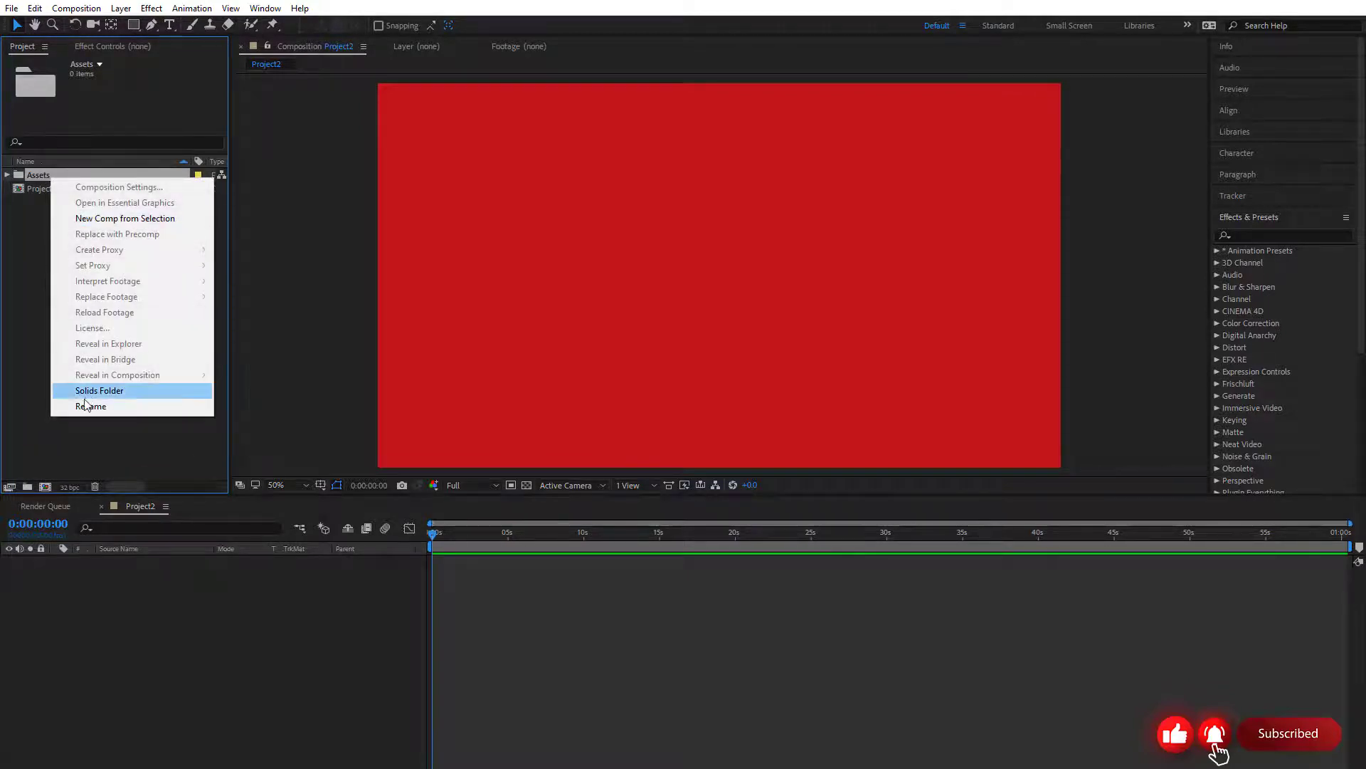
left_click(22, 332)
left_click(40, 174)
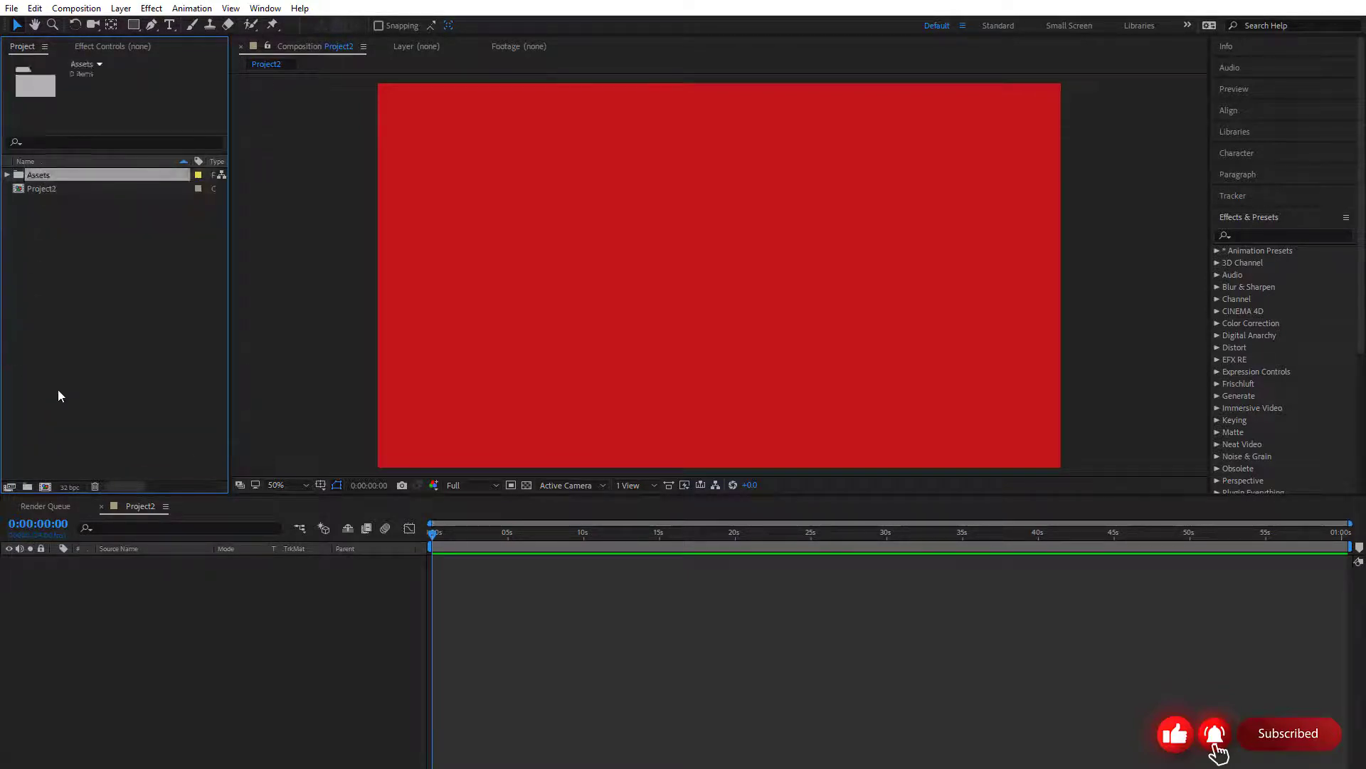
left_click(28, 487)
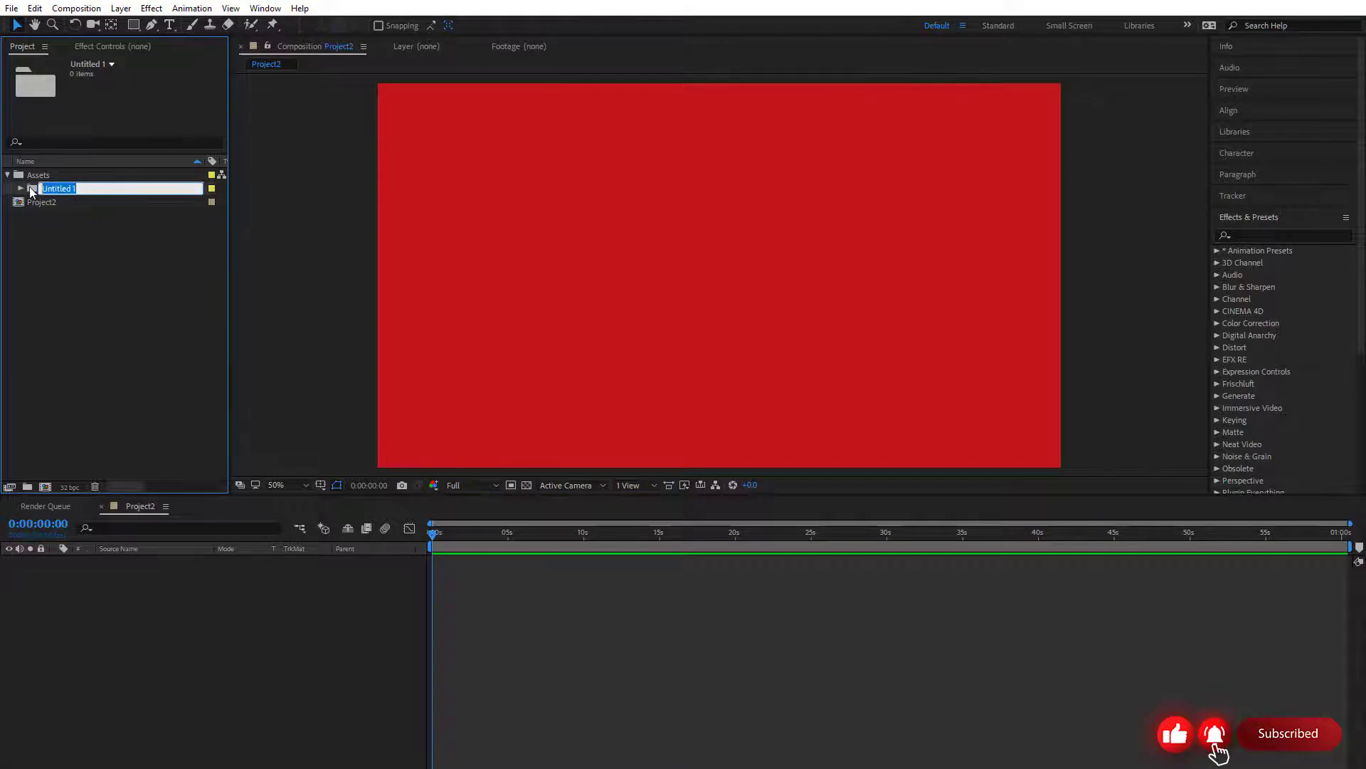
left_click(57, 288)
Create another folder with its default name at the project root and move it into the Assets folder
right_click(63, 234)
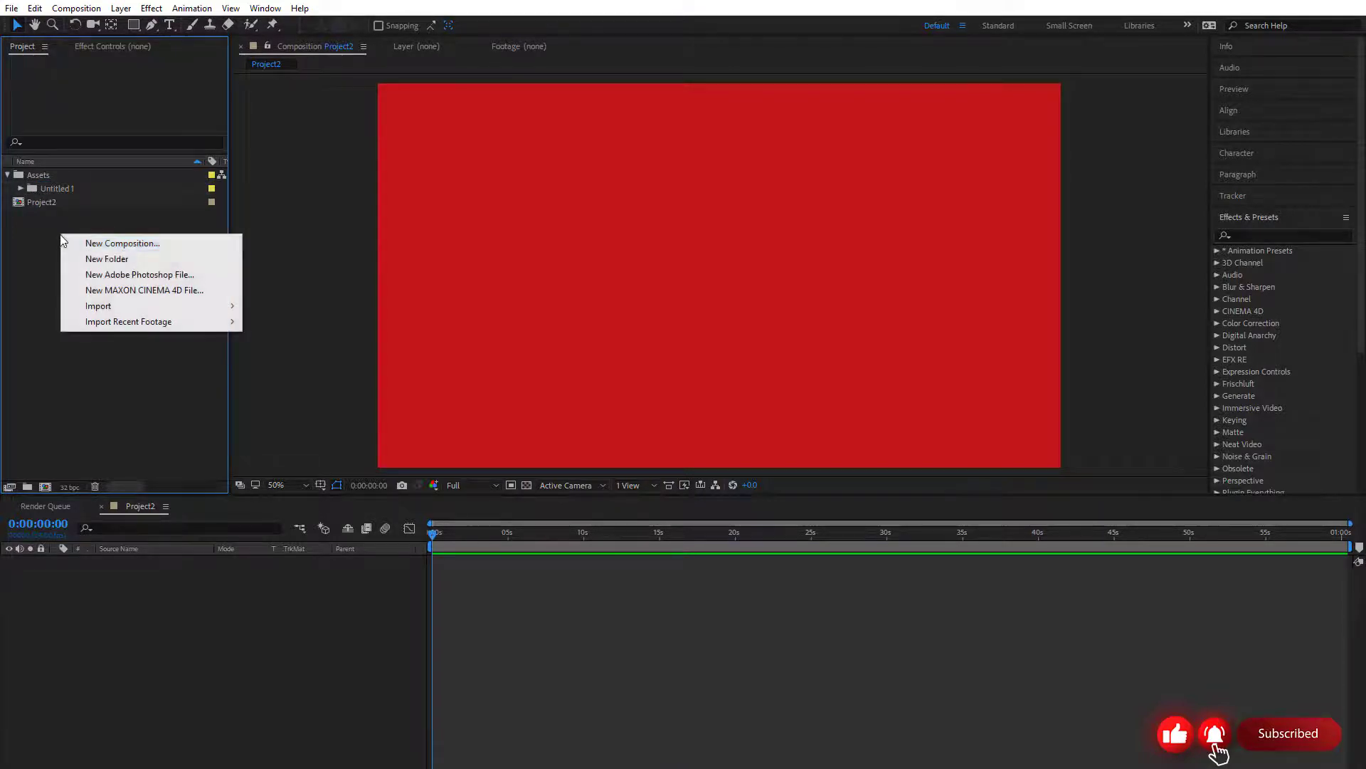
left_click(107, 259)
left_click(33, 241)
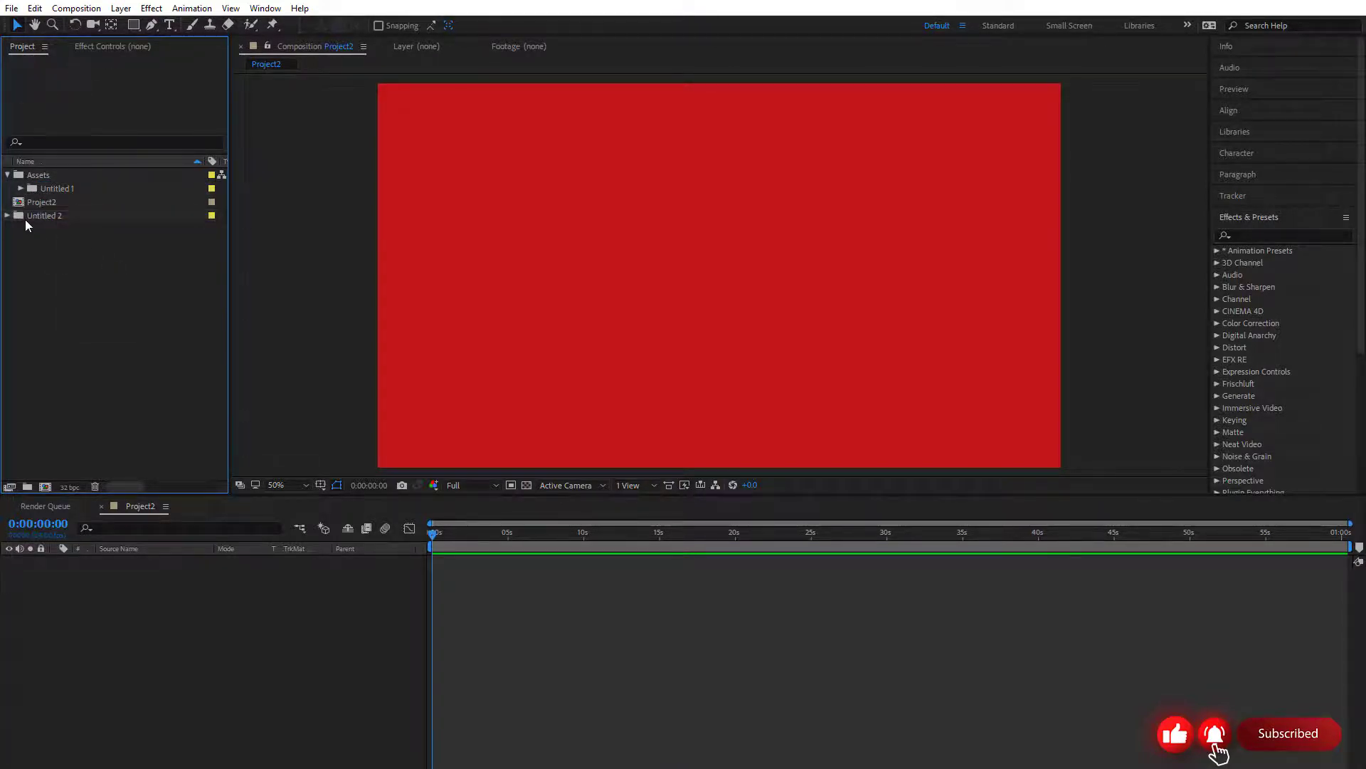
left_click_drag(24, 219, 48, 188)
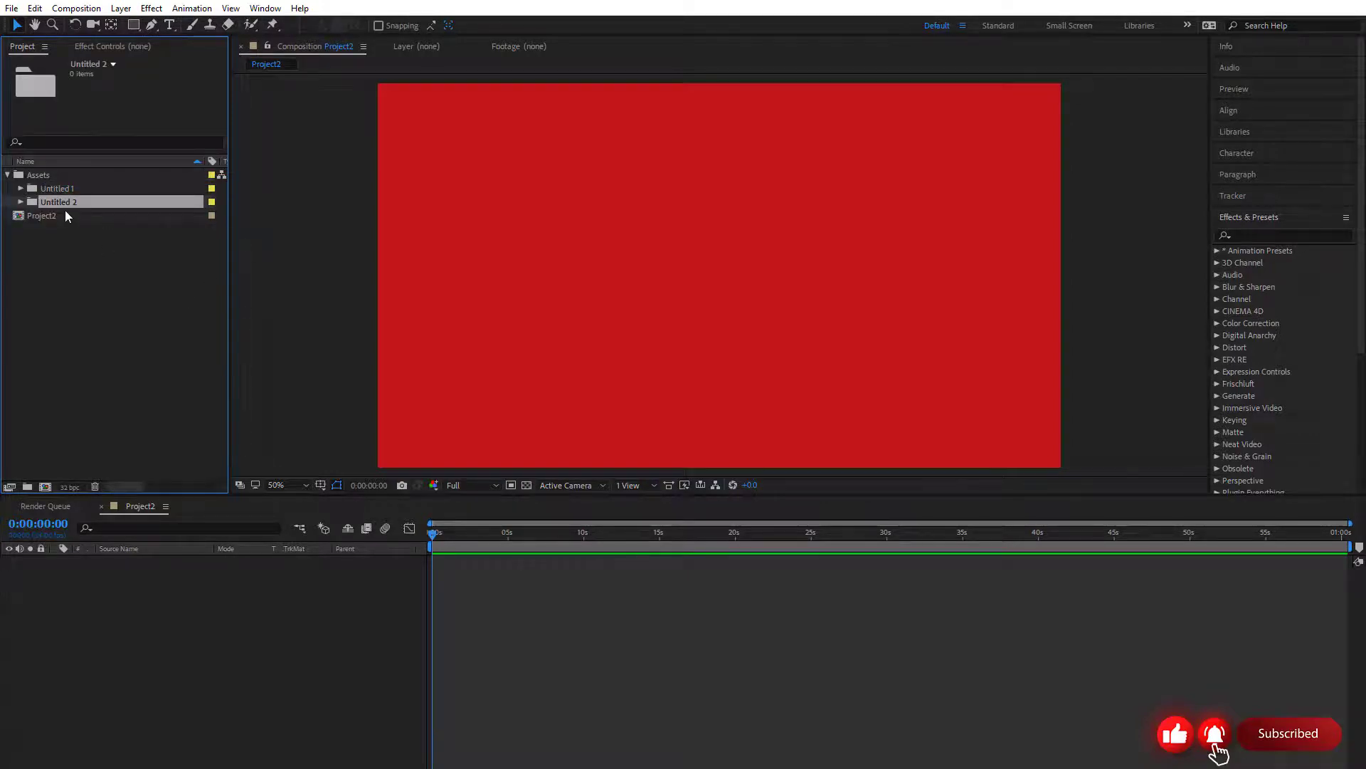
Rename the Untitled 1 subfolder in Assets as Videos
right_click(47, 191)
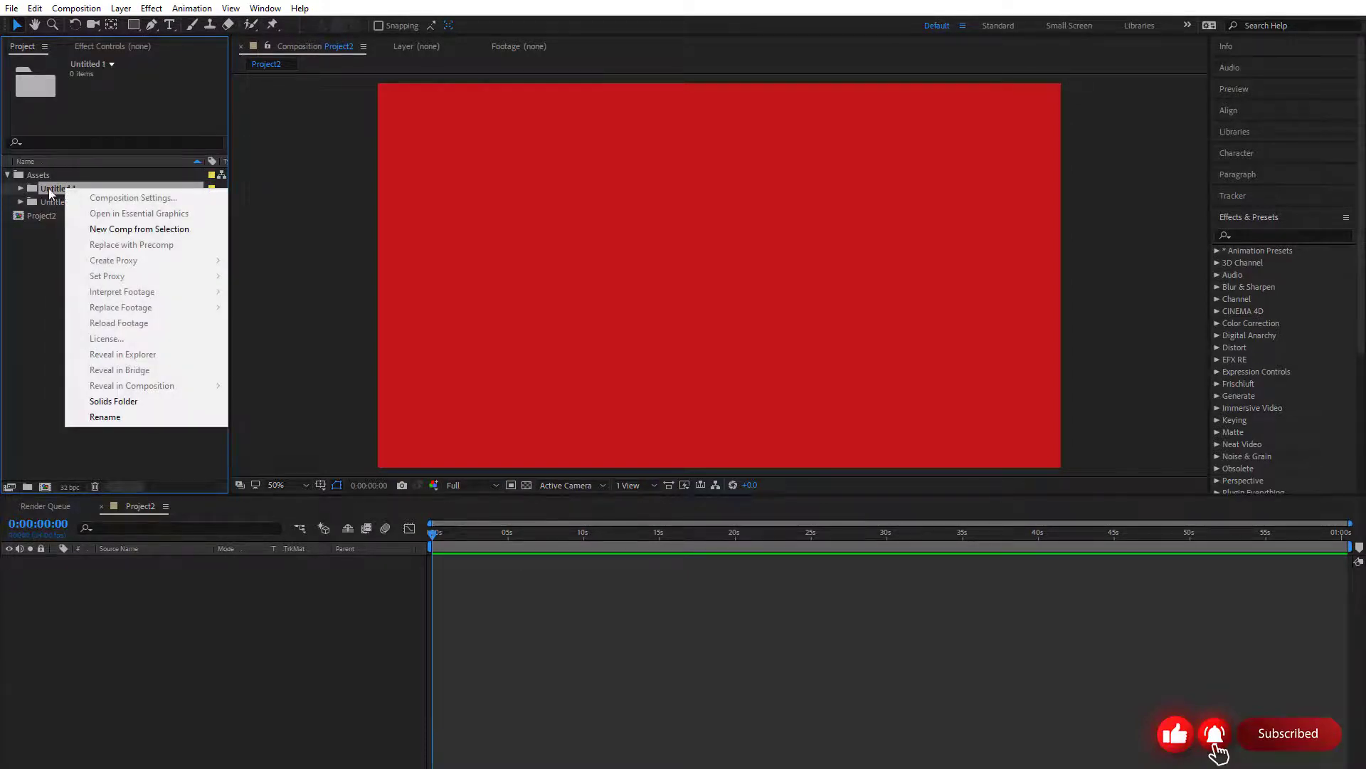
left_click(80, 415)
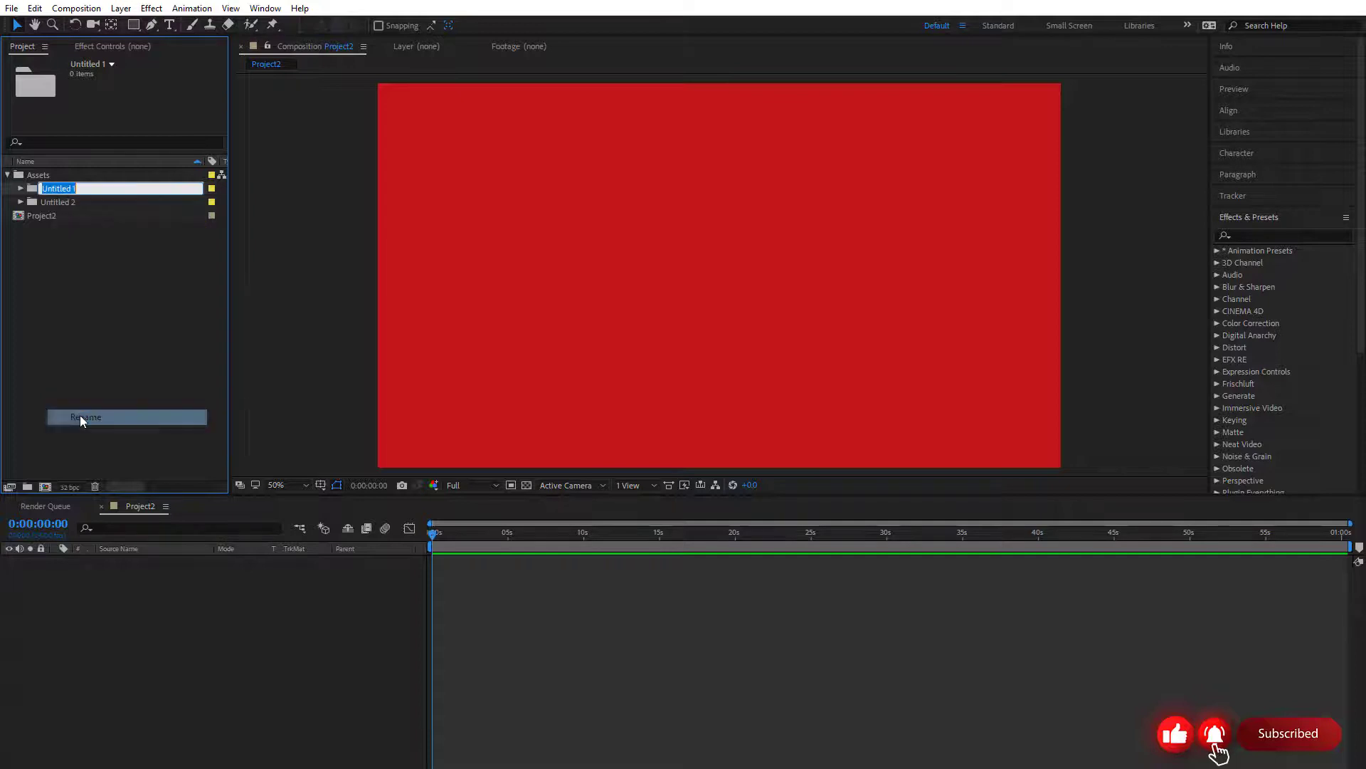
type("Videos")
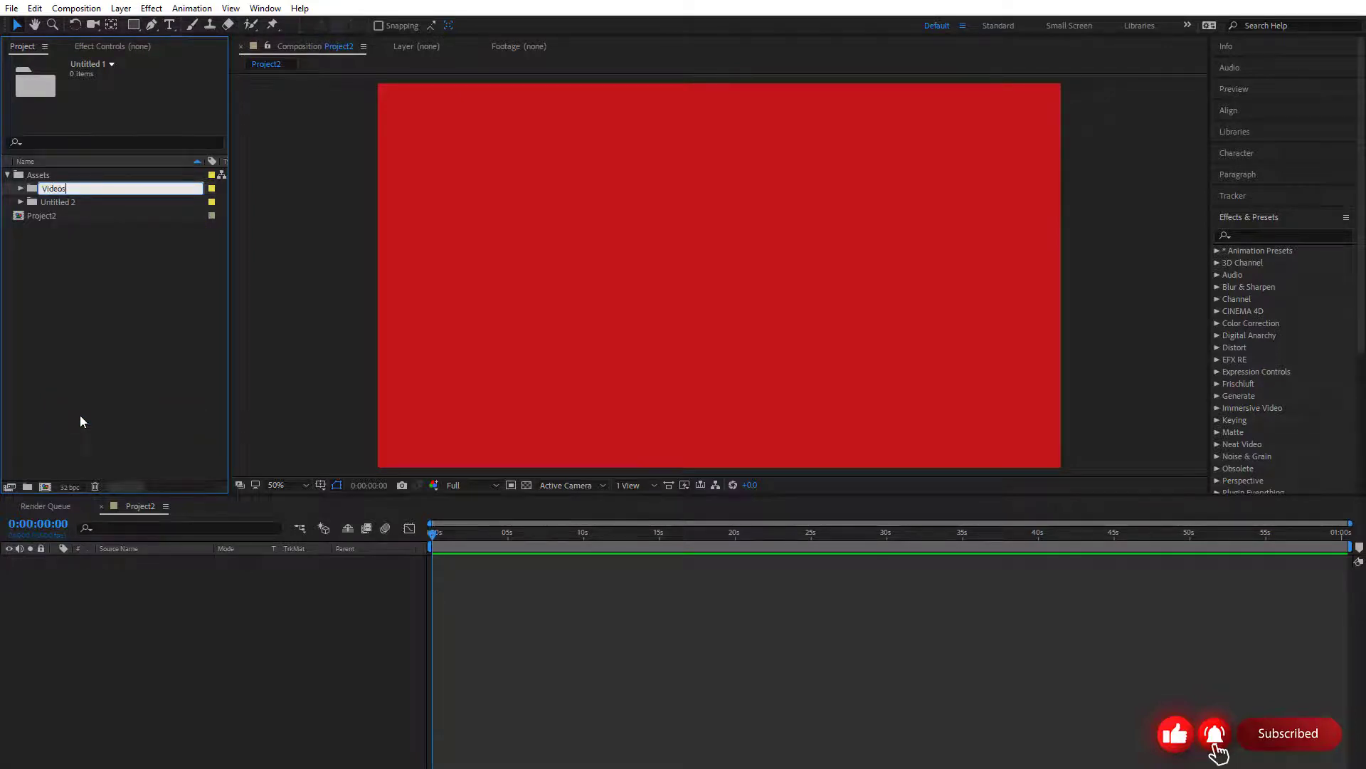
key("Return")
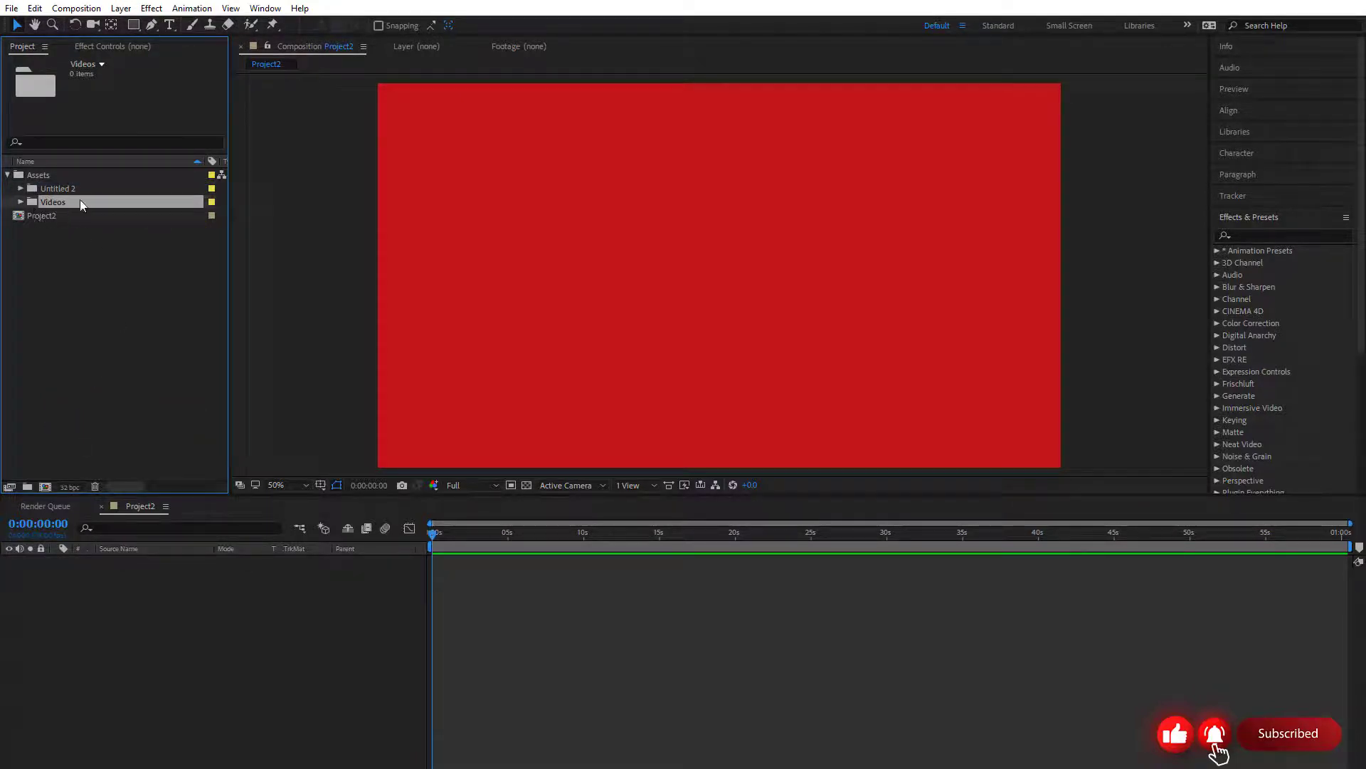
Rename the Untitled 2 subfolder in Assets as Images
right_click(63, 190)
left_click(151, 422)
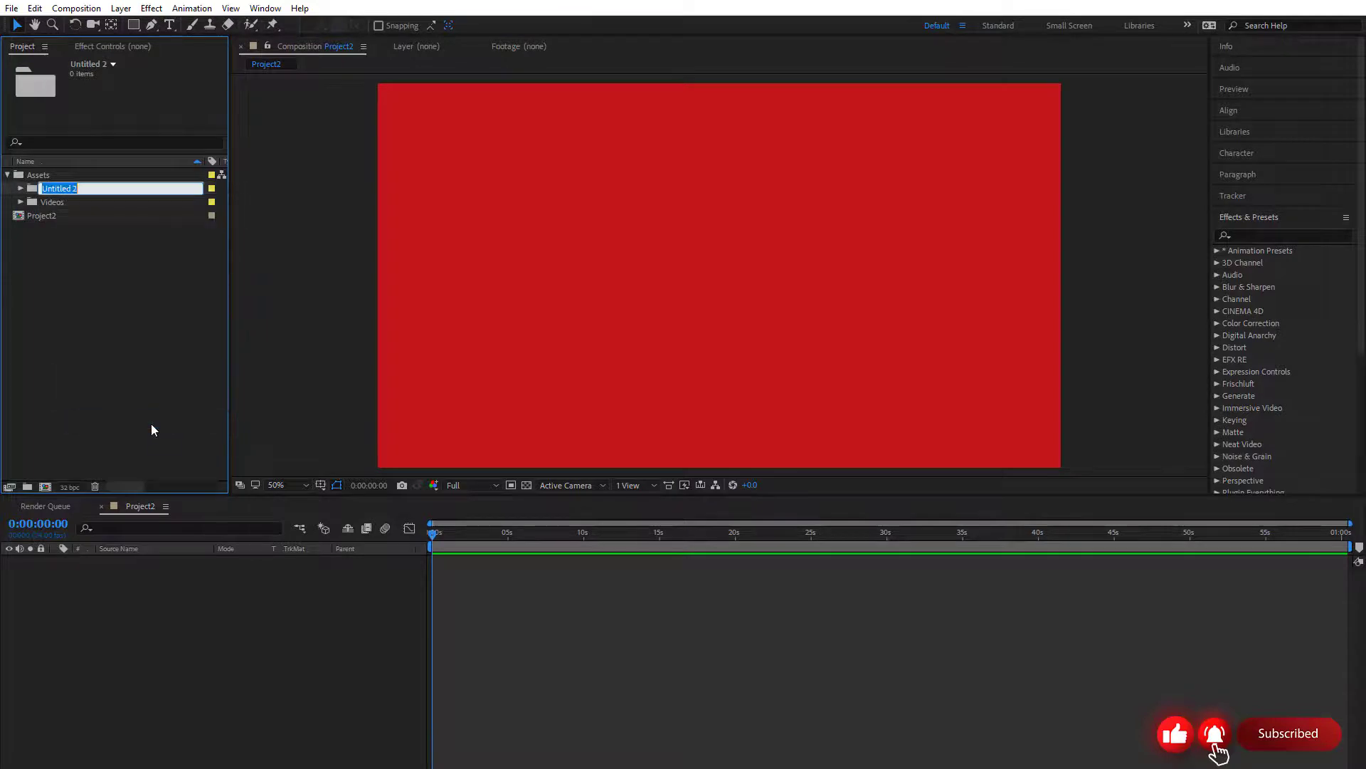
type("Images")
key("Return")
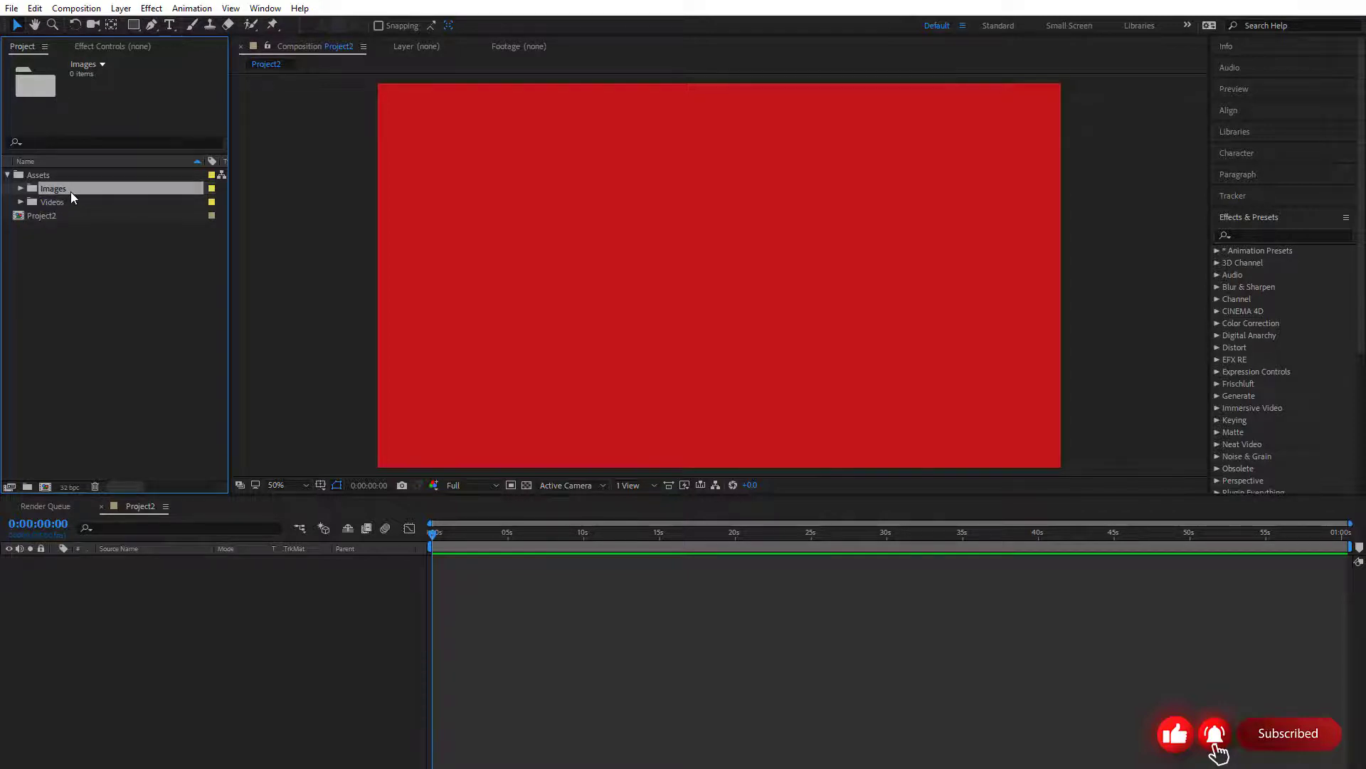
Create a third subfolder inside the Assets folder and name it Audio
left_click(45, 179)
right_click(46, 178)
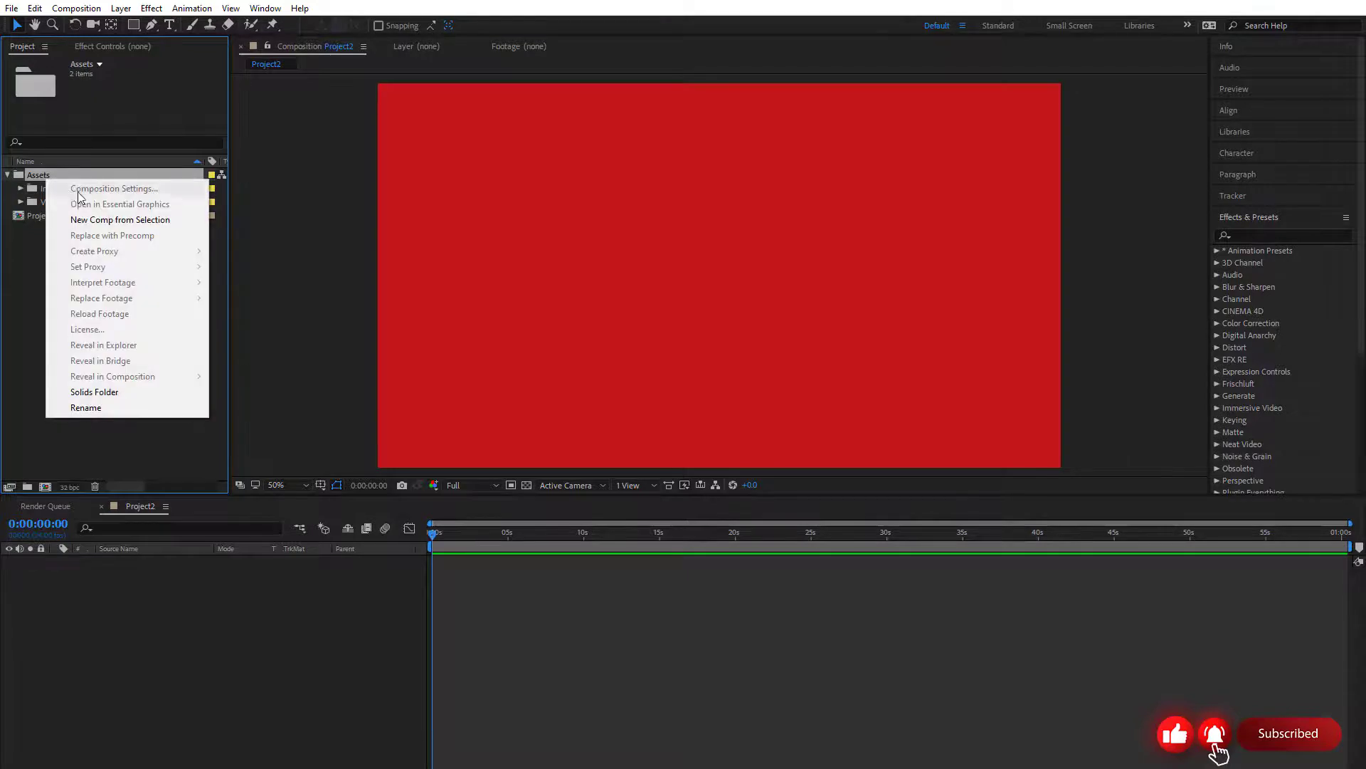
left_click(27, 275)
left_click(36, 178)
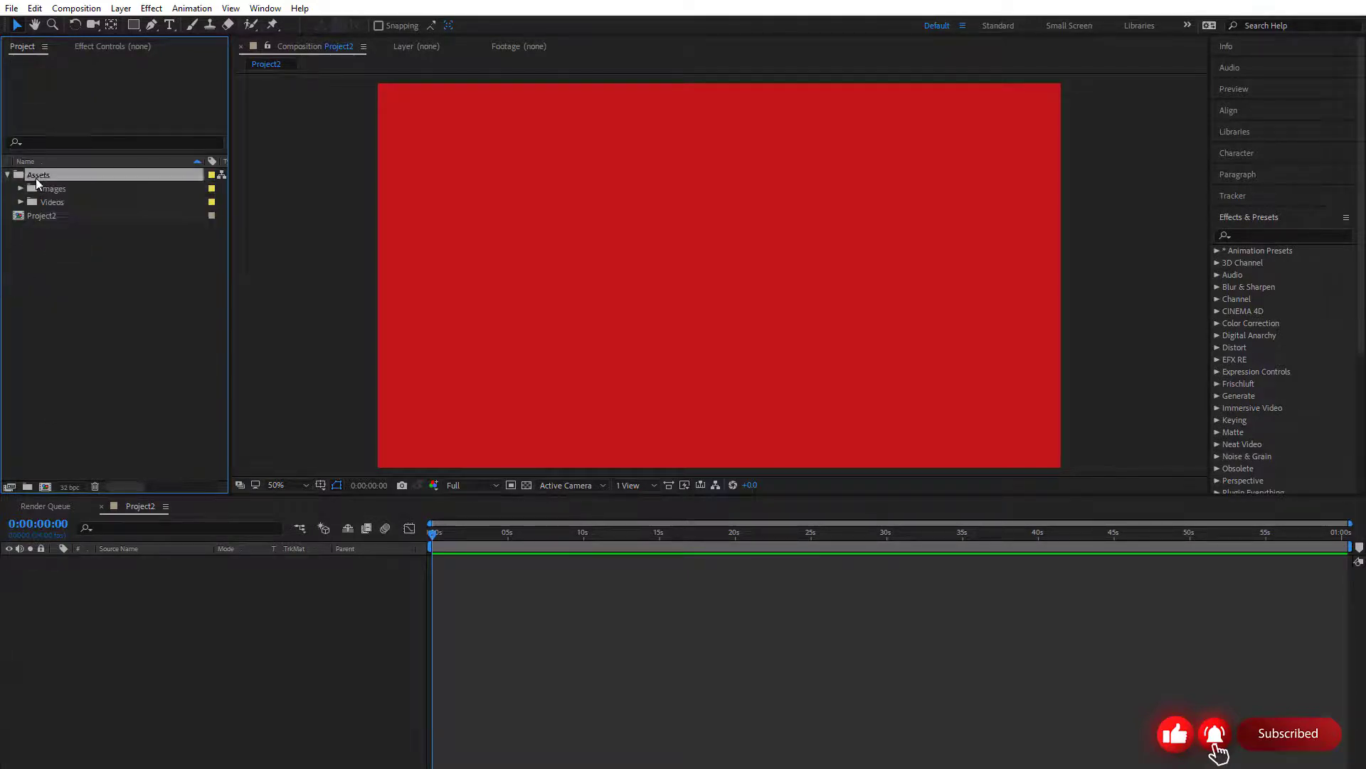
left_click(27, 486)
type("Audio")
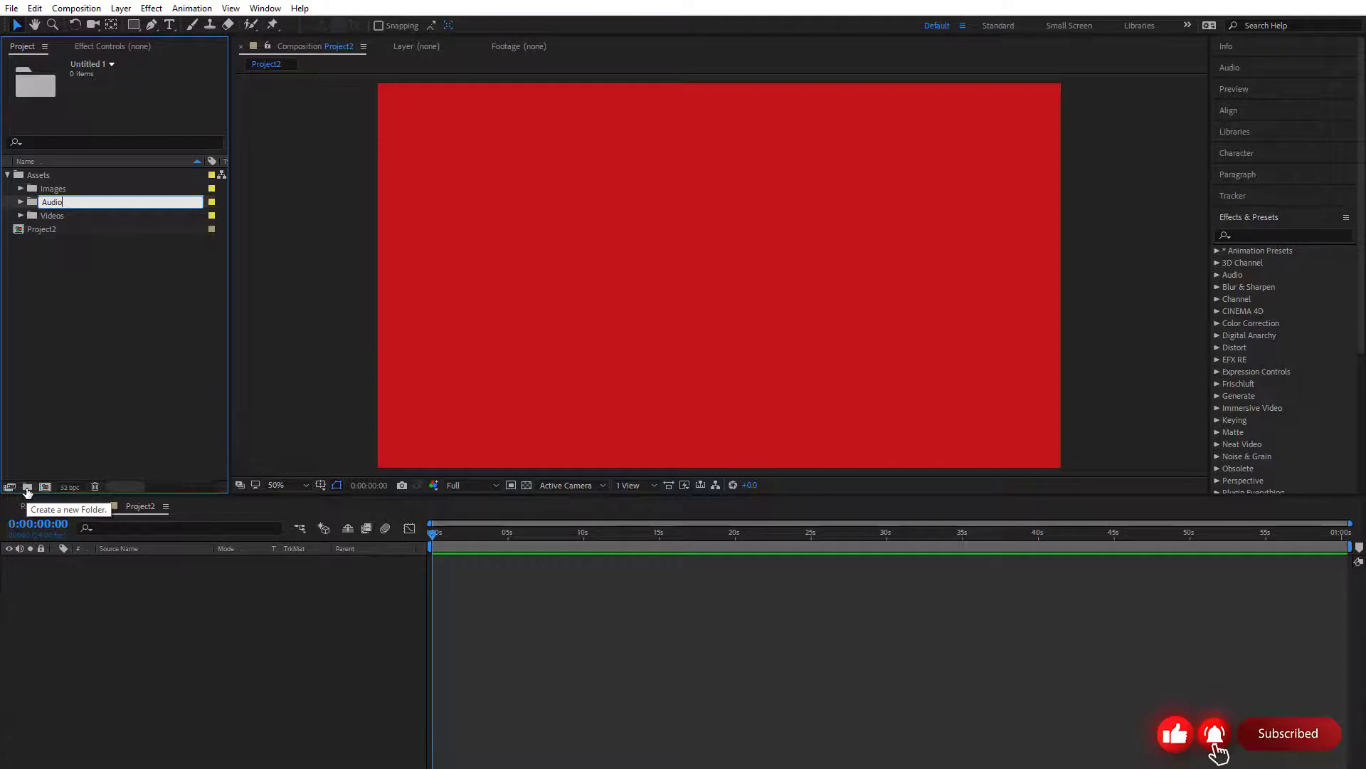
key("Return")
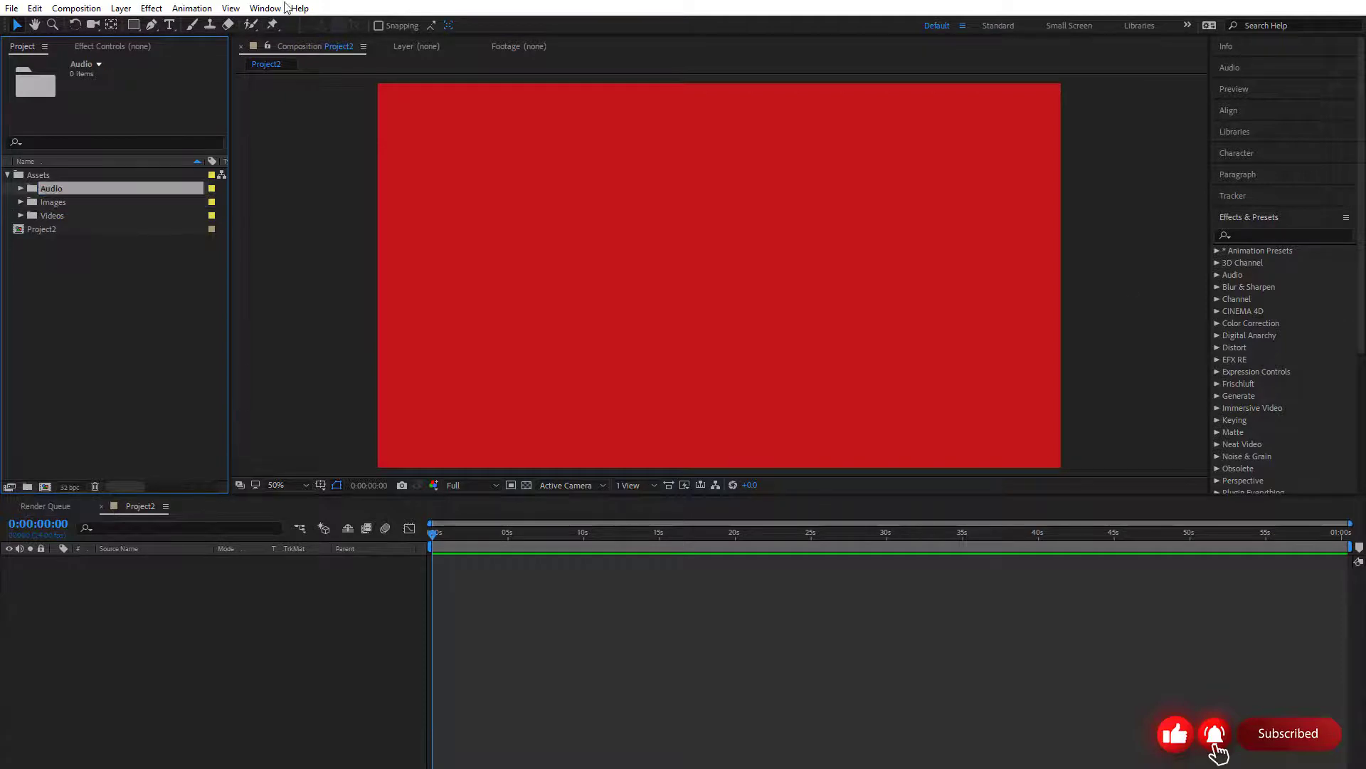
Create a Comp subfolder inside Assets and move the Project2 composition into it
left_click(41, 229)
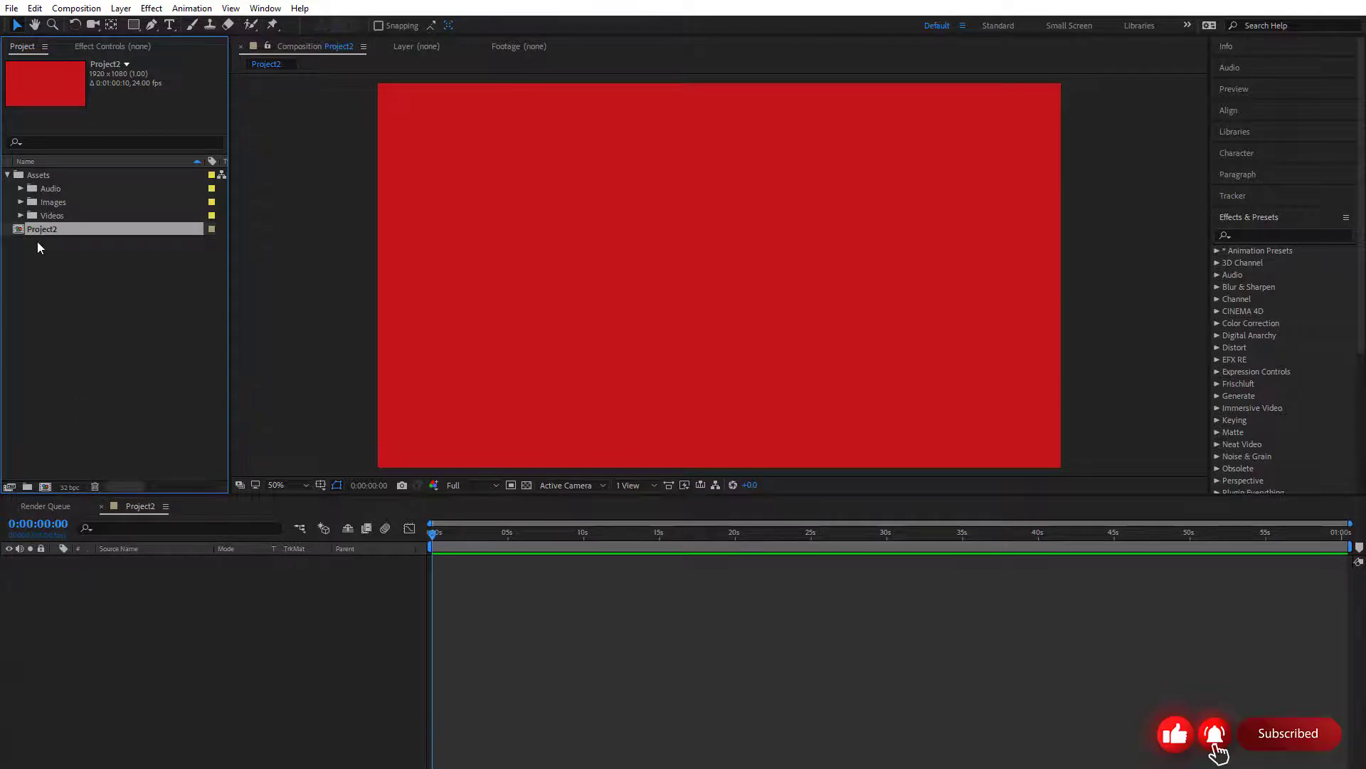
left_click(37, 175)
left_click(28, 487)
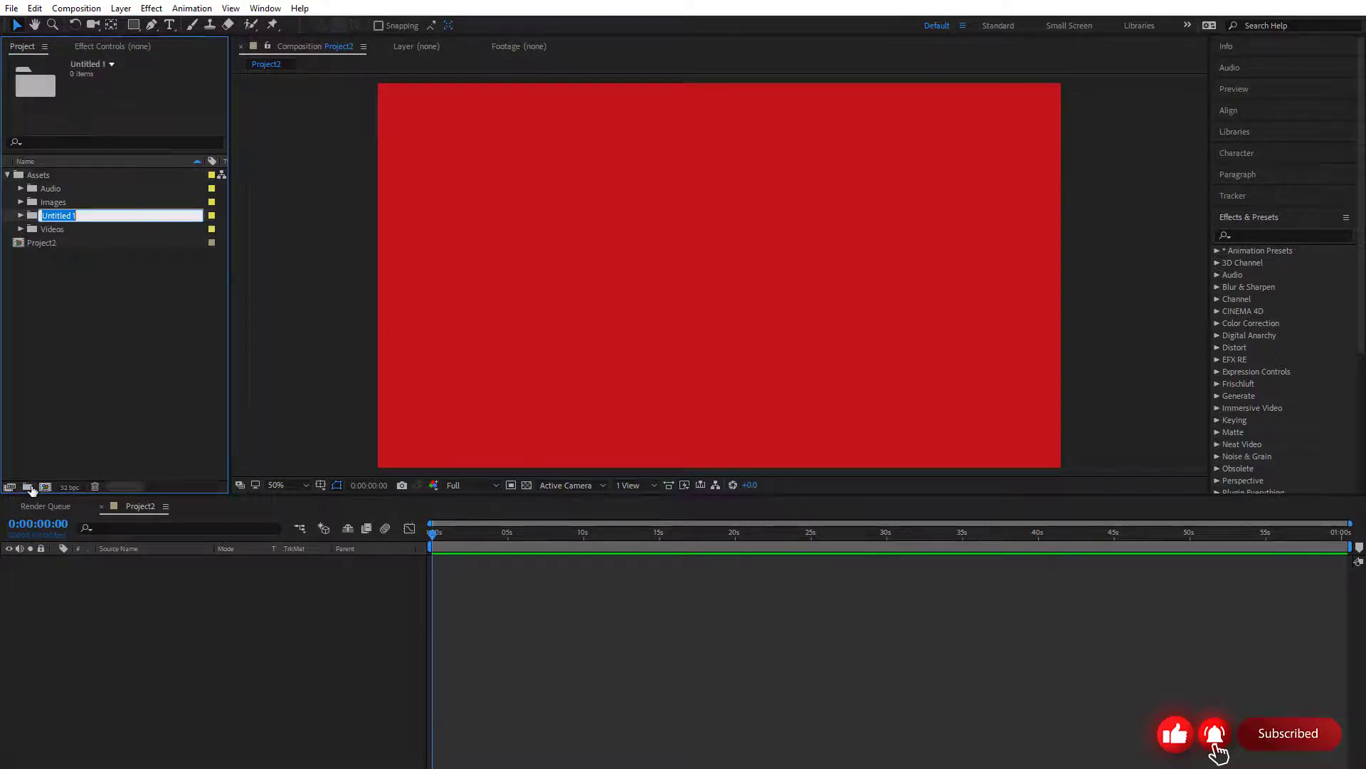
type("Comp")
key("Return")
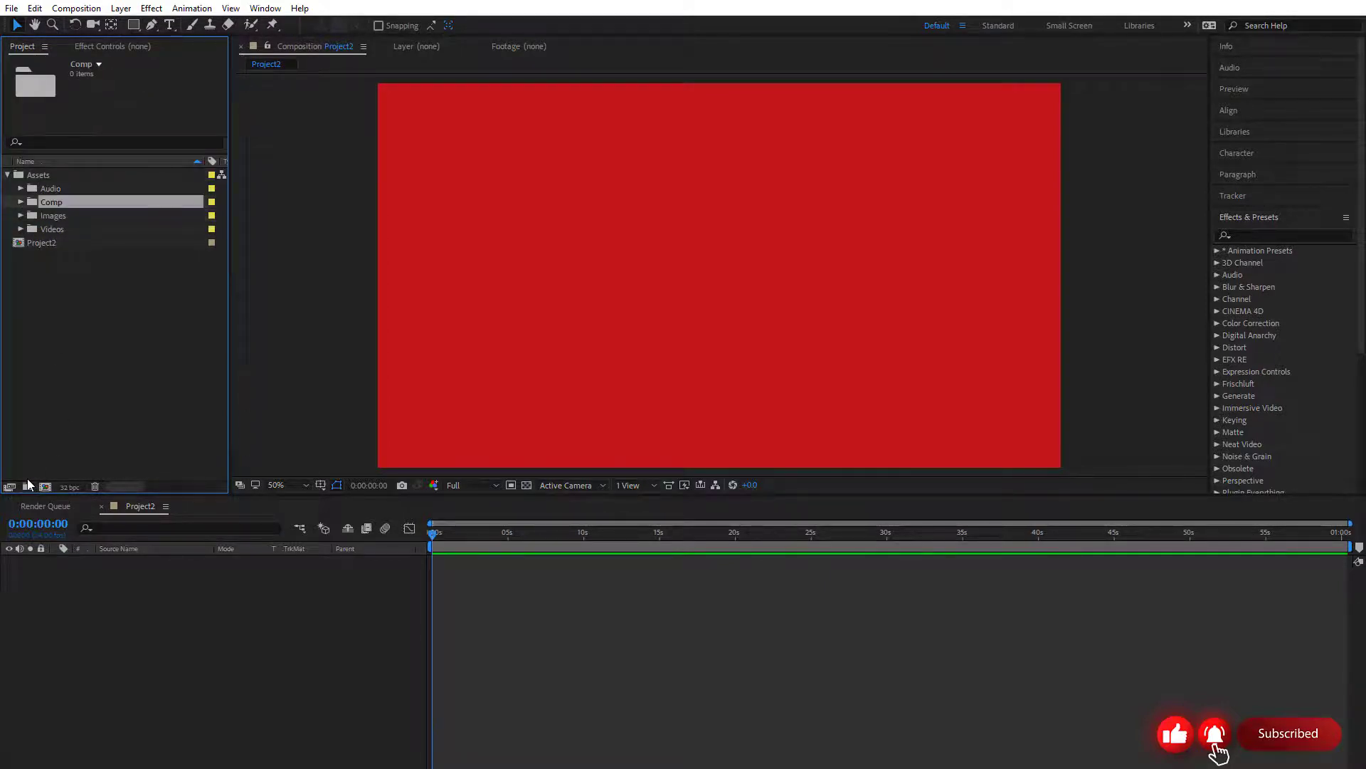
left_click_drag(35, 243, 53, 203)
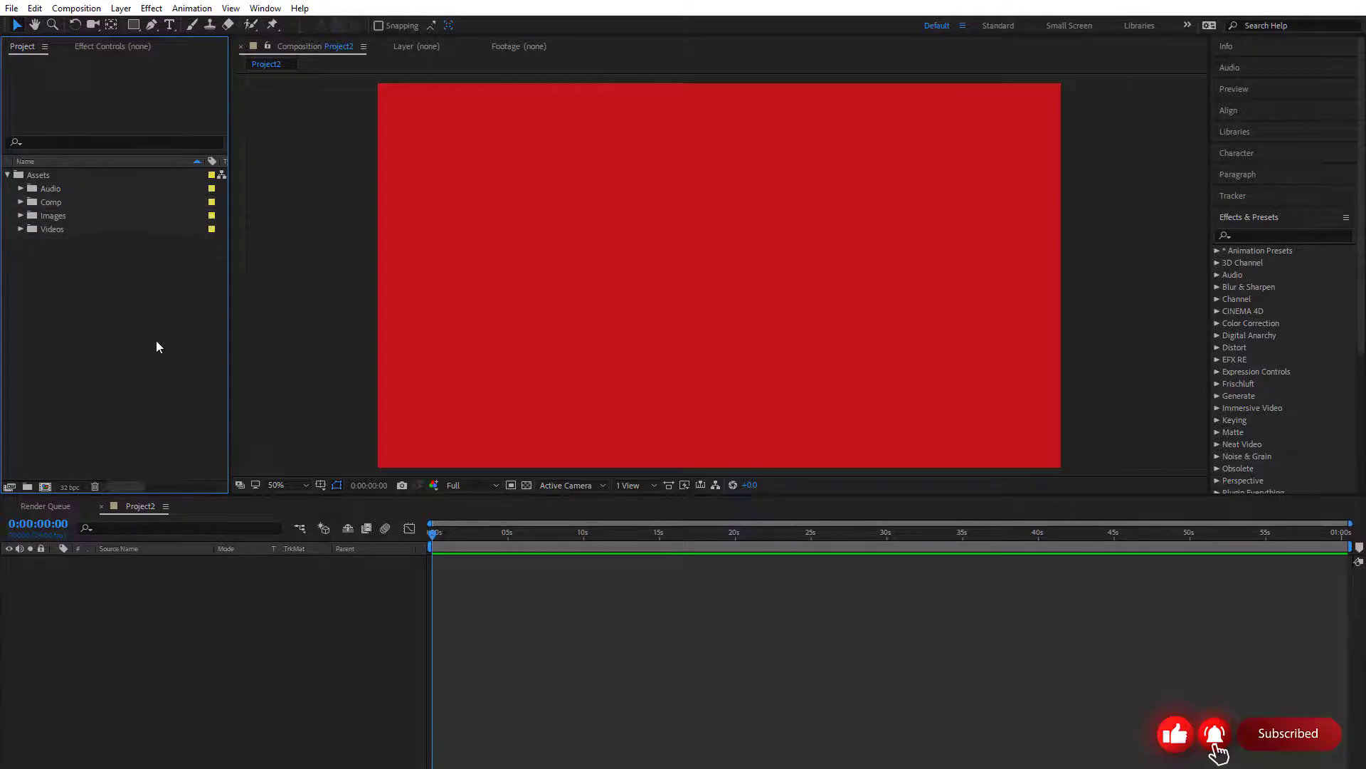
Collapse and expand the Assets folder to review its Audio, Comp, Images and Videos subfolders
left_click(8, 174)
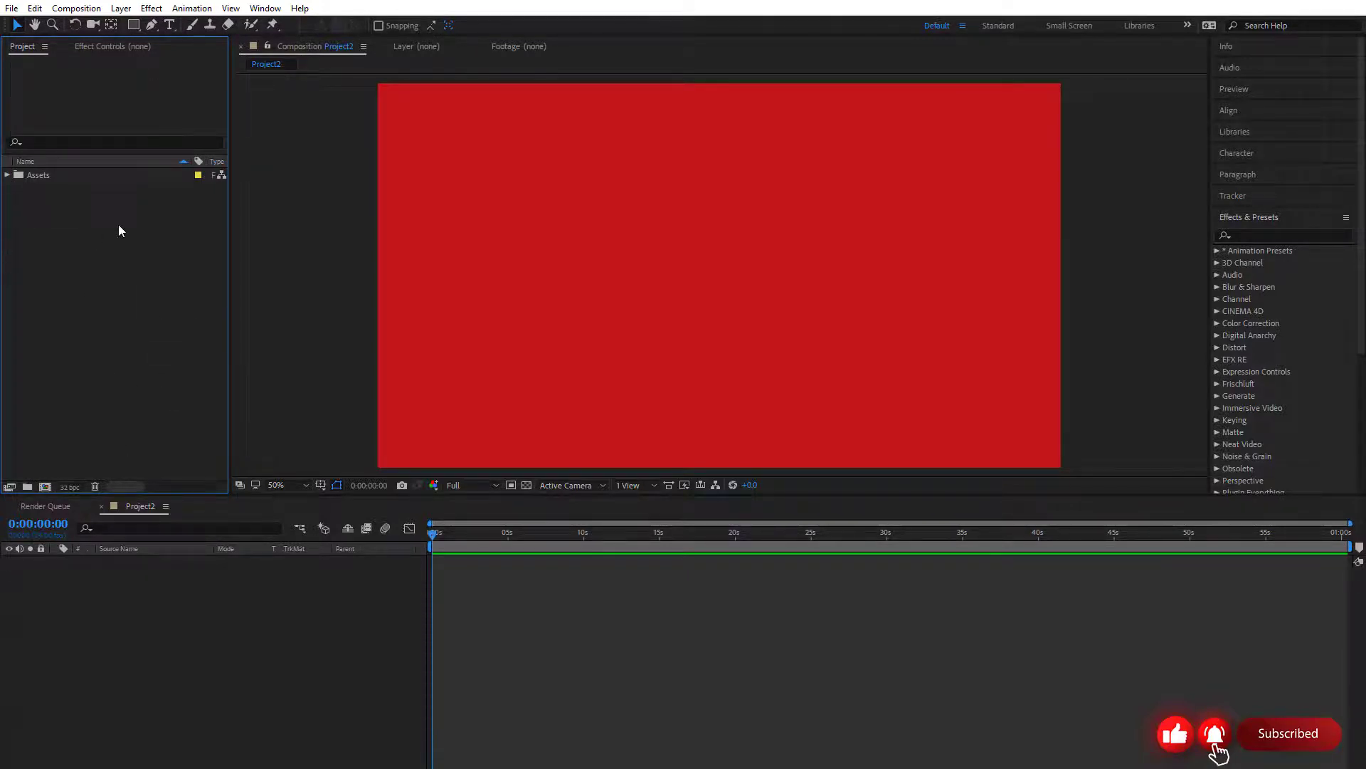
left_click(7, 174)
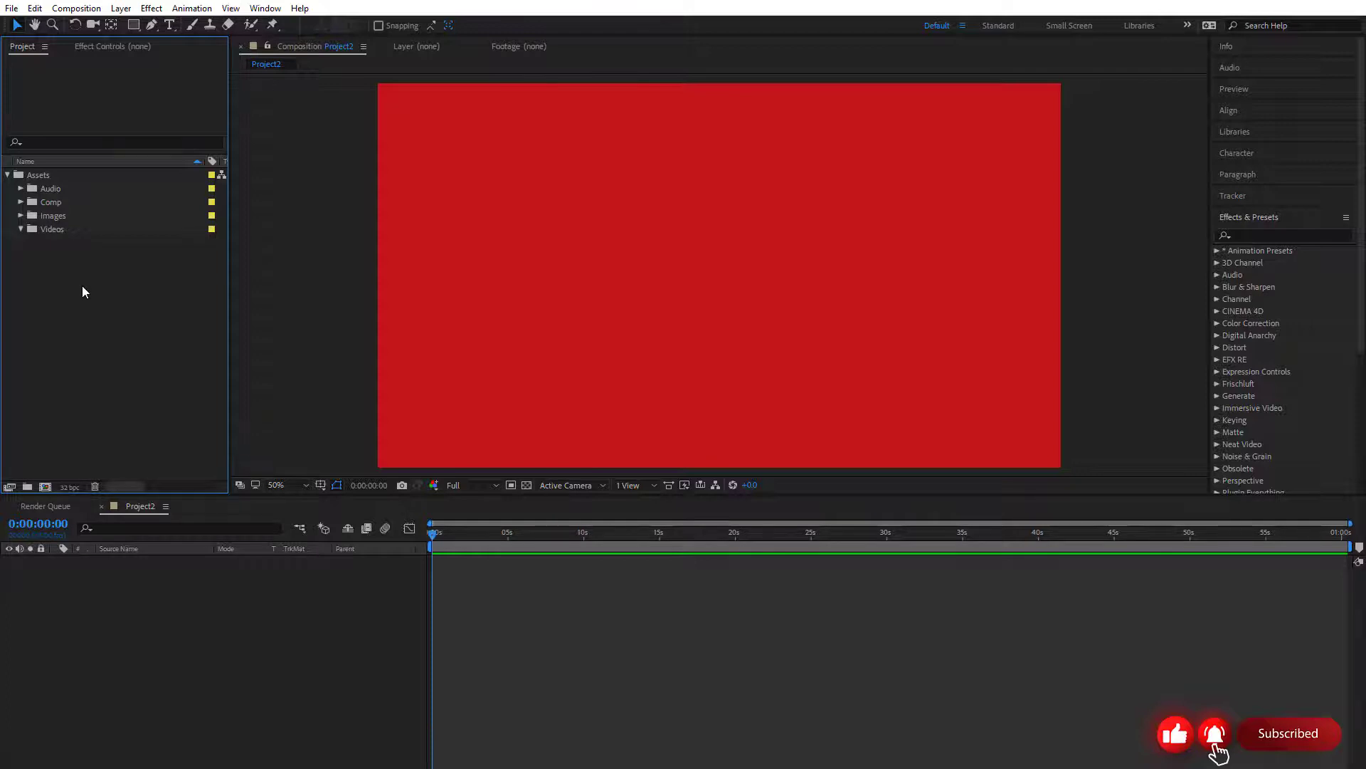
left_click(21, 229)
left_click(69, 229)
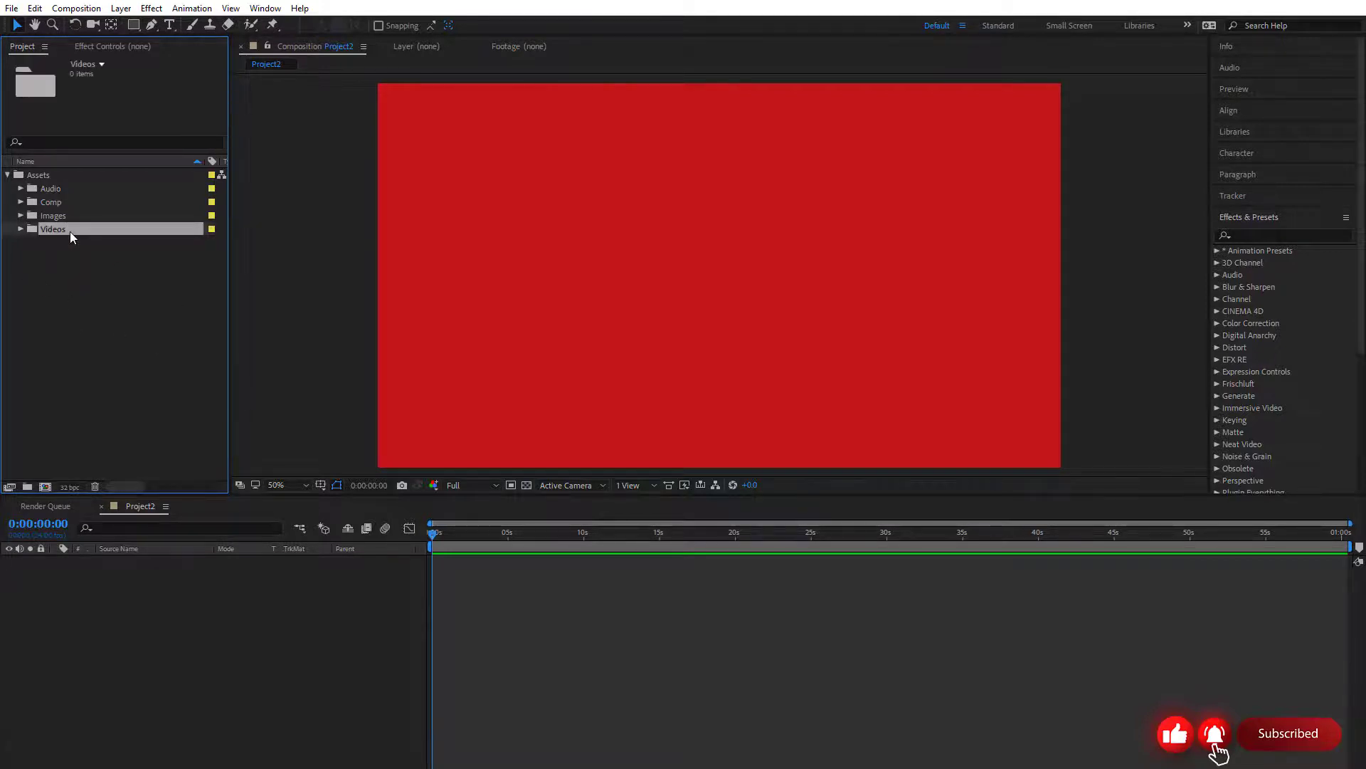
left_click(58, 188)
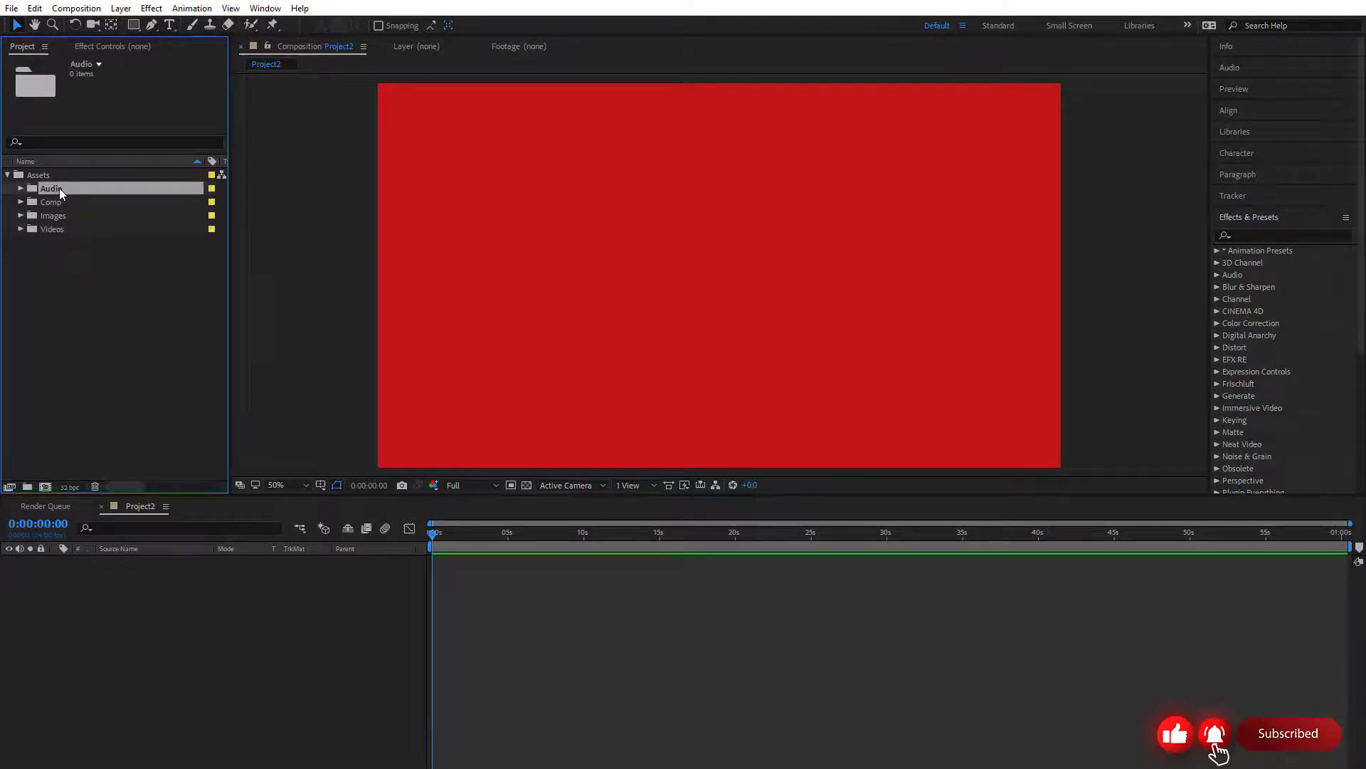
left_click(103, 356)
left_click(7, 175)
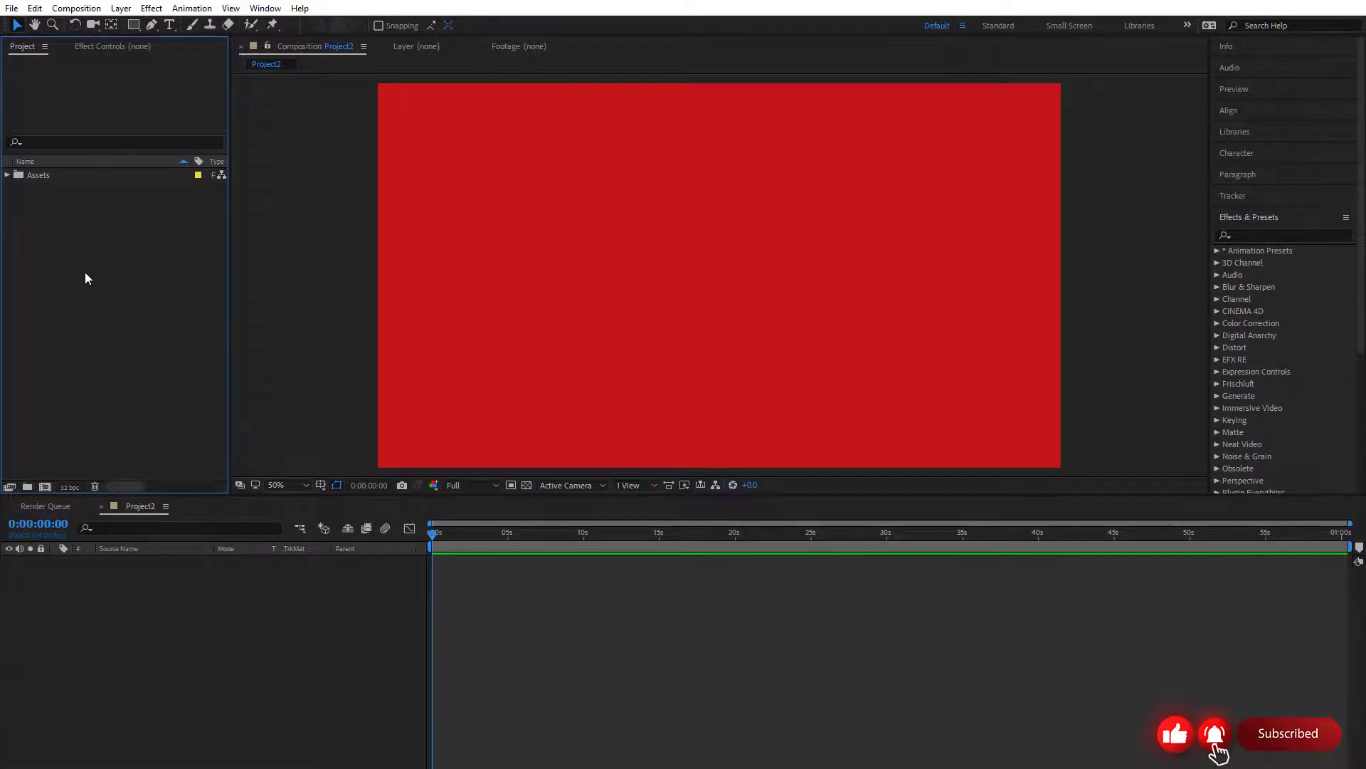
left_click(7, 175)
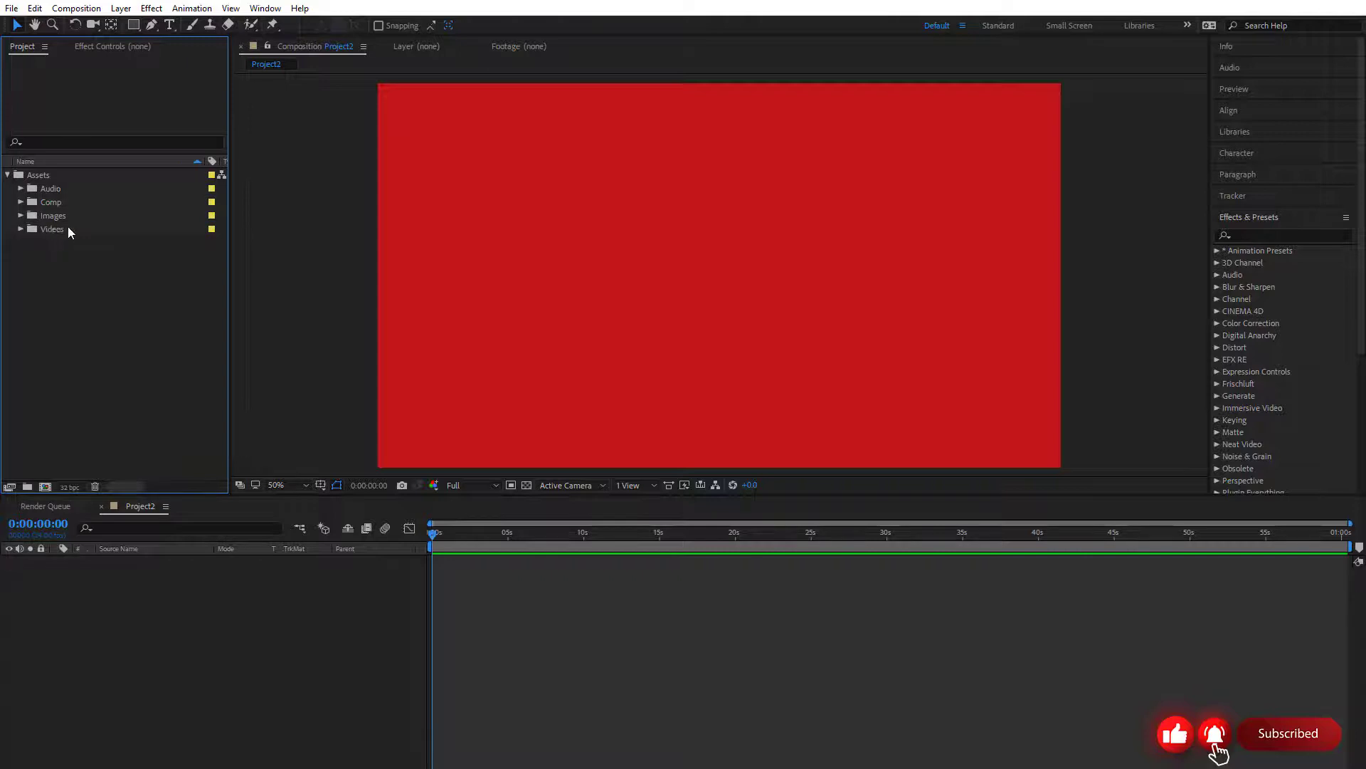
Import Image1.jpg, Images2.jpg, productions-8760118.mp4 and tyurin-5596723.mp4 together into the Videos folder
left_click(67, 227)
left_click(14, 9)
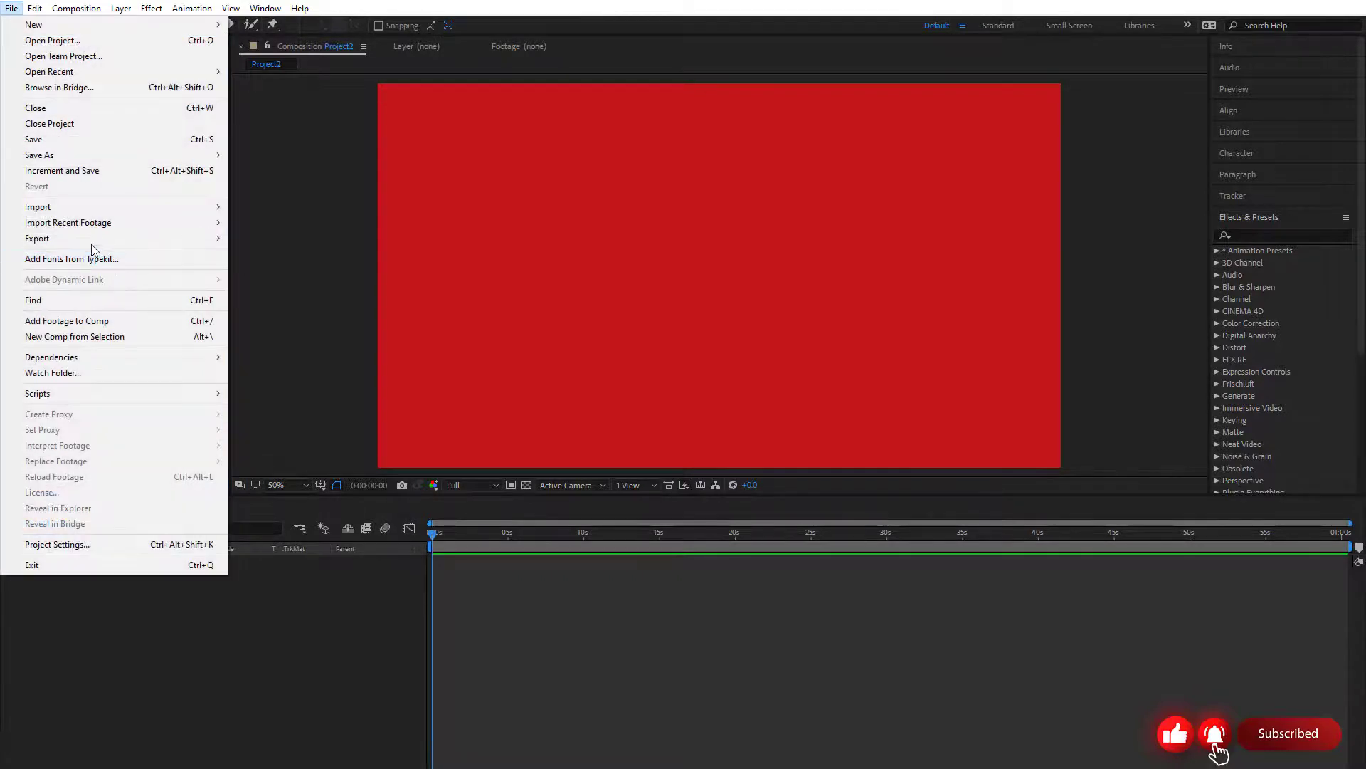
mouse_move(91, 207)
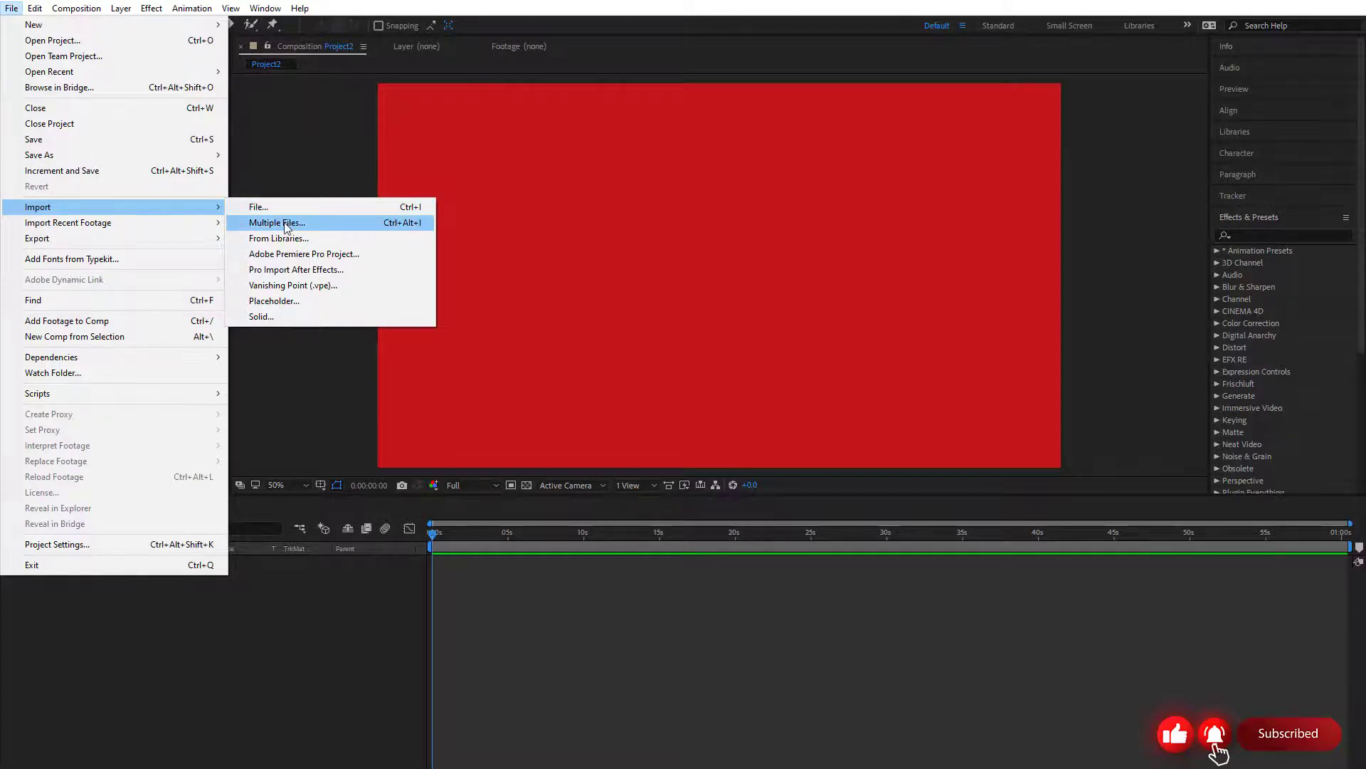
left_click(283, 223)
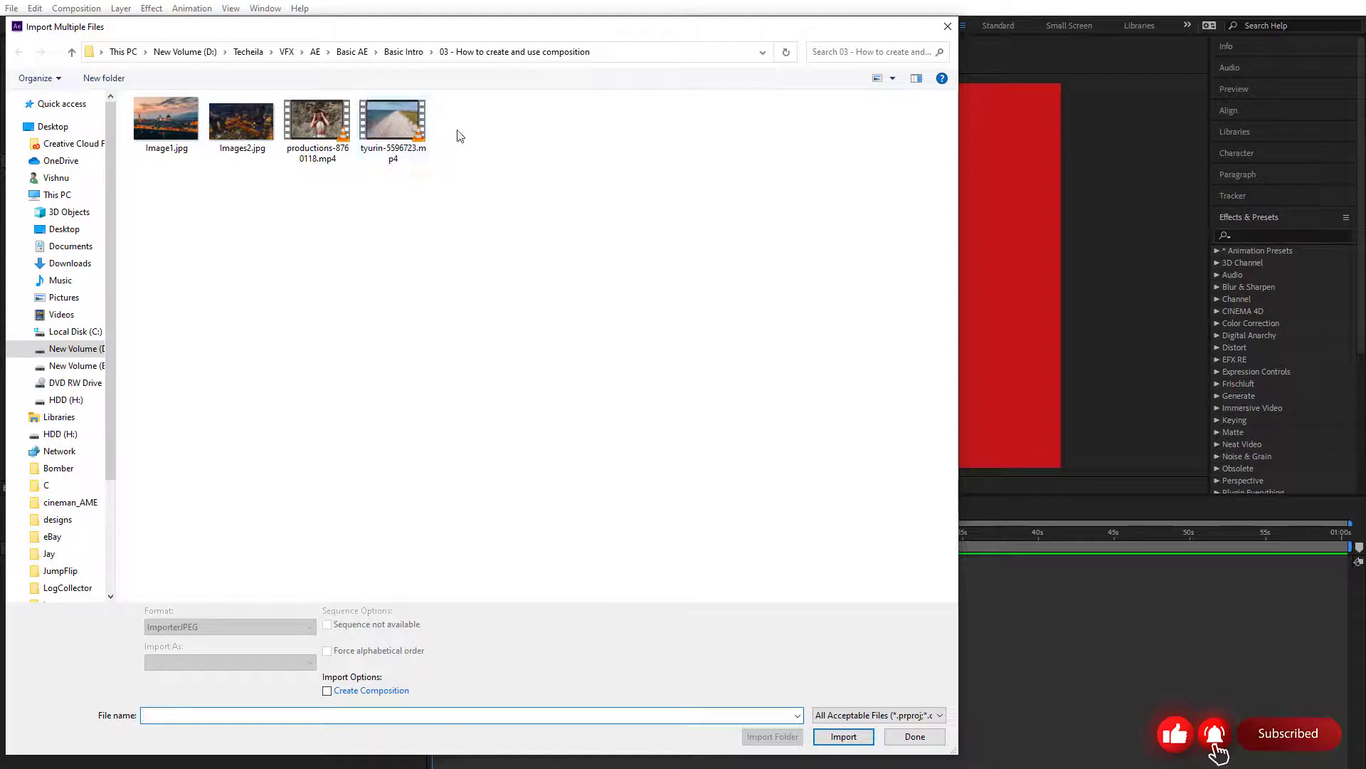
left_click(170, 144)
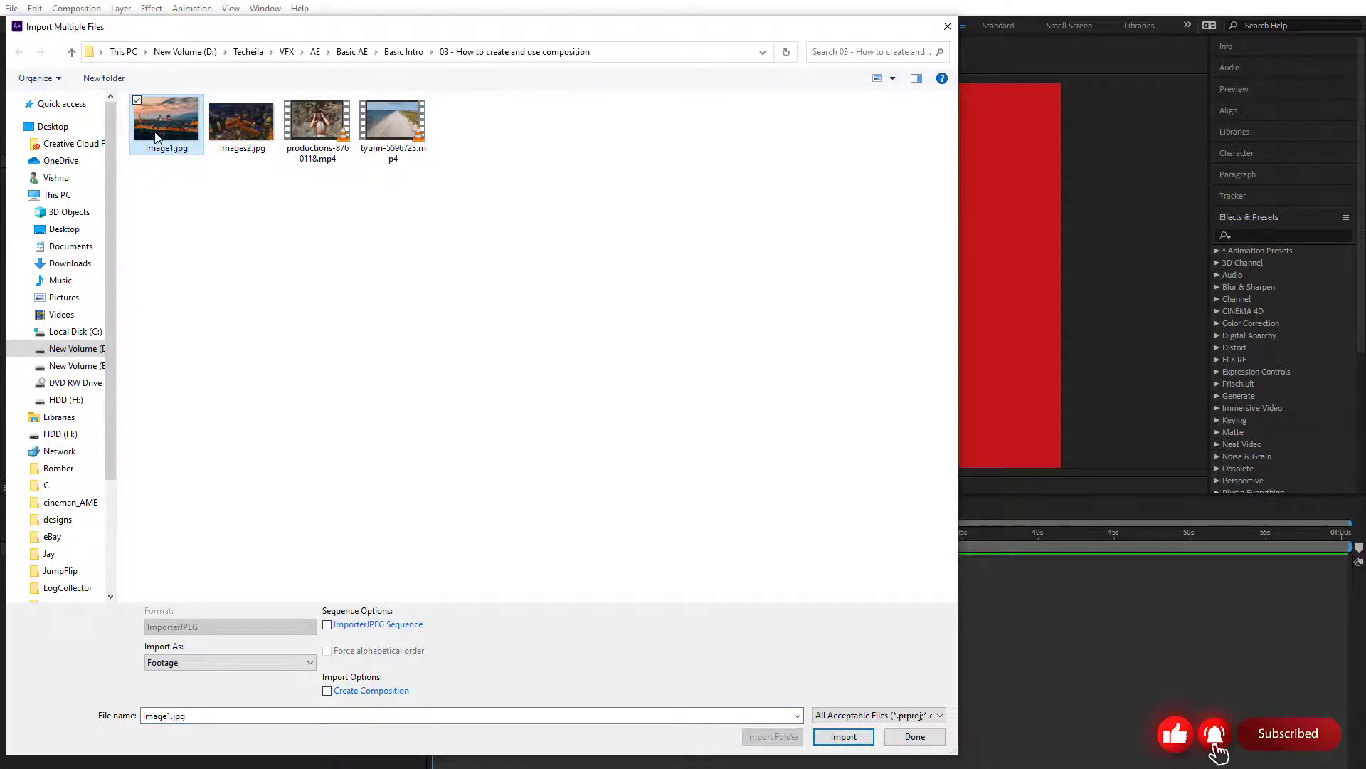
left_click(407, 134, "shift")
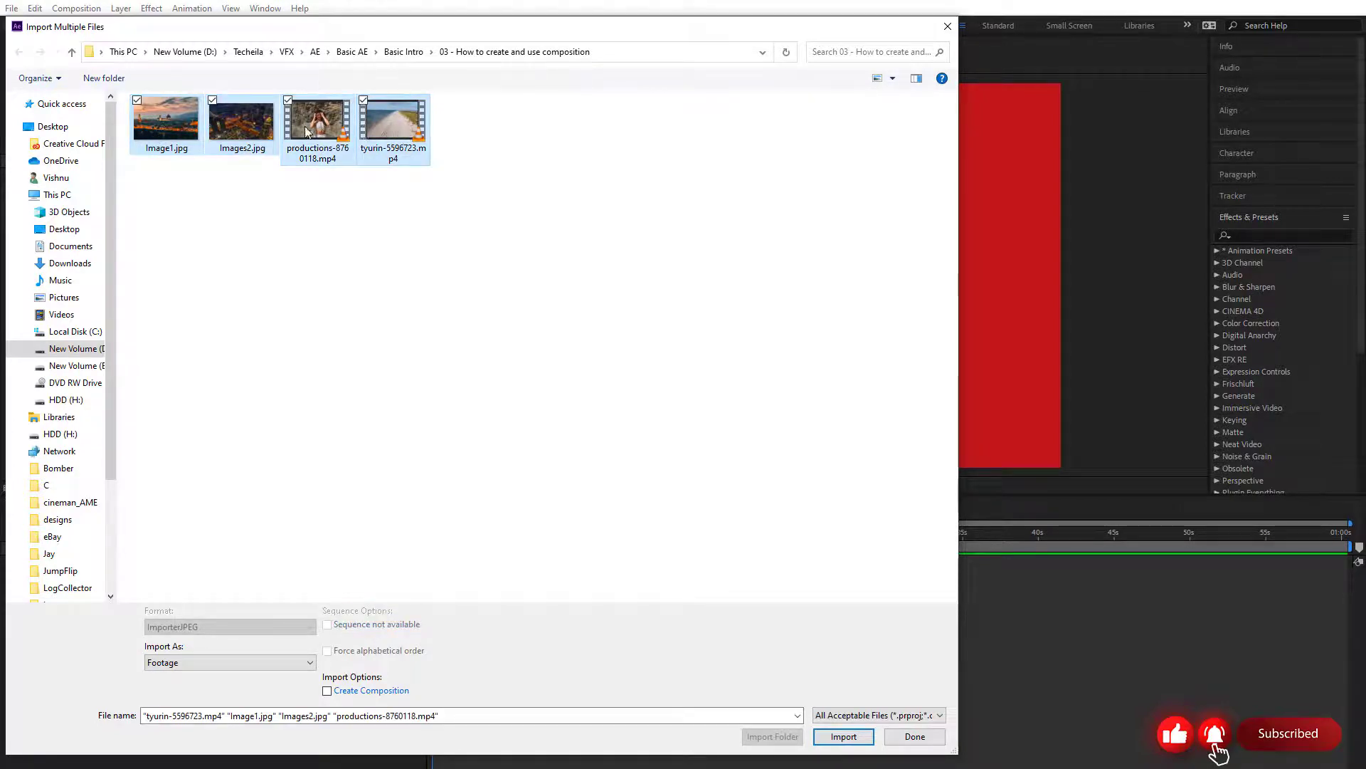
left_click(844, 736)
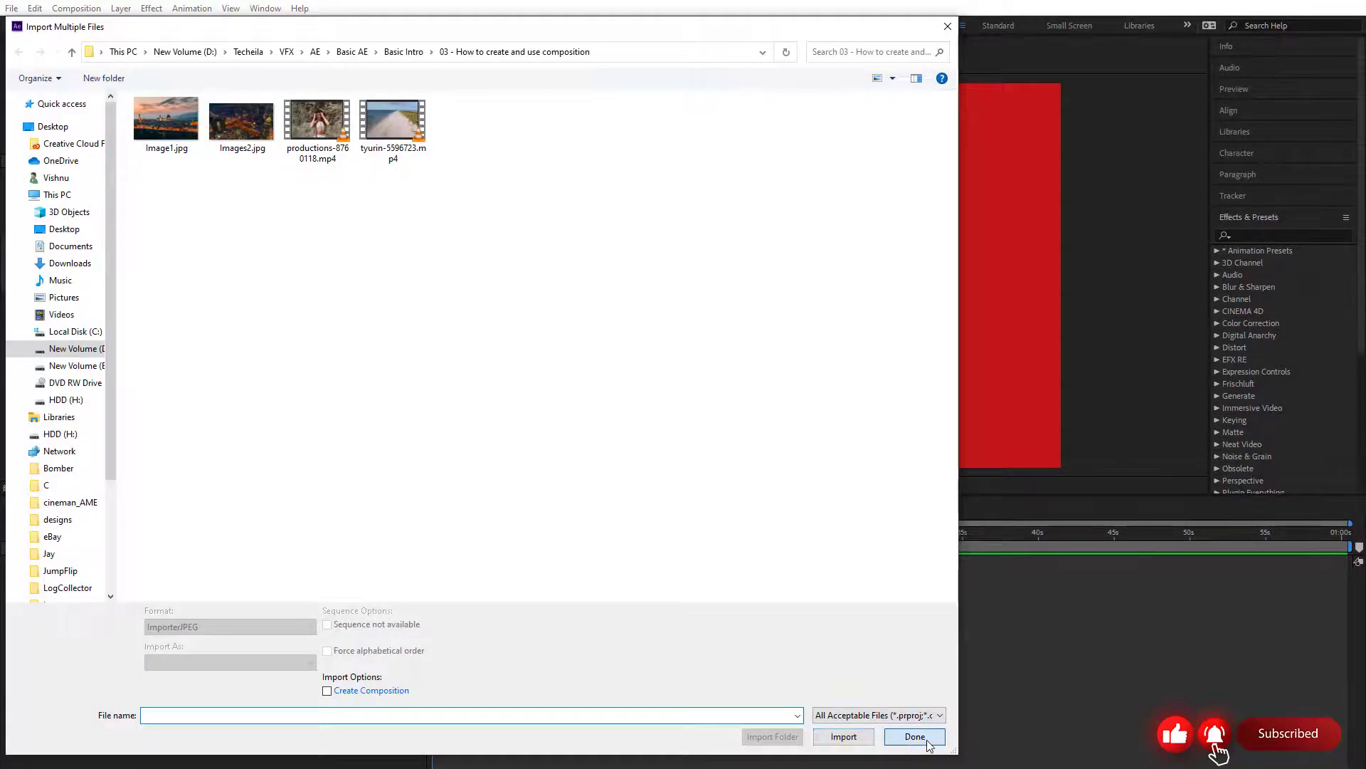
left_click(915, 738)
left_click(104, 302)
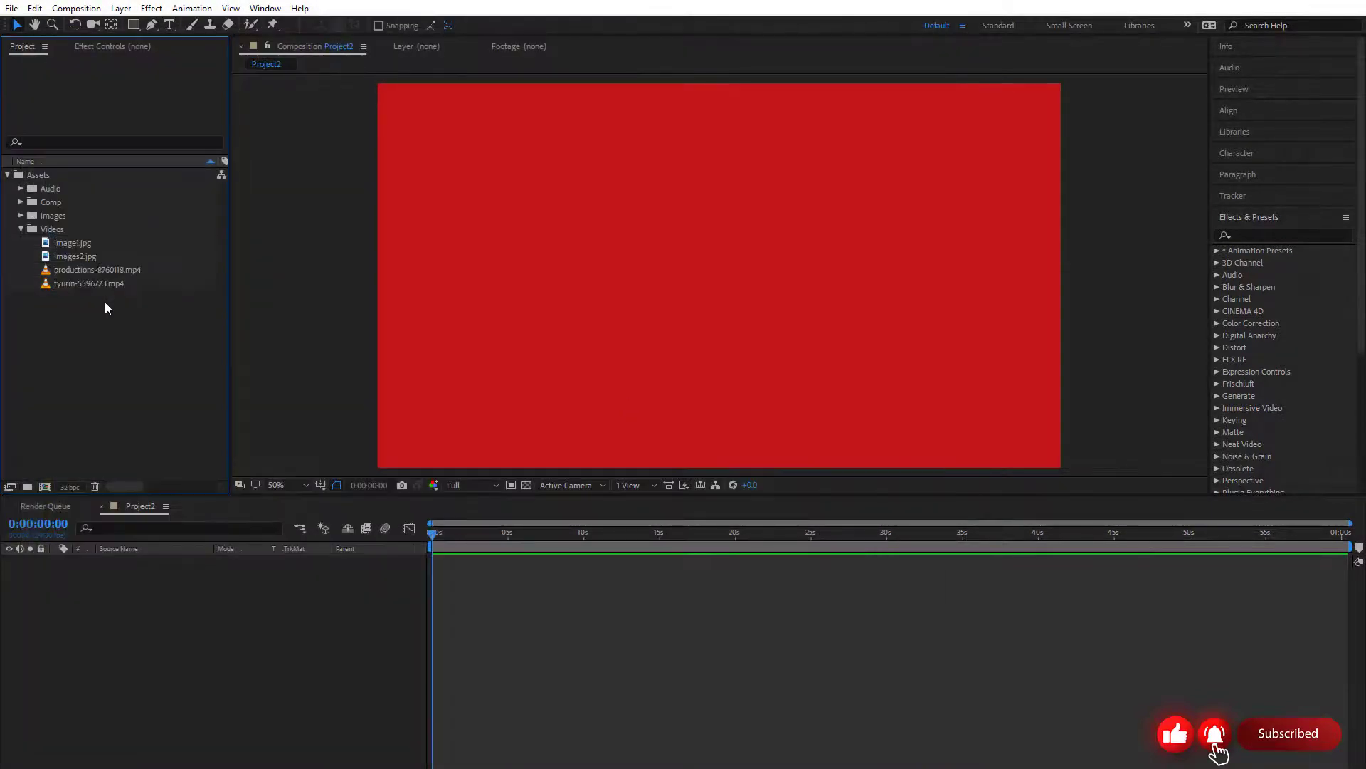
Move Image1.jpg and Images2.jpg out of the Videos folder into the Images folder
left_click(83, 258)
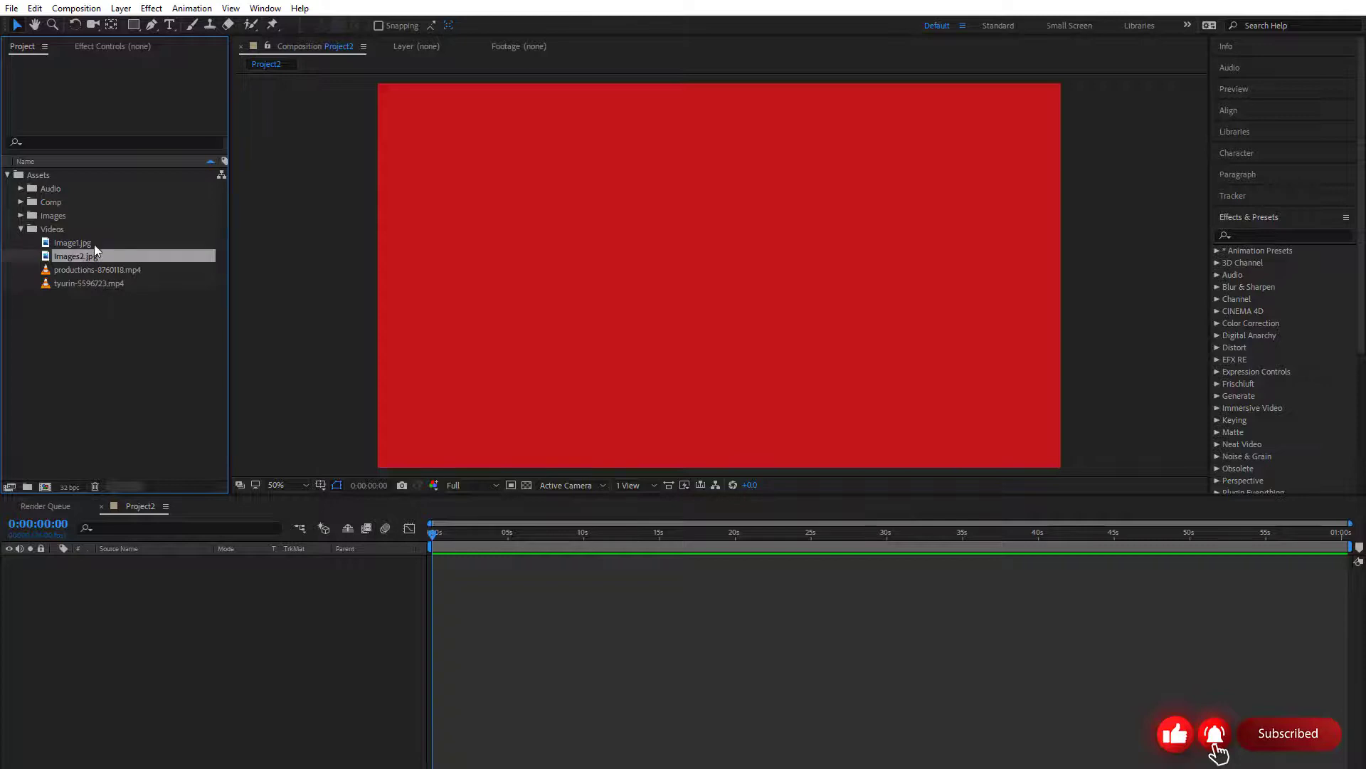
left_click(88, 245, "shift")
left_click_drag(88, 245, 68, 189)
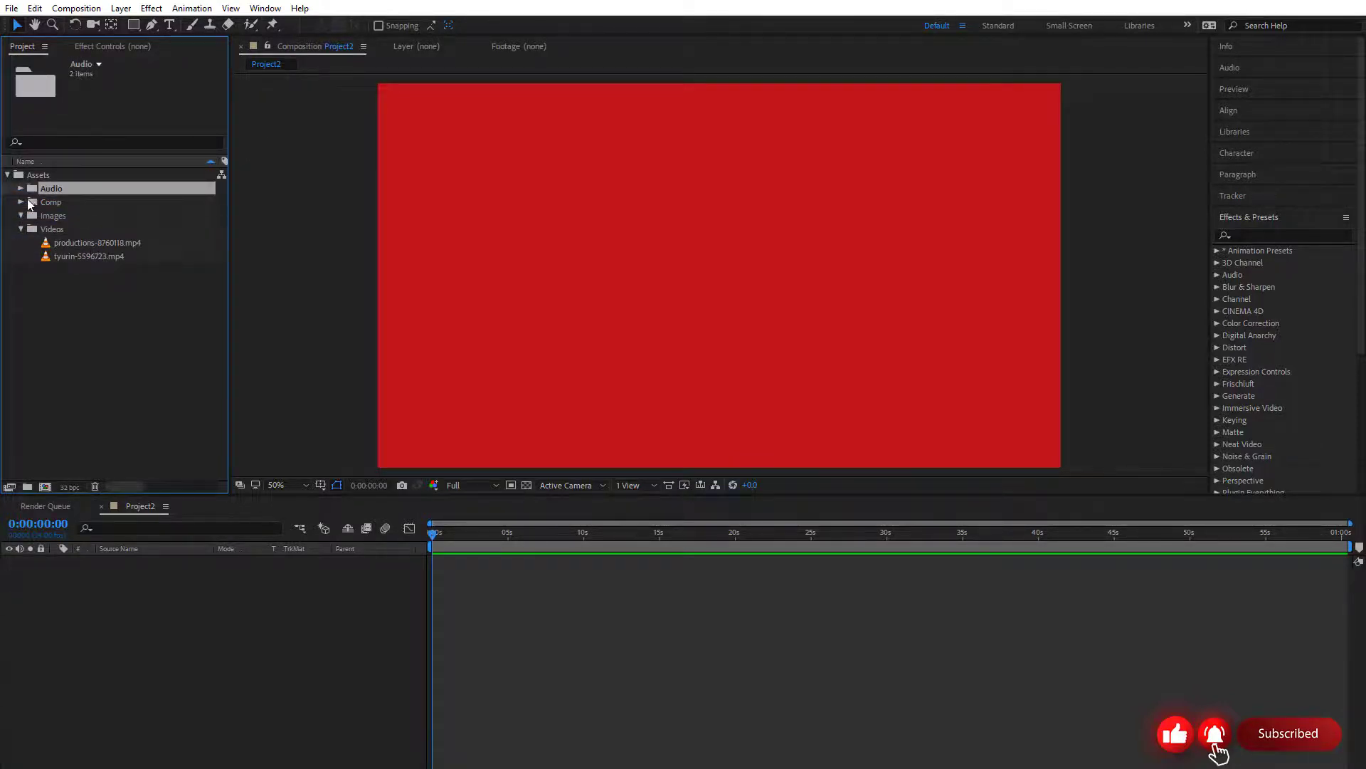
left_click(29, 202)
left_click(20, 202)
left_click(21, 189)
left_click(71, 202)
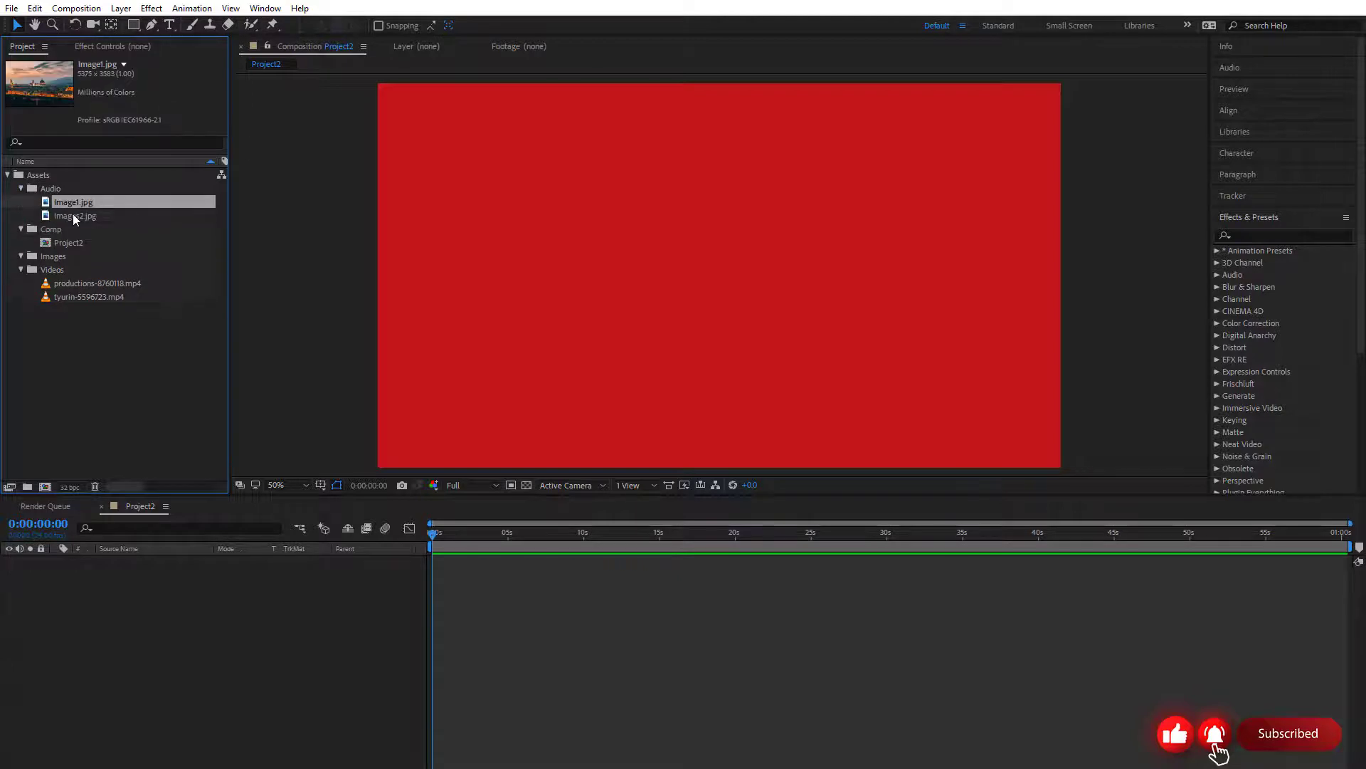
left_click(75, 216, "shift")
left_click_drag(76, 216, 74, 258)
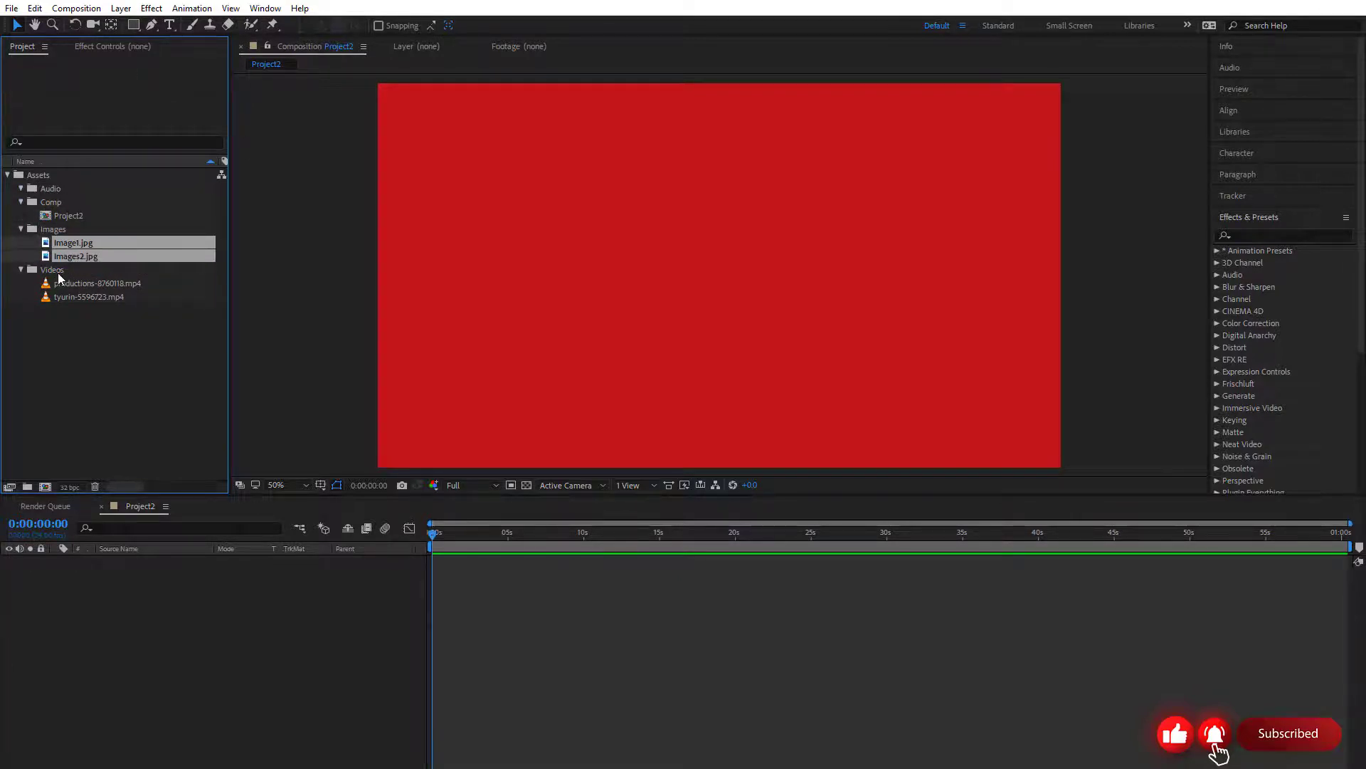
Review the Assets folder structure by collapsing and expanding it and its subfolders, leaving the Videos folder open
left_click(53, 269)
left_click(77, 296)
left_click(21, 270)
left_click(20, 229)
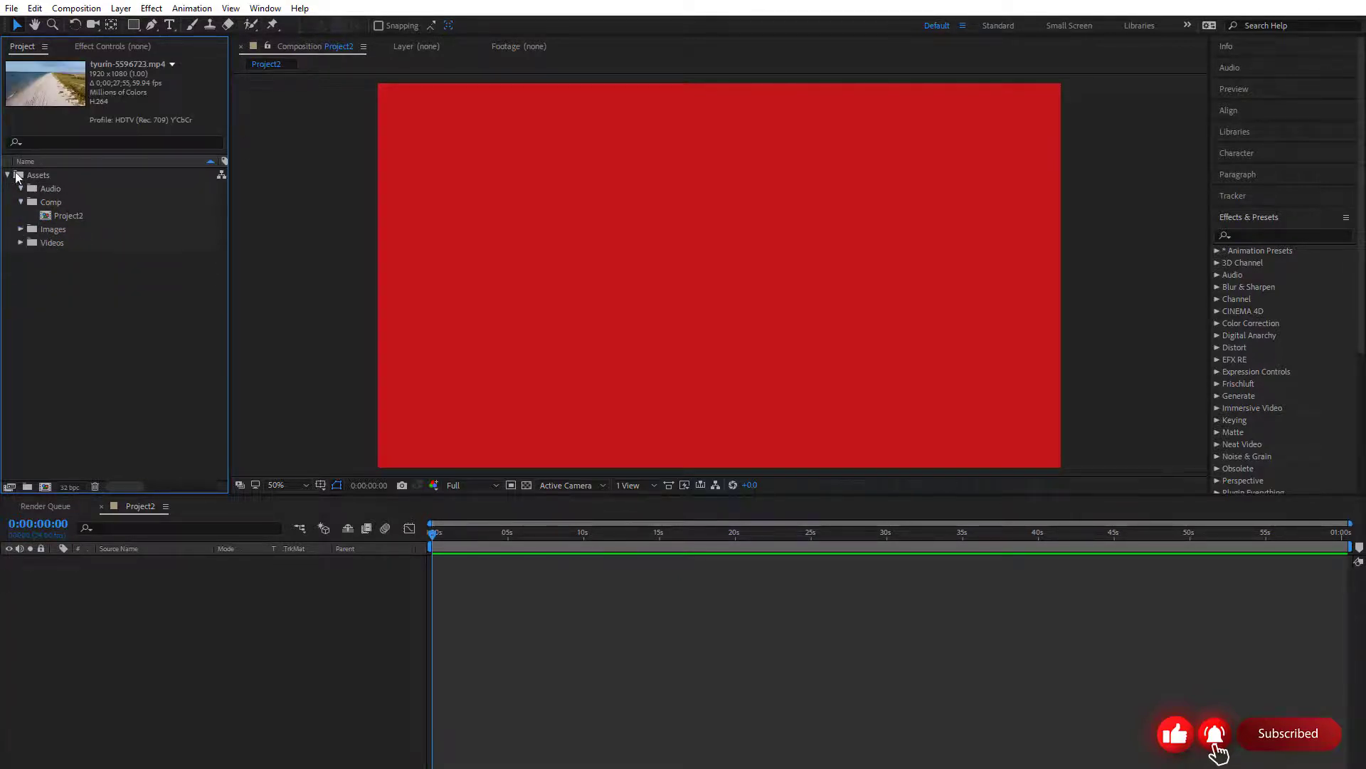
left_click(9, 176)
left_click(9, 176)
left_click(21, 243)
Add tyurin-5596723.mp4 from the Videos folder to the Project2 composition's timeline as a layer
key("comma")
left_click_drag(526, 325, 482, 356)
left_click(622, 611)
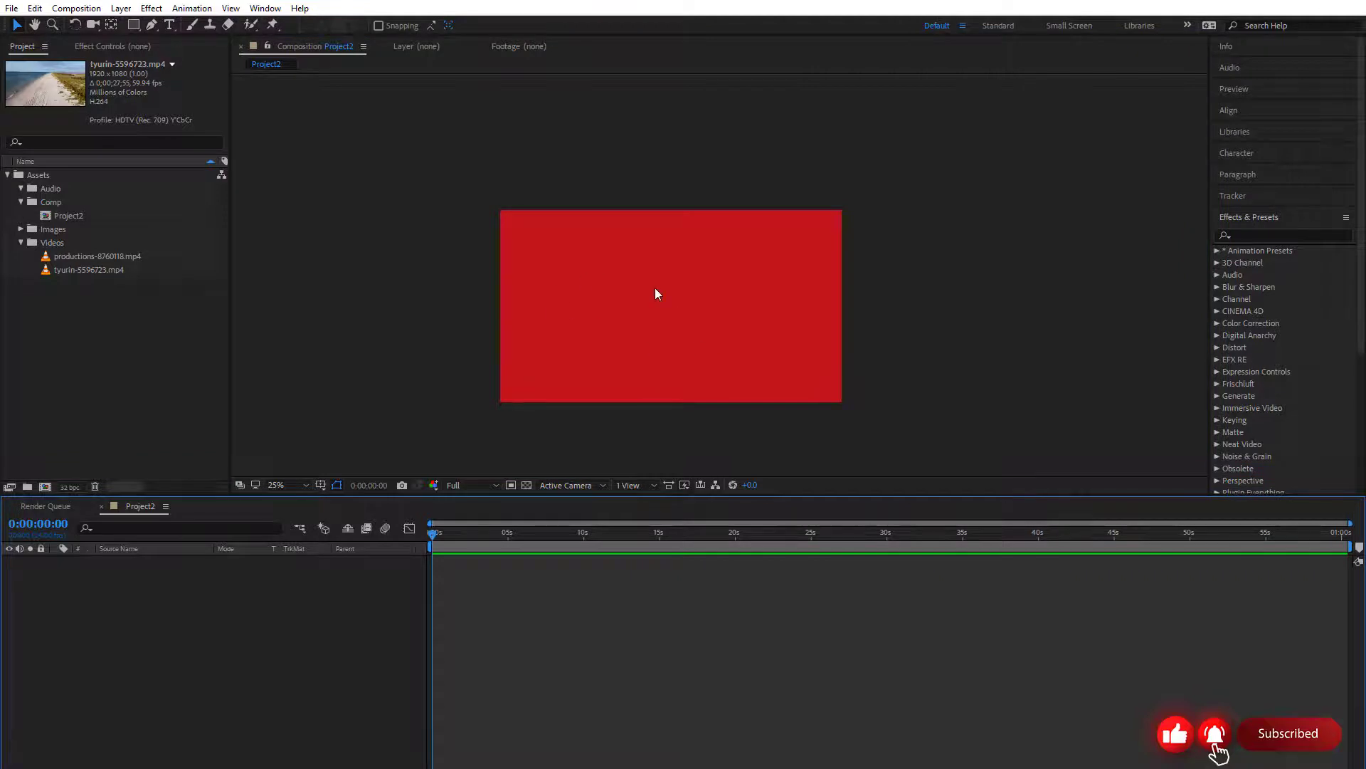
scroll(654, 287, "up", 1)
left_click_drag(667, 297, 775, 239)
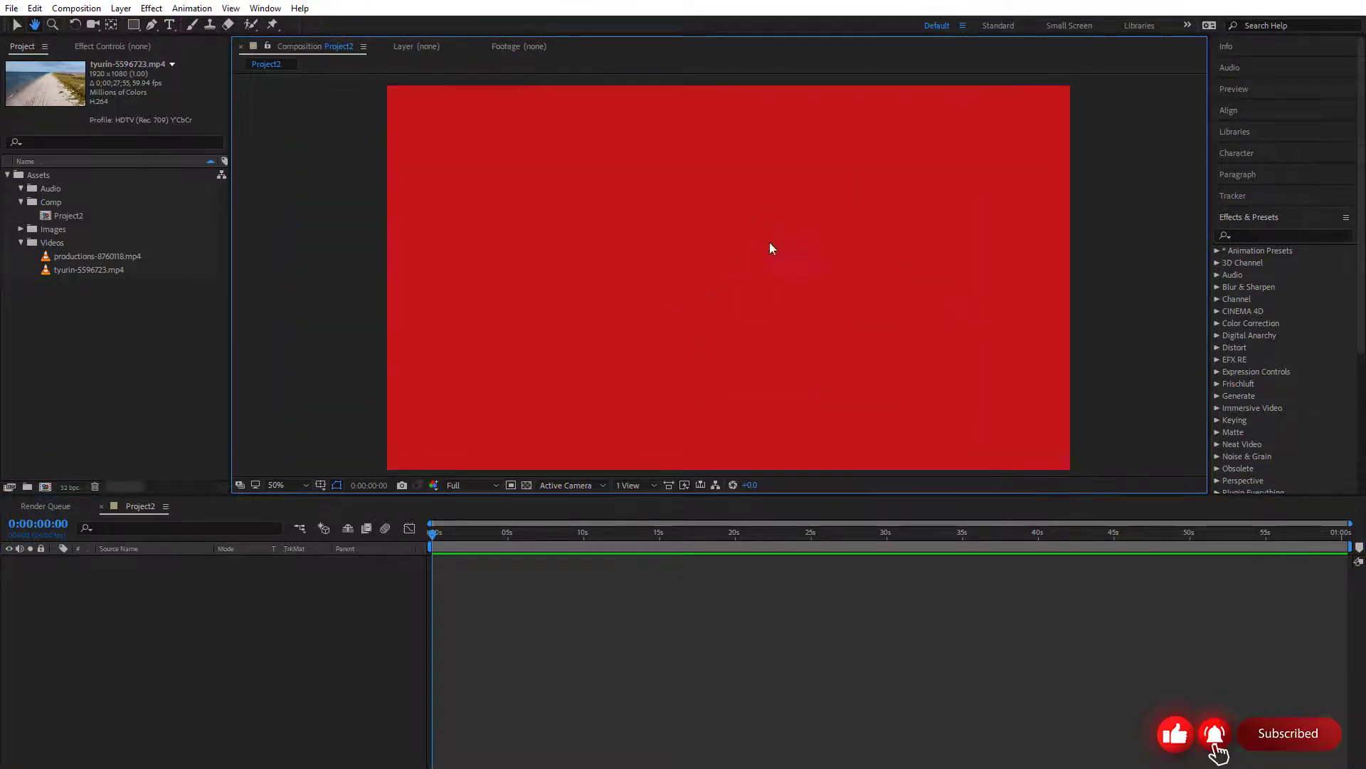
left_click(86, 256)
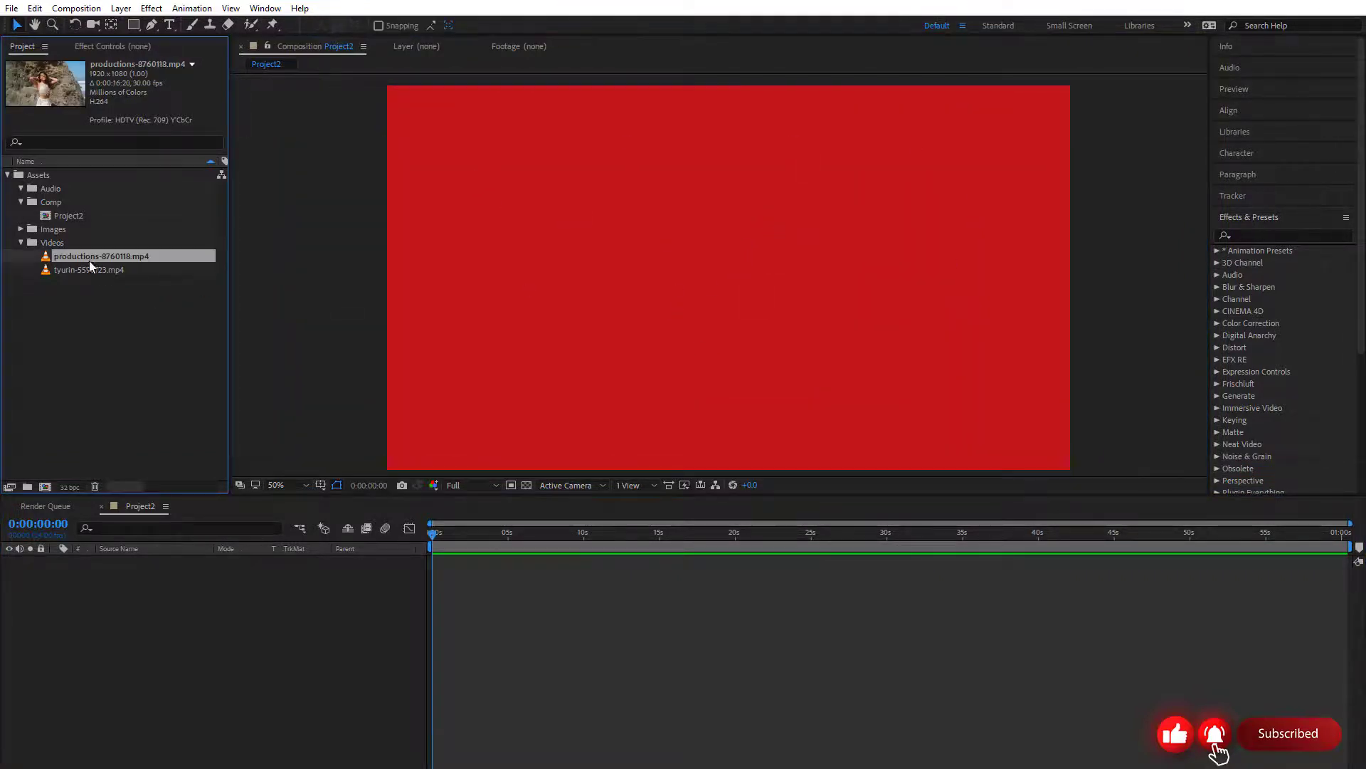
left_click_drag(88, 268, 232, 610)
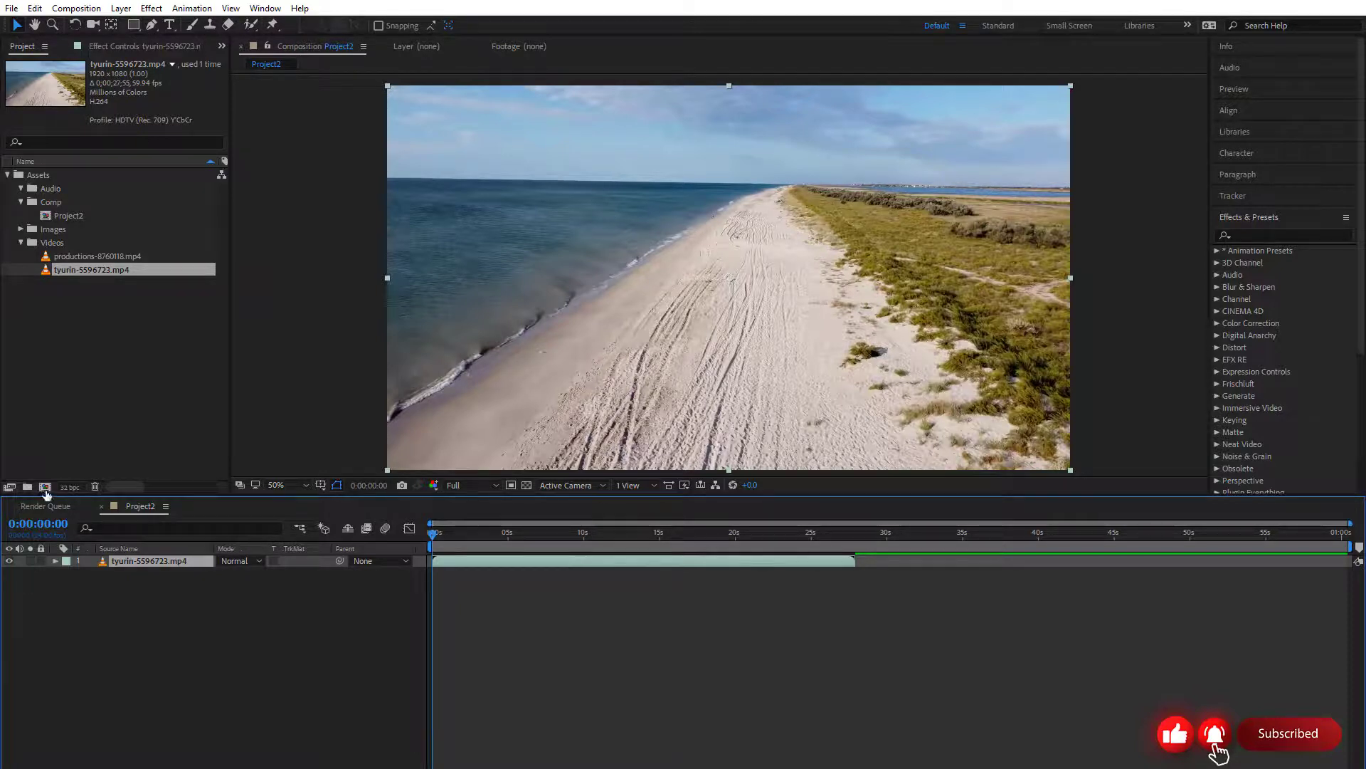
Create a composition named Project2 with the HDTV 1080 24 preset and move it into the Comp folder
left_click(84, 8)
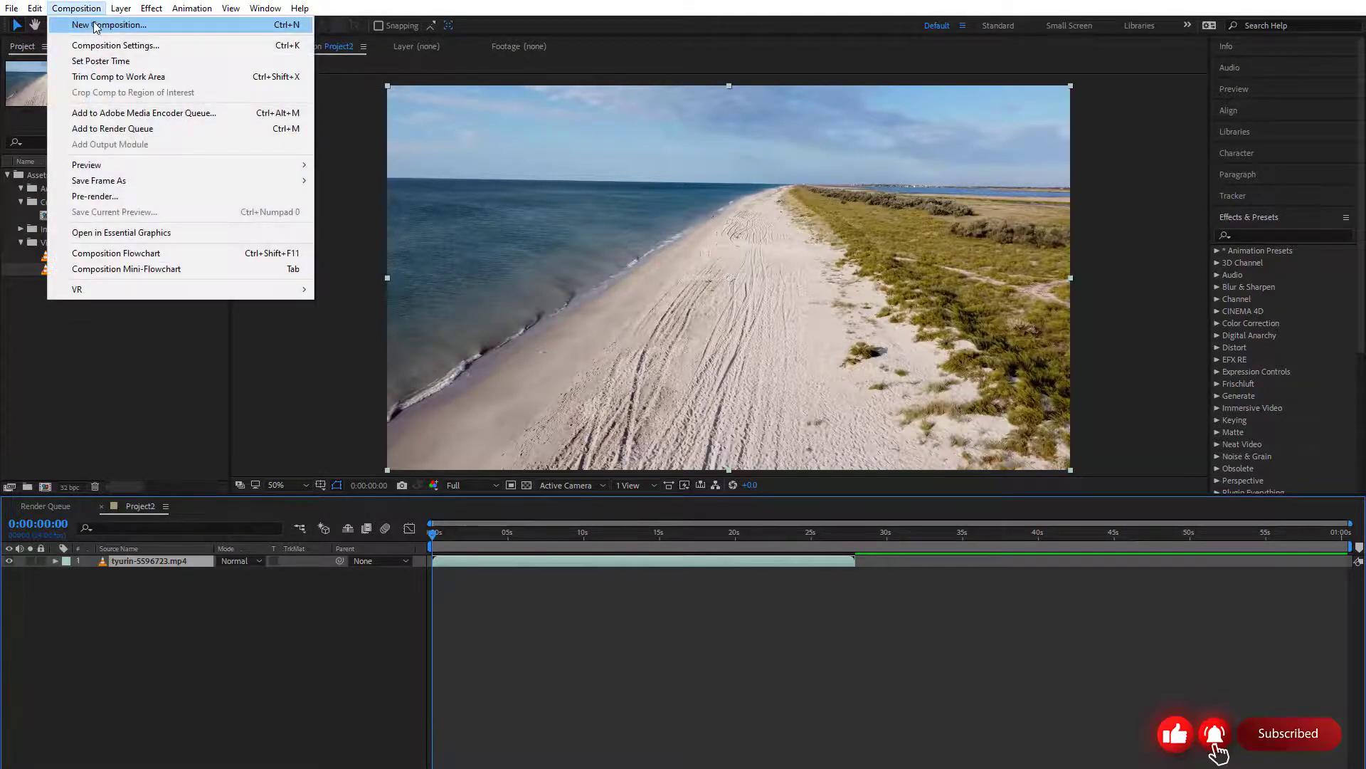
left_click(96, 26)
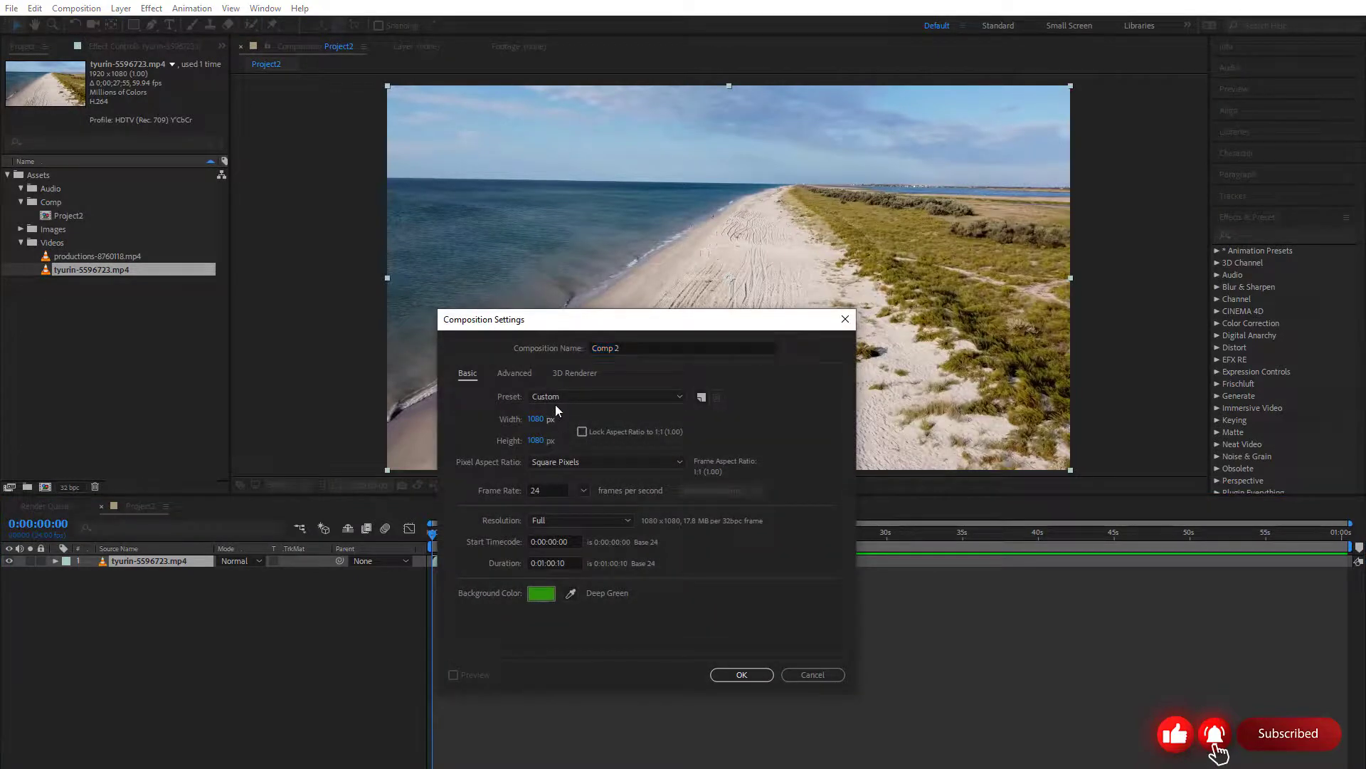
left_click(566, 396)
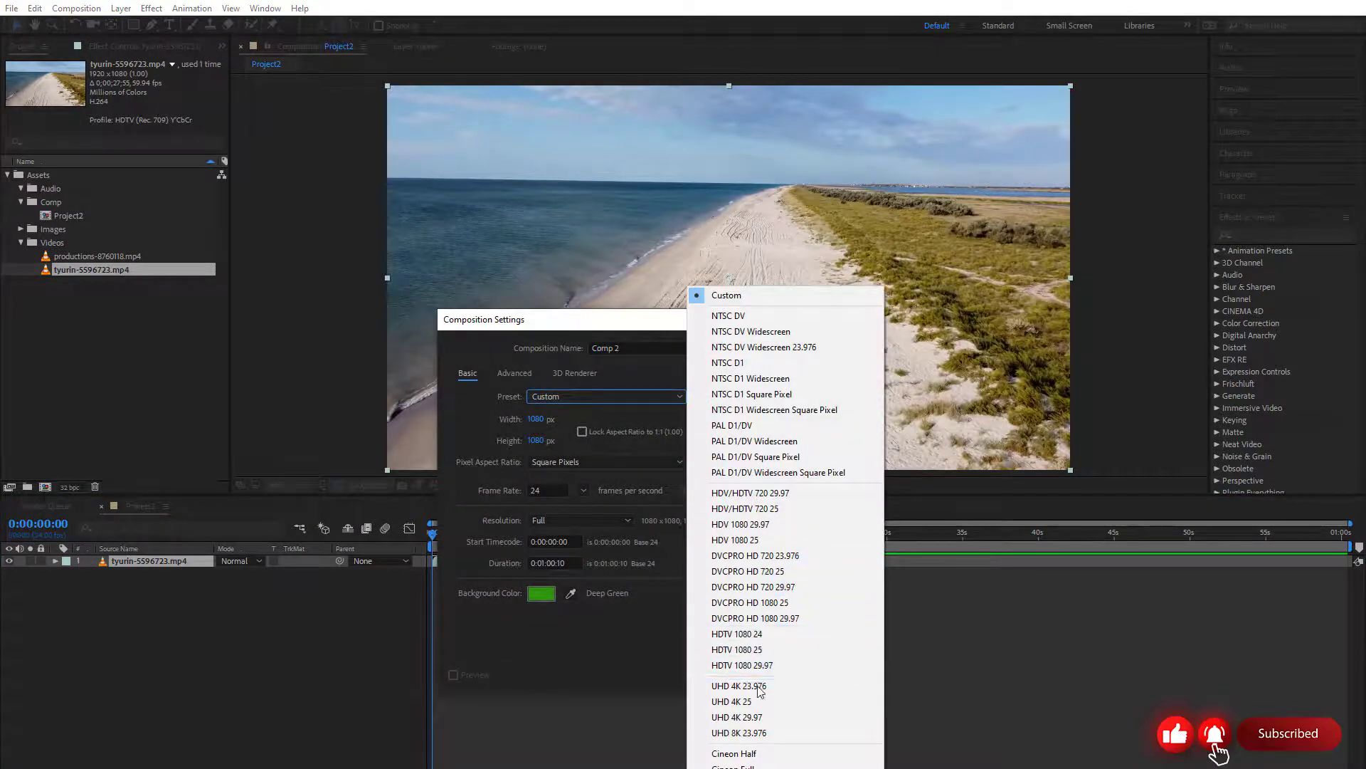
left_click(782, 635)
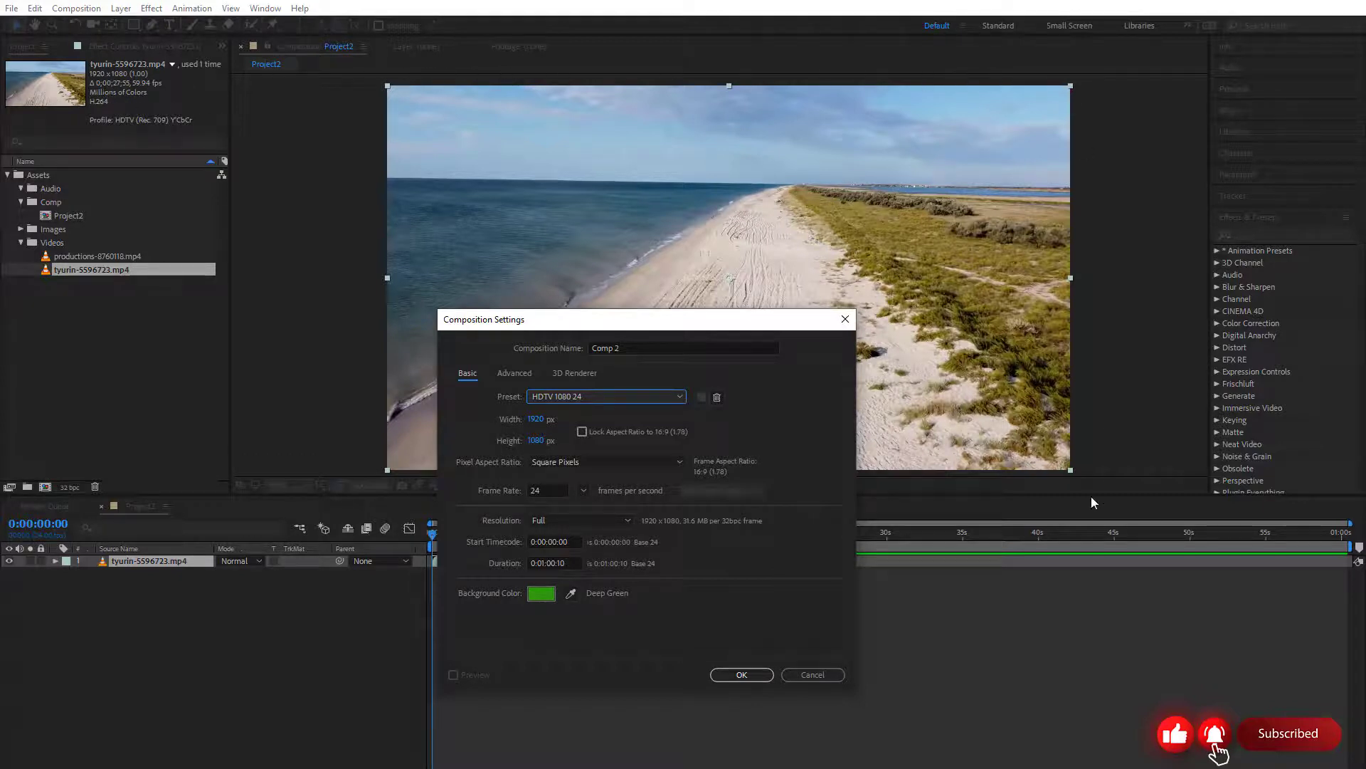
left_click_drag(628, 349, 514, 345)
type("Pro")
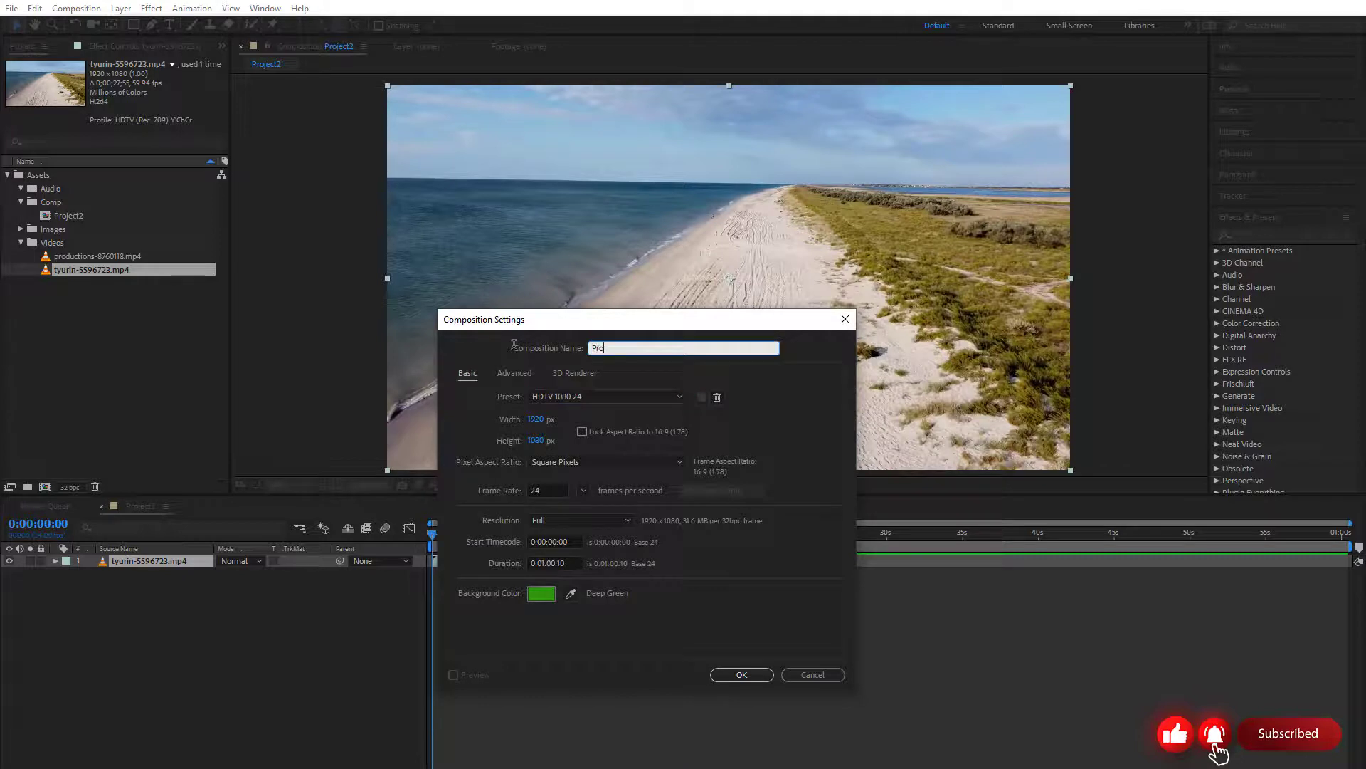
type("ject2")
key("Return")
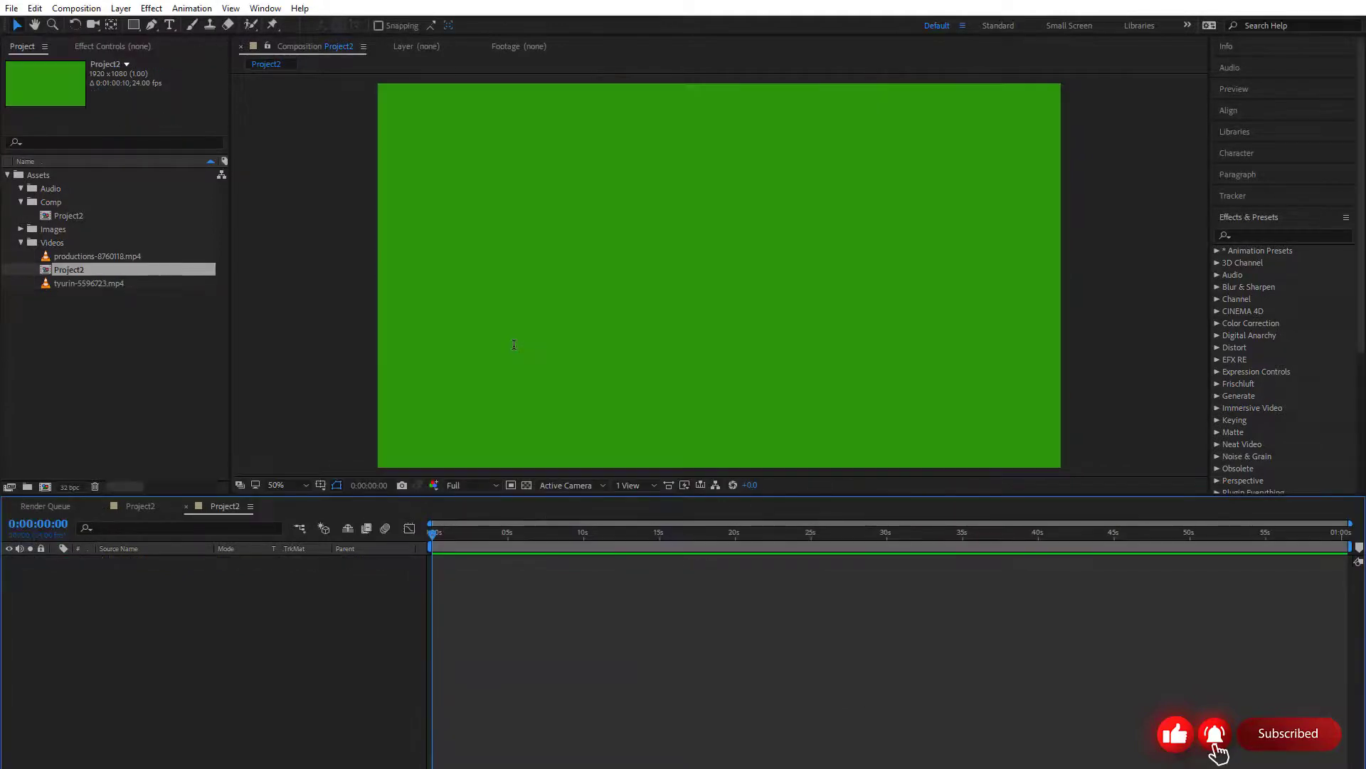
left_click_drag(89, 275, 79, 212)
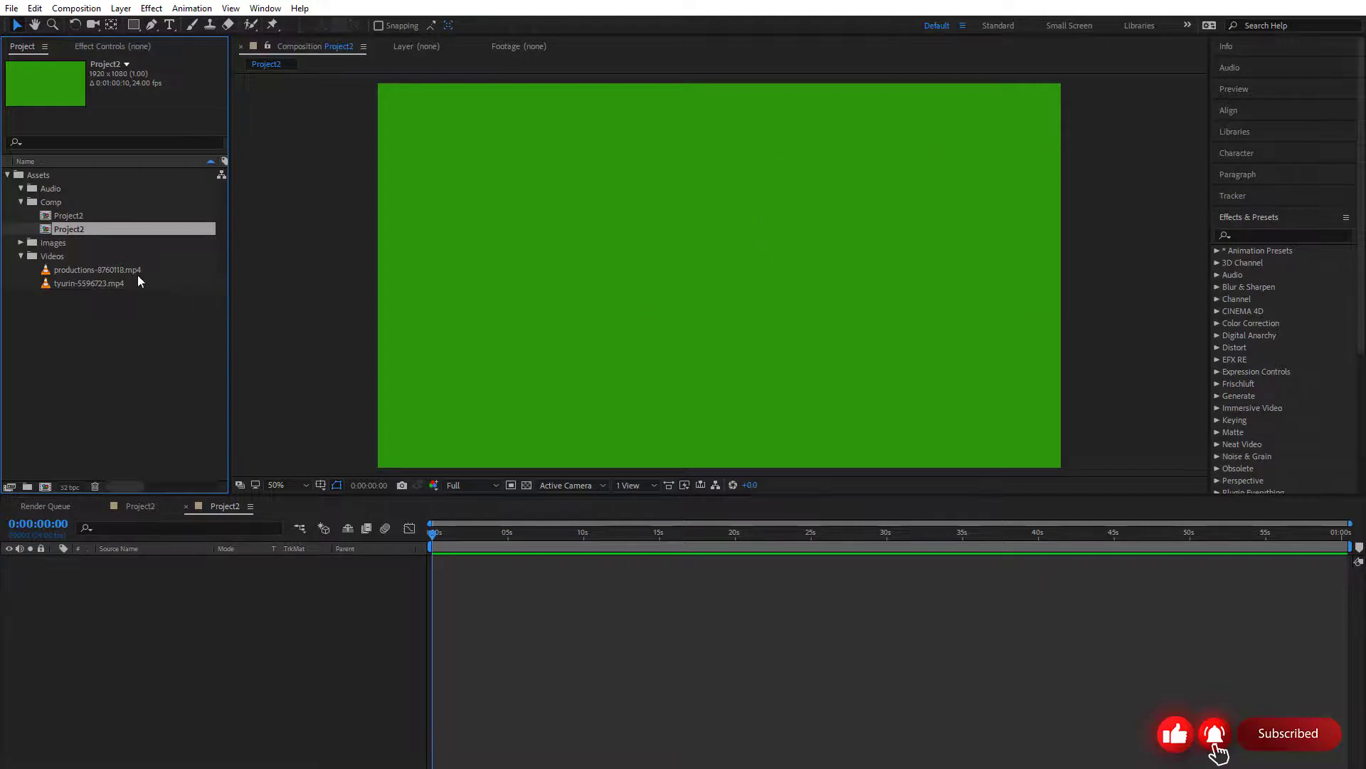
Place productions-8760118.mp4 in the new green Project2 composition
left_click(99, 271)
left_click_drag(110, 273, 716, 280)
scroll(739, 285, "down", 2)
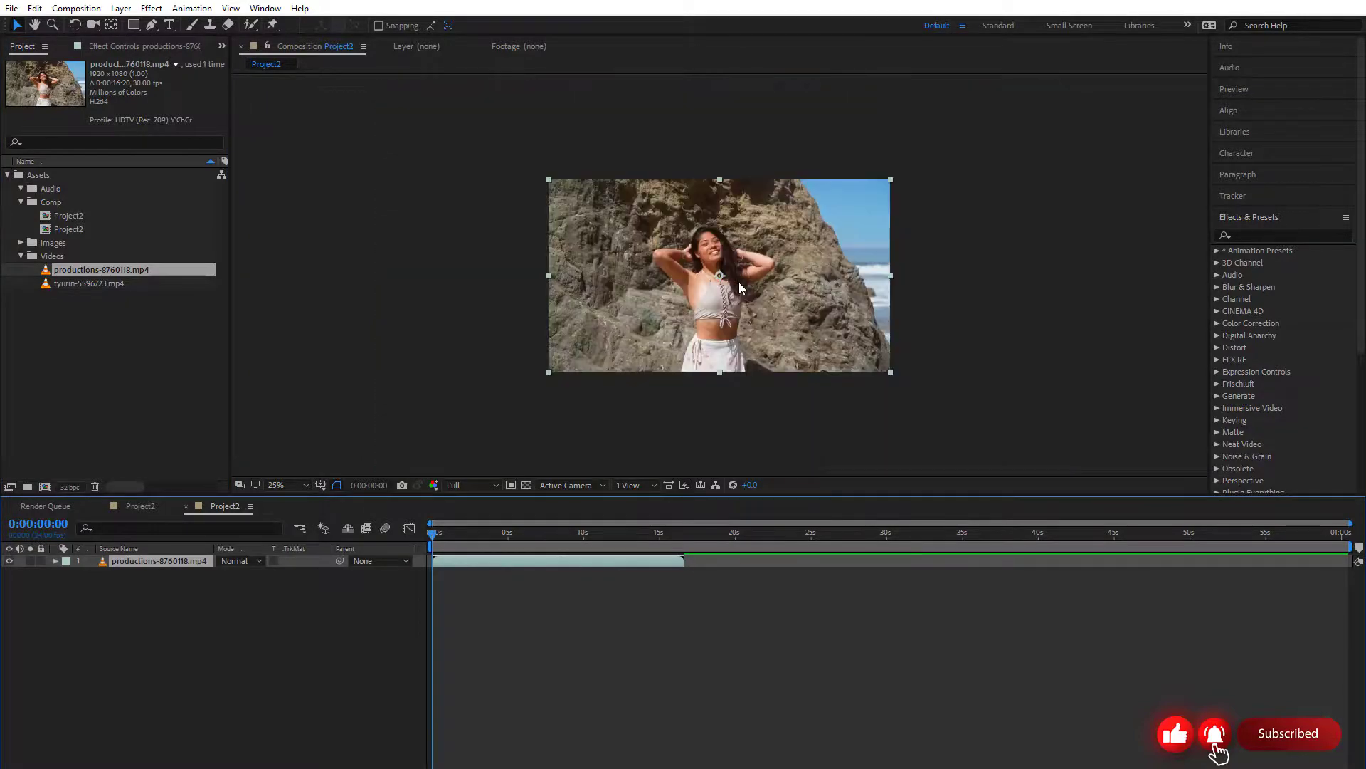
scroll(738, 284, "up", 2)
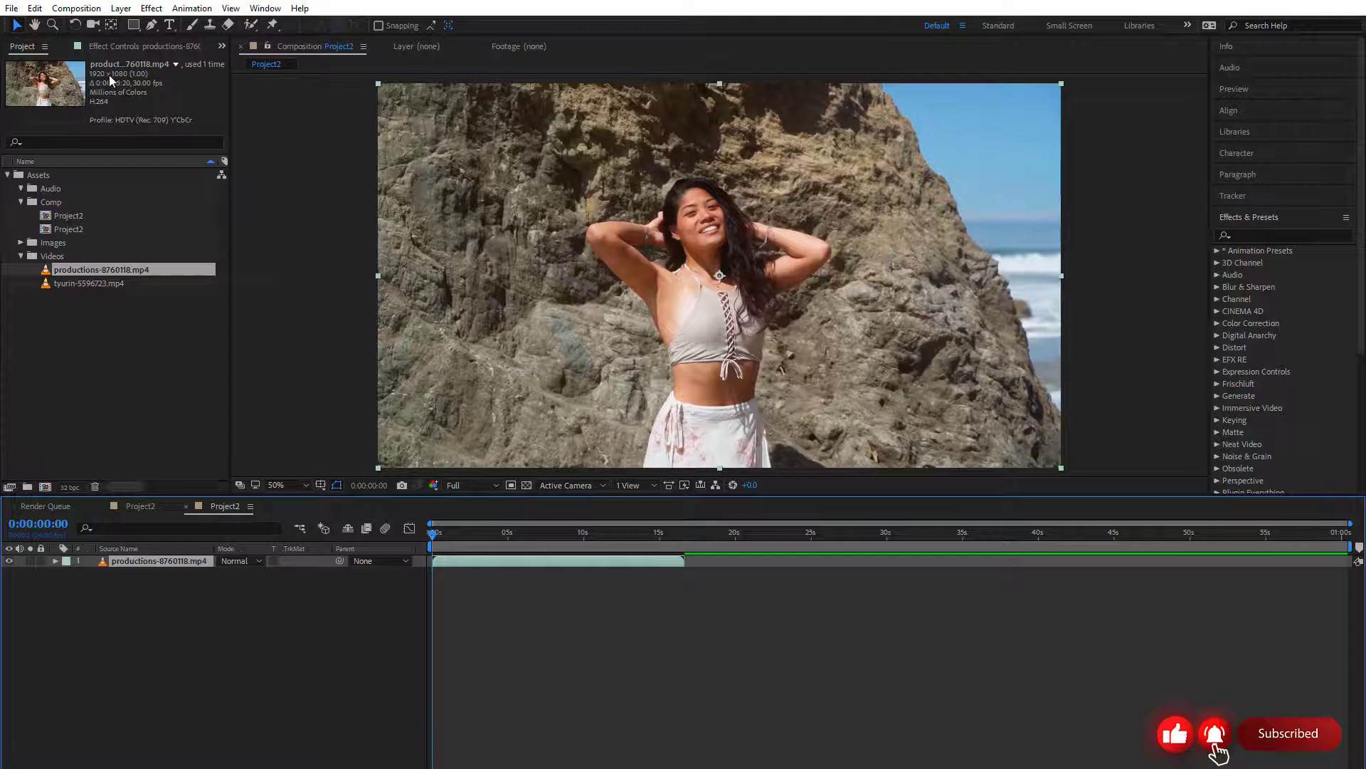
Scrub through the opening seconds of the productions-8760118.mp4 clip and enlarge the composition preview area
left_click_drag(433, 532, 472, 532)
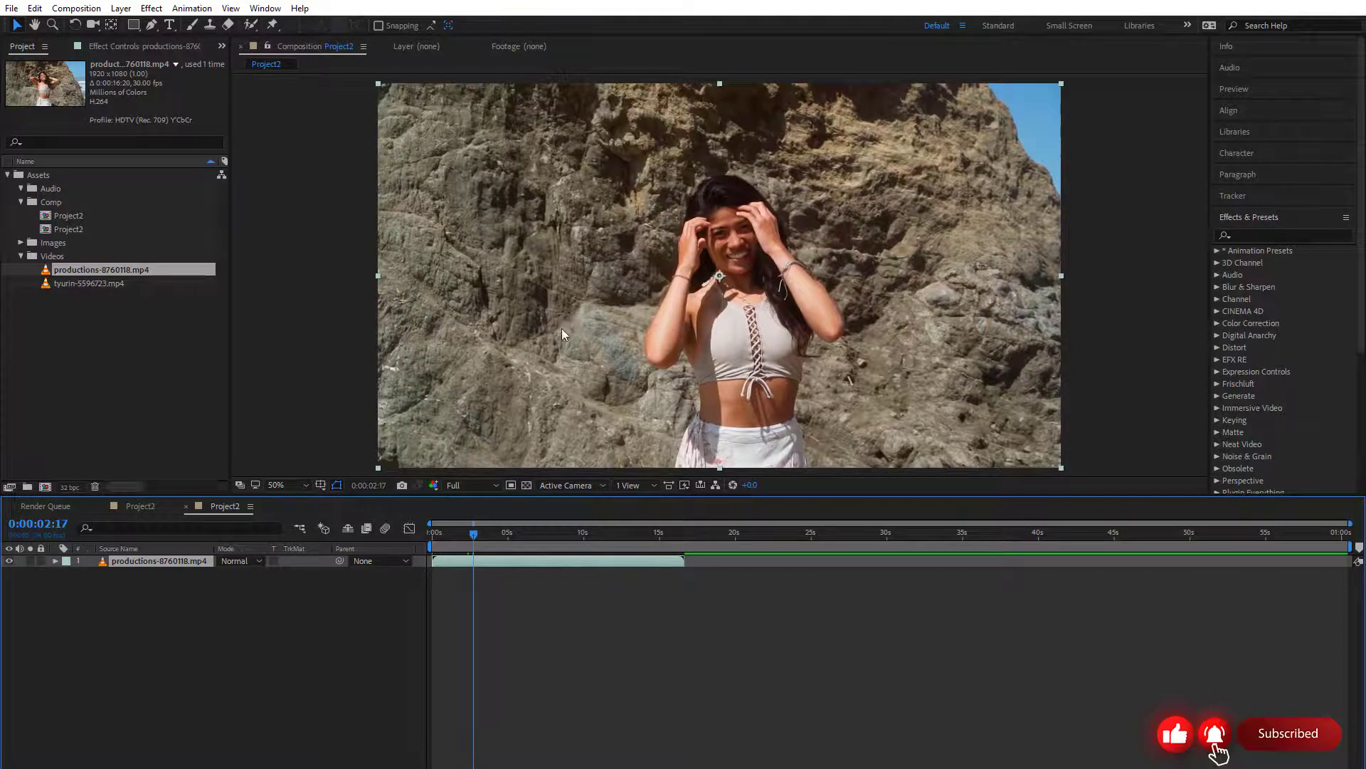
left_click_drag(483, 501, 484, 538)
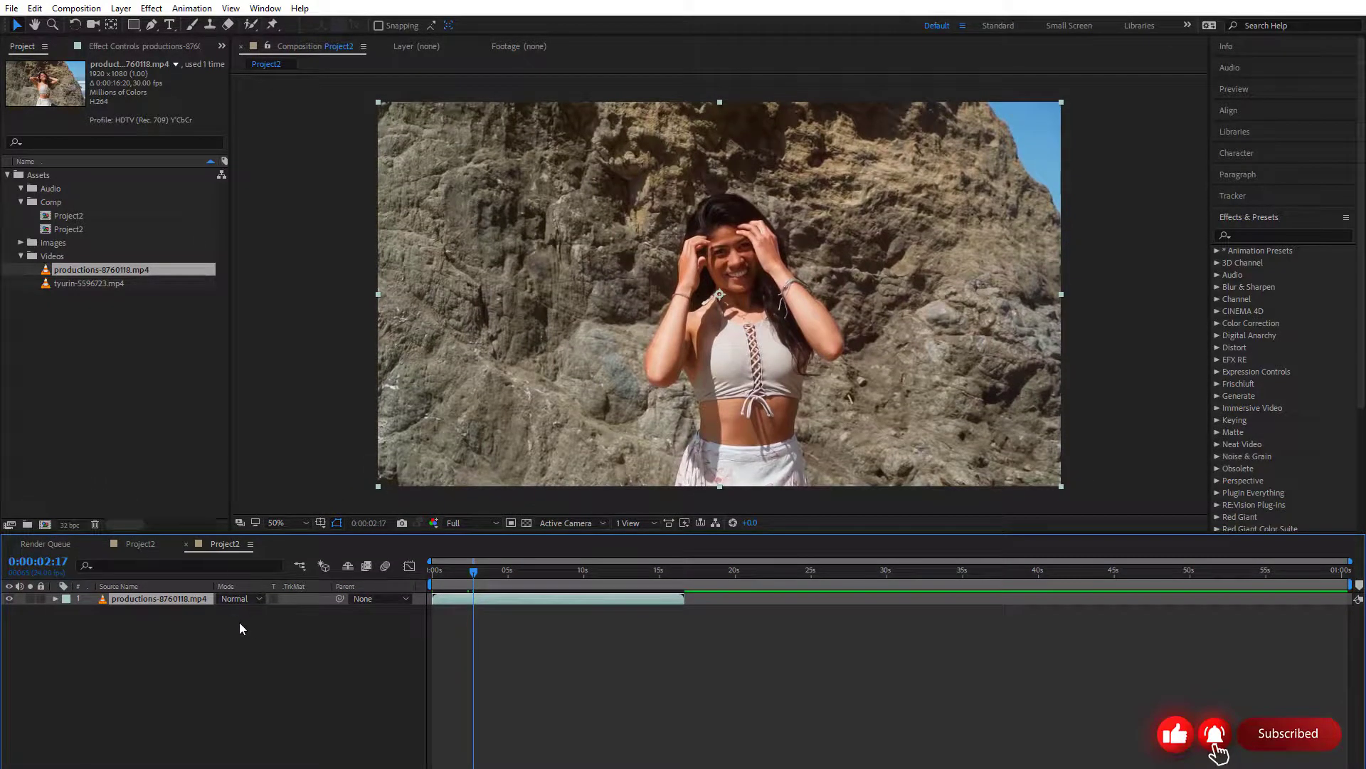
mouse_move(484, 571)
left_mouse_down()
mouse_move(427, 575)
mouse_move(458, 570)
left_mouse_up()
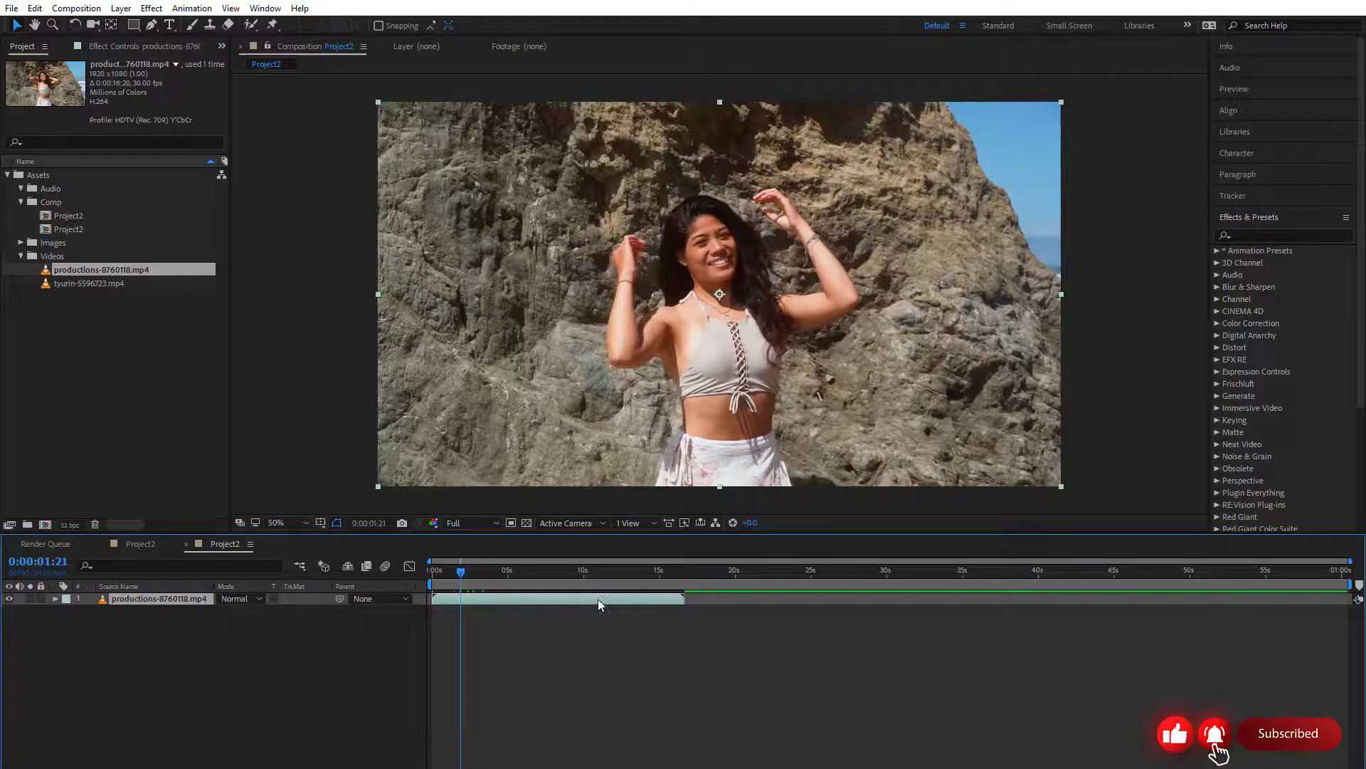
Apply Fit to Comp to the productions-8760118.mp4 layer and return the playhead to the start of the timeline
left_click(620, 338)
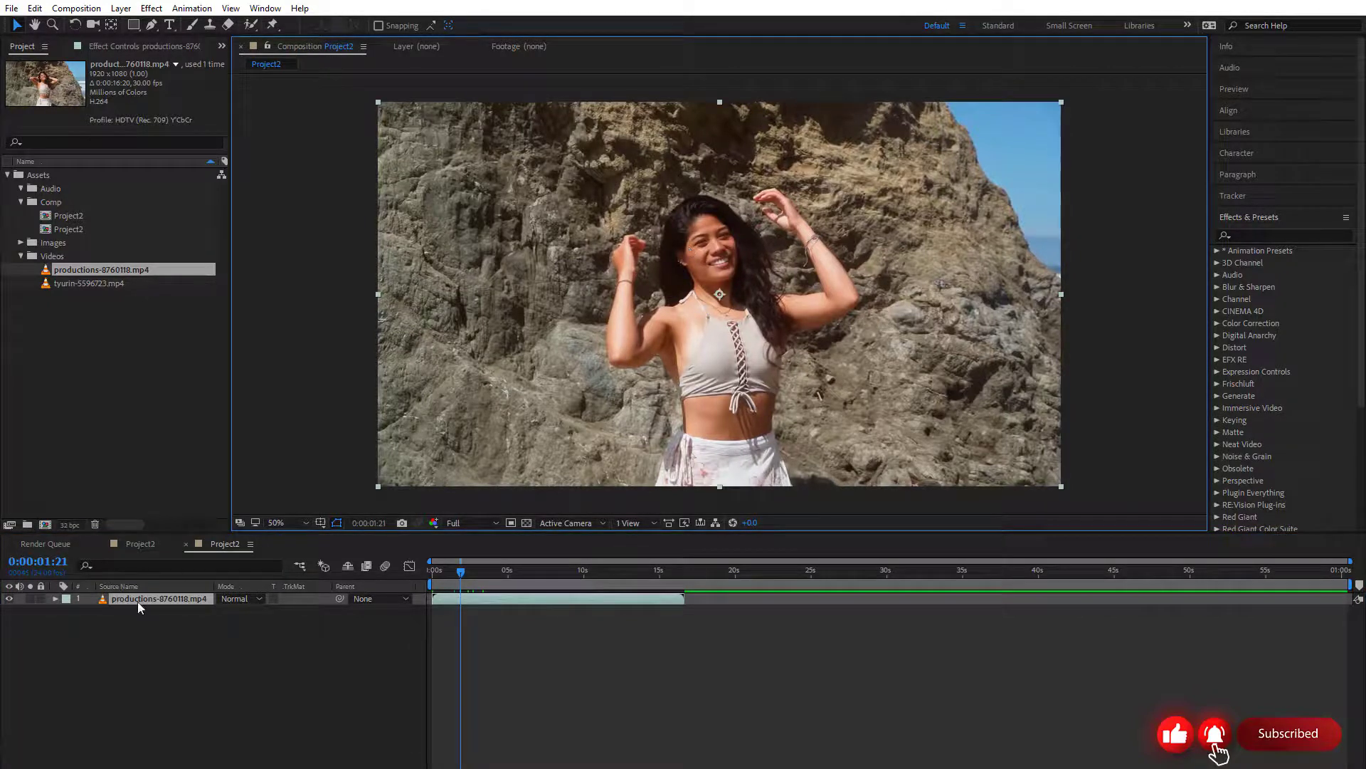
right_click(592, 260)
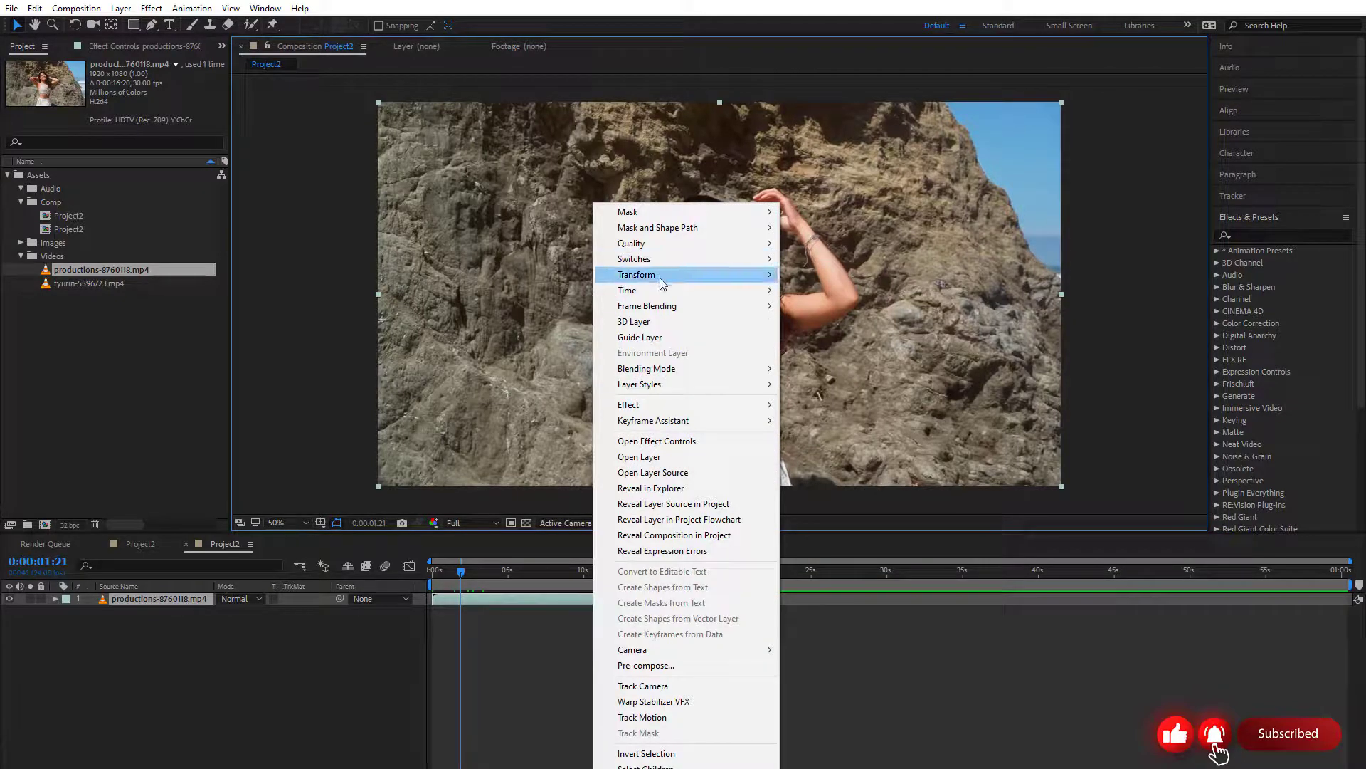
mouse_move(650, 281)
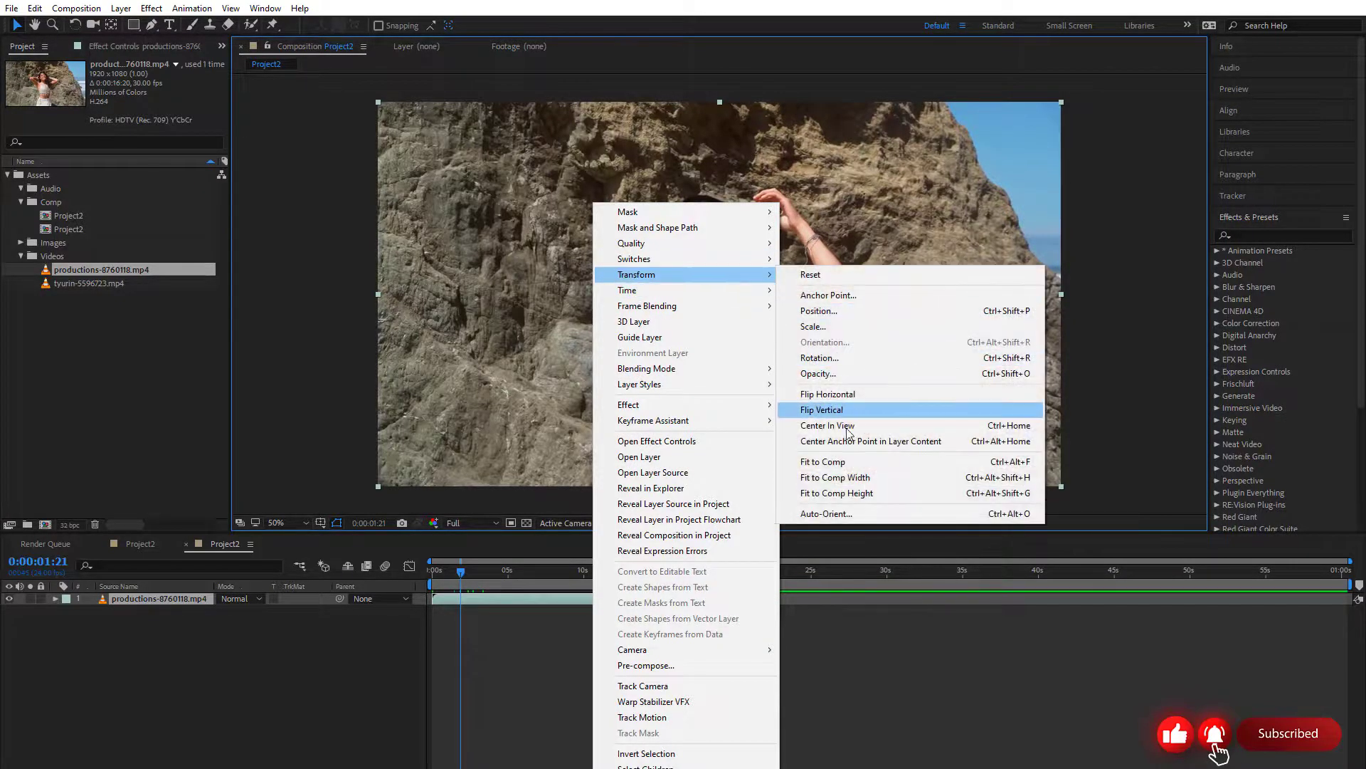
left_click(826, 461)
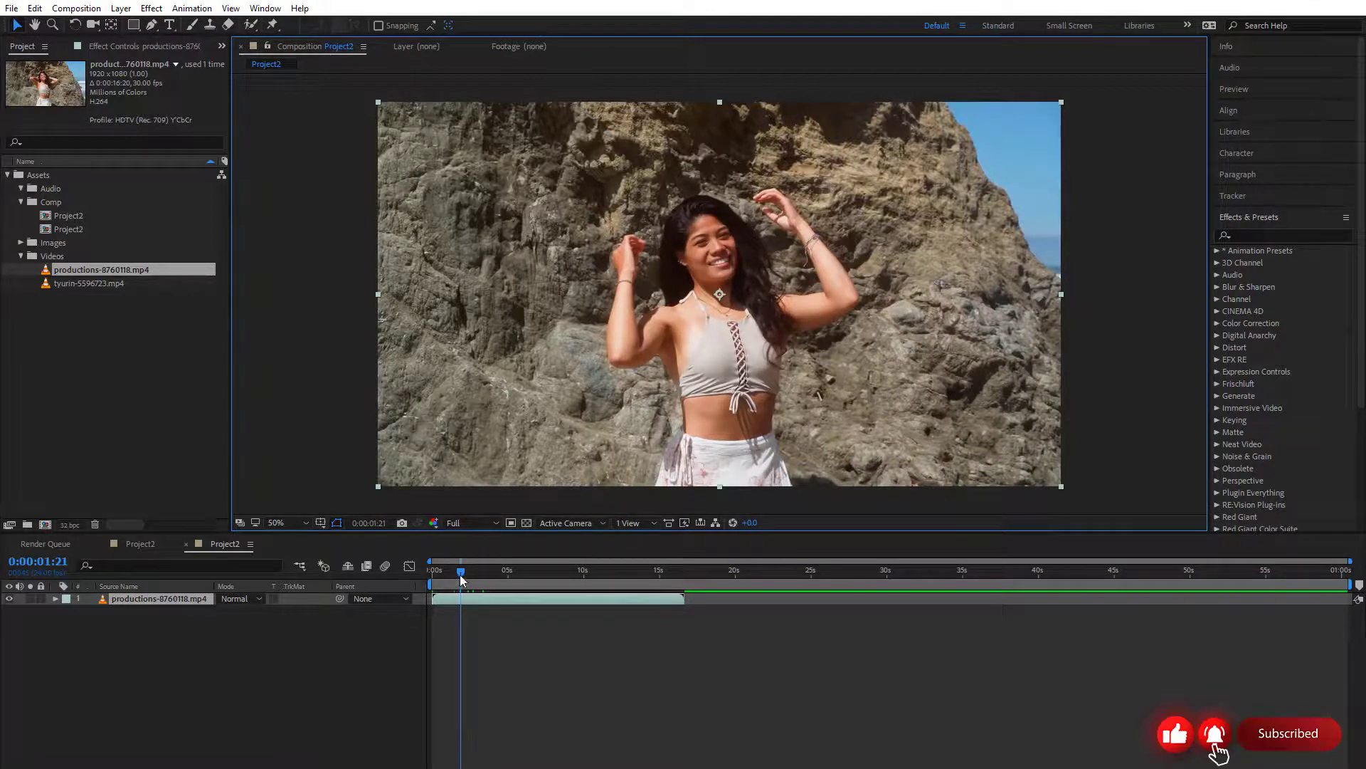
left_click_drag(461, 578, 430, 575)
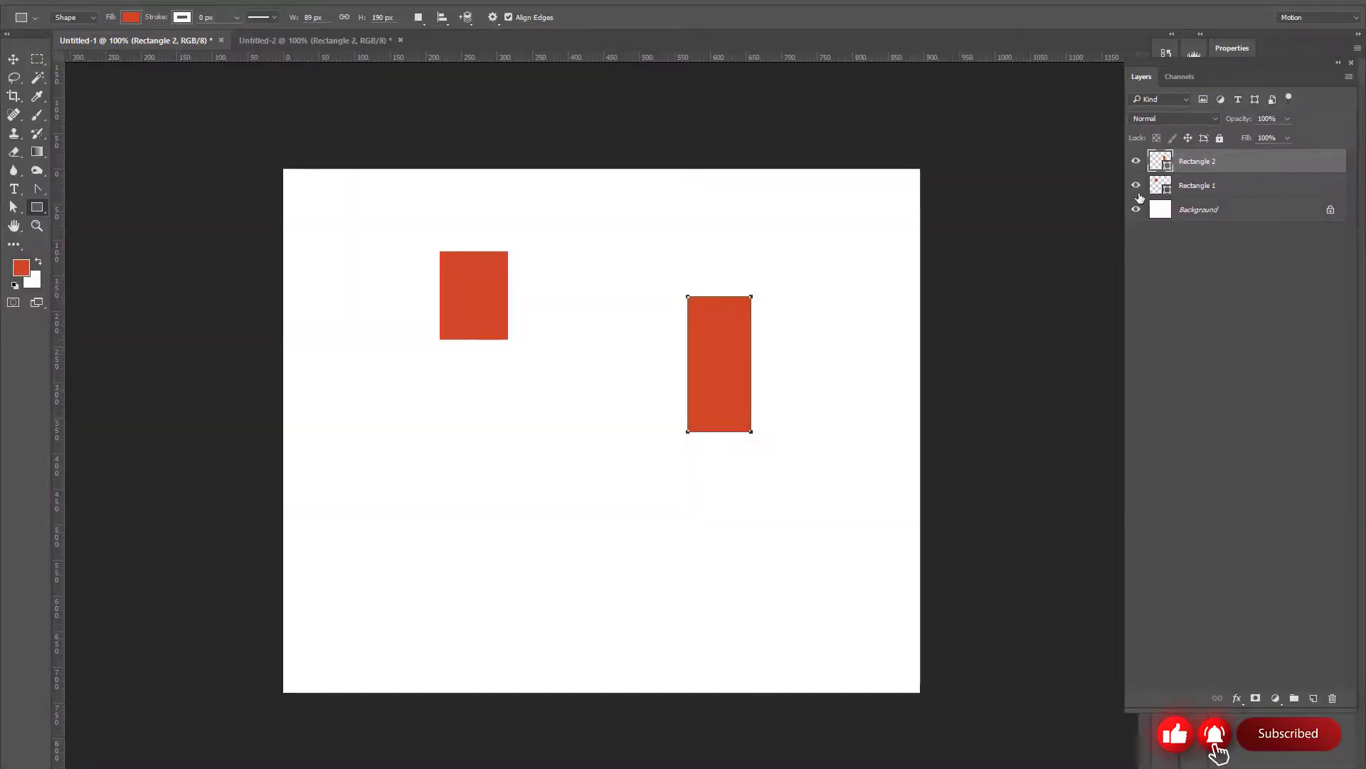
Switch to the Photoshop document Untitled-1, hide the Rectangle 1 and Rectangle 2 layers, and select Rectangle 1 in a widened layer list
left_click(1136, 185)
left_click(1136, 163)
left_click_drag(1123, 199, 269, 235)
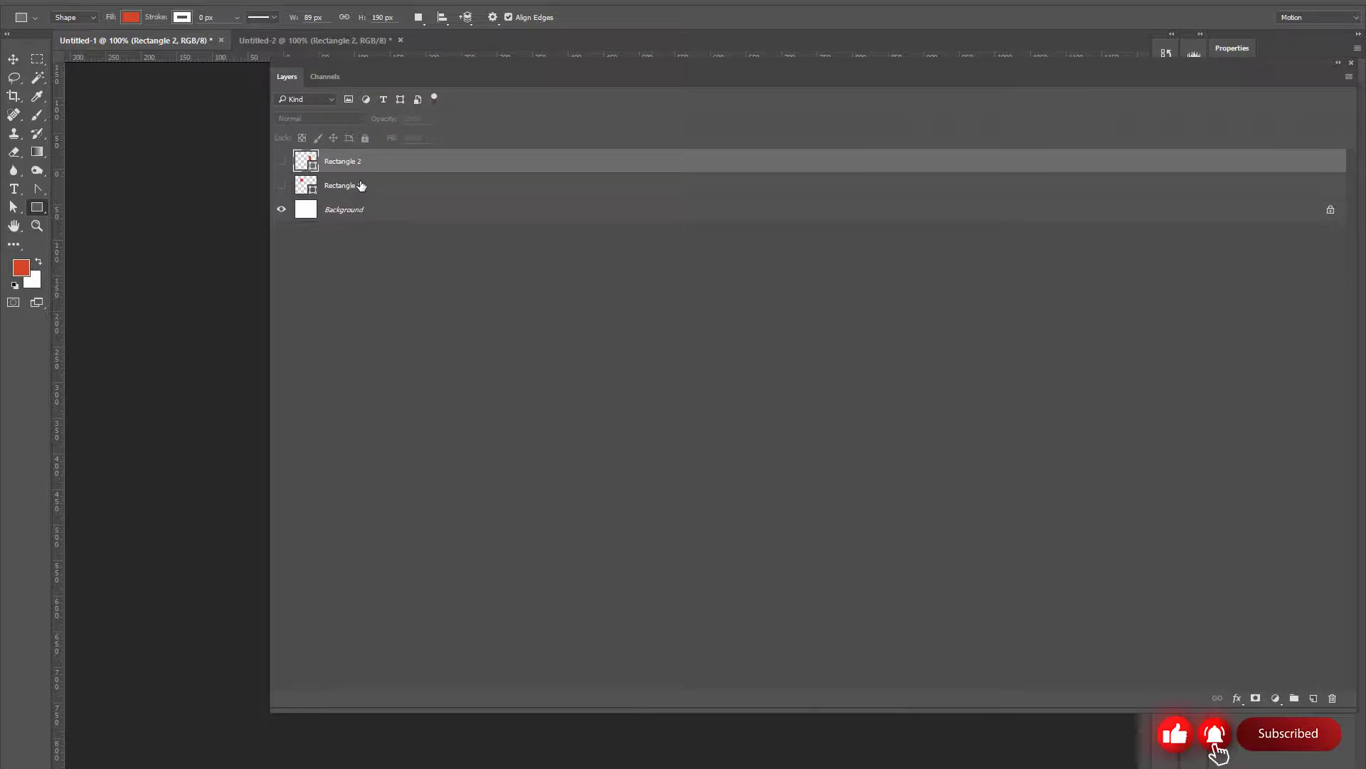
left_click(360, 186)
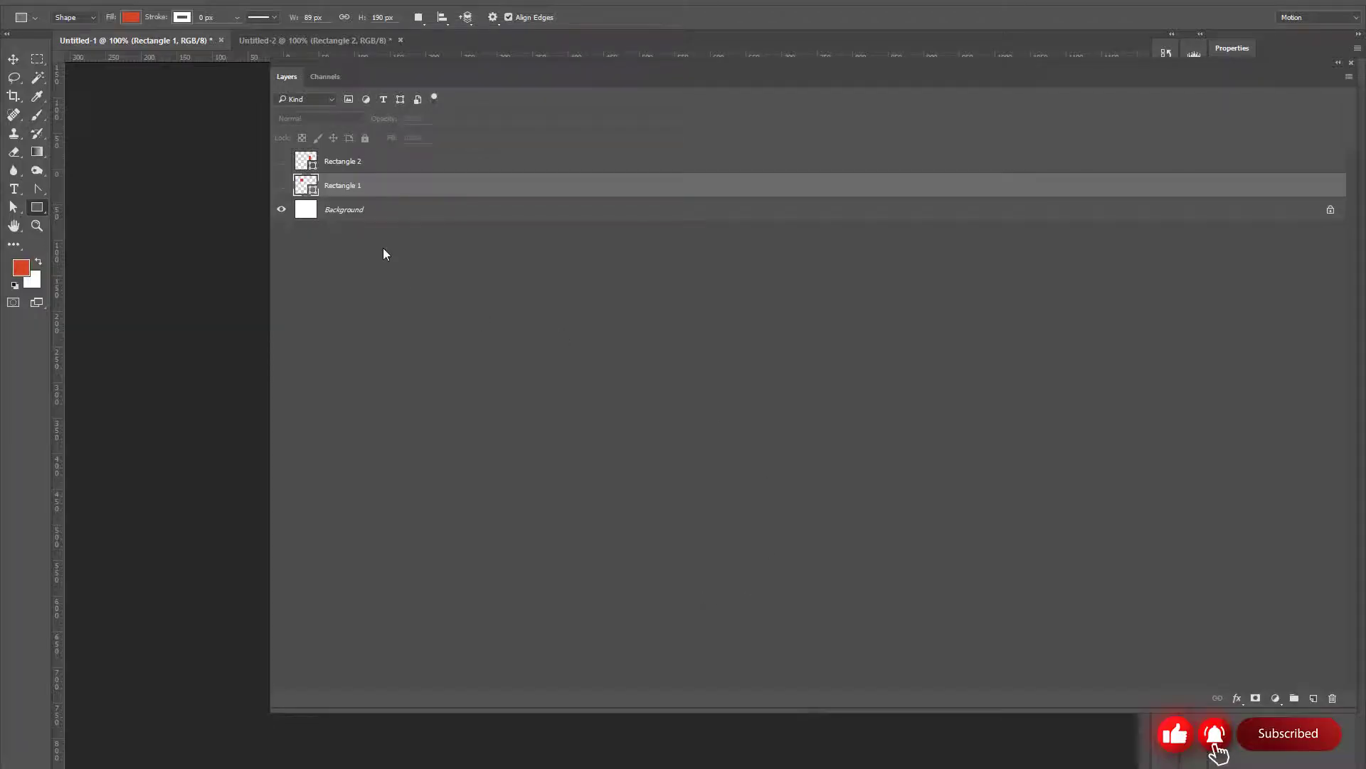
Toggle the rectangle layers' visibility in Photoshop, switch to After Effects, and try the productions-8760118.mp4 layer's visibility and lock switches
left_click(280, 163)
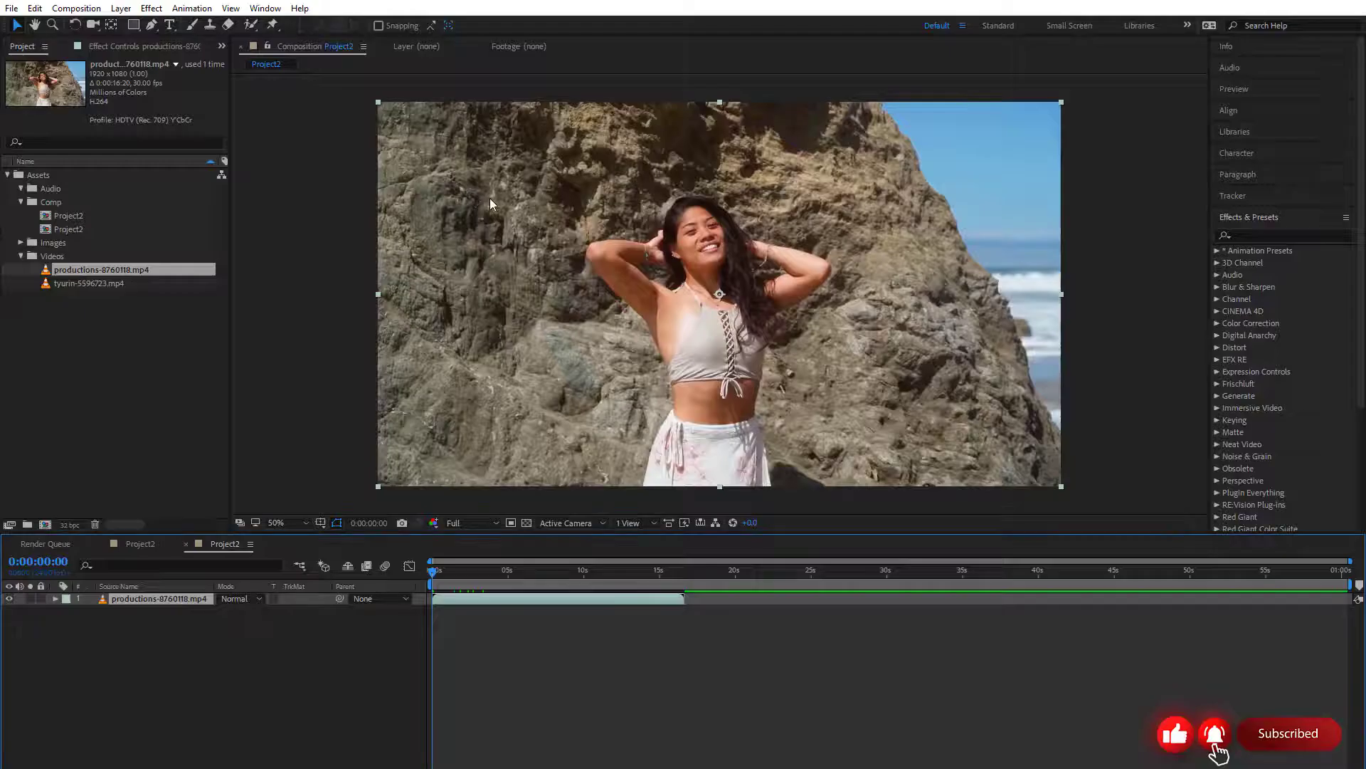
left_click(9, 600)
left_click(9, 600)
left_click(39, 598)
left_click(696, 432)
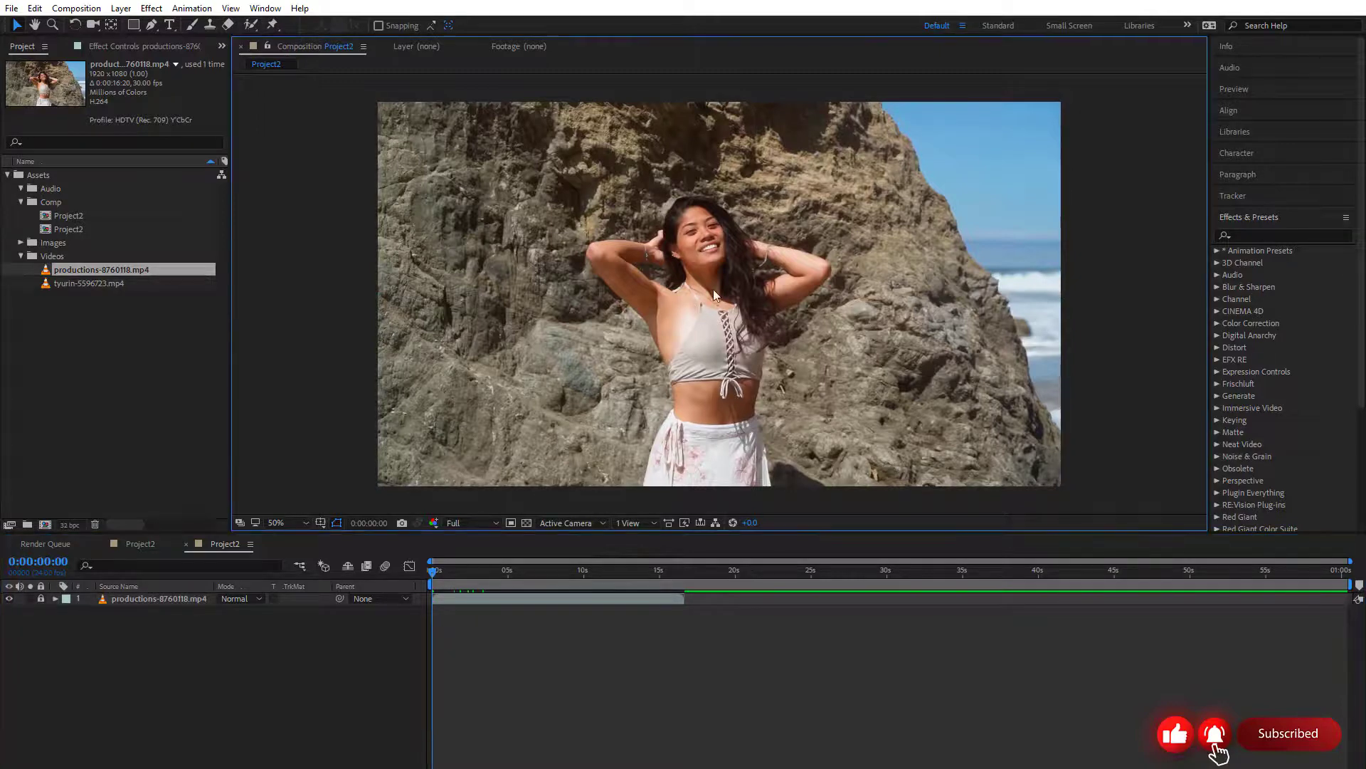
left_click(41, 599)
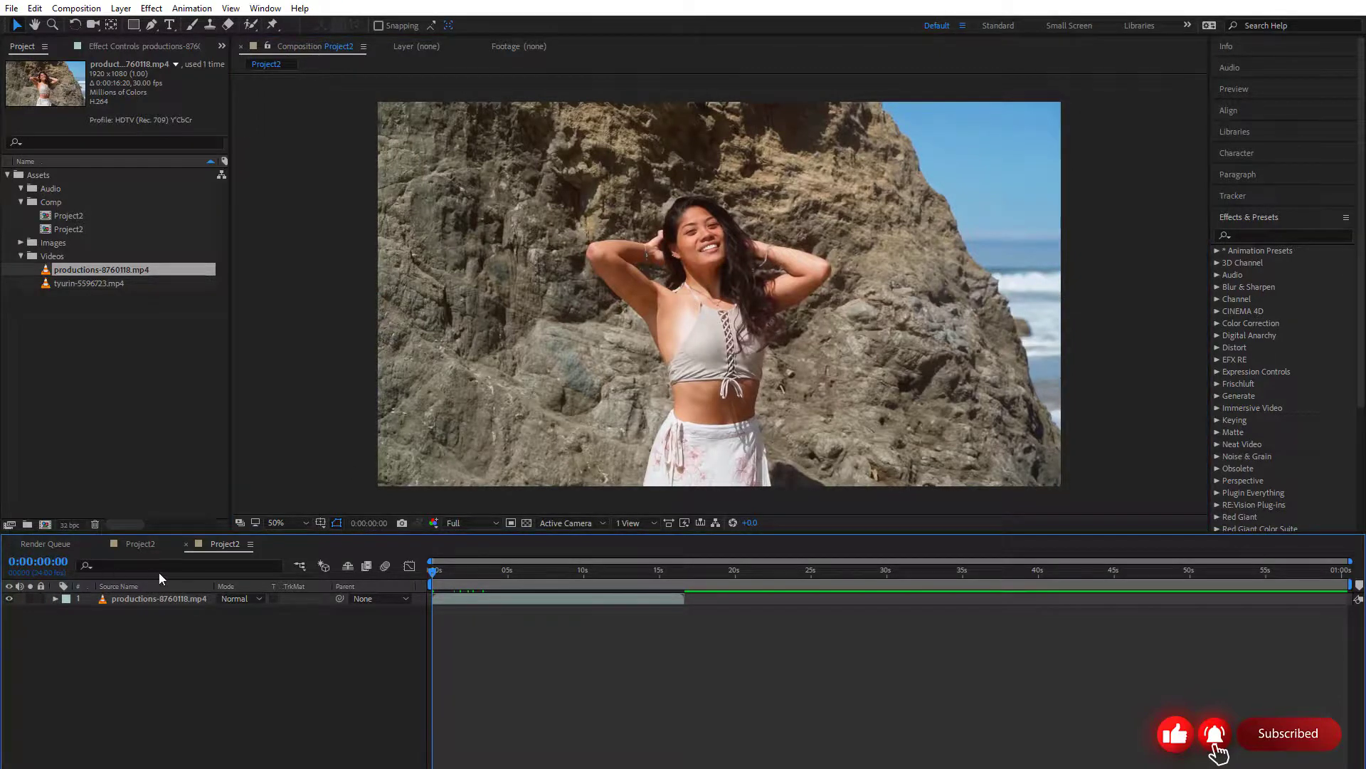
Compare the blending modes offered for the productions-8760118.mp4 layer in After Effects with those for Rectangle 1 in Photoshop
left_click(243, 596)
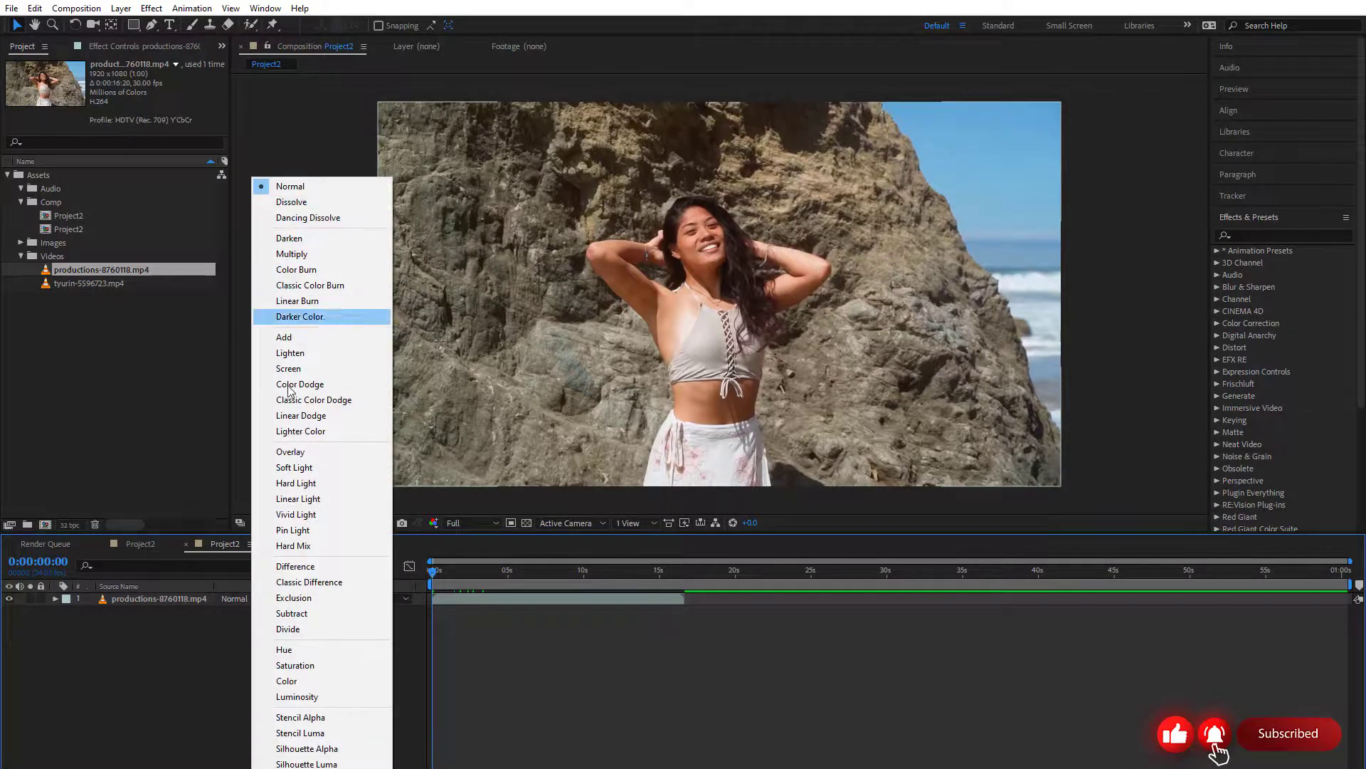
left_click(207, 662)
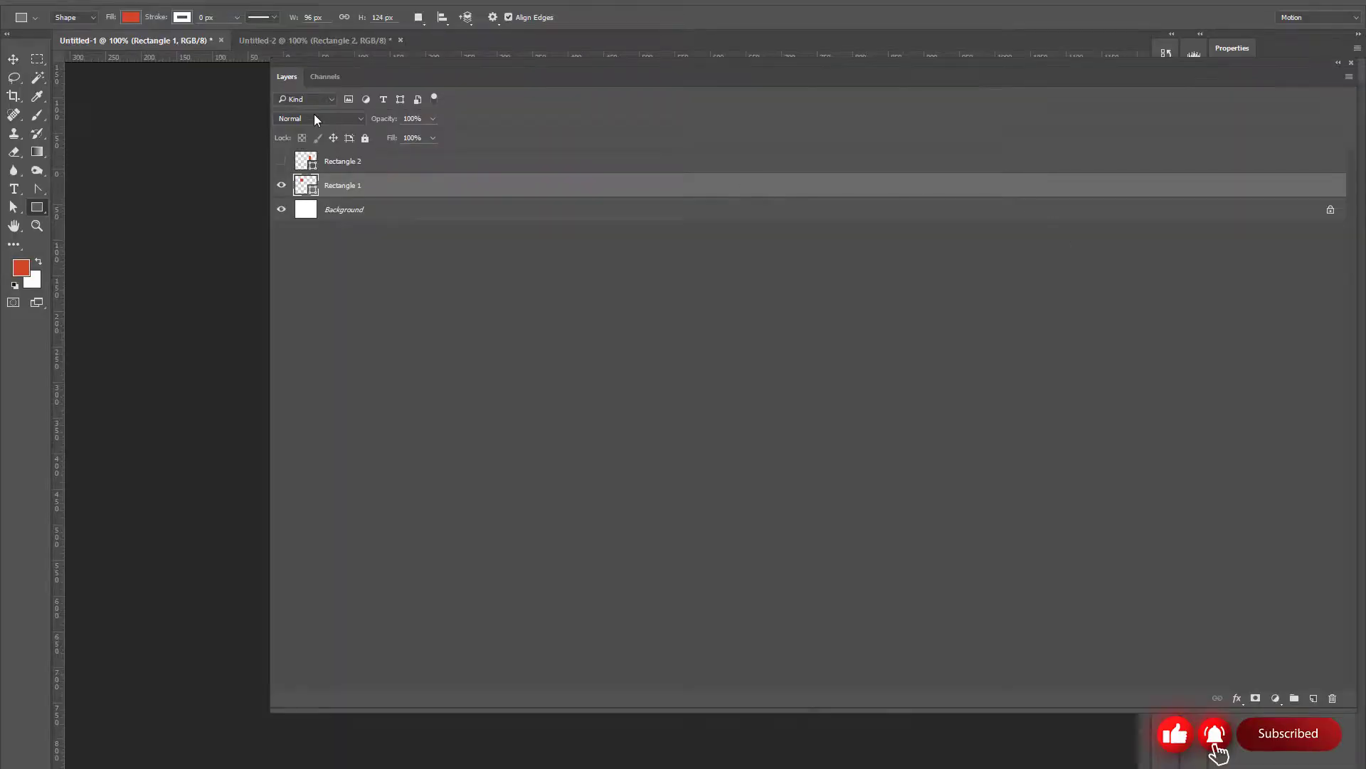
left_click(318, 119)
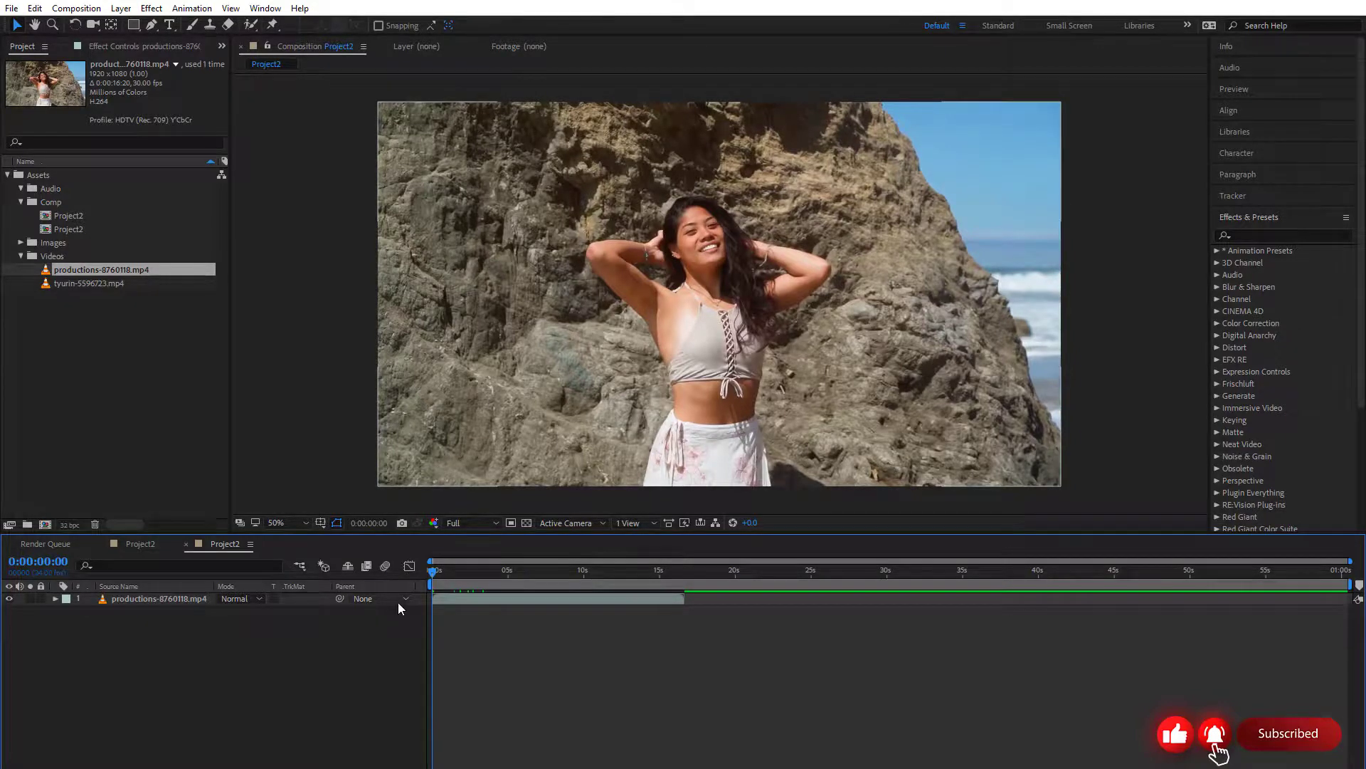
Back in After Effects, preview productions-8760118.mp4 from the timeline start and from 0:00:05:15, and return the playhead to the start
left_click_drag(455, 577, 396, 588)
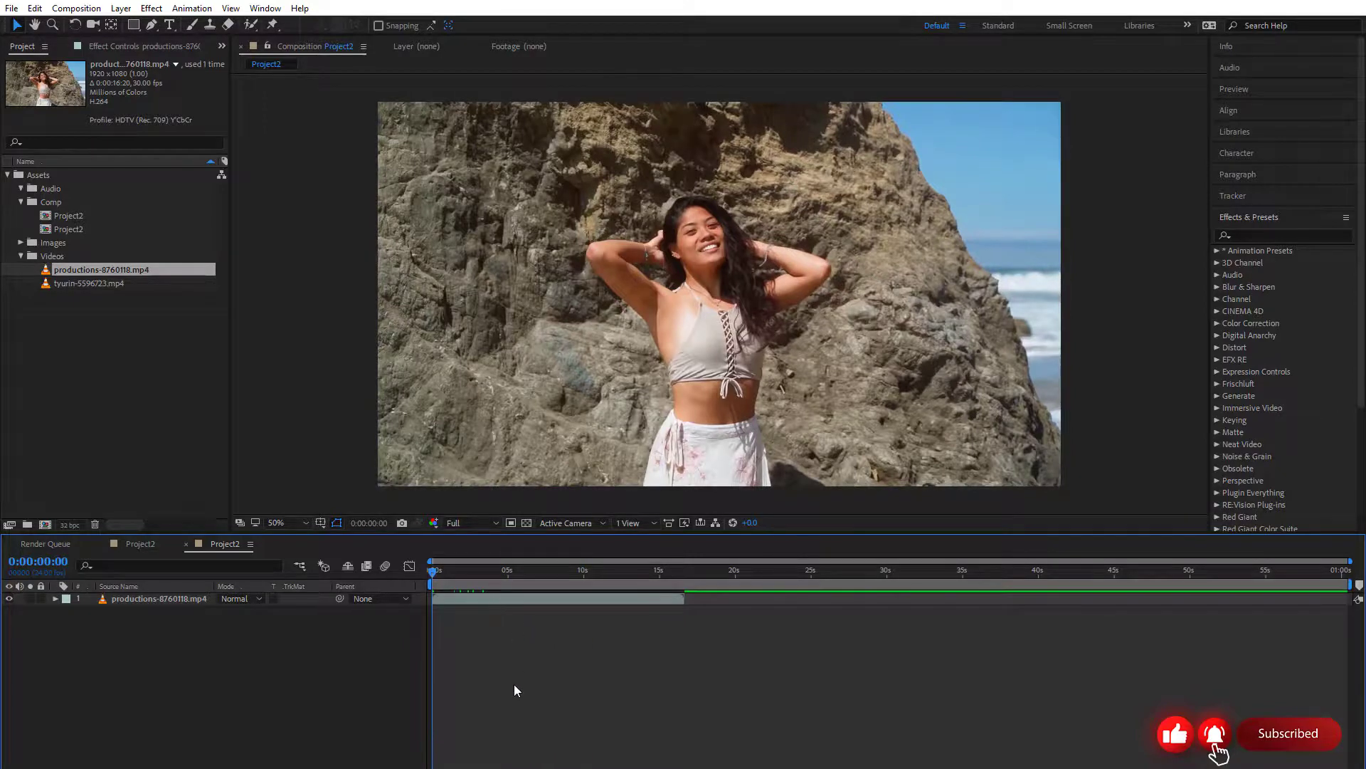
key("space")
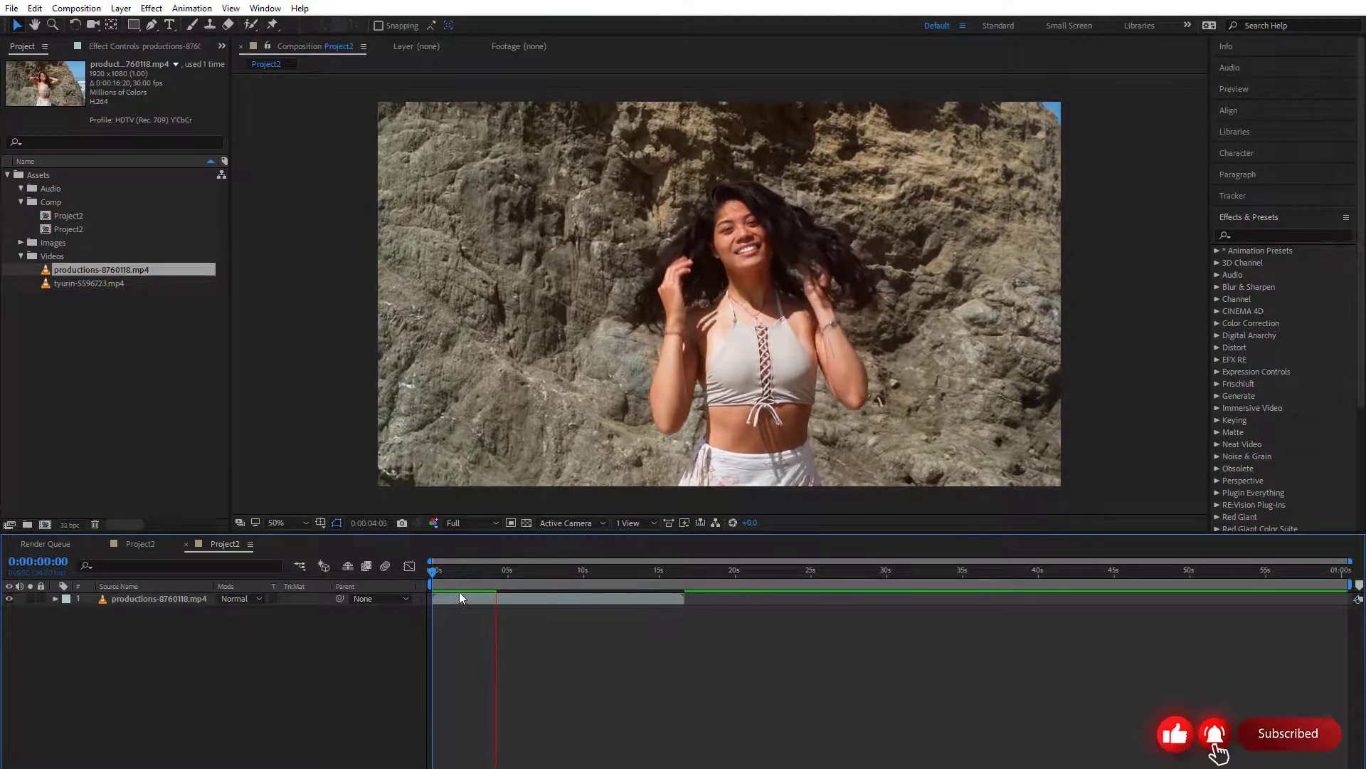
key("space")
key("space")
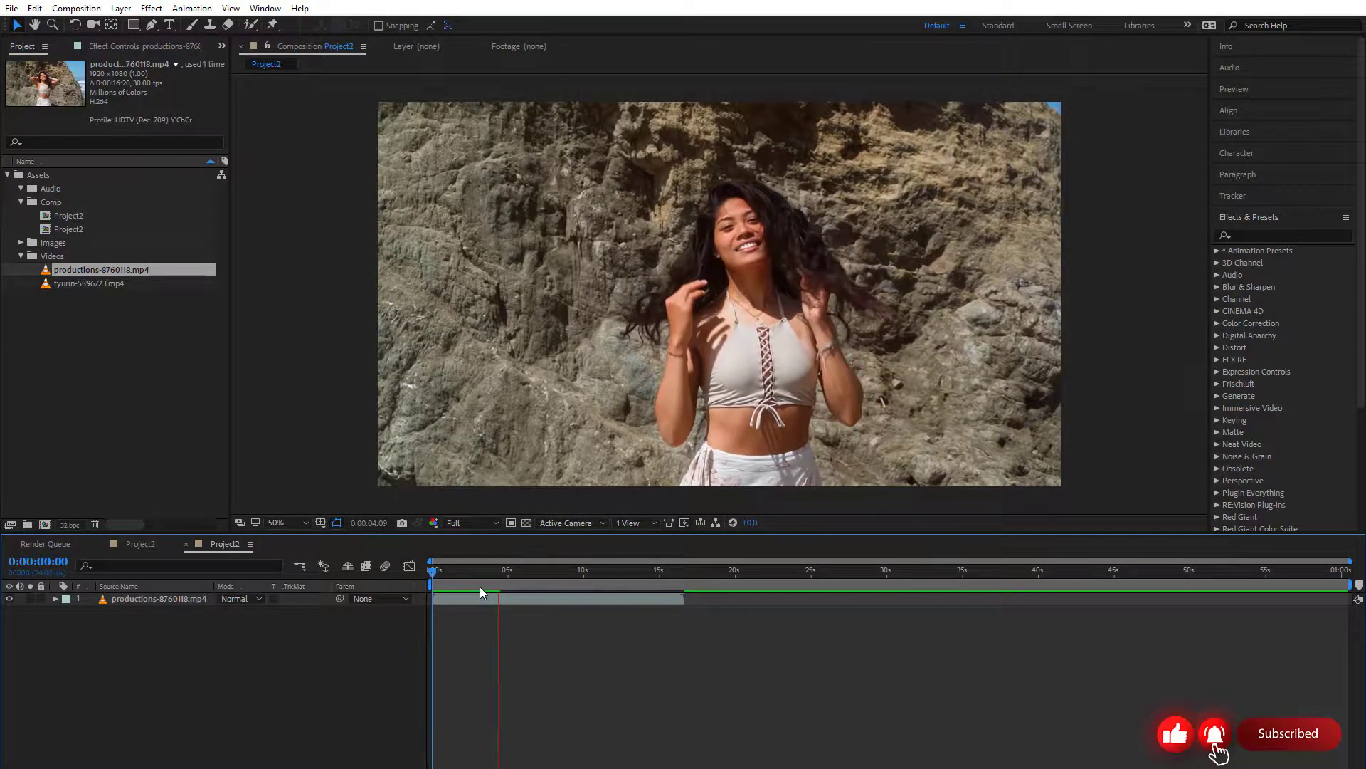
left_click_drag(473, 579, 413, 580)
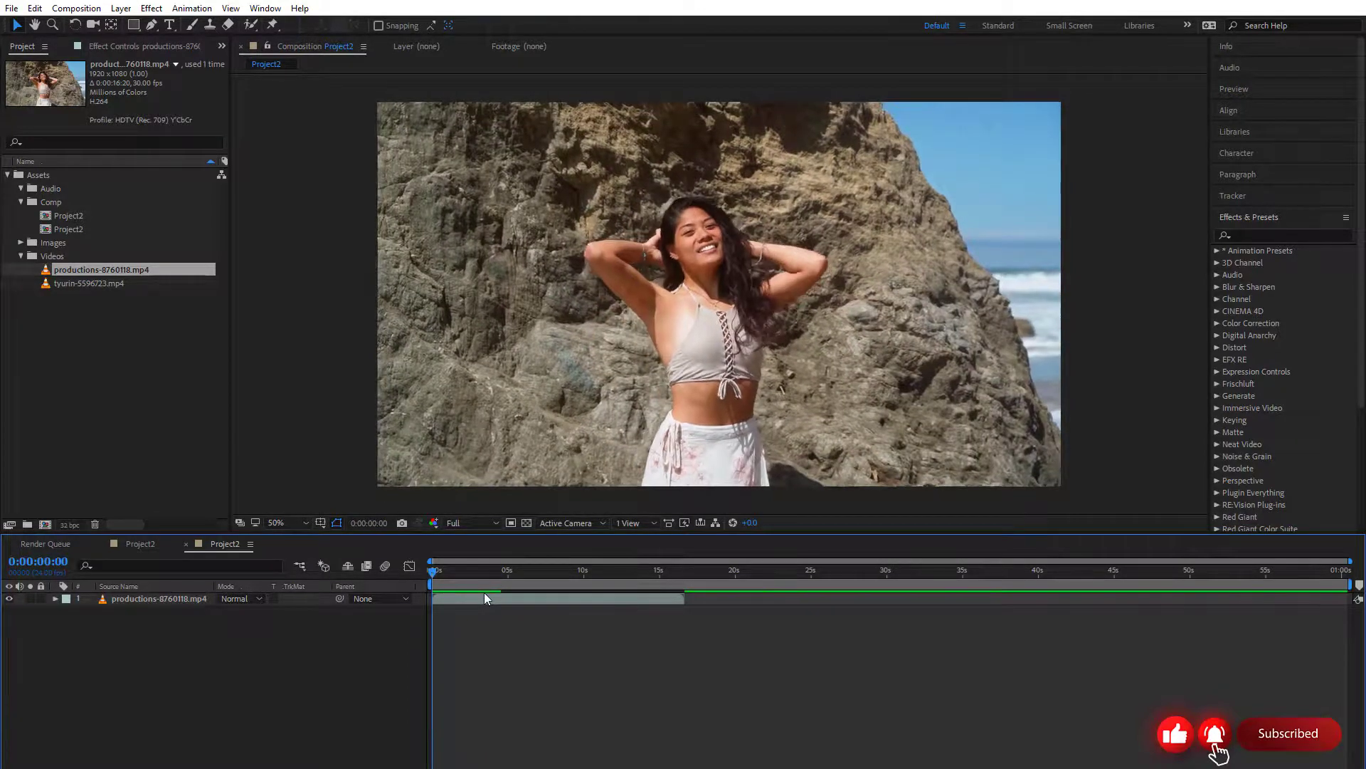
key("space")
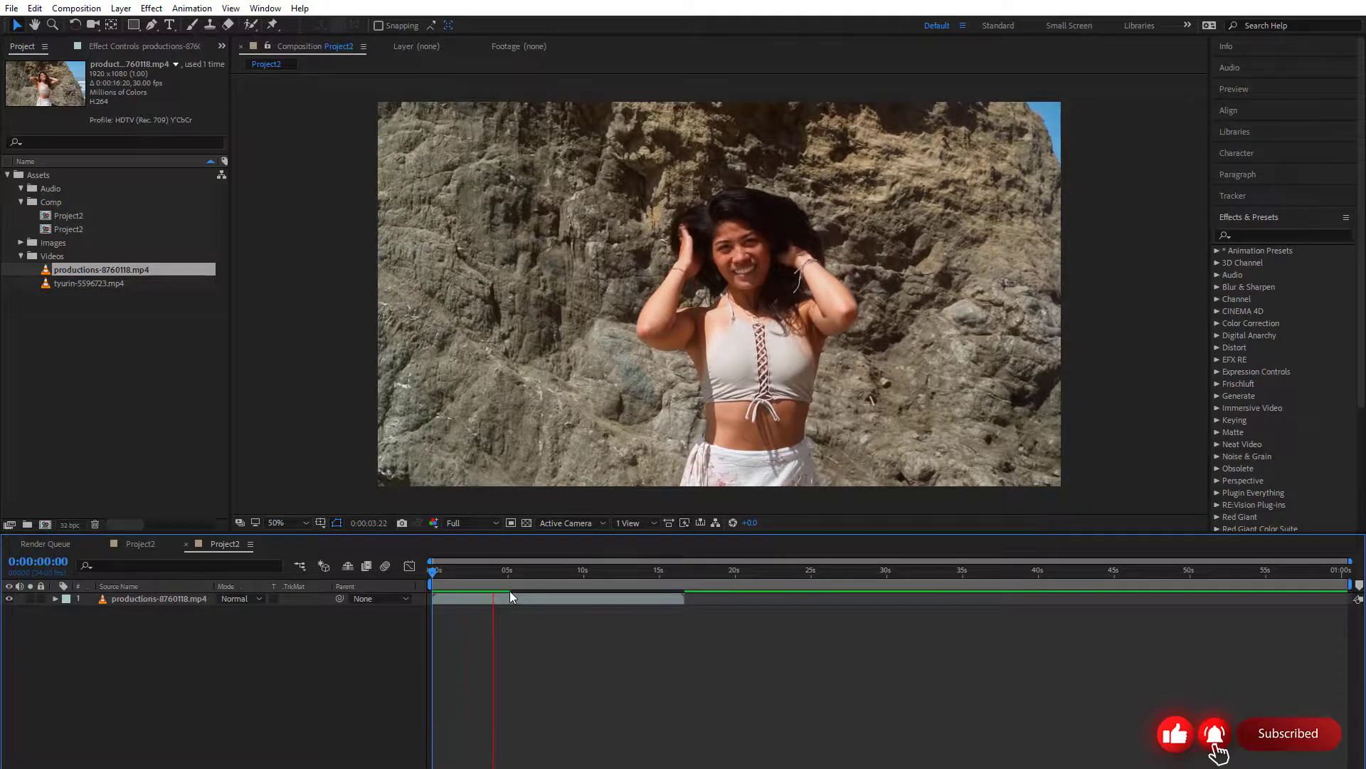
left_click(518, 578)
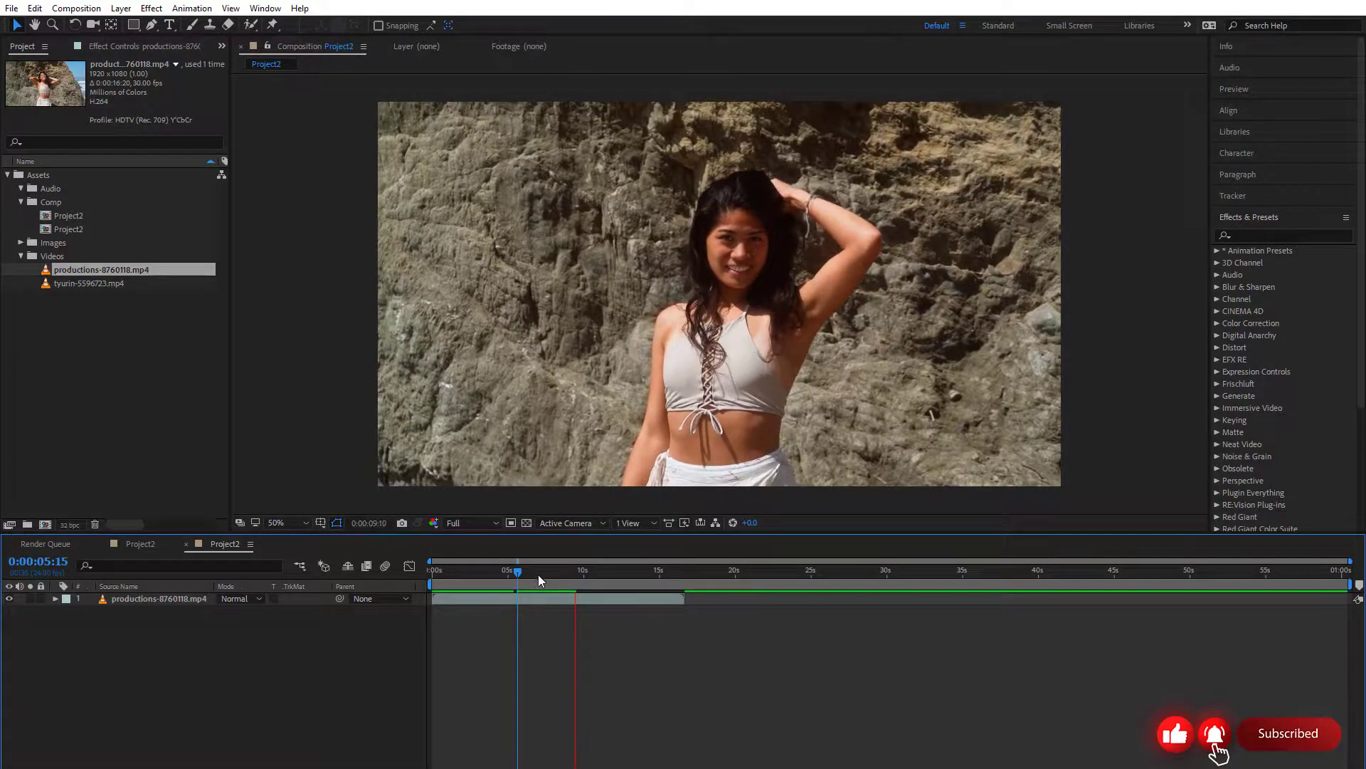
left_click_drag(518, 572, 428, 577)
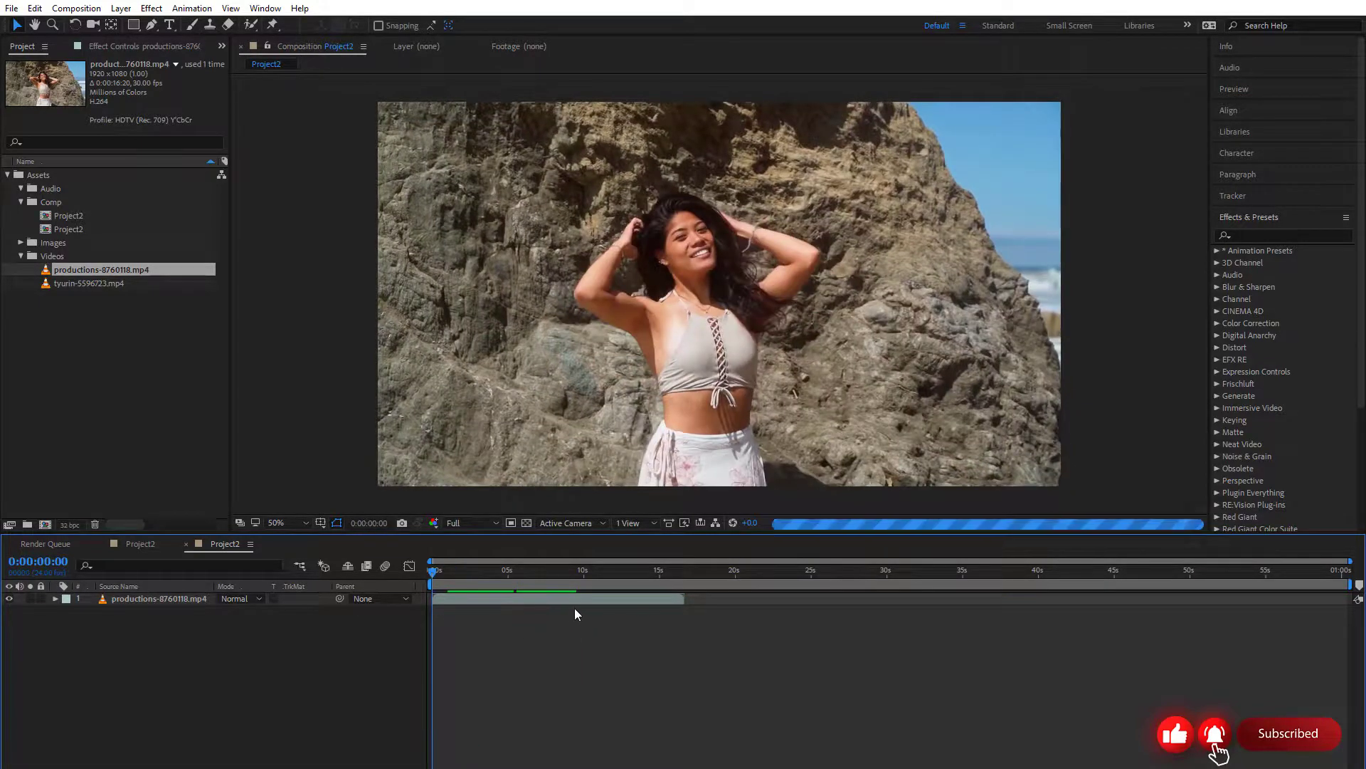
Preview the clip from 0:00:02:05 and from 0:00:02:22, and leave the playhead stopped at 0:00:03:03
left_click(467, 574)
key("space")
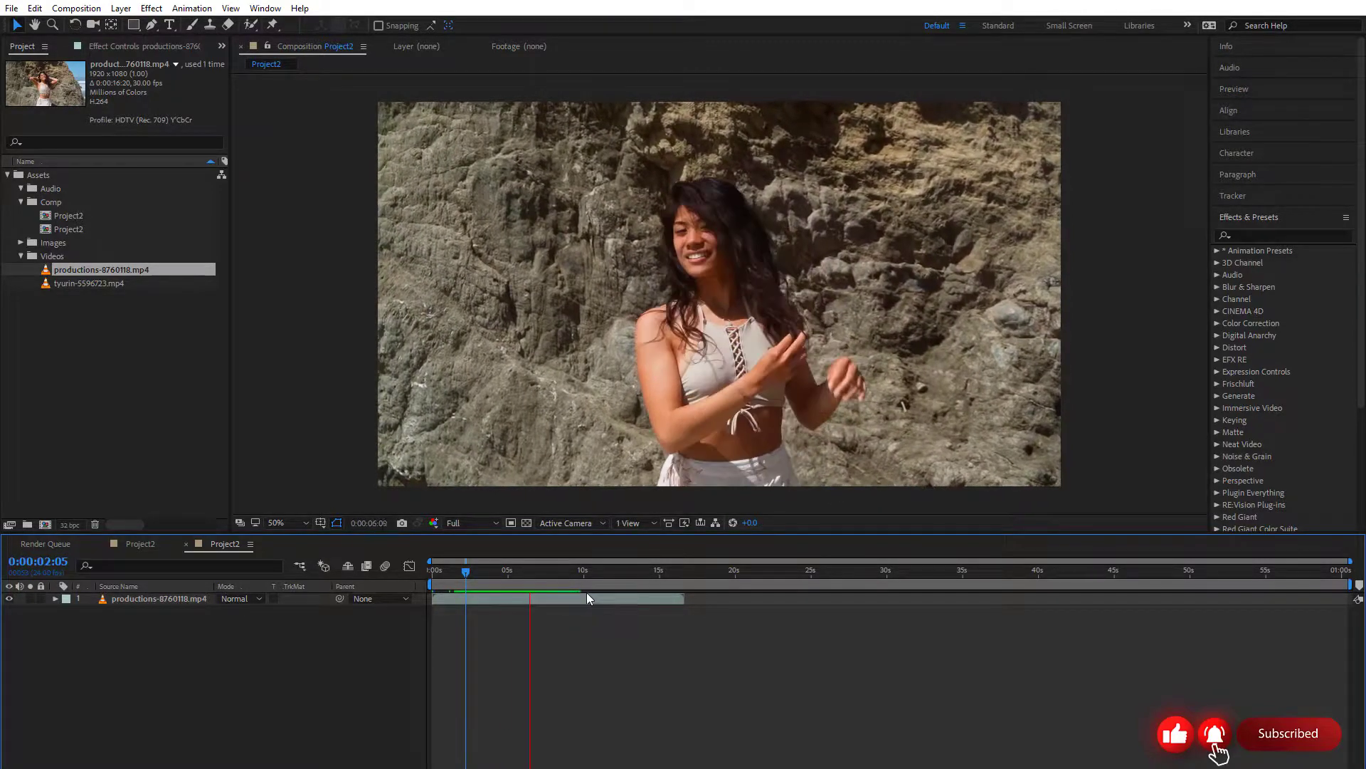
left_click(552, 600)
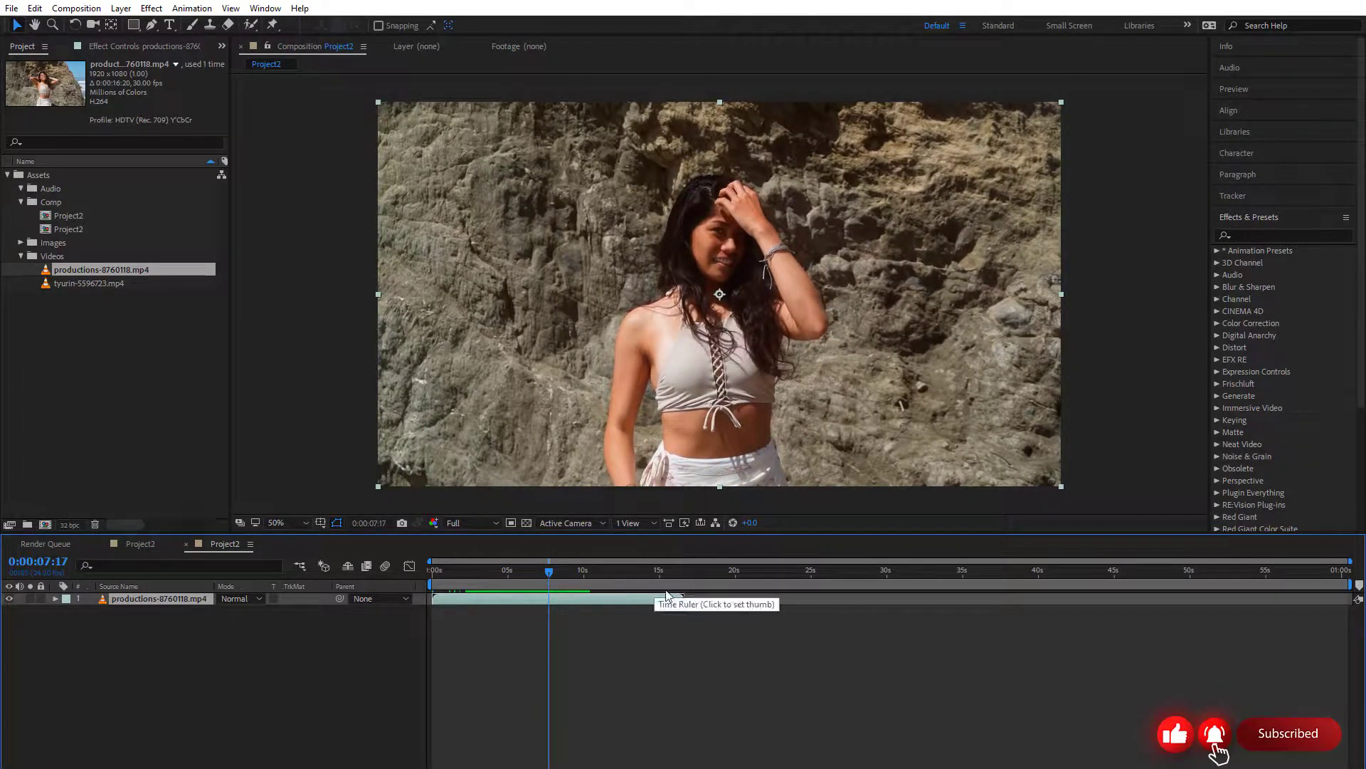
left_click_drag(512, 570, 476, 570)
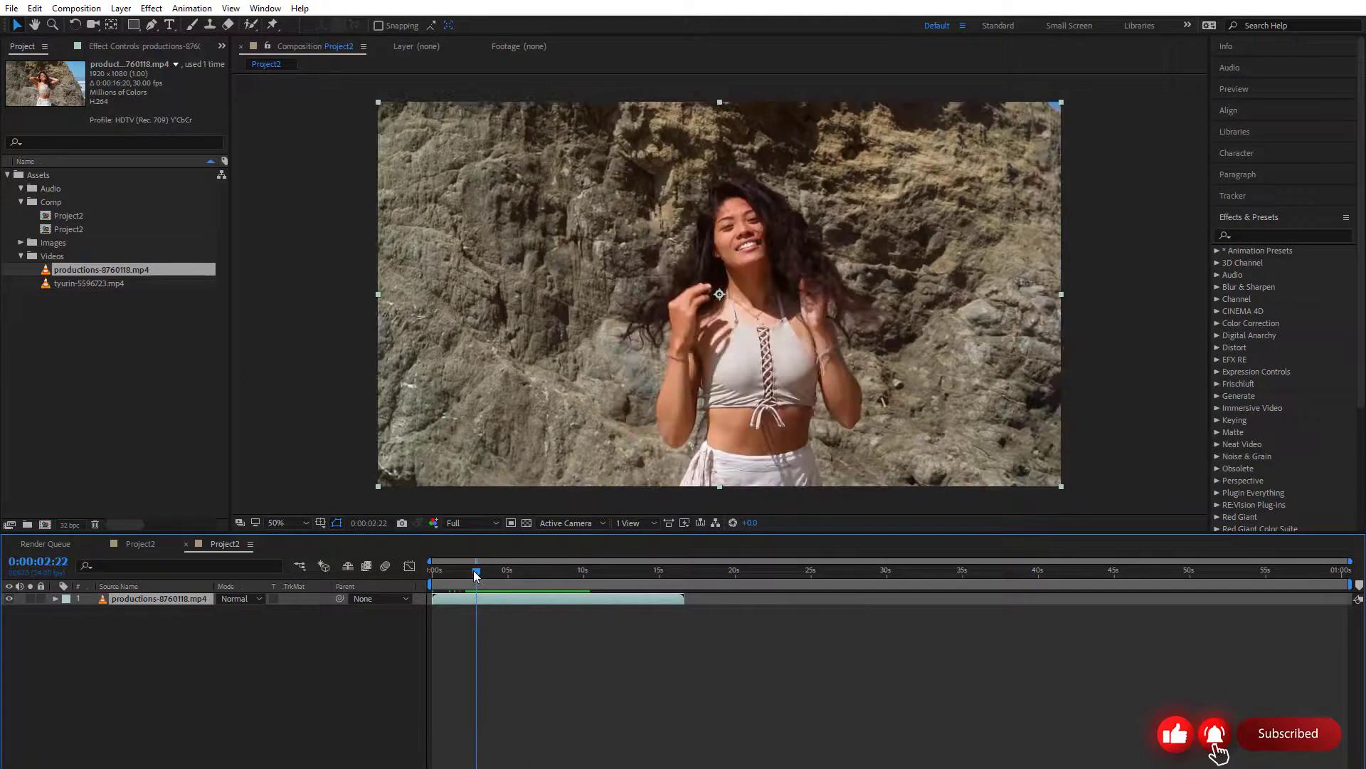
key("space")
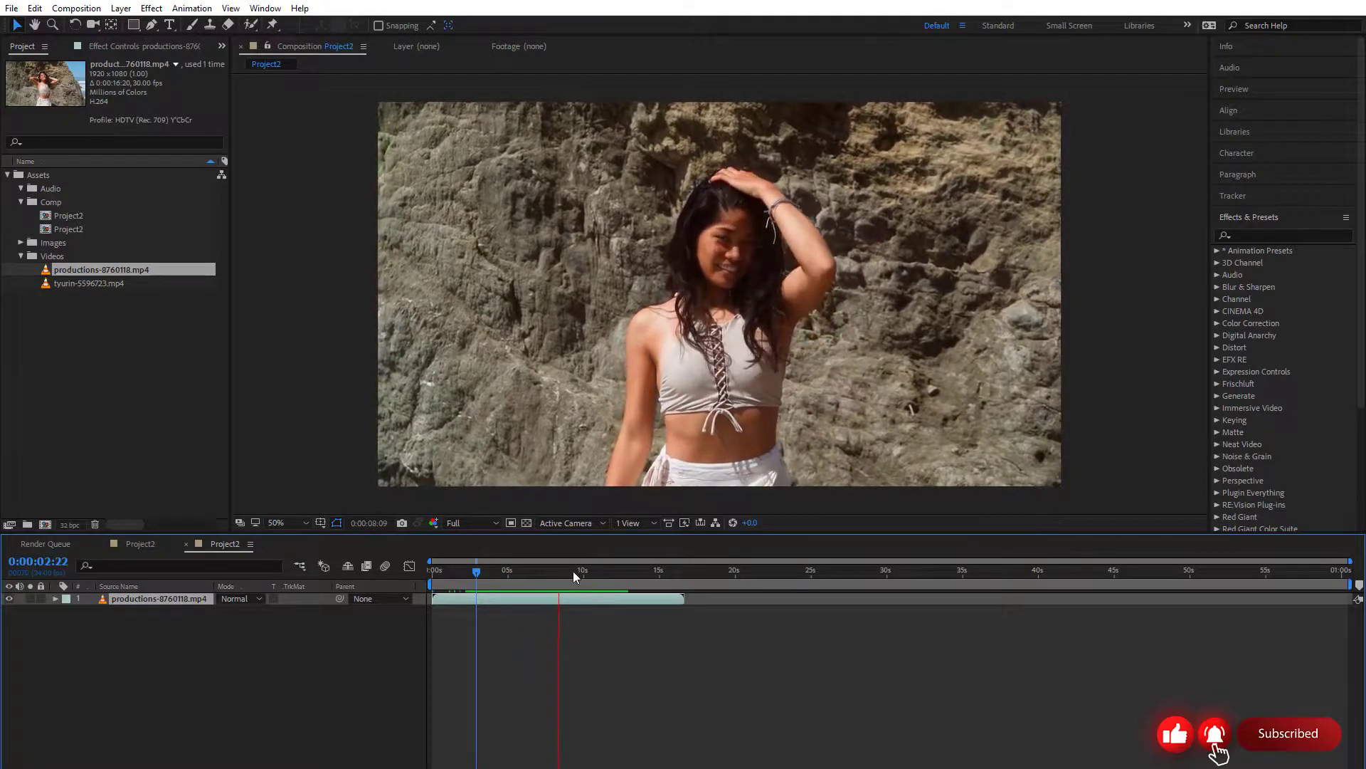
left_click_drag(574, 572, 481, 582)
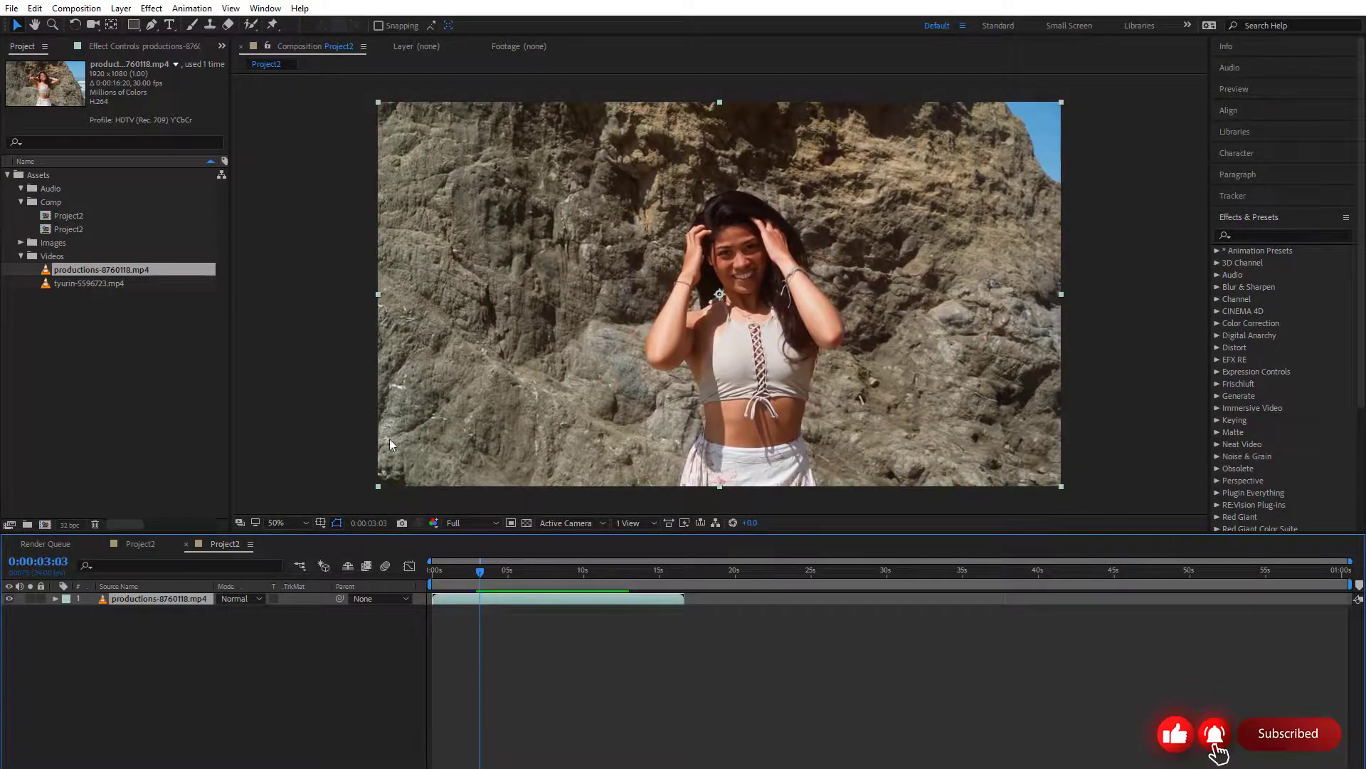
Set the composition preview magnification to Fit, and change it to Fit up to 100%
left_click(301, 523)
left_click(300, 543)
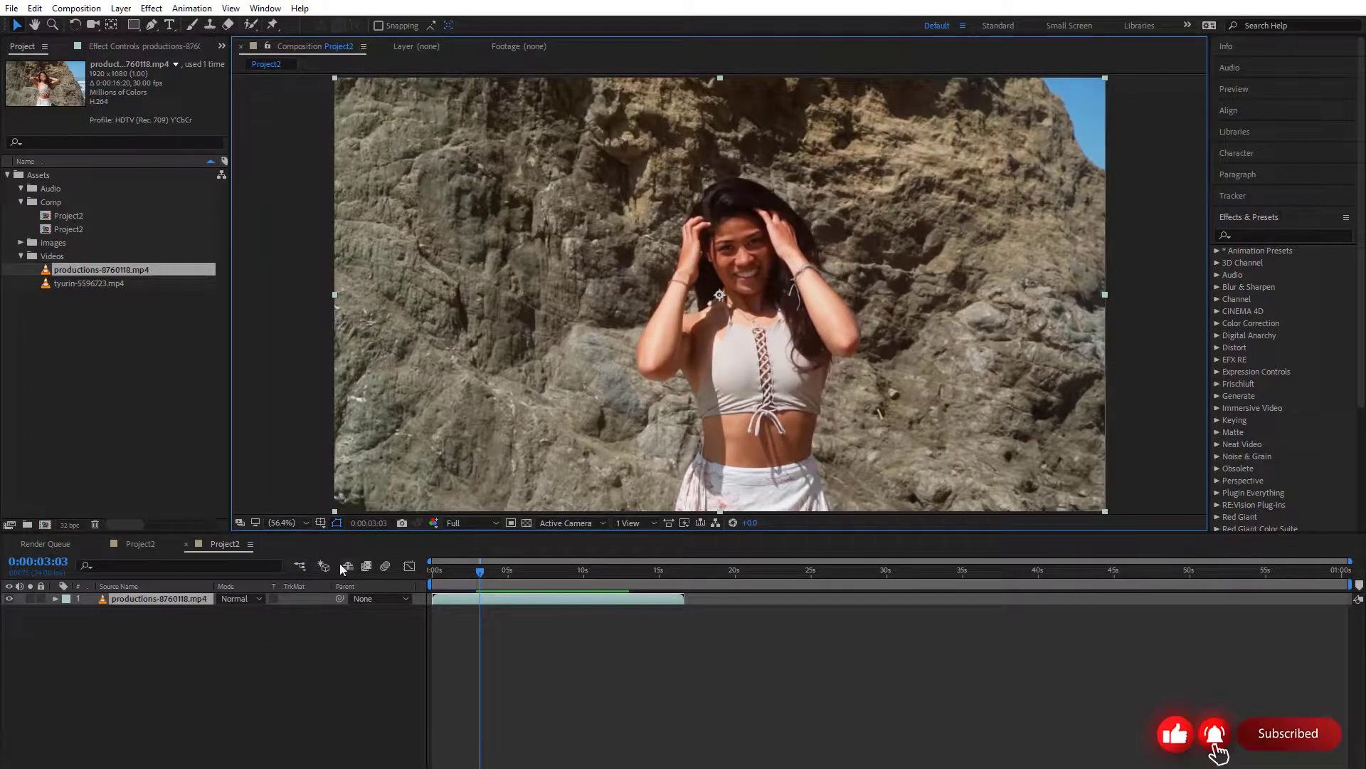
left_click(303, 523)
left_click(311, 562)
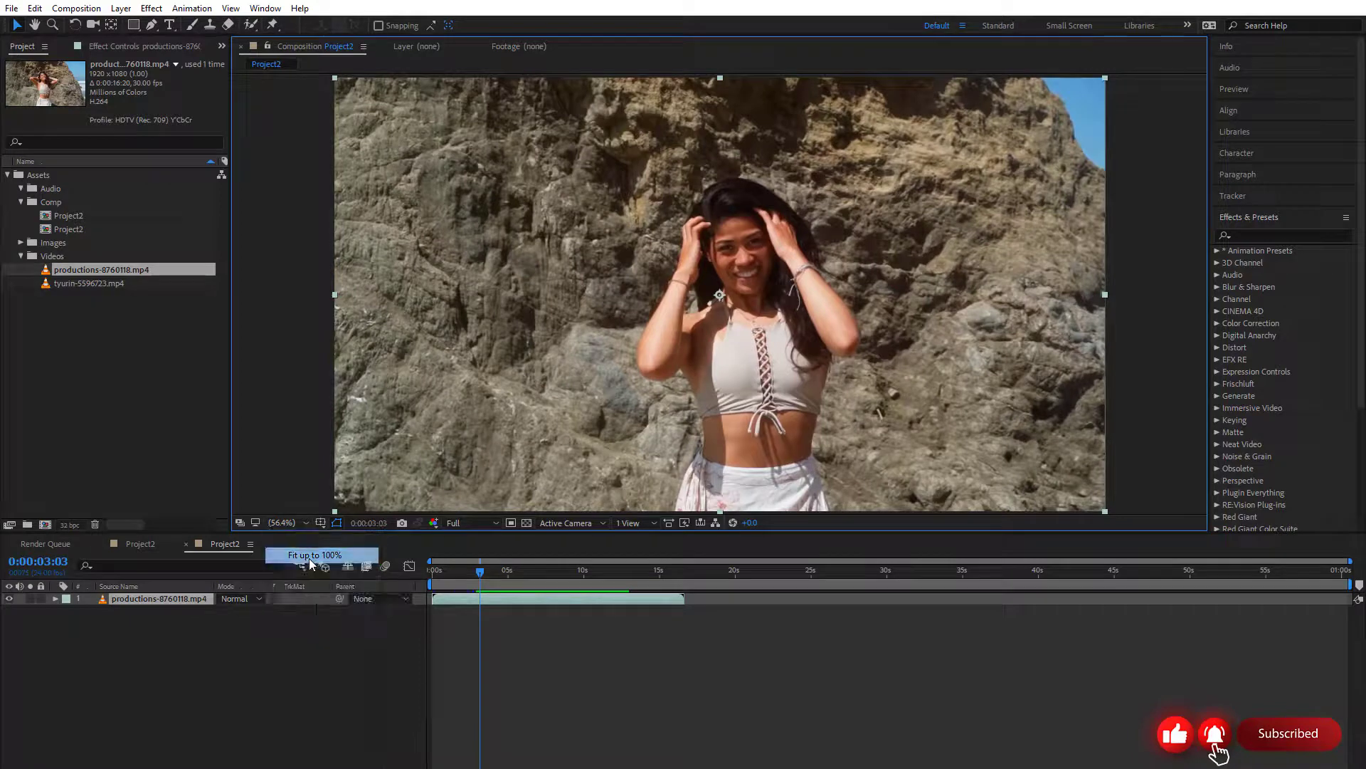
Try the 33.3%, 100% and 800% preview magnifications, and restore Fit up to 100%
left_click(301, 523)
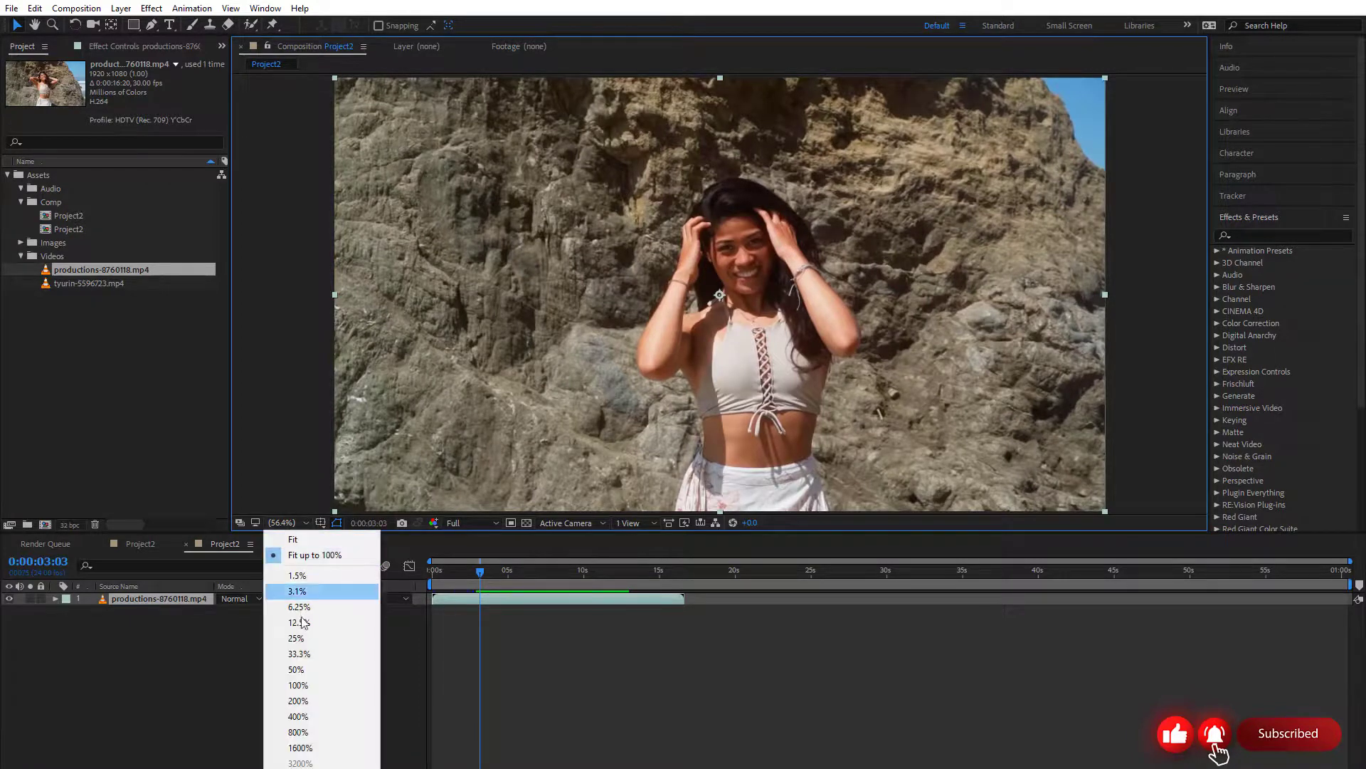
left_click(299, 654)
left_click(287, 519)
left_click(313, 685)
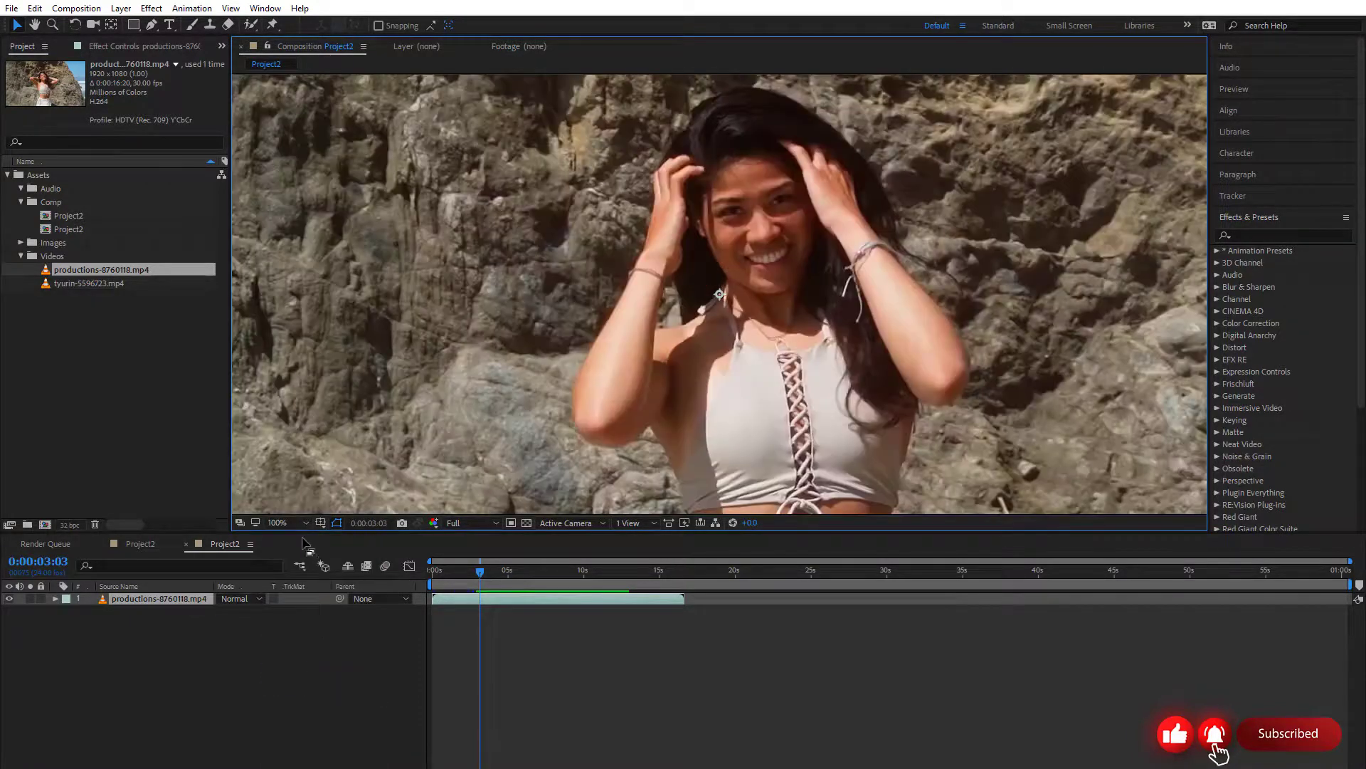
left_click(301, 523)
left_click(299, 732)
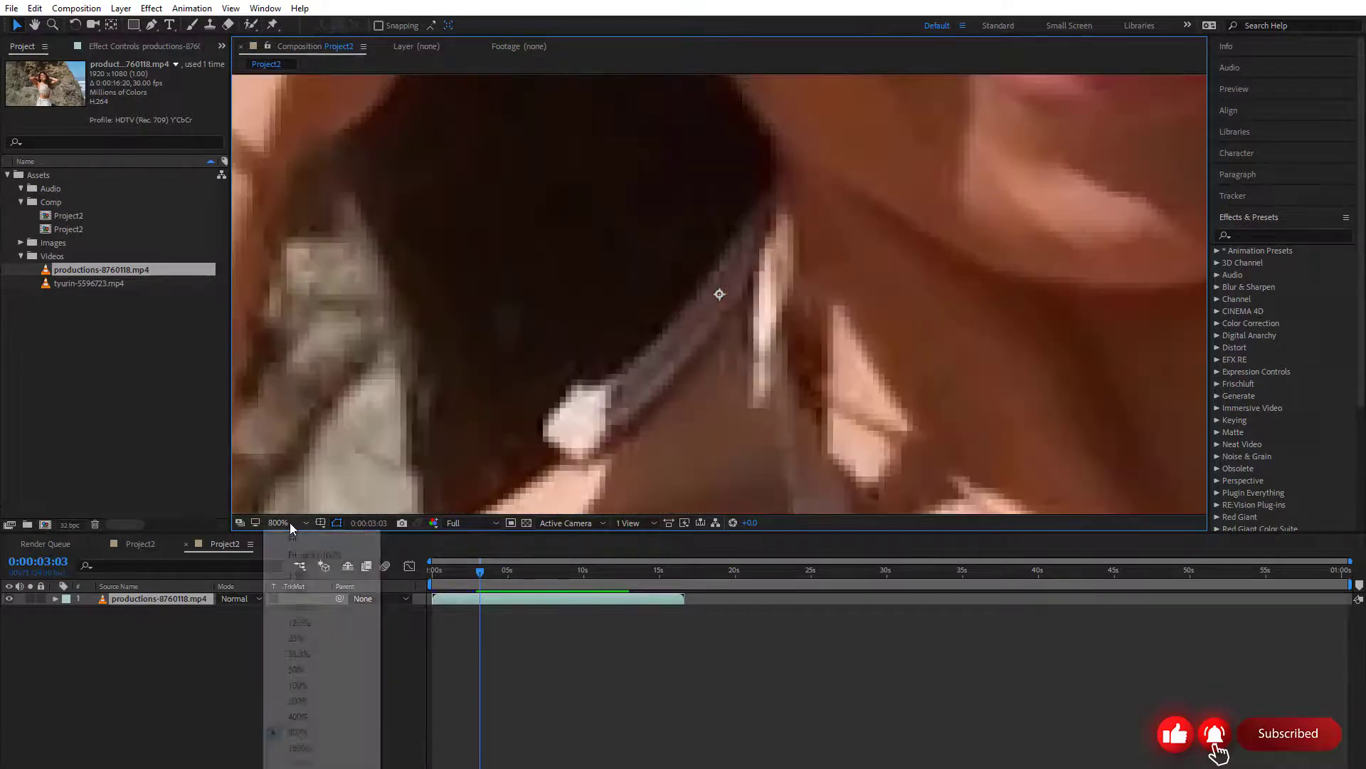
left_click(289, 523)
left_click(313, 555)
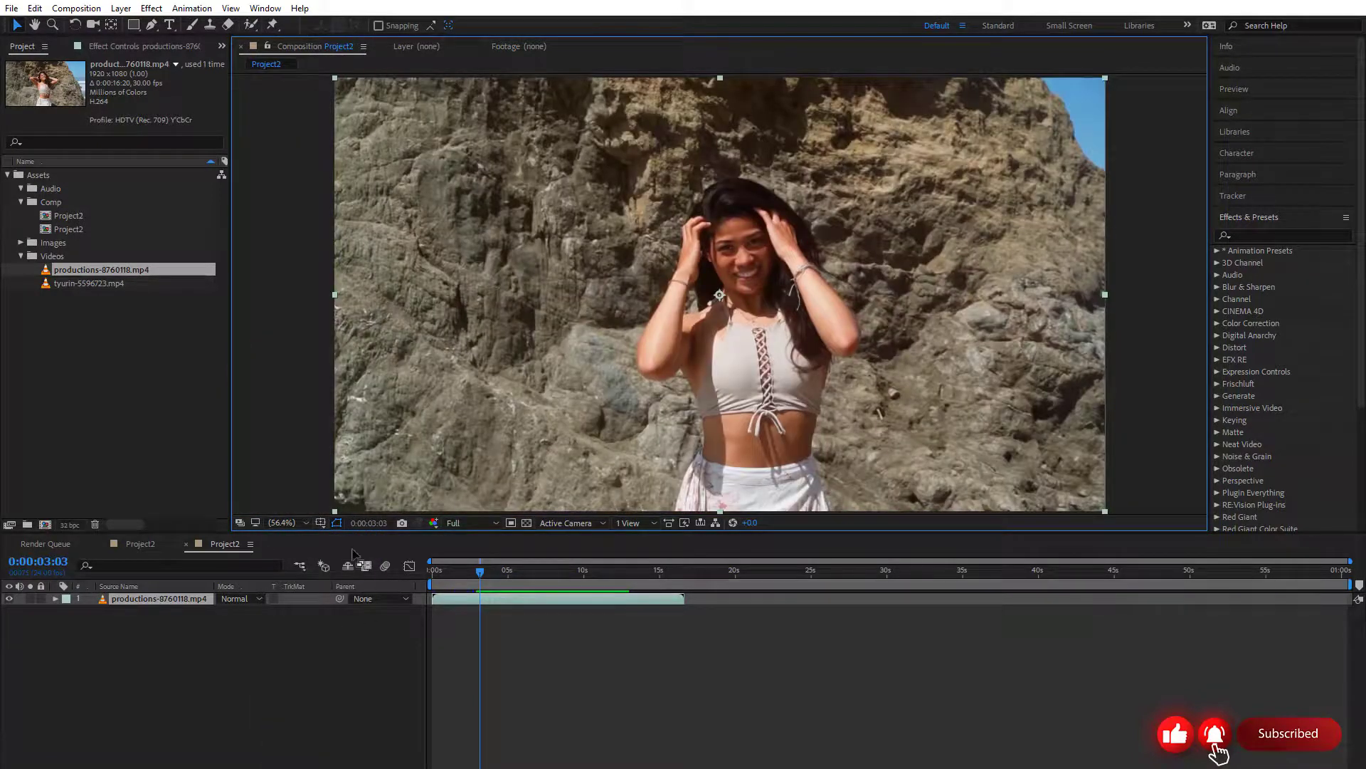
Show the Title/Action Safe margins, the grid and the rulers in the composition preview
left_click(322, 526)
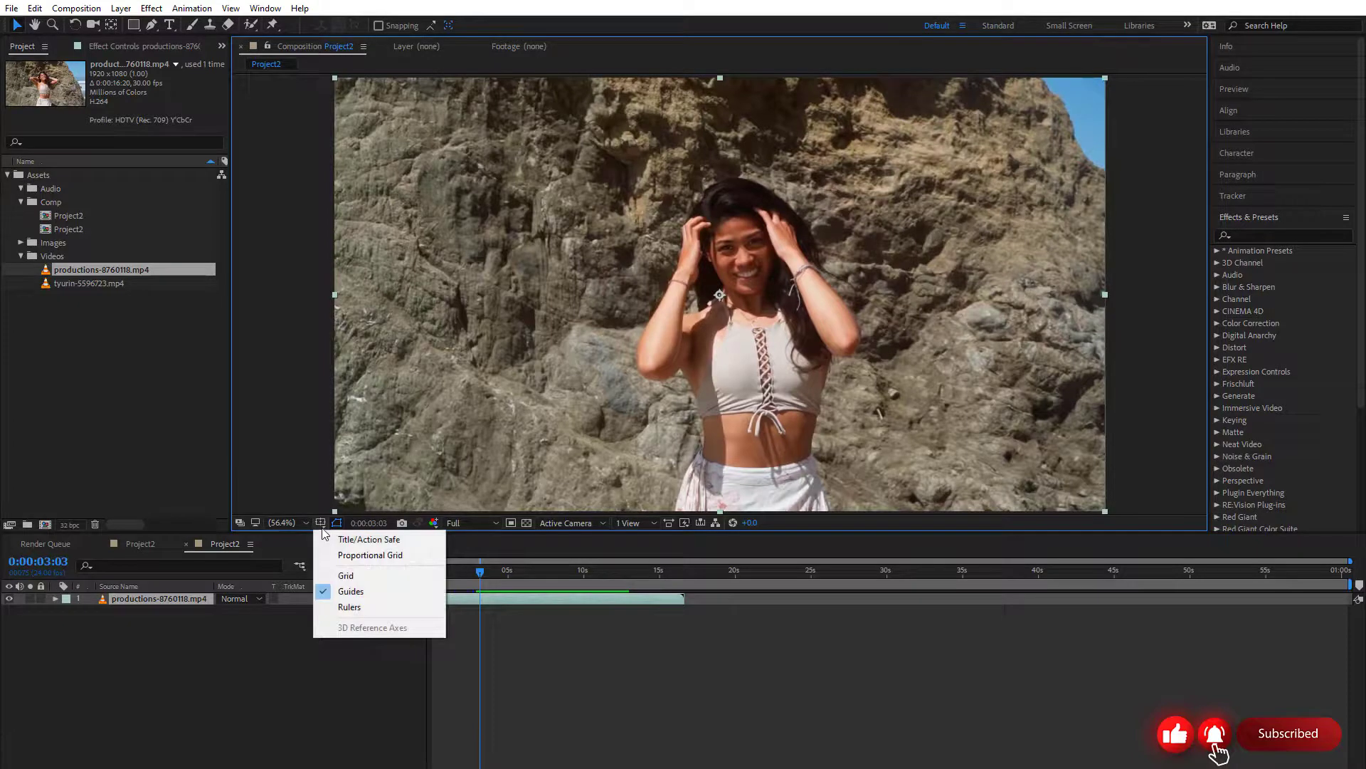
left_click(369, 539)
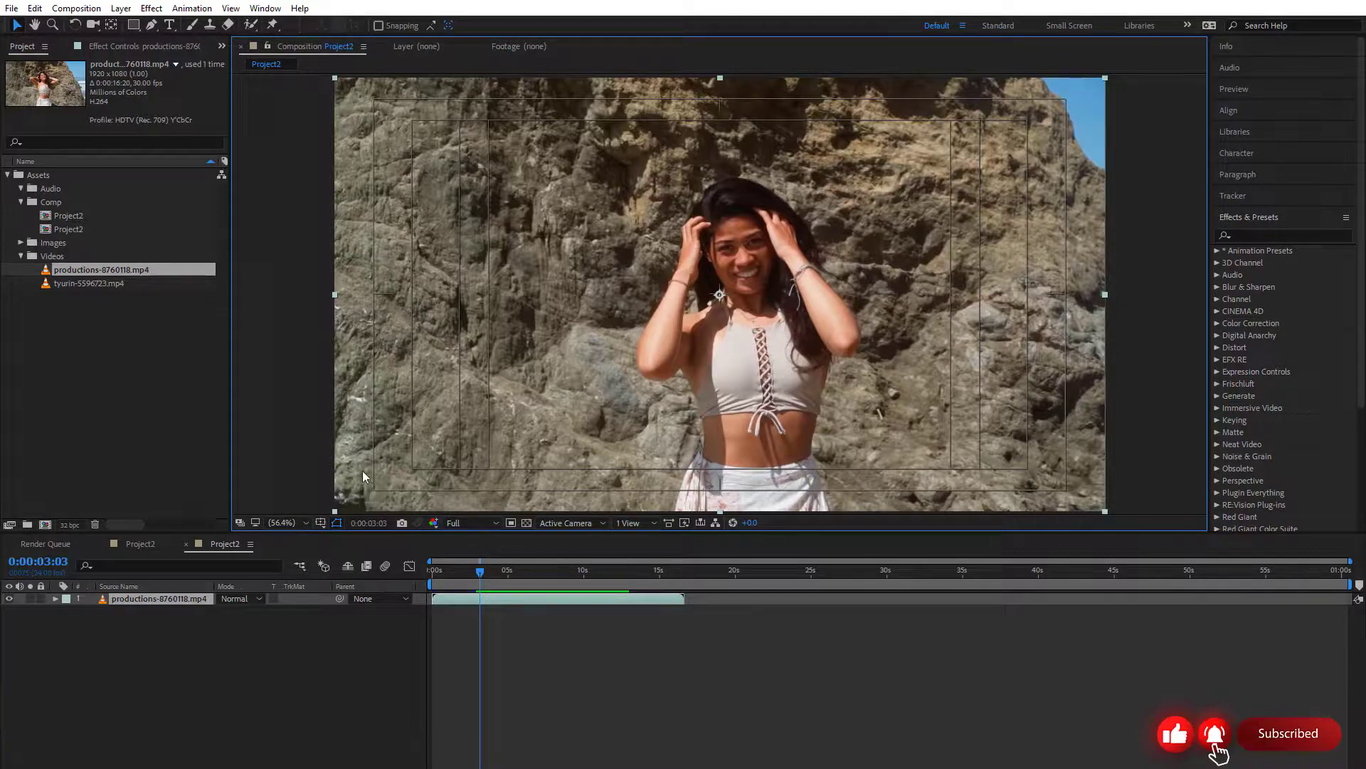
left_click(322, 523)
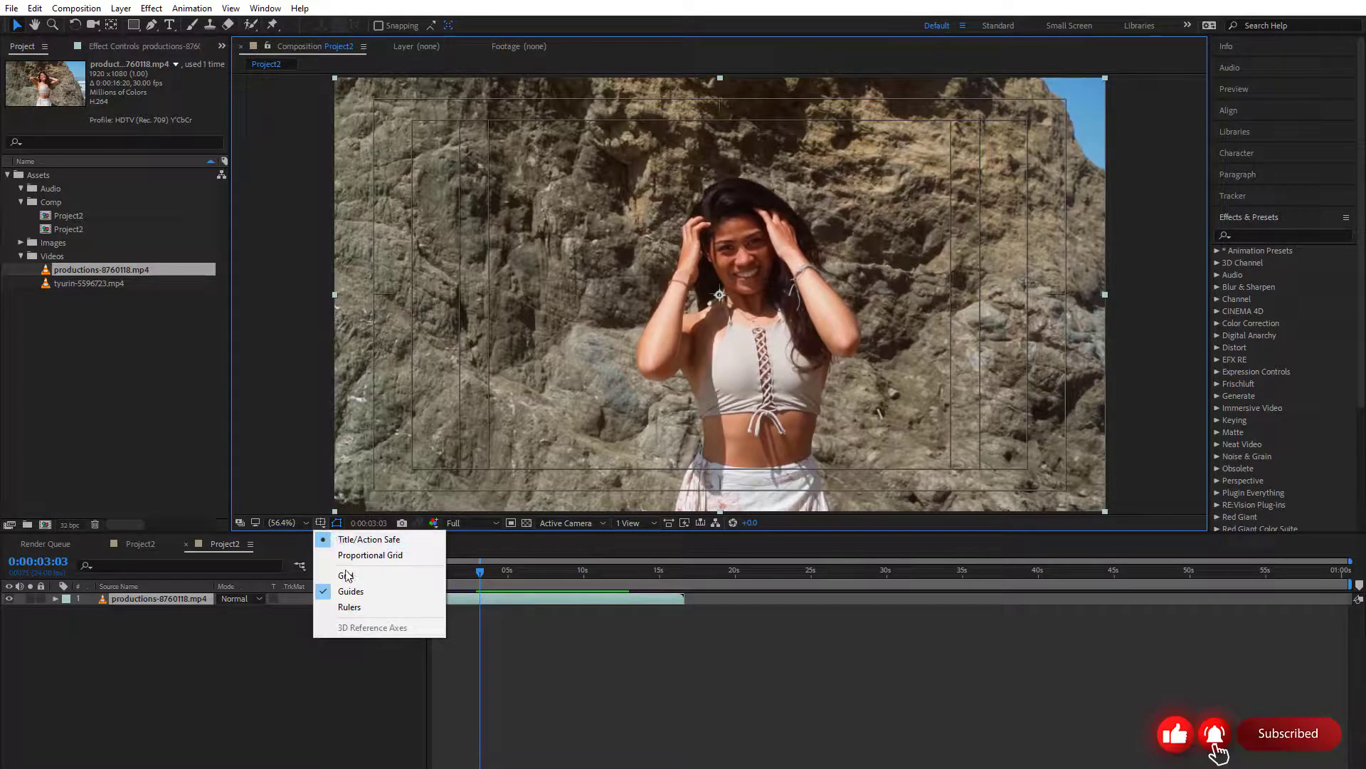
left_click(349, 573)
left_click(322, 523)
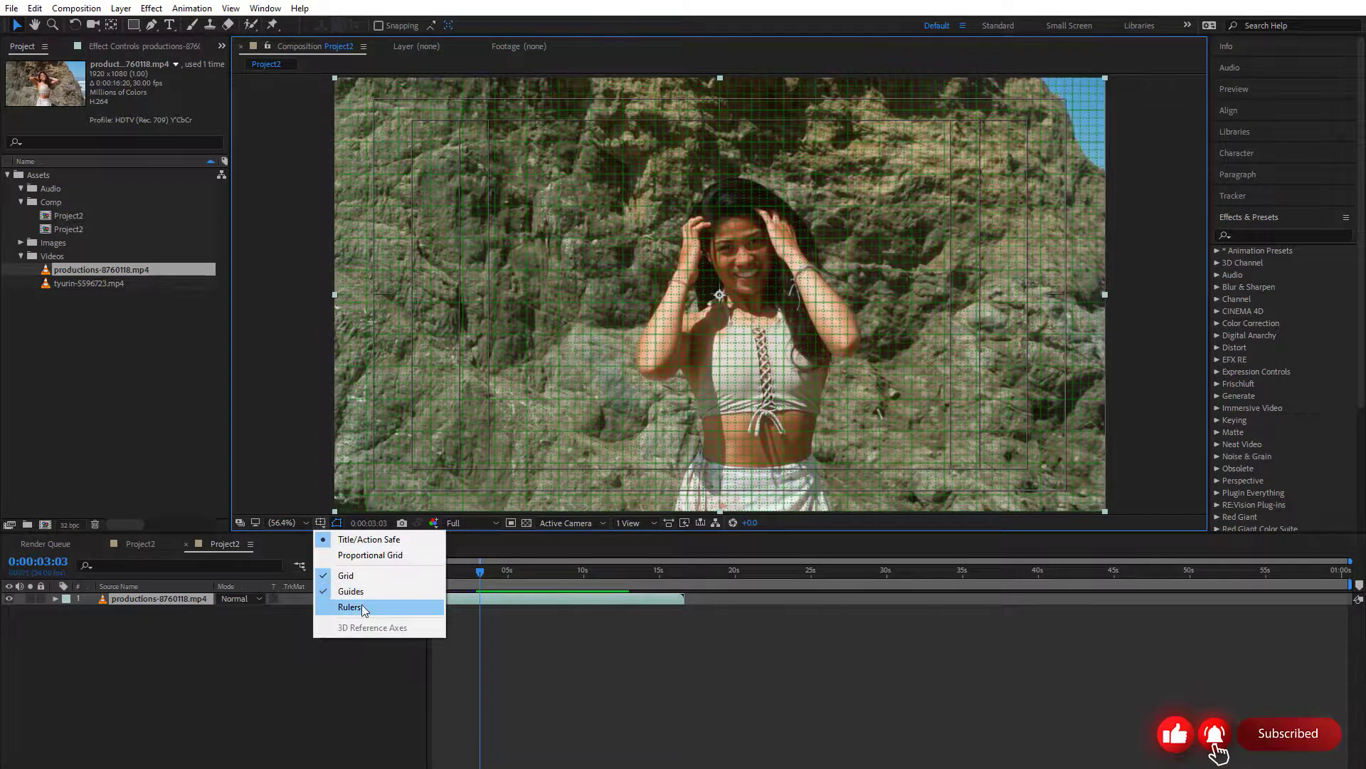
left_click(349, 604)
Hide the Title/Action Safe margins and the grid, and pull a guide from the horizontal ruler and discard it
left_click(320, 523)
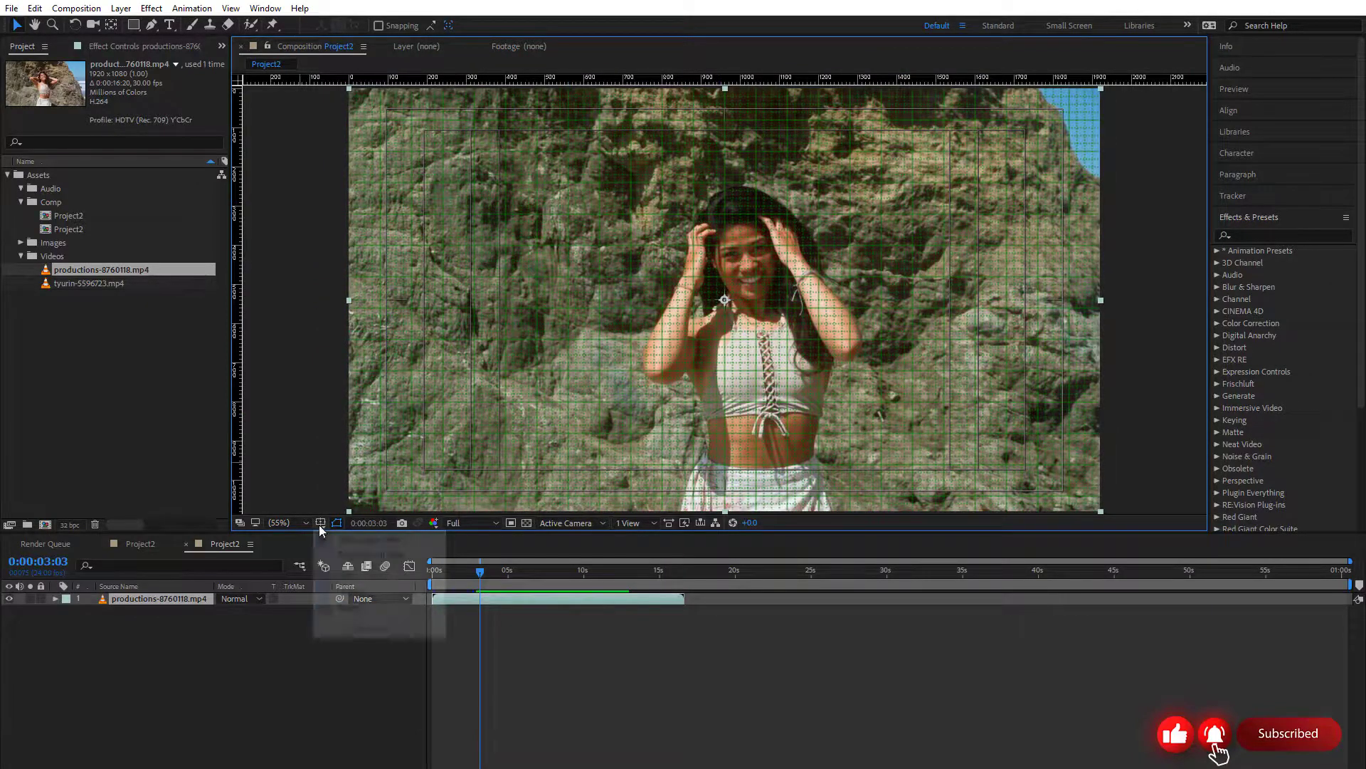
left_click(333, 543)
left_click(321, 523)
left_click(346, 575)
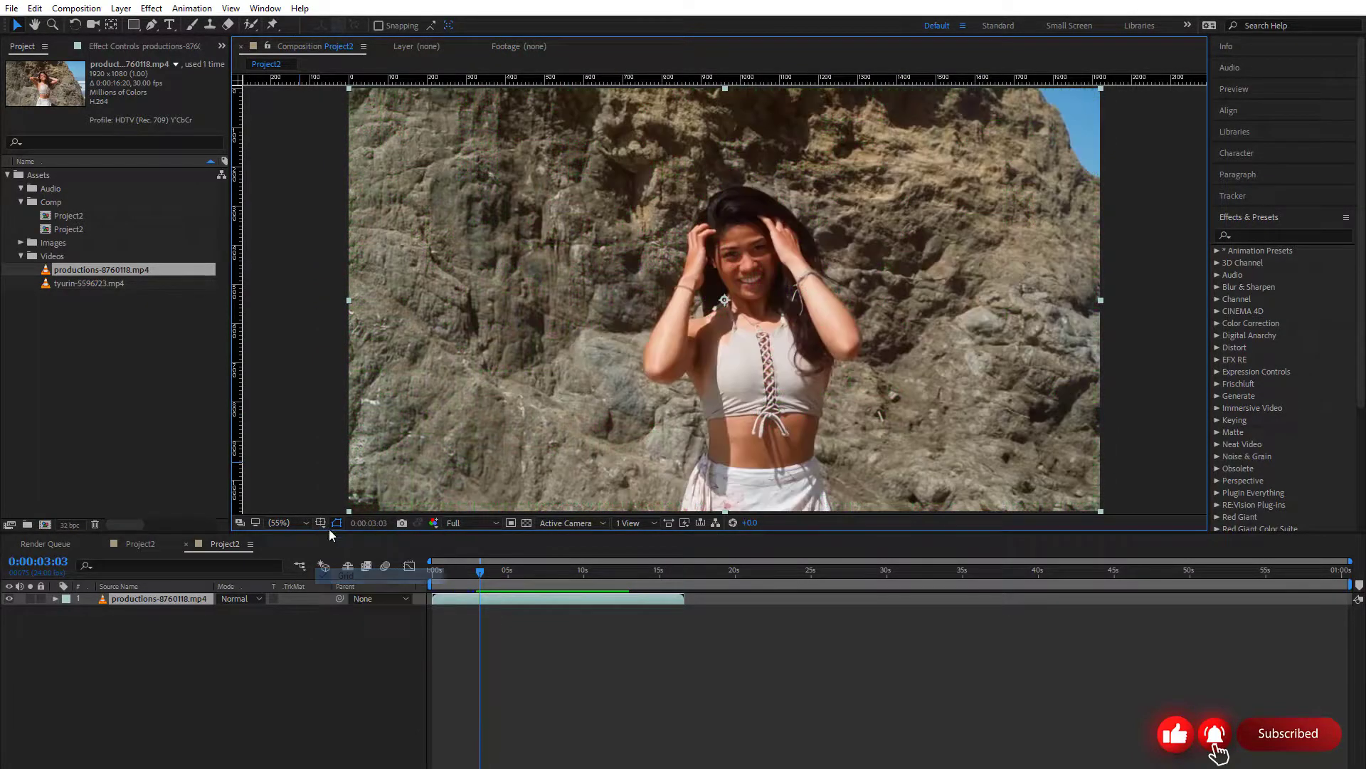
left_click(322, 523)
left_click(331, 528)
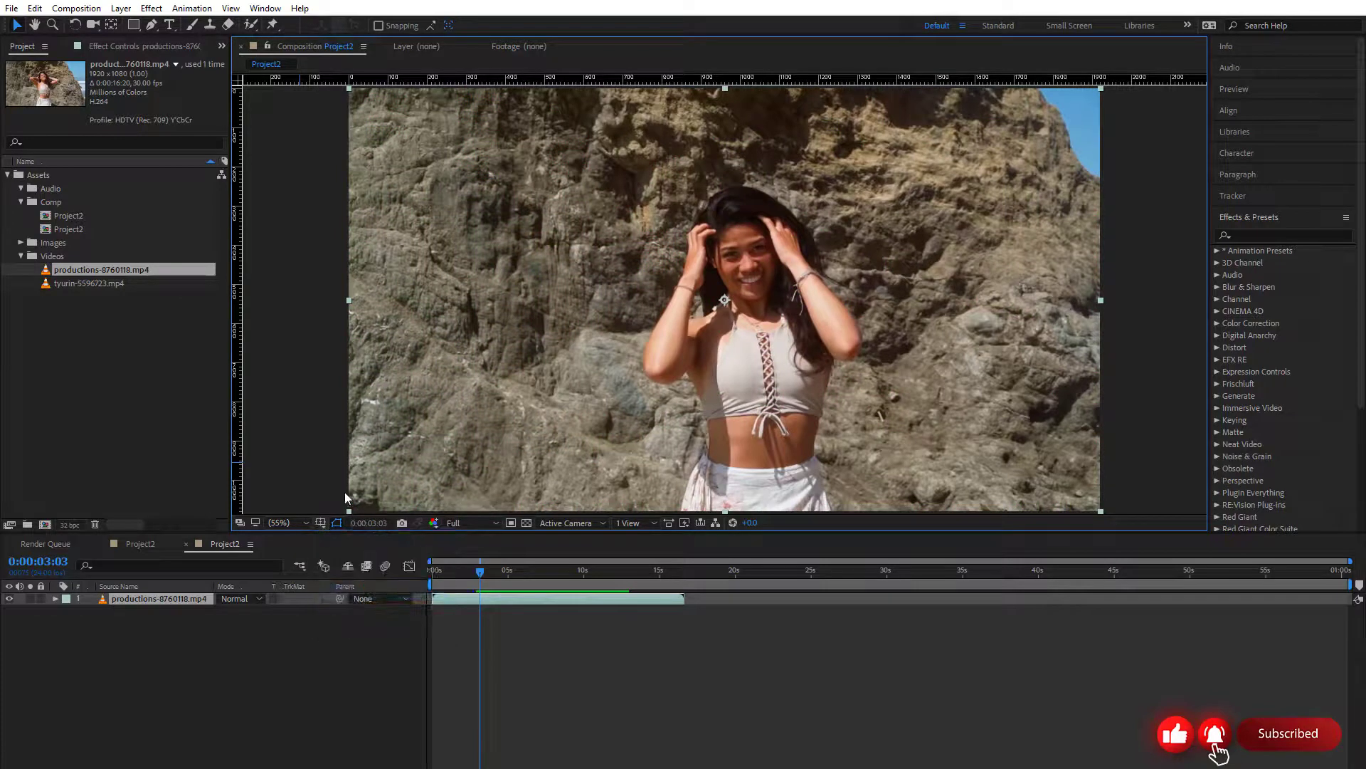
left_click_drag(502, 79, 515, 10)
Move the playhead to 0:00:03:15, accept that value in Go to Time, and scrub the playhead on to 0:00:10:03
mouse_move(484, 574)
left_mouse_down()
mouse_move(532, 577)
mouse_move(459, 570)
mouse_move(588, 573)
mouse_move(487, 574)
left_mouse_up()
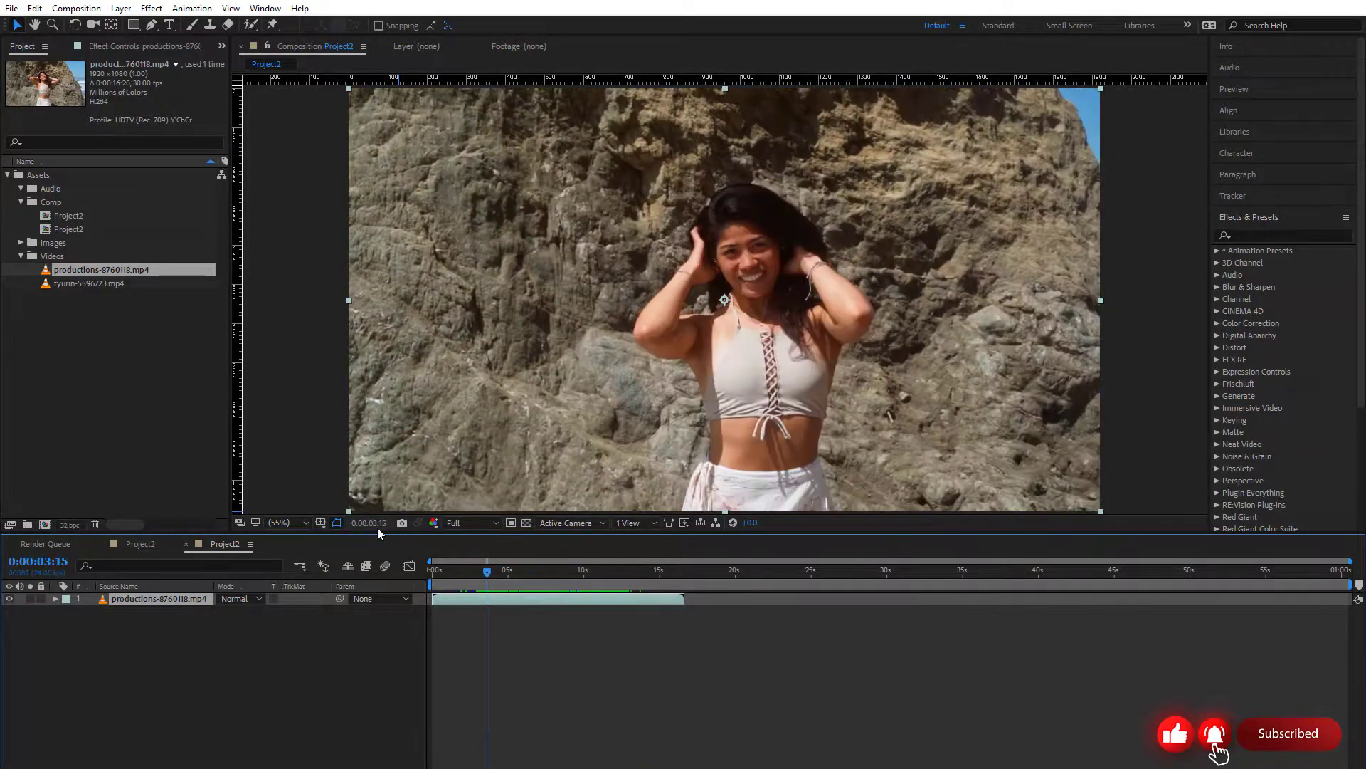
left_click(374, 524)
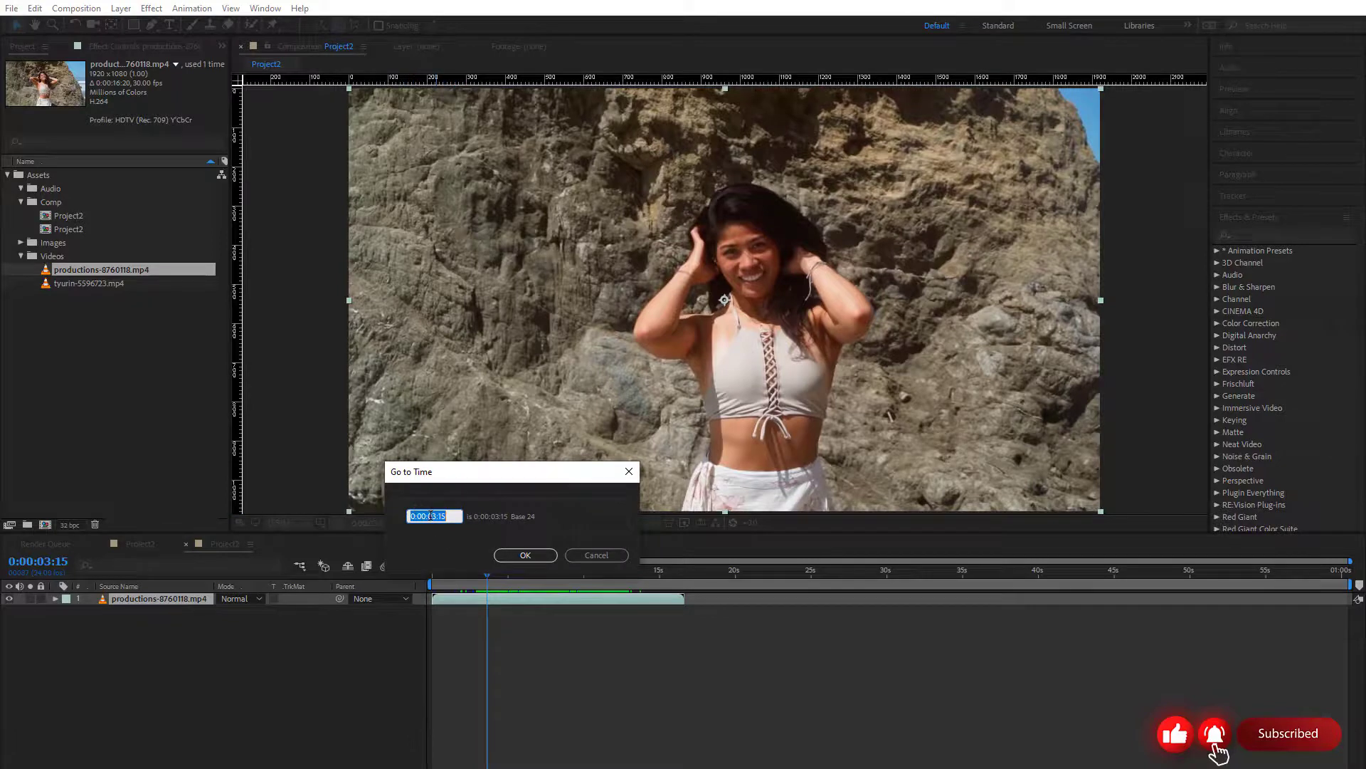
left_click(433, 516)
left_click(524, 556)
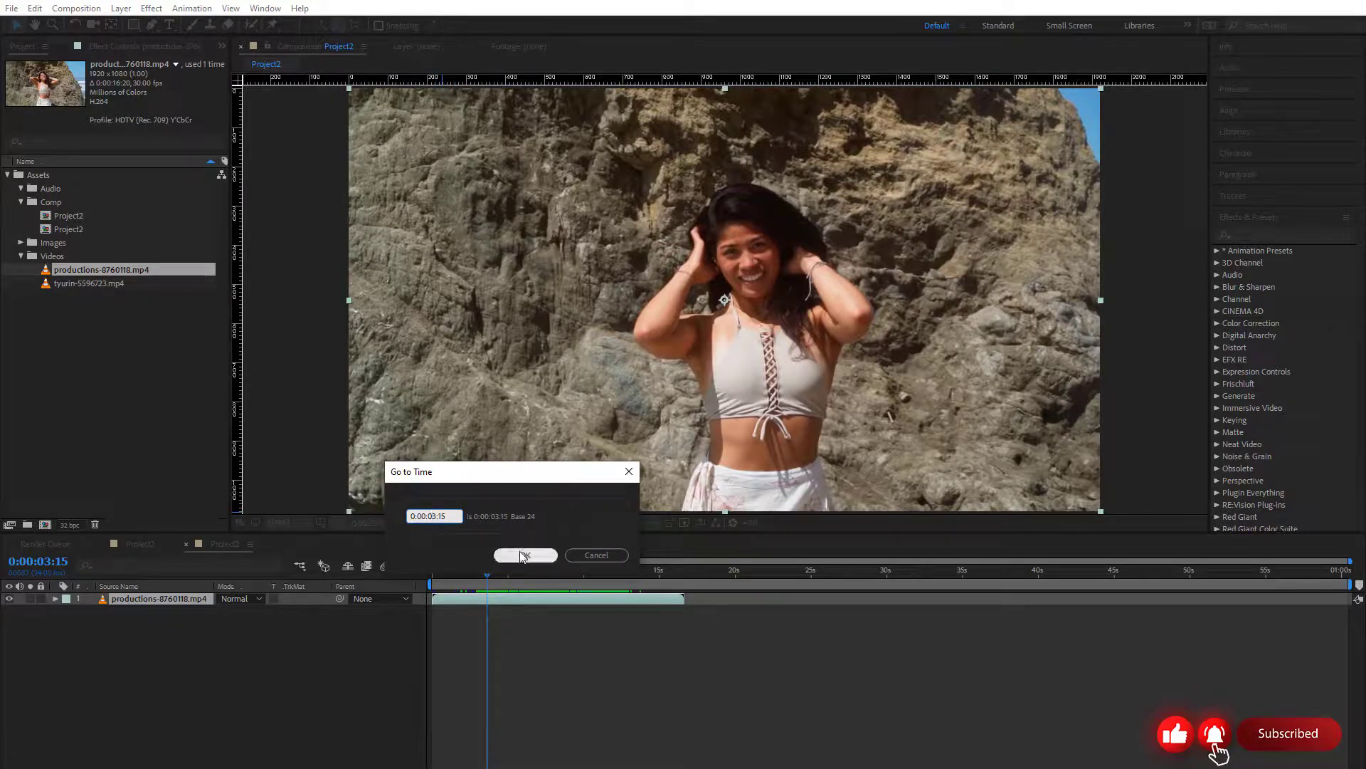
left_click_drag(489, 570, 586, 579)
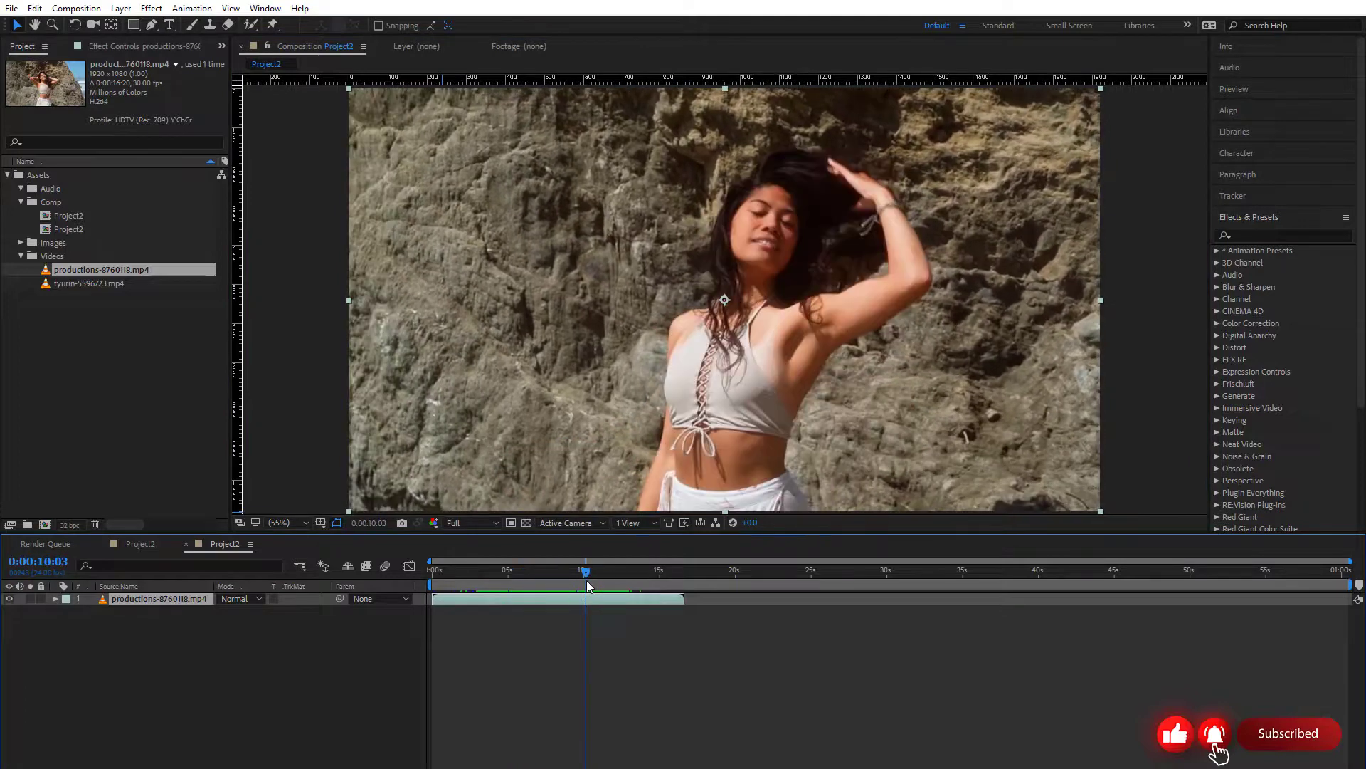
Take a snapshot of the frame at 0:00:10:03, move the playhead to 0:00:13:01, and show the snapshot against the current frame
left_click(402, 524)
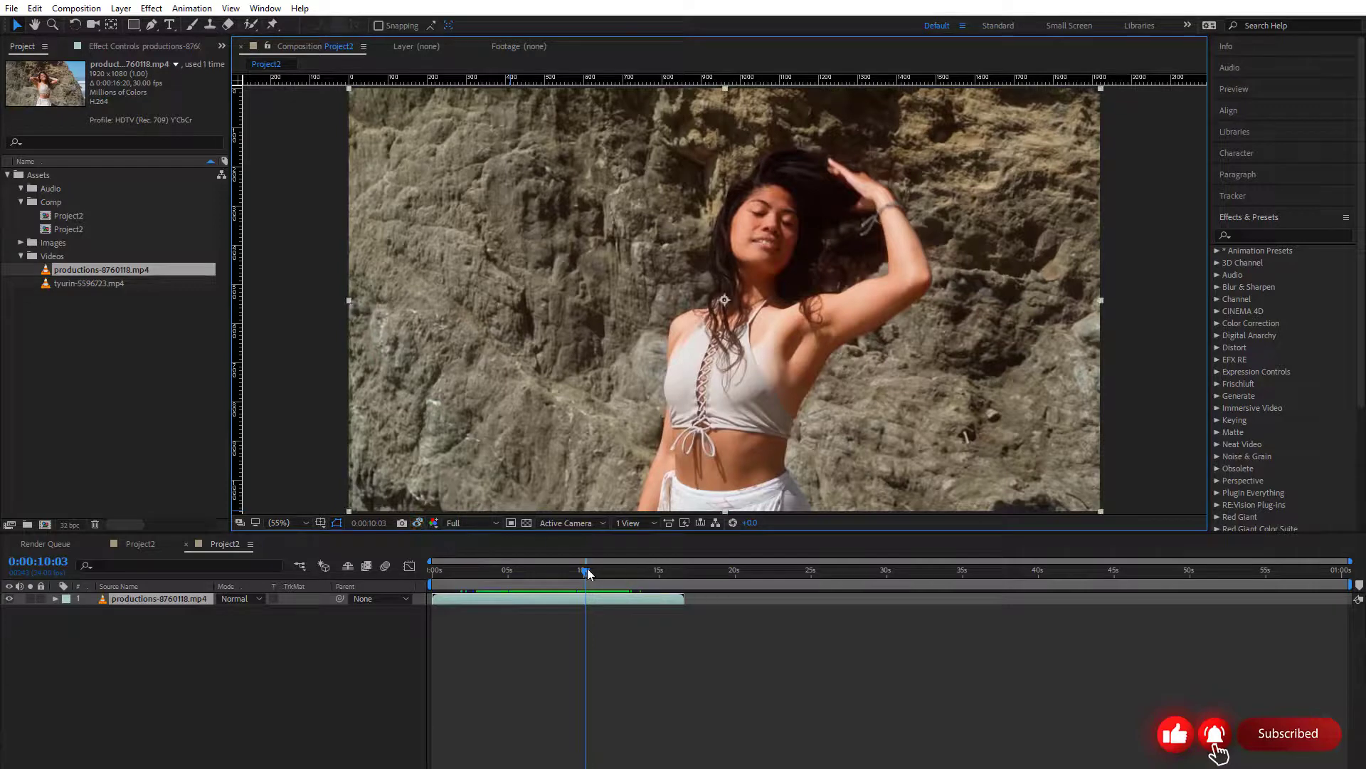
left_click_drag(585, 571, 628, 572)
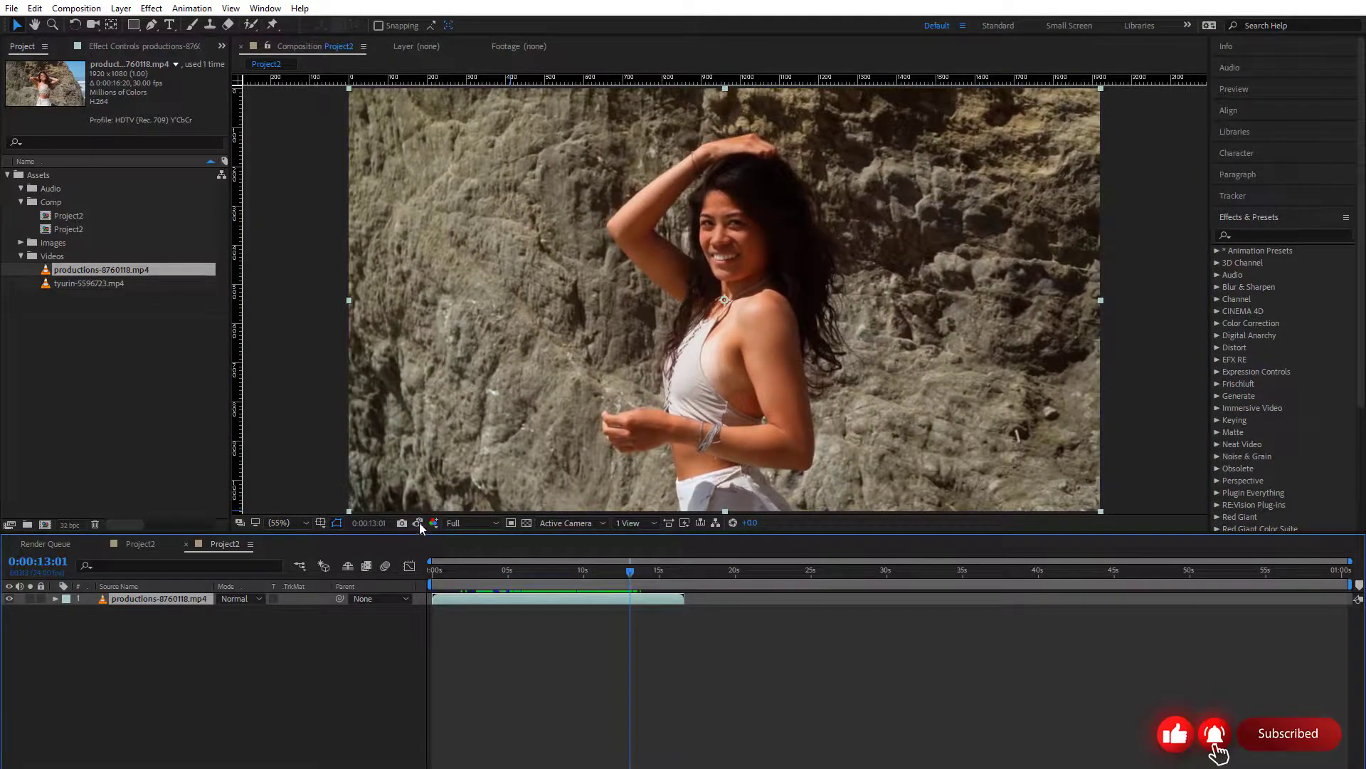
left_click(418, 522)
left_click(419, 522)
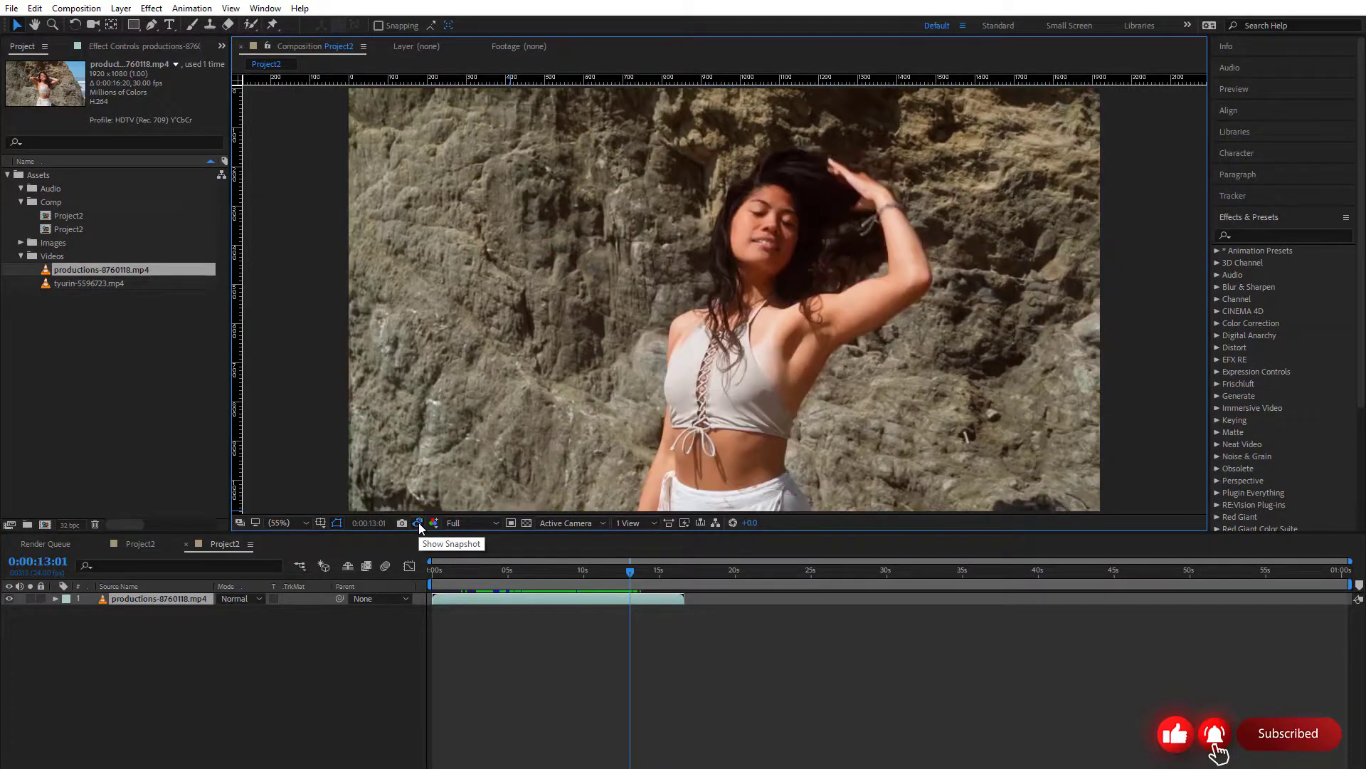
left_click(419, 523)
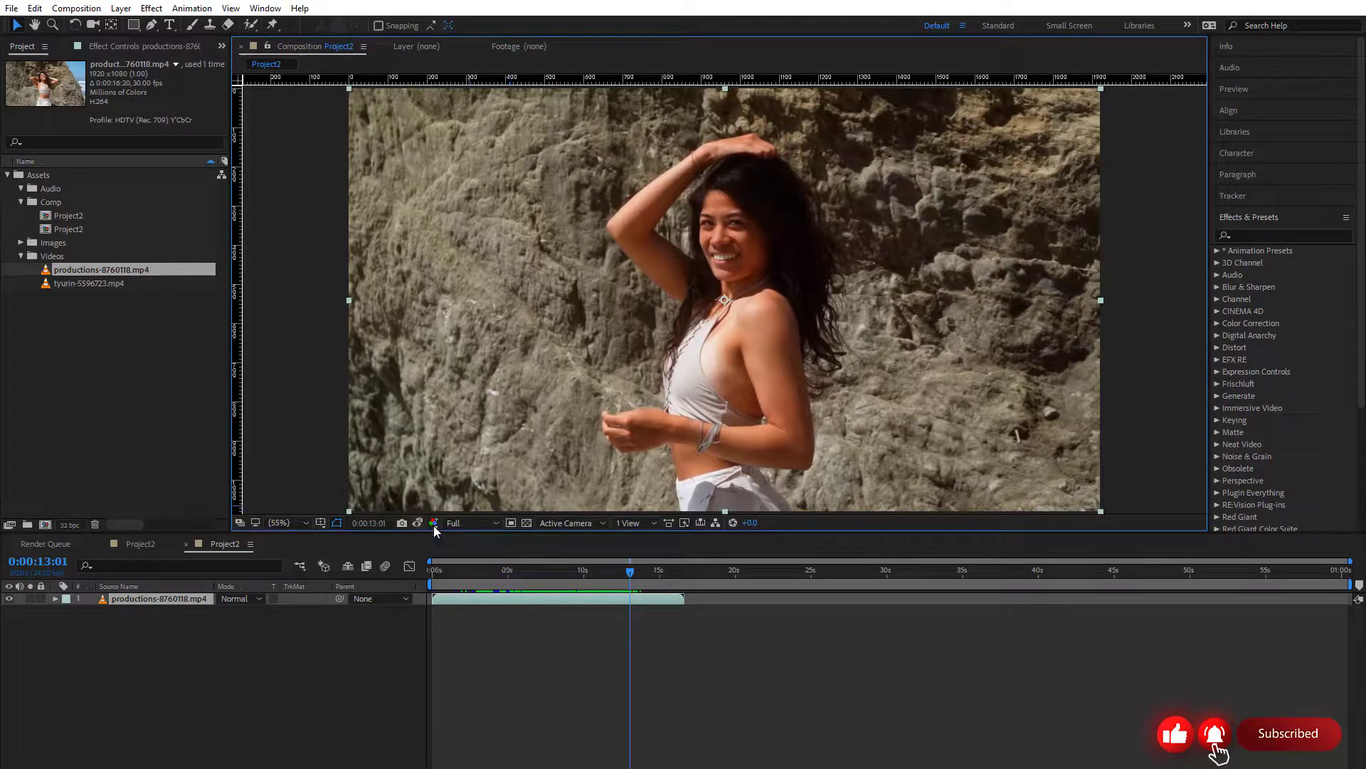
View the Red, Green and Blue channels of the preview one after another, and restore the RGB view
left_click(434, 523)
left_click(456, 560)
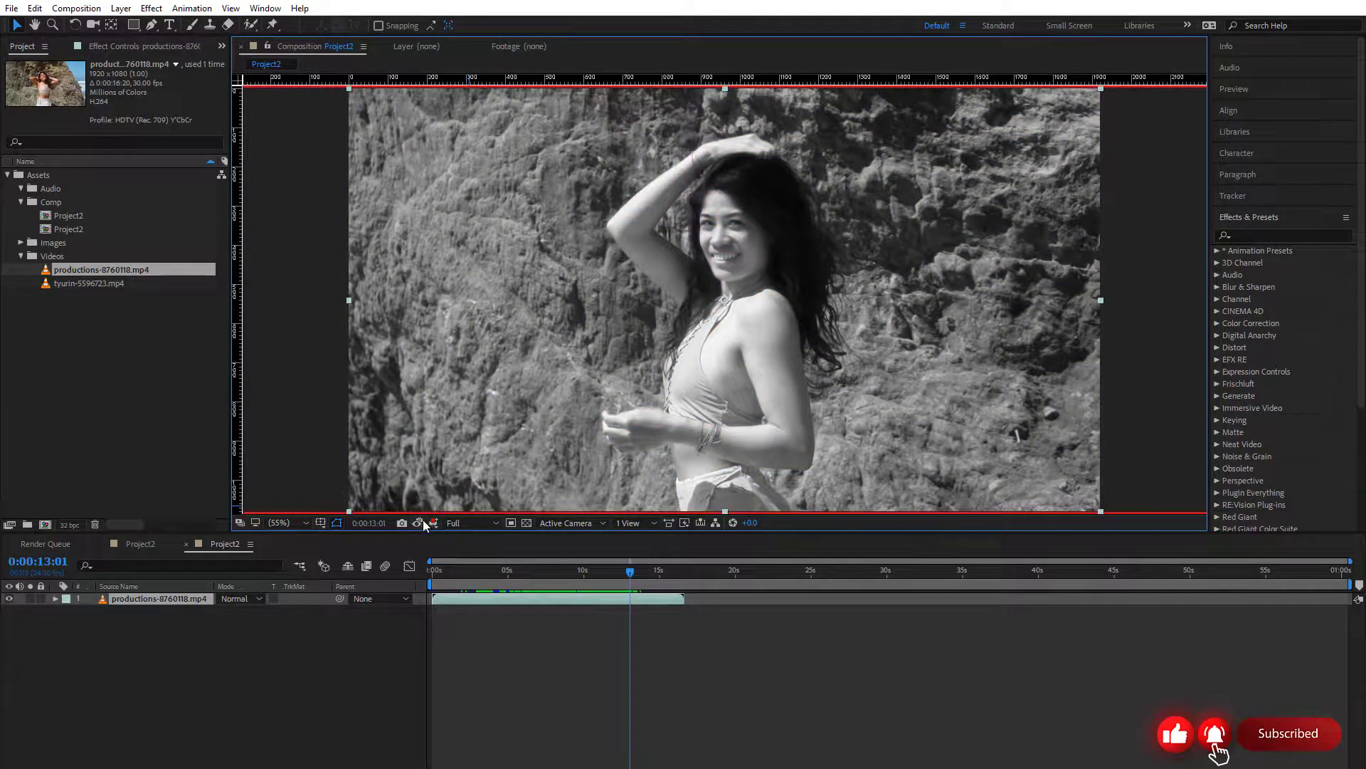
left_click(434, 523)
left_click(459, 576)
left_click(434, 523)
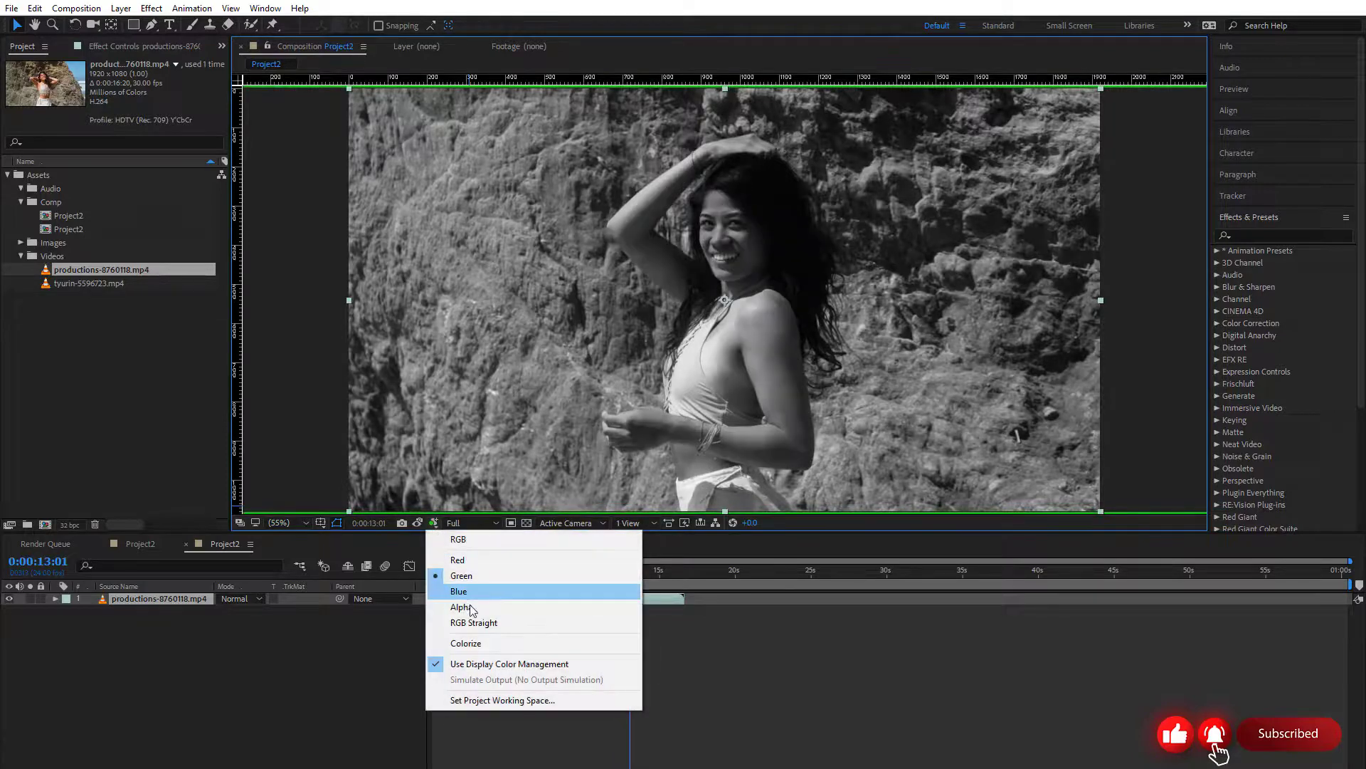
left_click(466, 591)
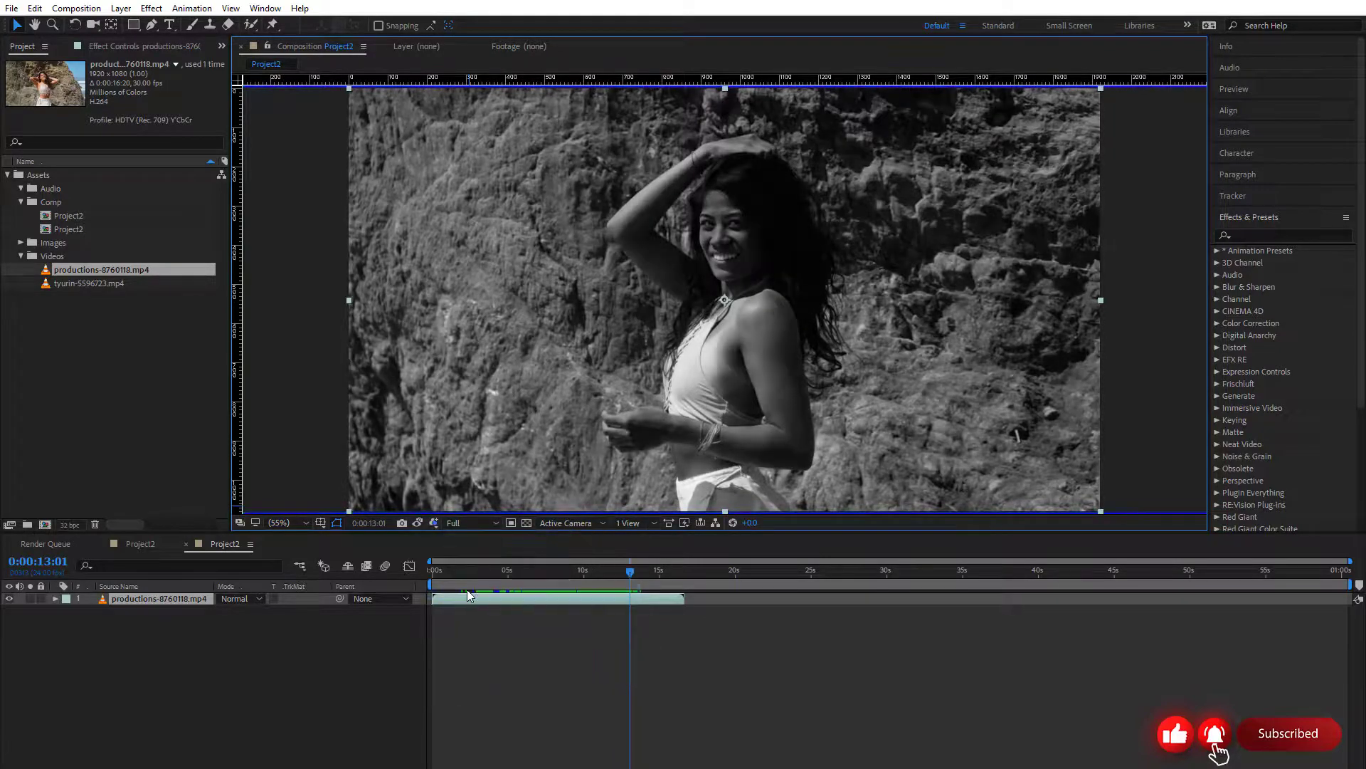
left_click(434, 523)
left_click(453, 546)
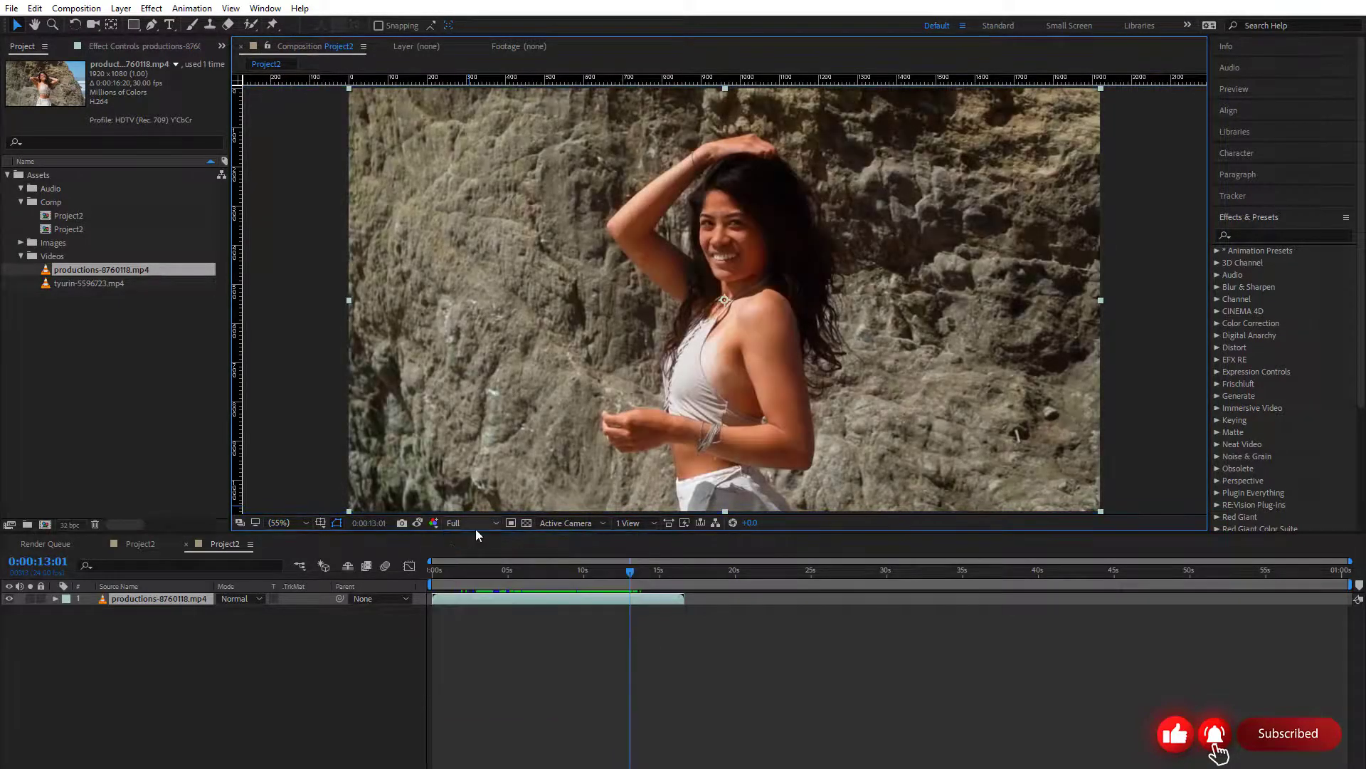
Scrub the playhead back to 0:00:03:14 and play the preview at Full resolution
left_click_drag(594, 570, 496, 576)
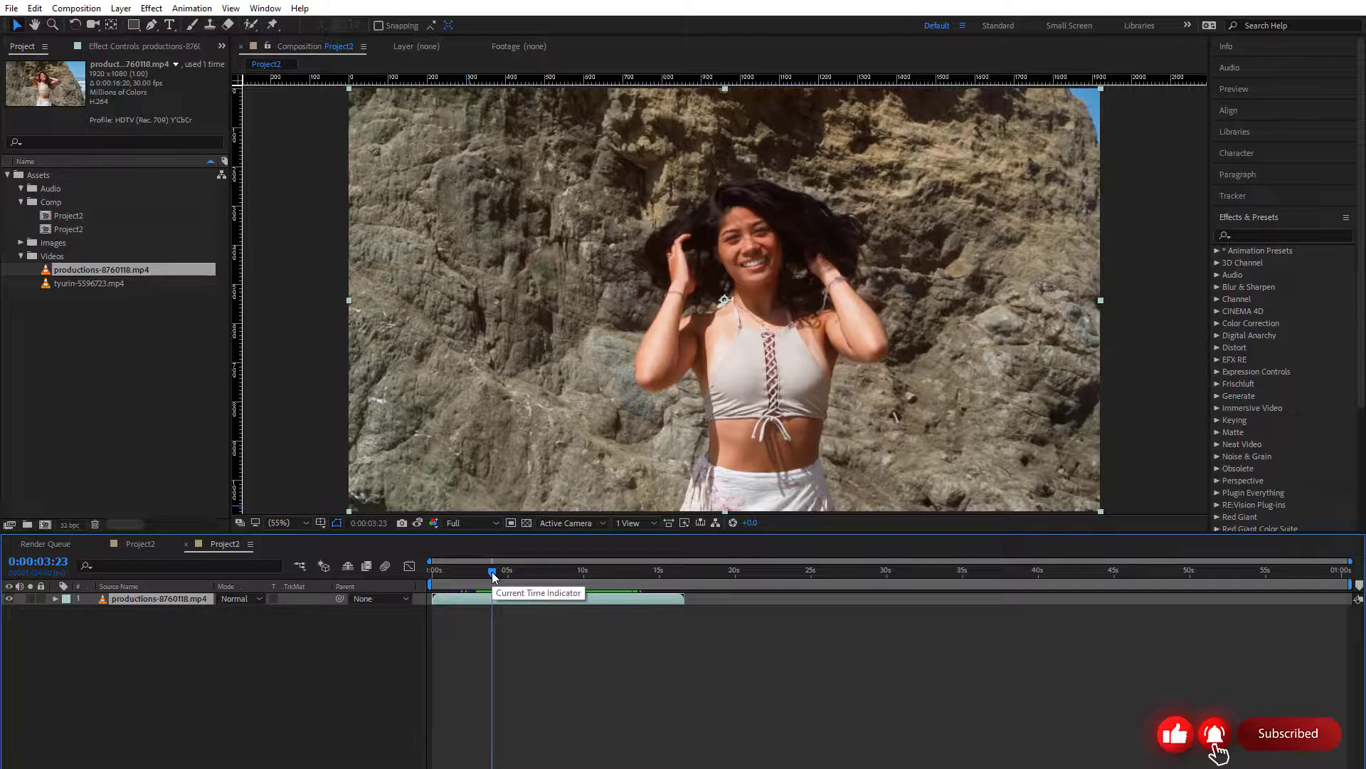
left_click_drag(495, 577, 489, 577)
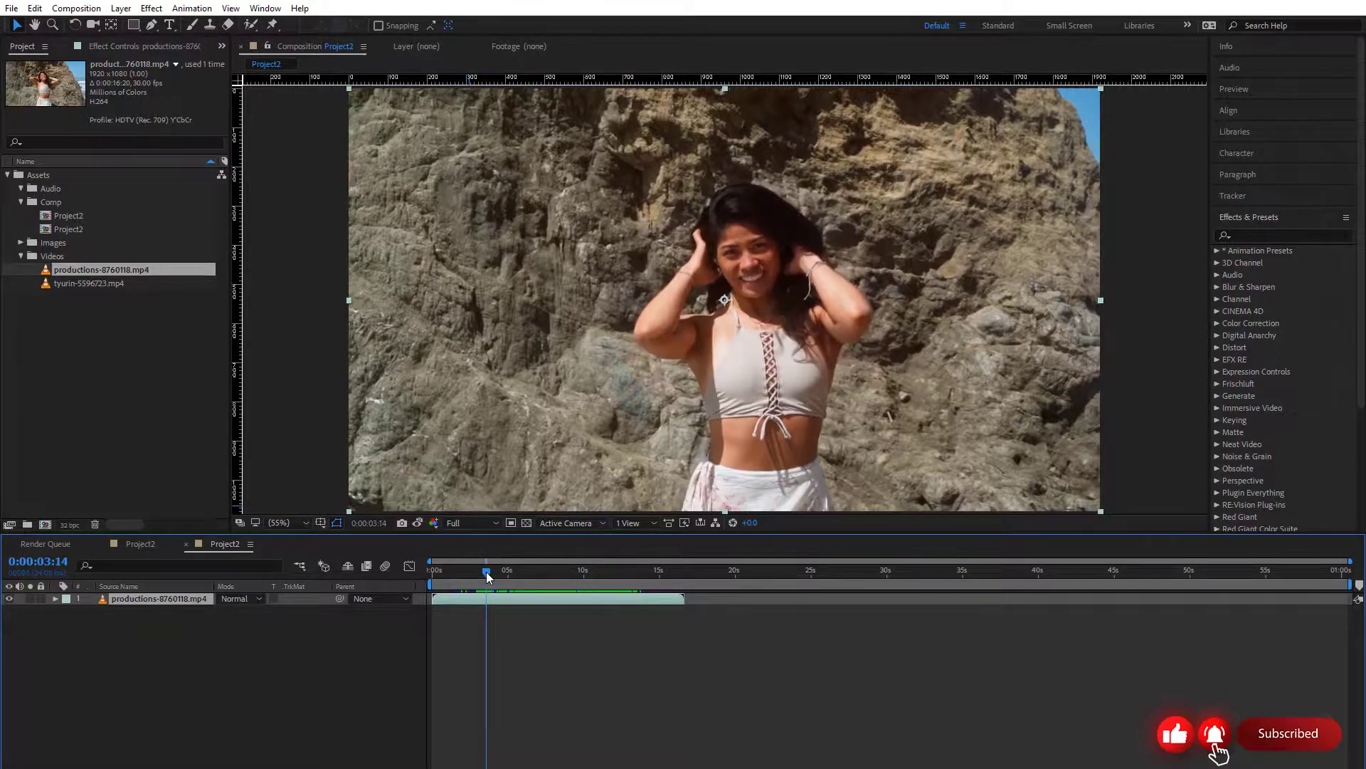
key("space")
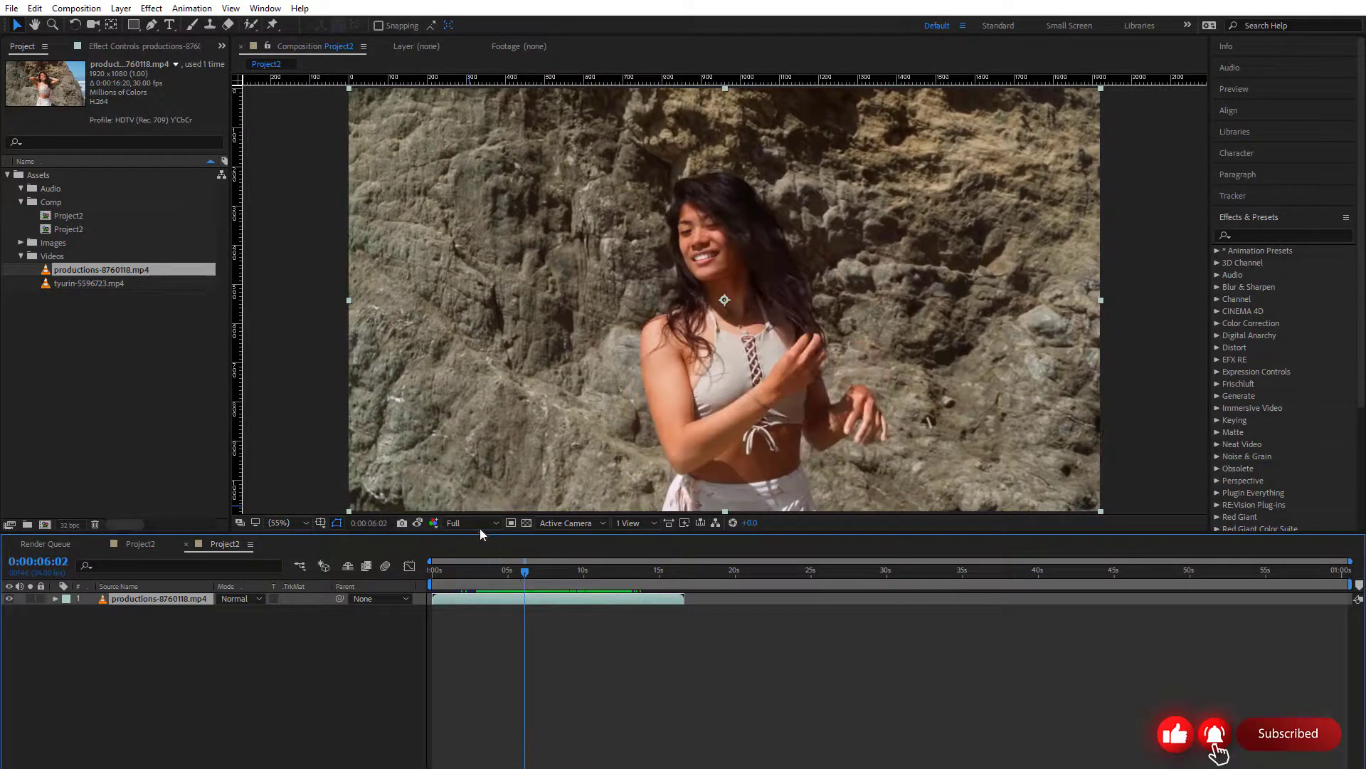
Set the preview resolution to Half and play the composition from its beginning
left_click(480, 527)
left_click(486, 578)
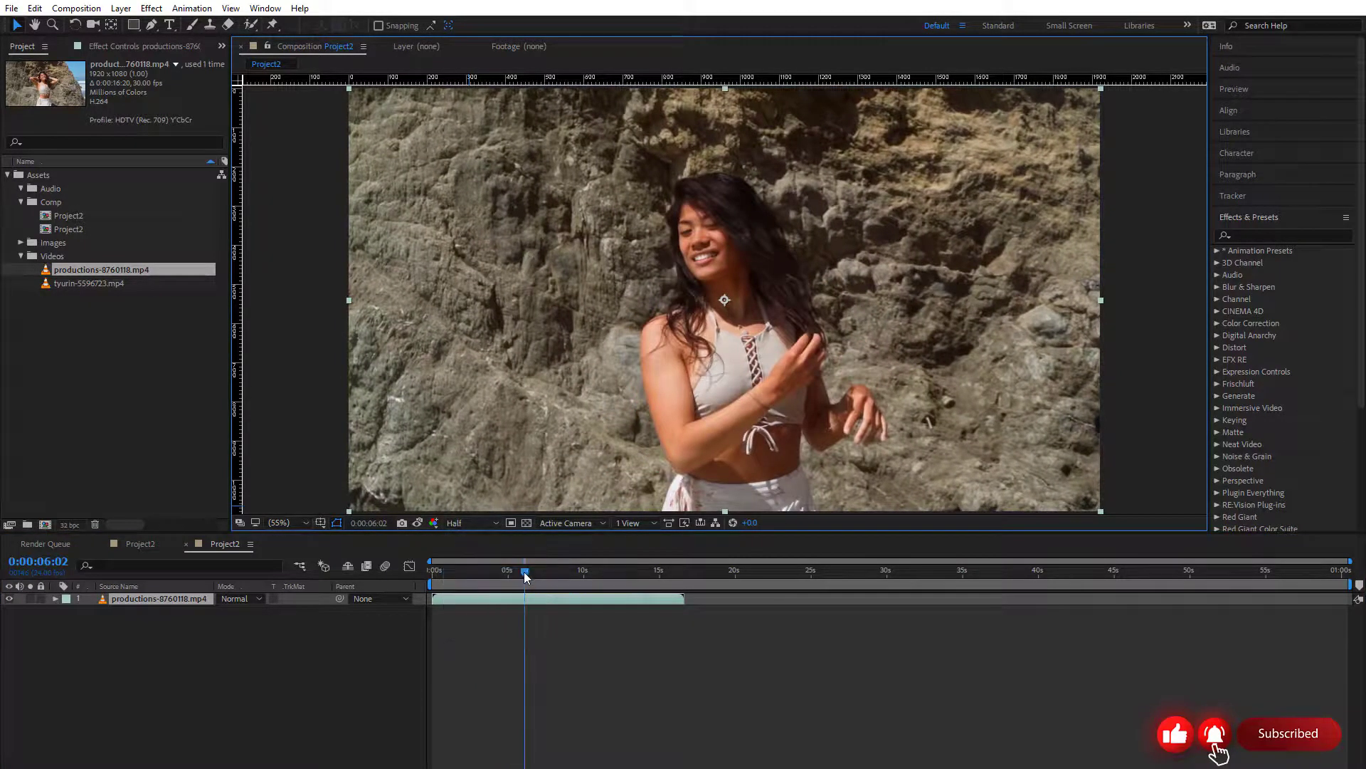
left_click_drag(524, 571, 433, 572)
key("space")
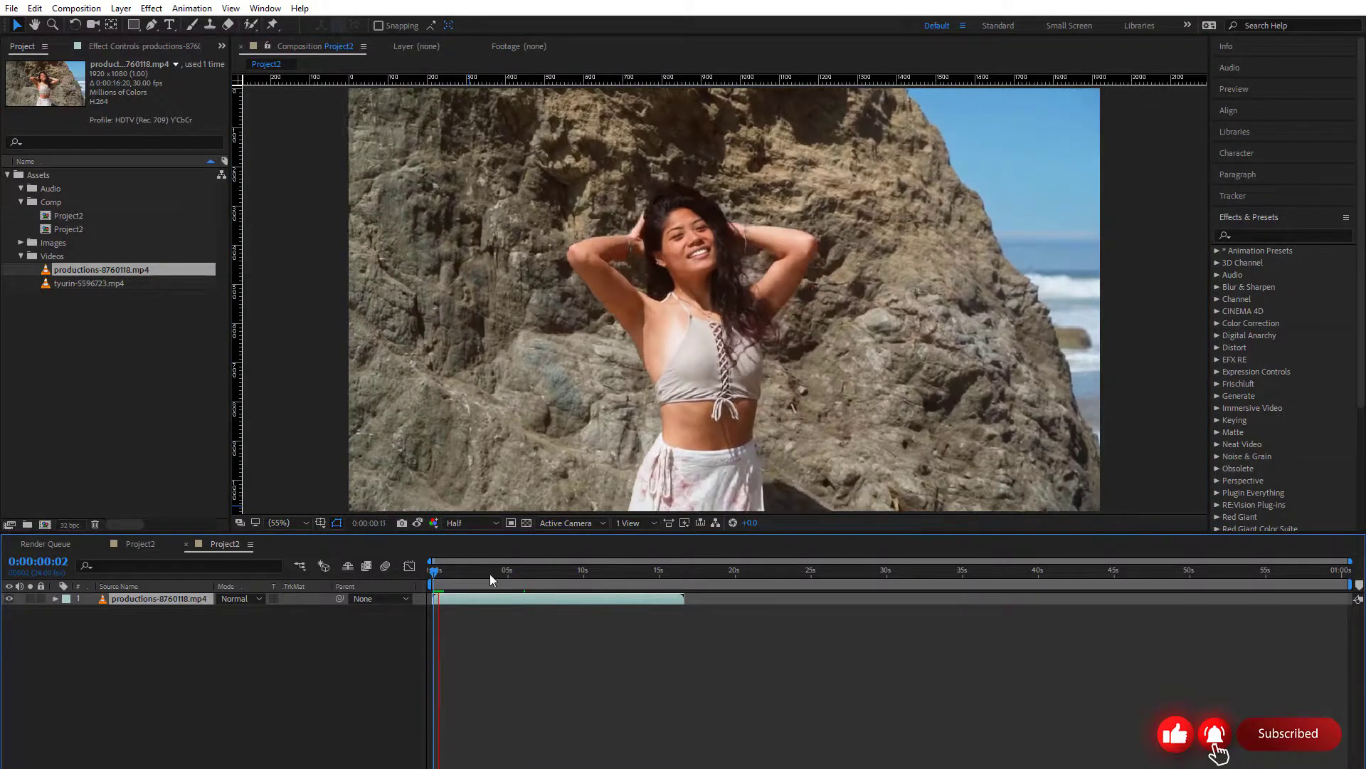
Set the preview resolution to Third, play the composition from 0:00:00:00, and return the playhead to the start
left_click(471, 522)
left_click(496, 593)
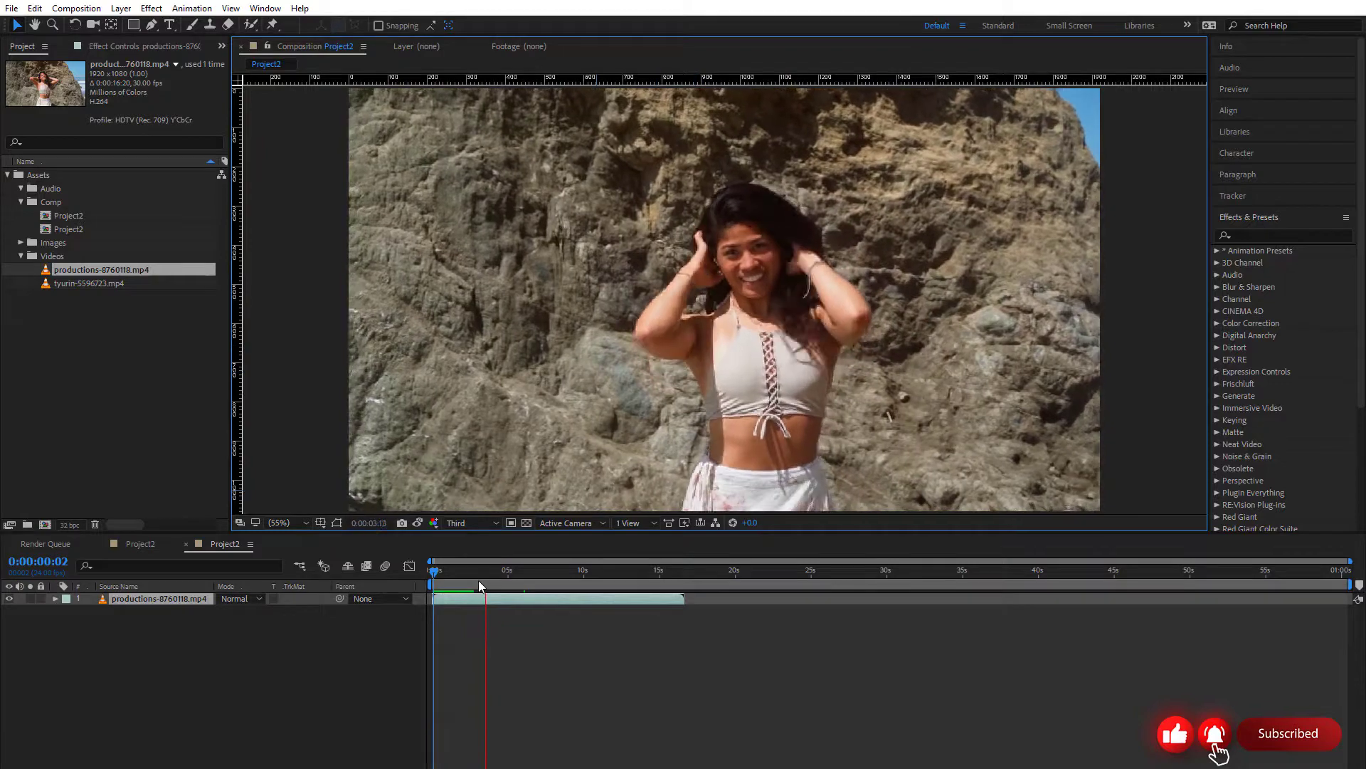
left_click_drag(464, 574, 419, 575)
key("space")
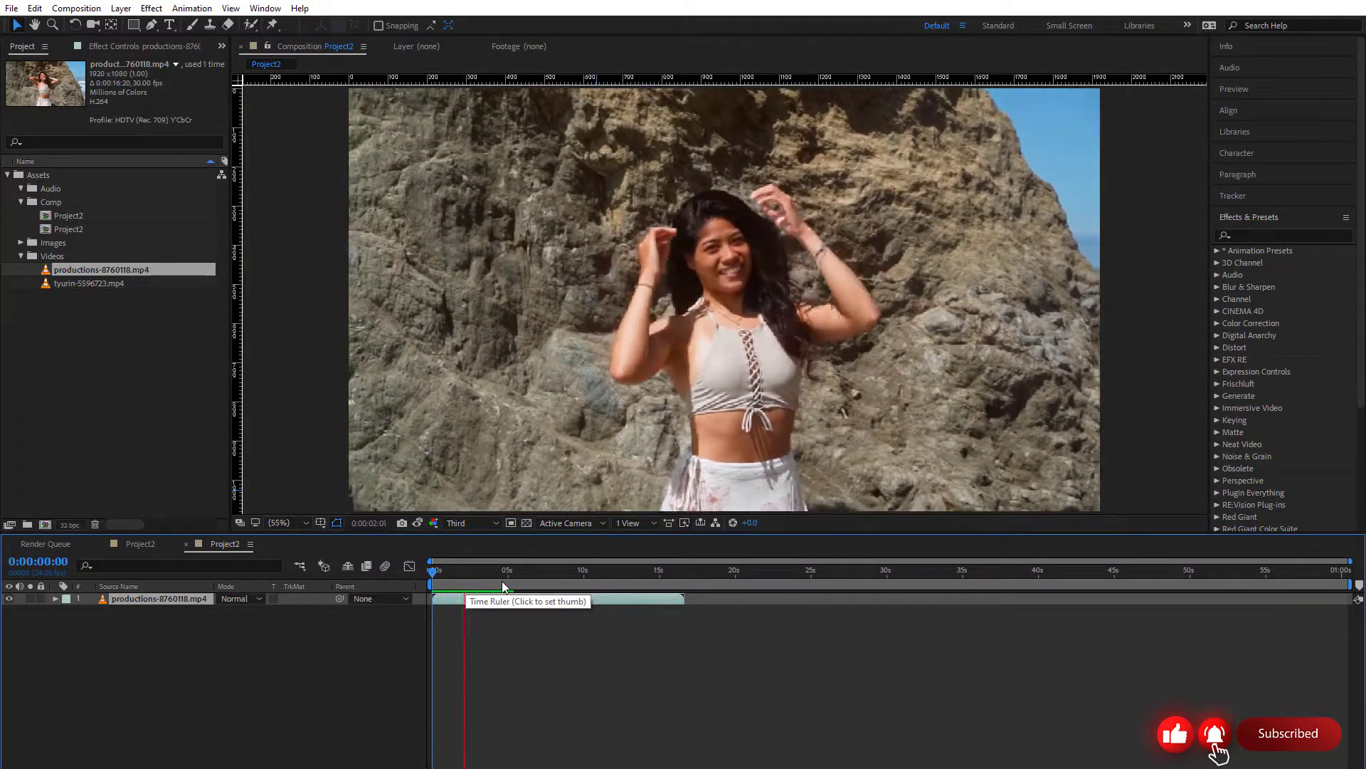
left_click(462, 585)
left_click_drag(451, 585, 420, 585)
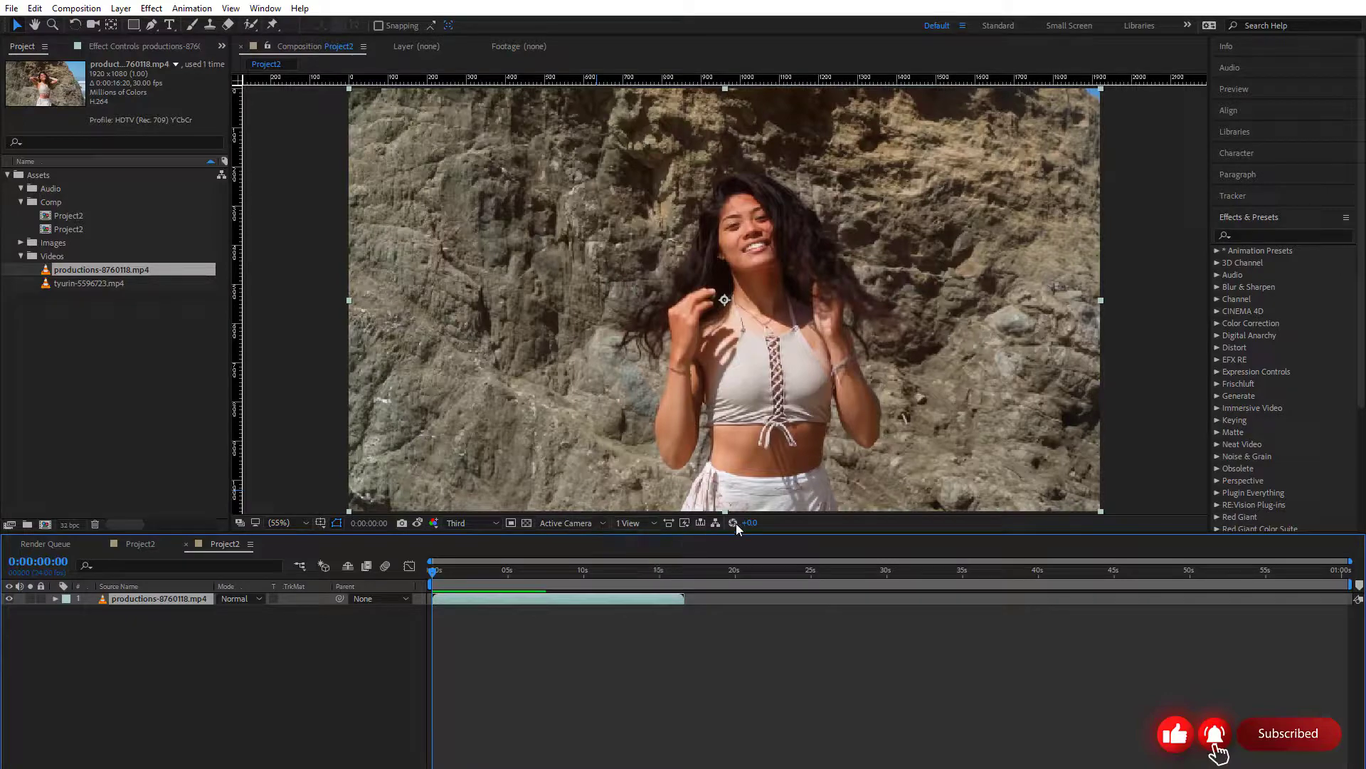
Lower the preview exposure to -1.5 and play the composition from 0:00:00:00 with no layer selected
mouse_move(750, 526)
left_mouse_down()
mouse_move(765, 525)
mouse_move(739, 525)
left_mouse_up()
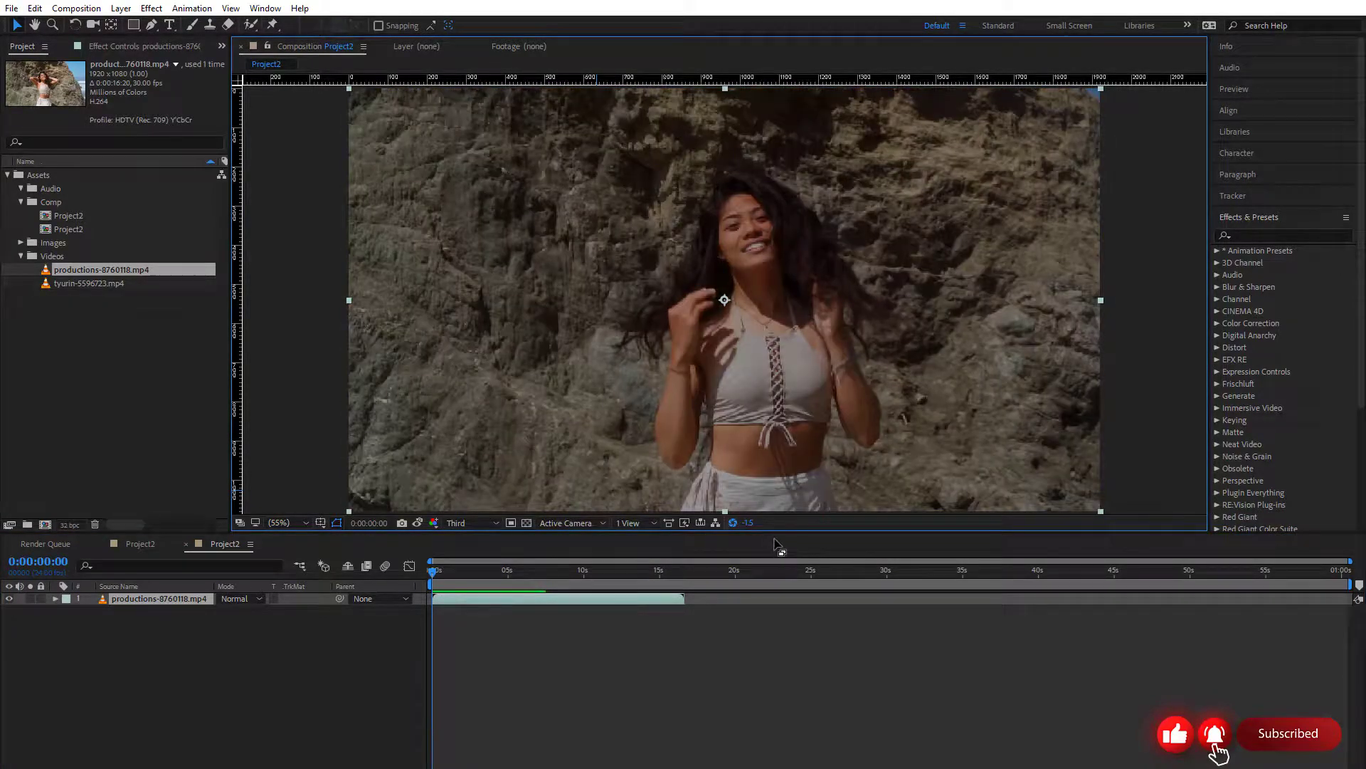
key("space")
left_click(746, 645)
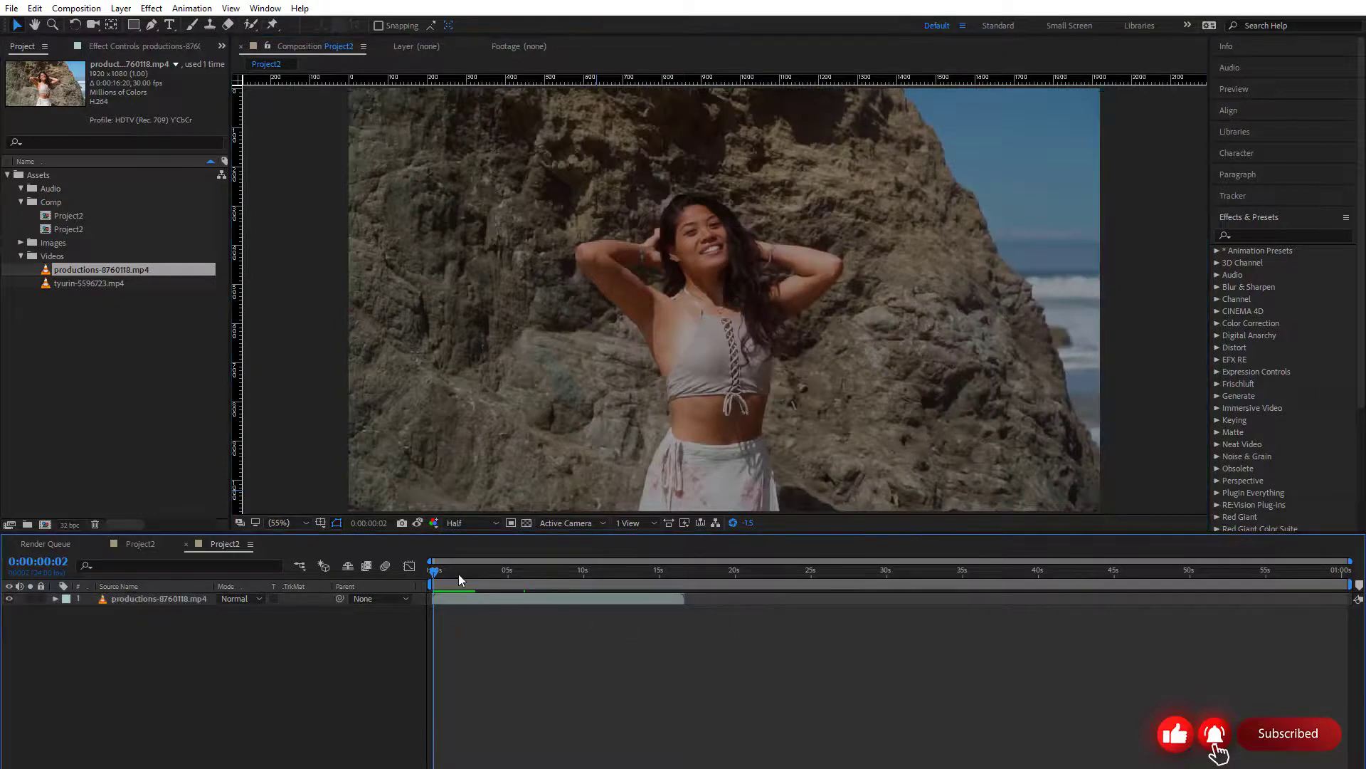
left_click_drag(459, 573, 430, 575)
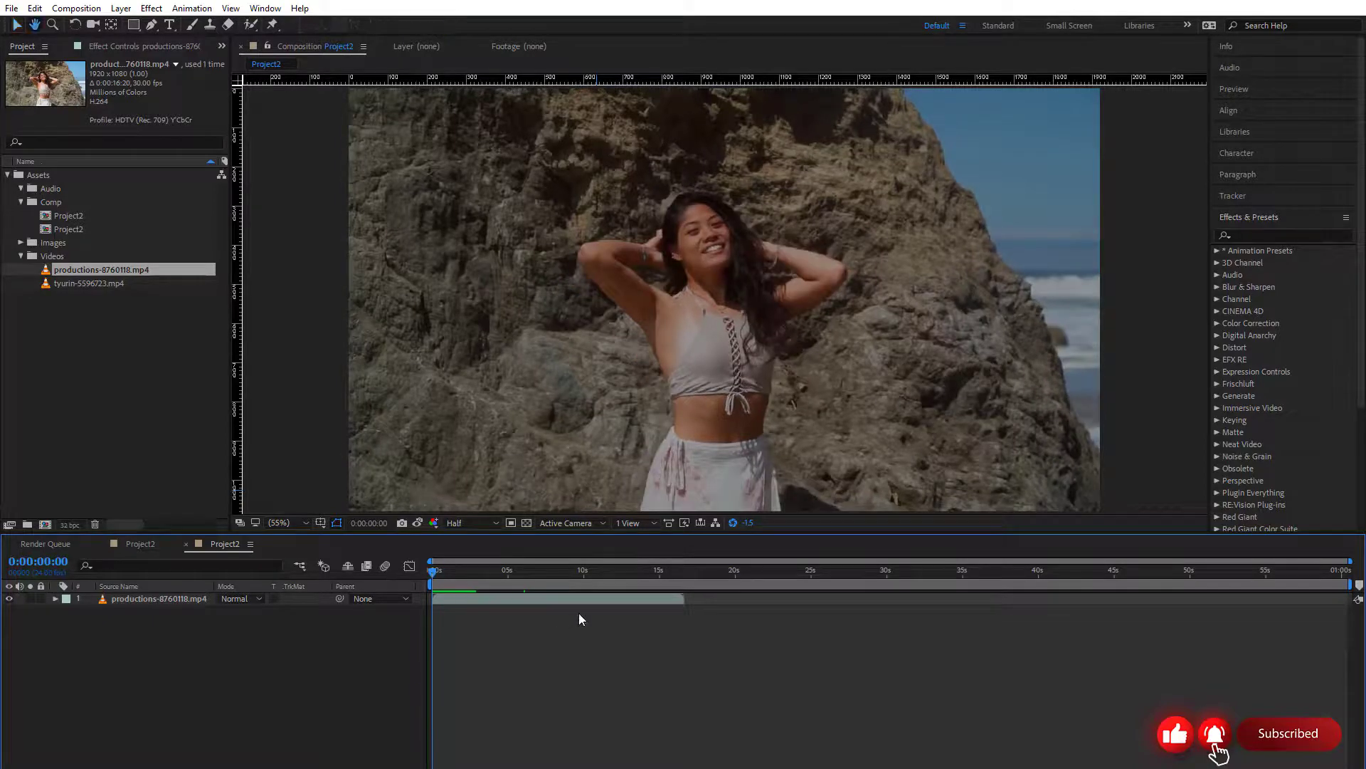
key("space")
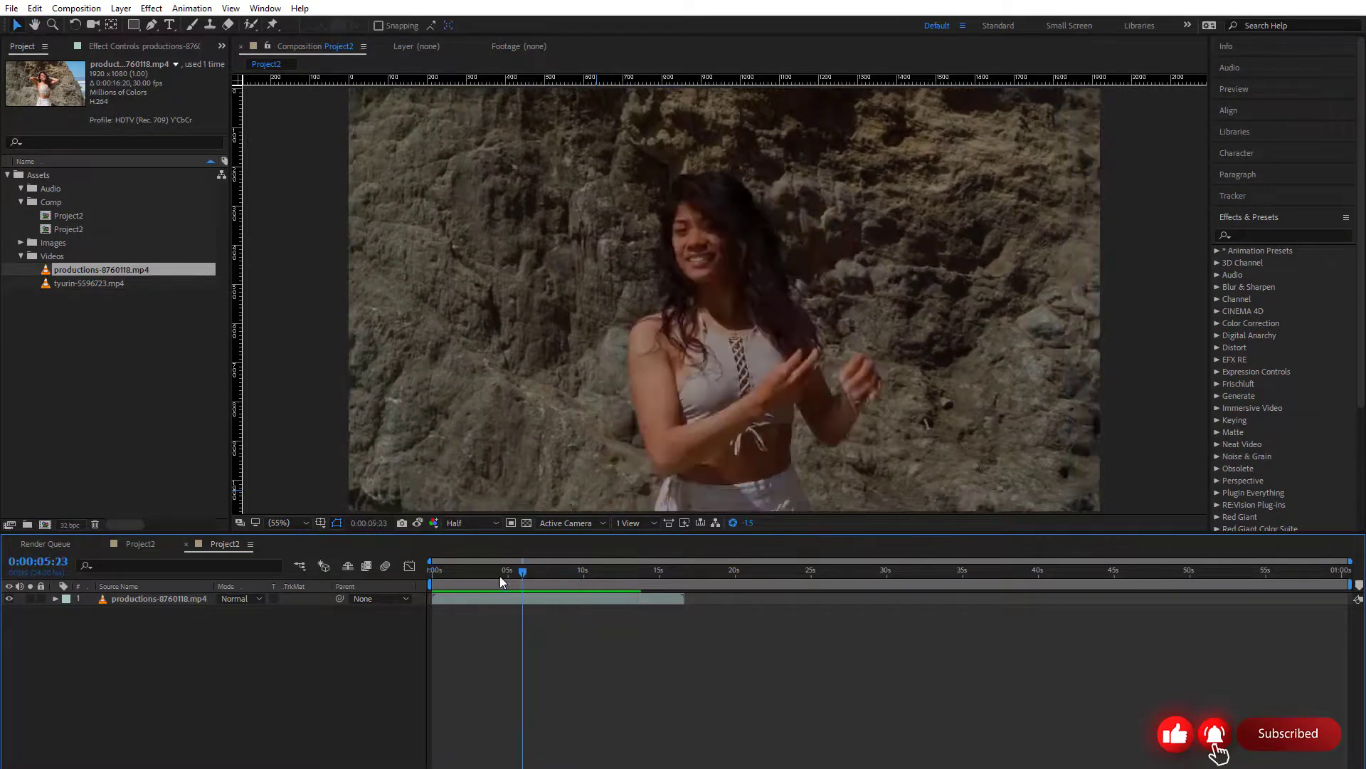
key("space")
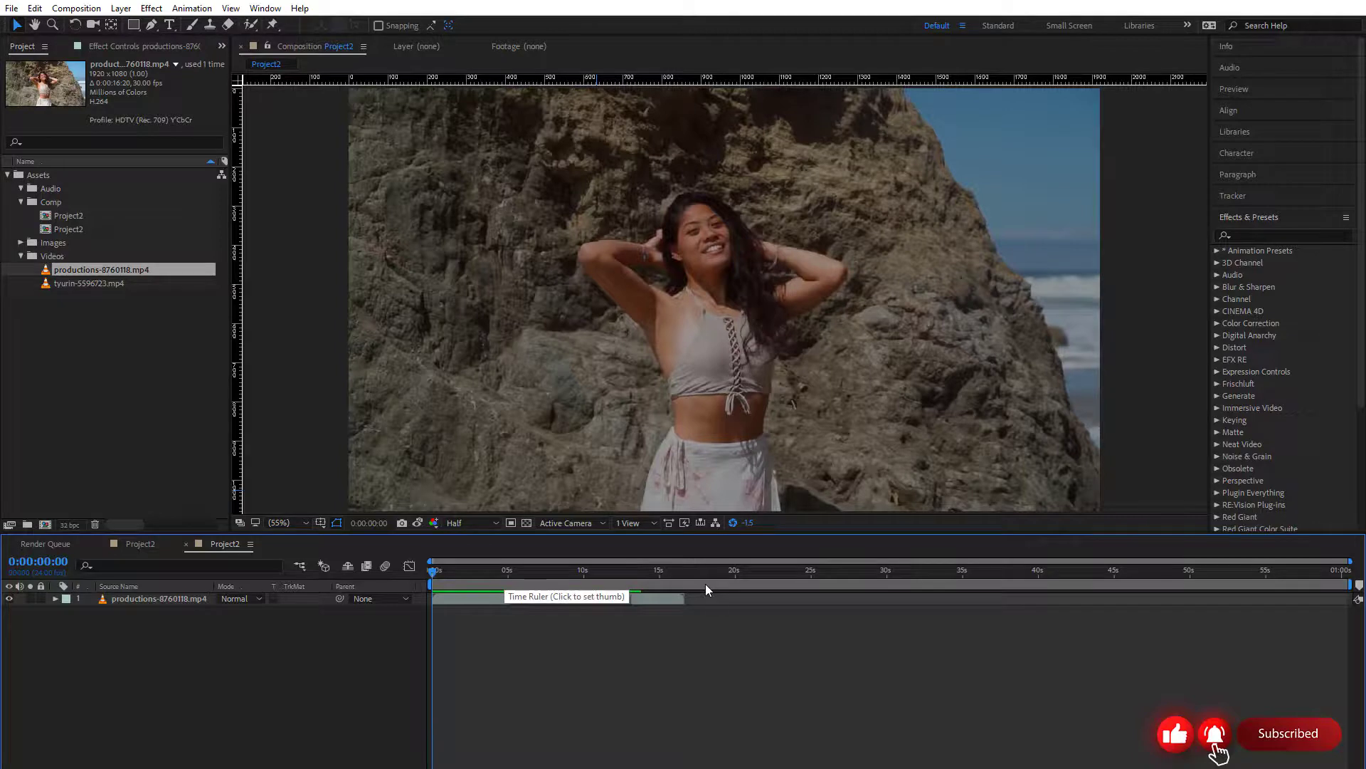
Create a new composition from the tyurin-5596723.mp4 clip in the Videos folder
left_click(160, 372)
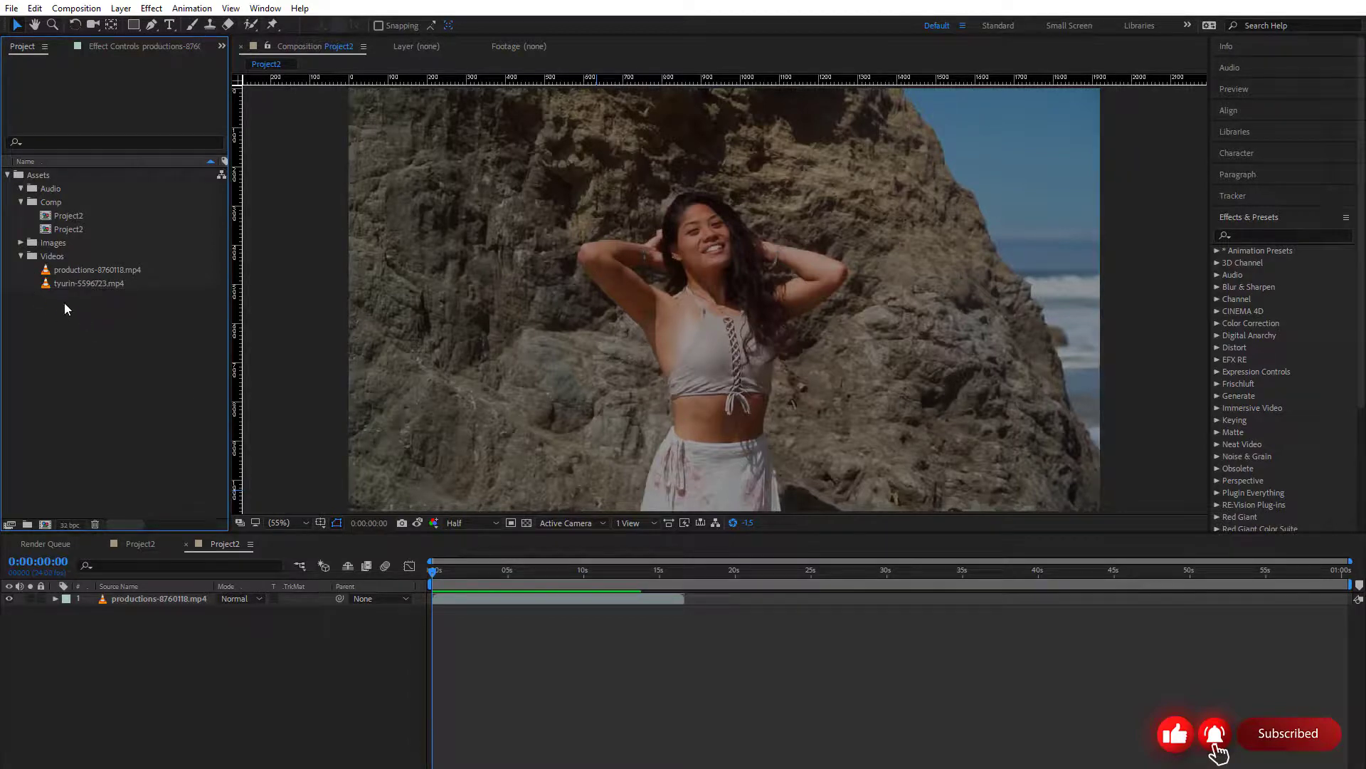
left_click(60, 285)
left_click_drag(60, 285, 42, 524)
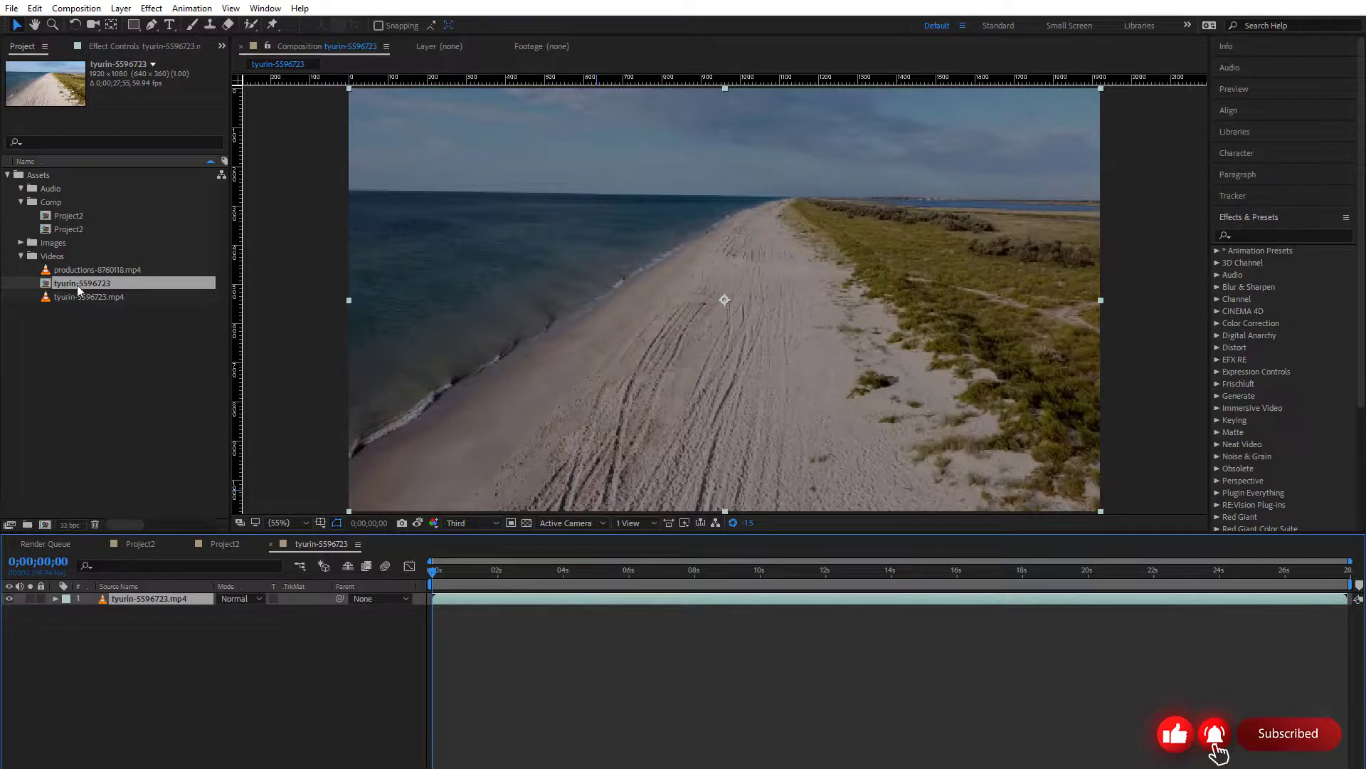
left_click_drag(78, 289, 63, 232)
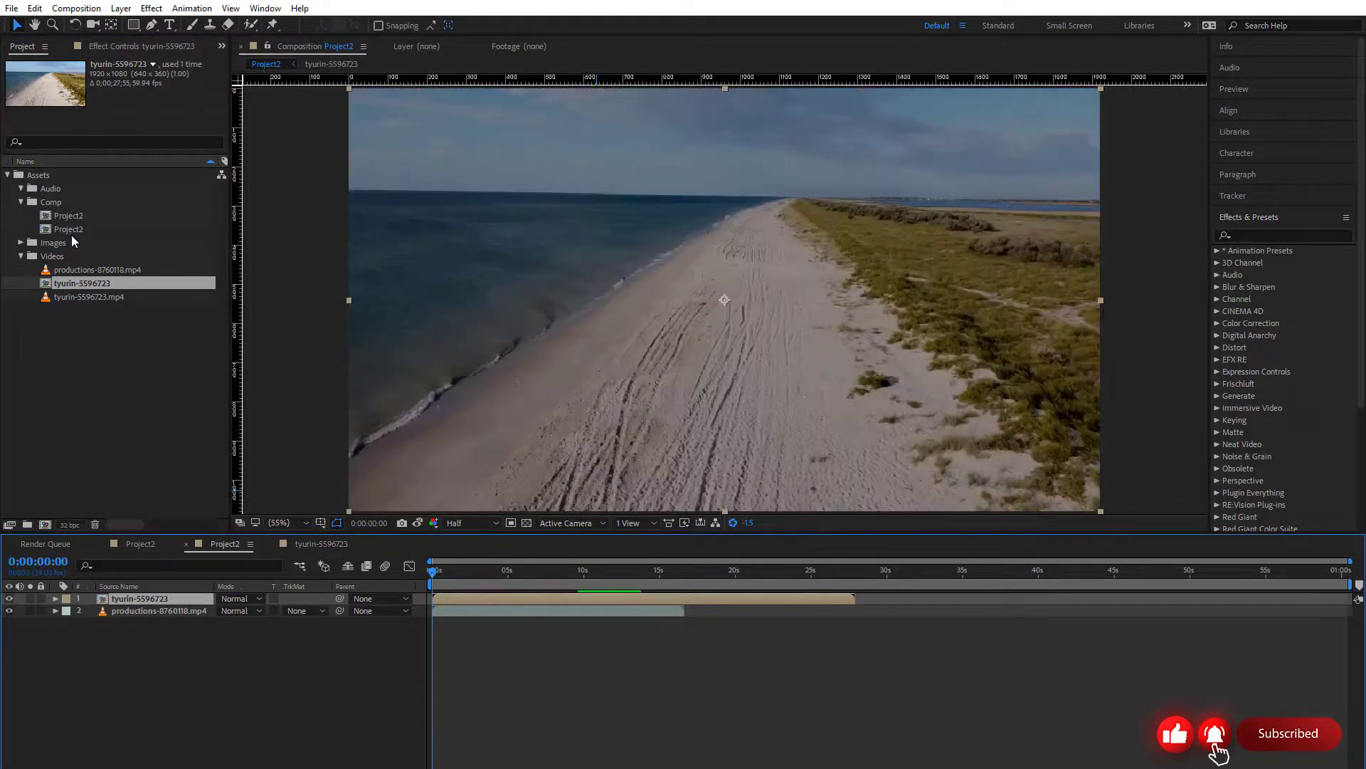
left_click_drag(63, 283, 132, 224)
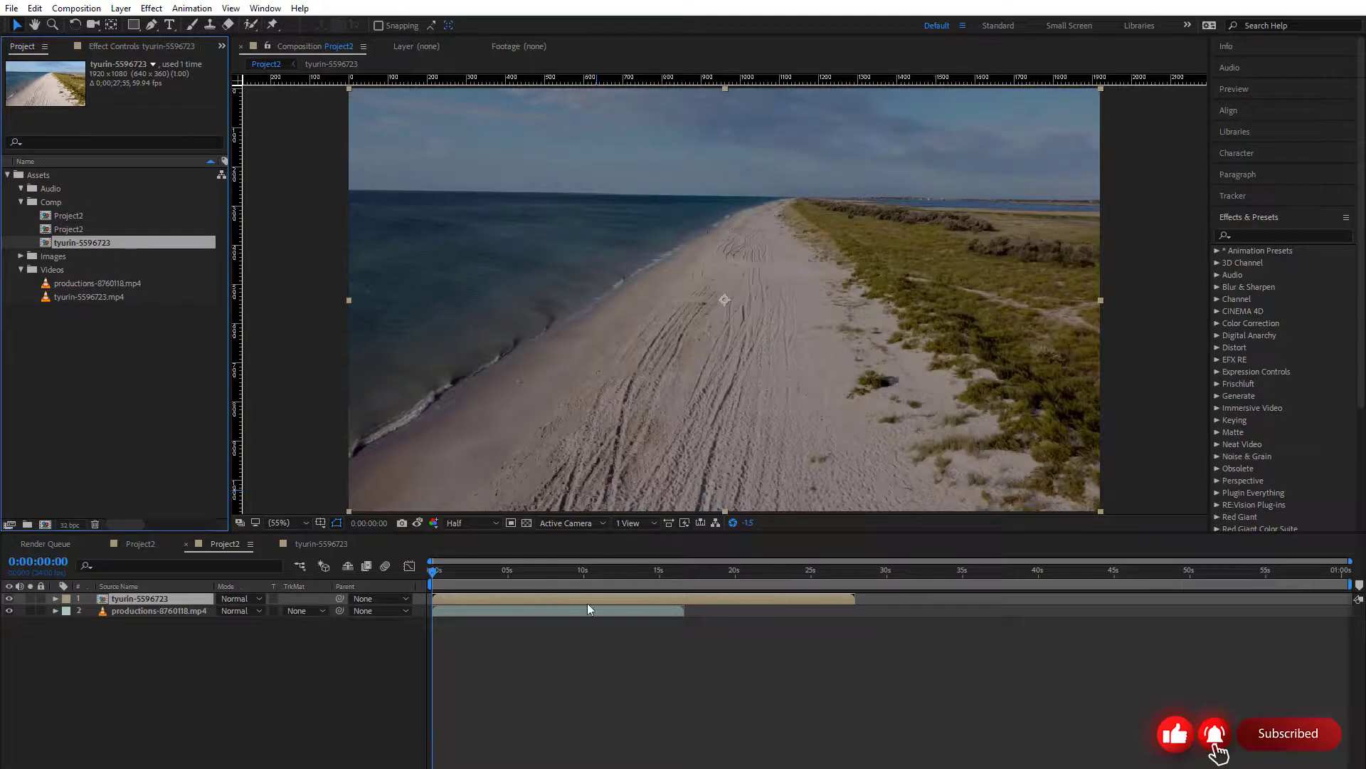
key("ctrl+z")
key("ctrl+z")
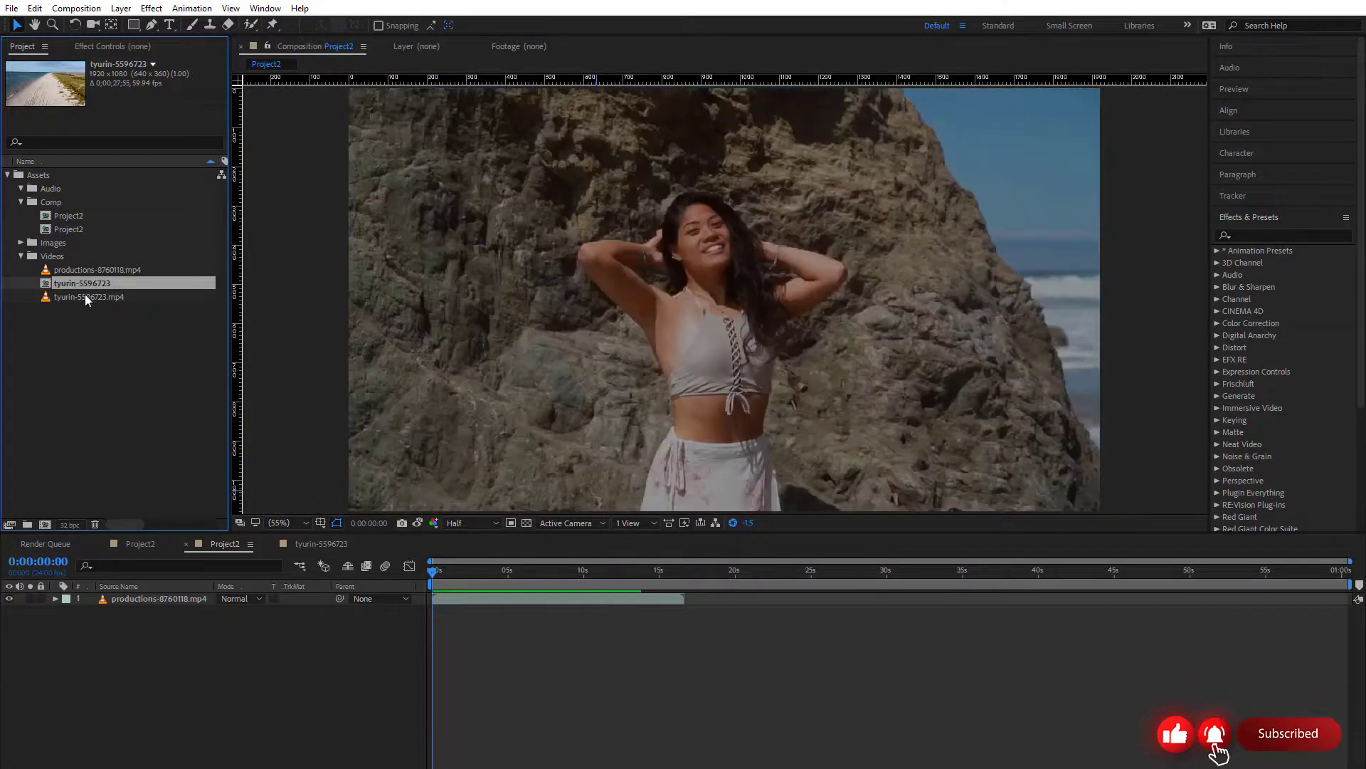
Open the tyurin-5596723 composition, file it in the Comp folder, and preview it from the start
double_click(81, 285)
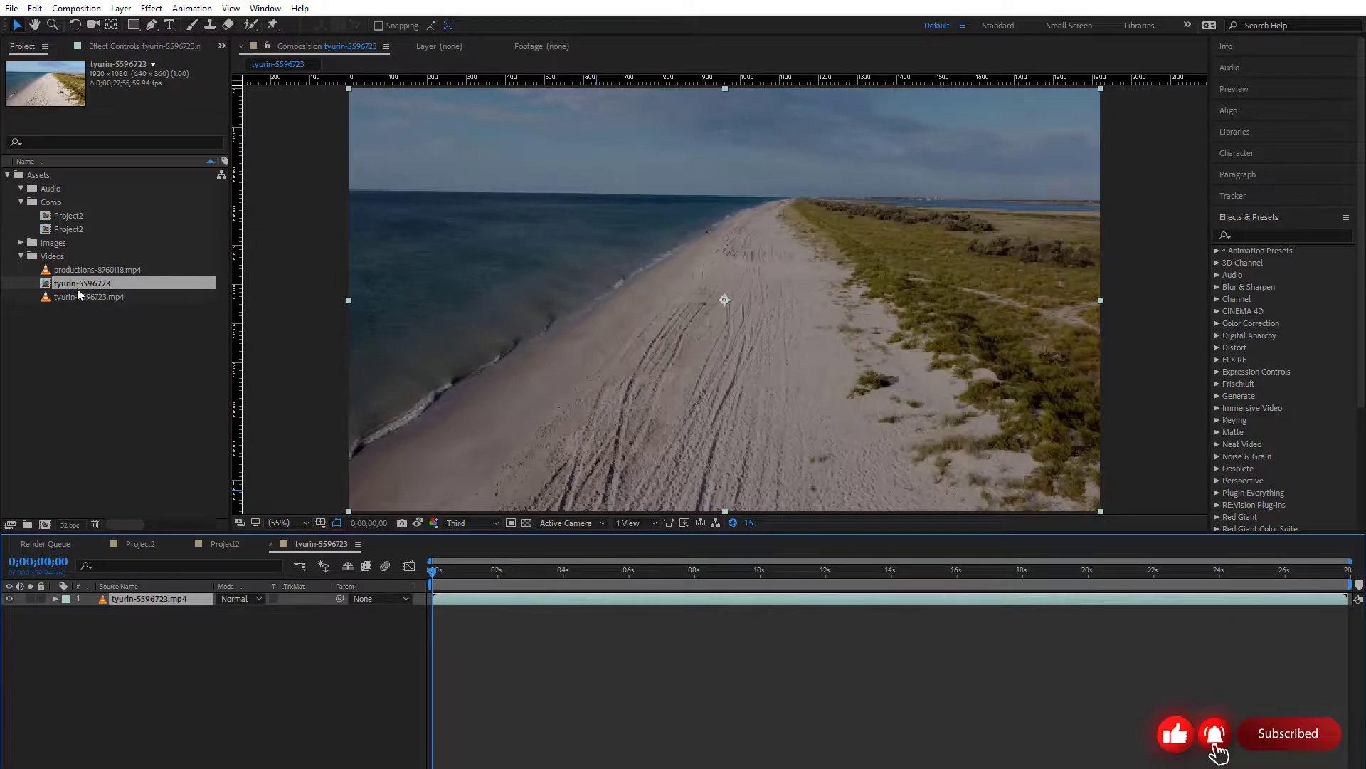
left_click_drag(77, 288, 85, 207)
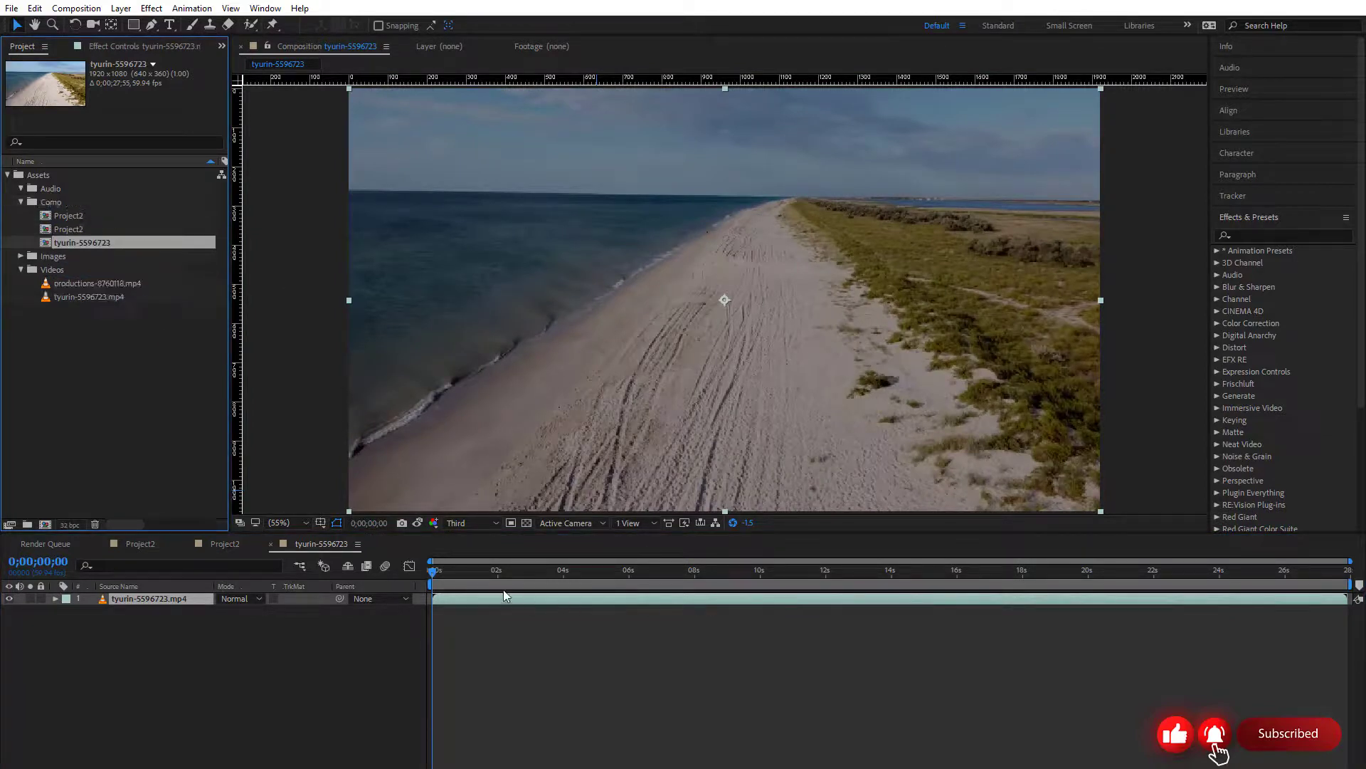
left_click_drag(520, 575, 261, 571)
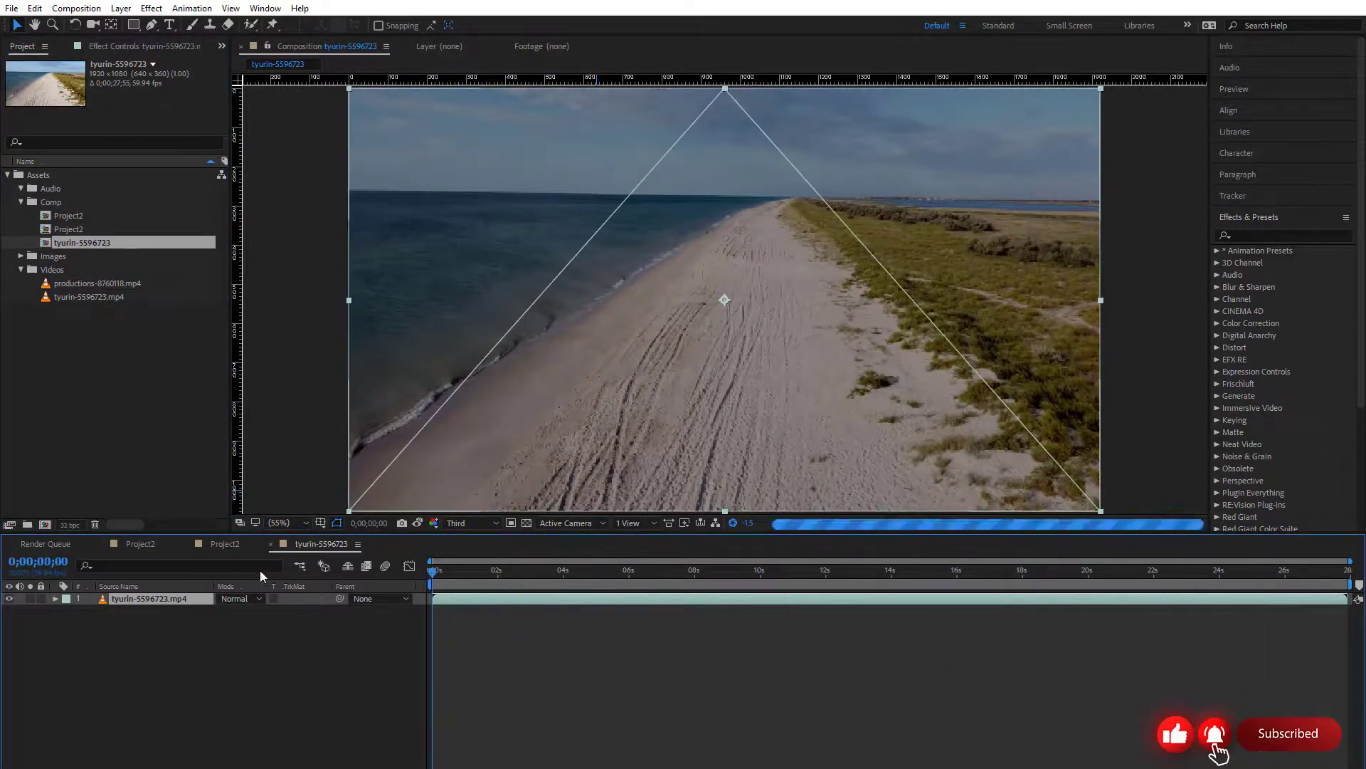
key("space")
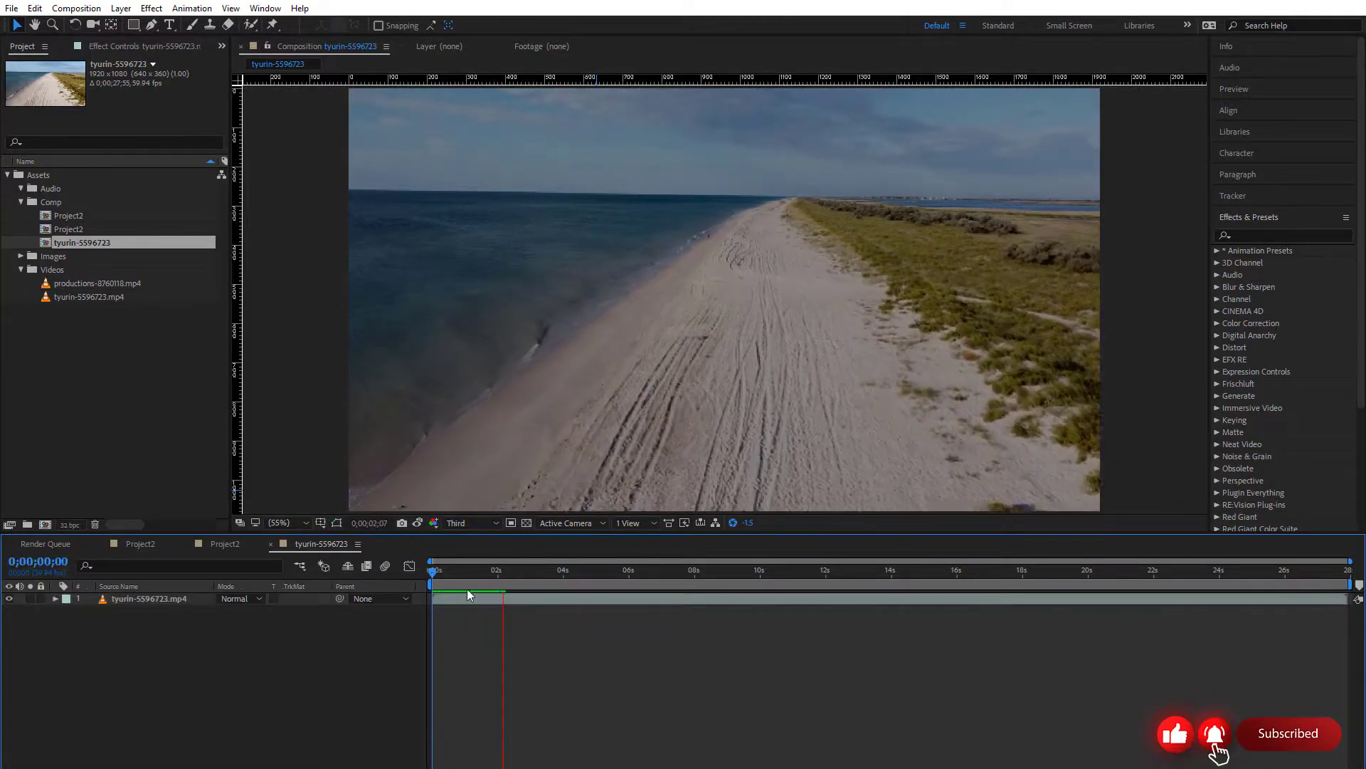
Switch between the Project2 and tyurin-5596723 timelines, moving the latter's playhead to 0;00;01;04 and on to 0;00;03;27
mouse_move(469, 577)
left_mouse_down()
mouse_move(656, 588)
mouse_move(467, 578)
left_mouse_up()
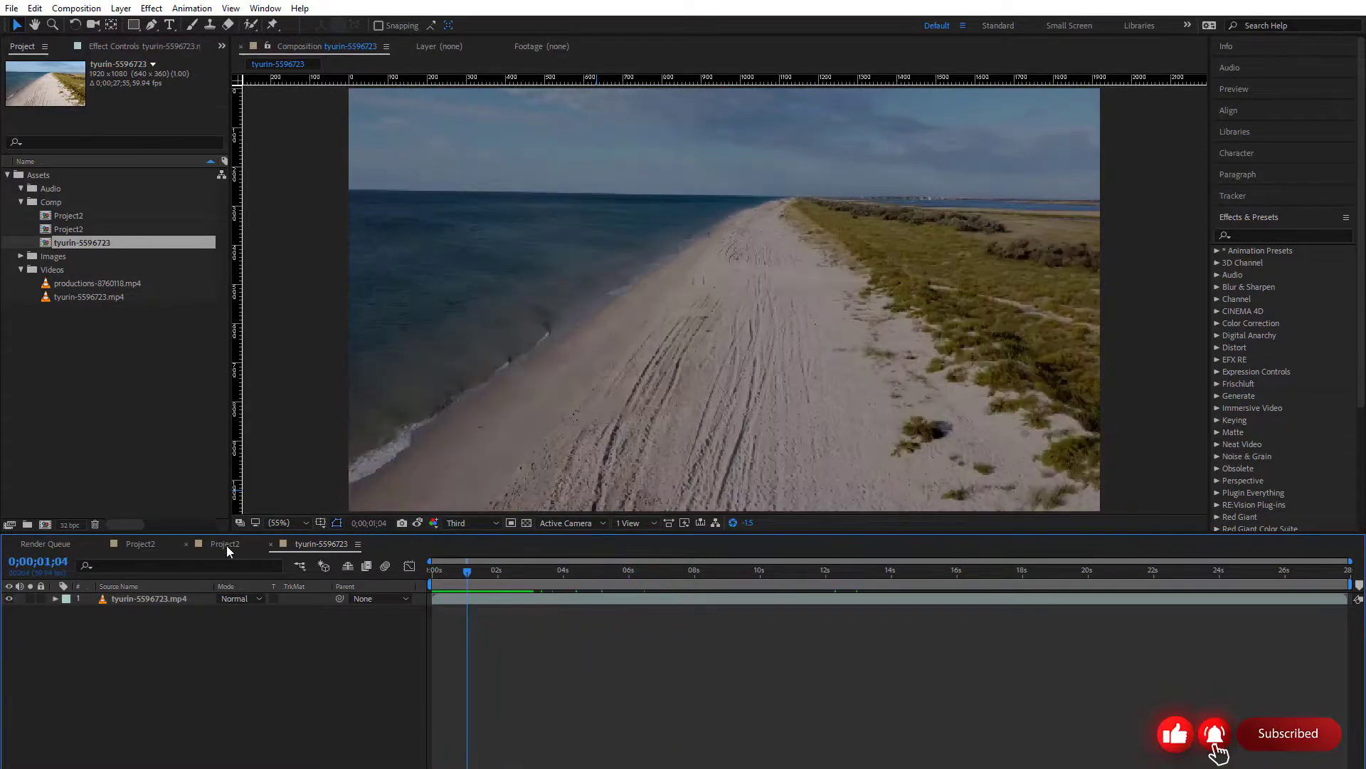
left_click(147, 545)
left_click(226, 544)
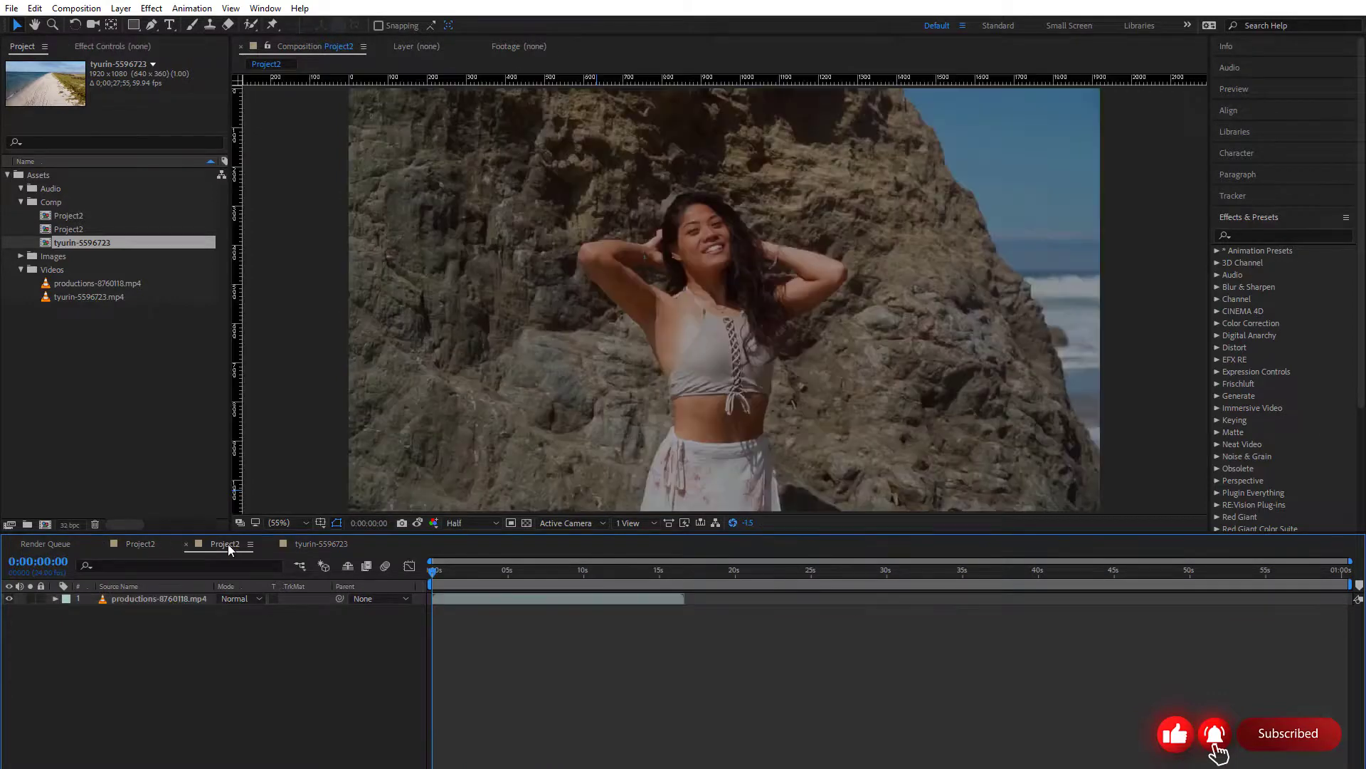
left_click(329, 544)
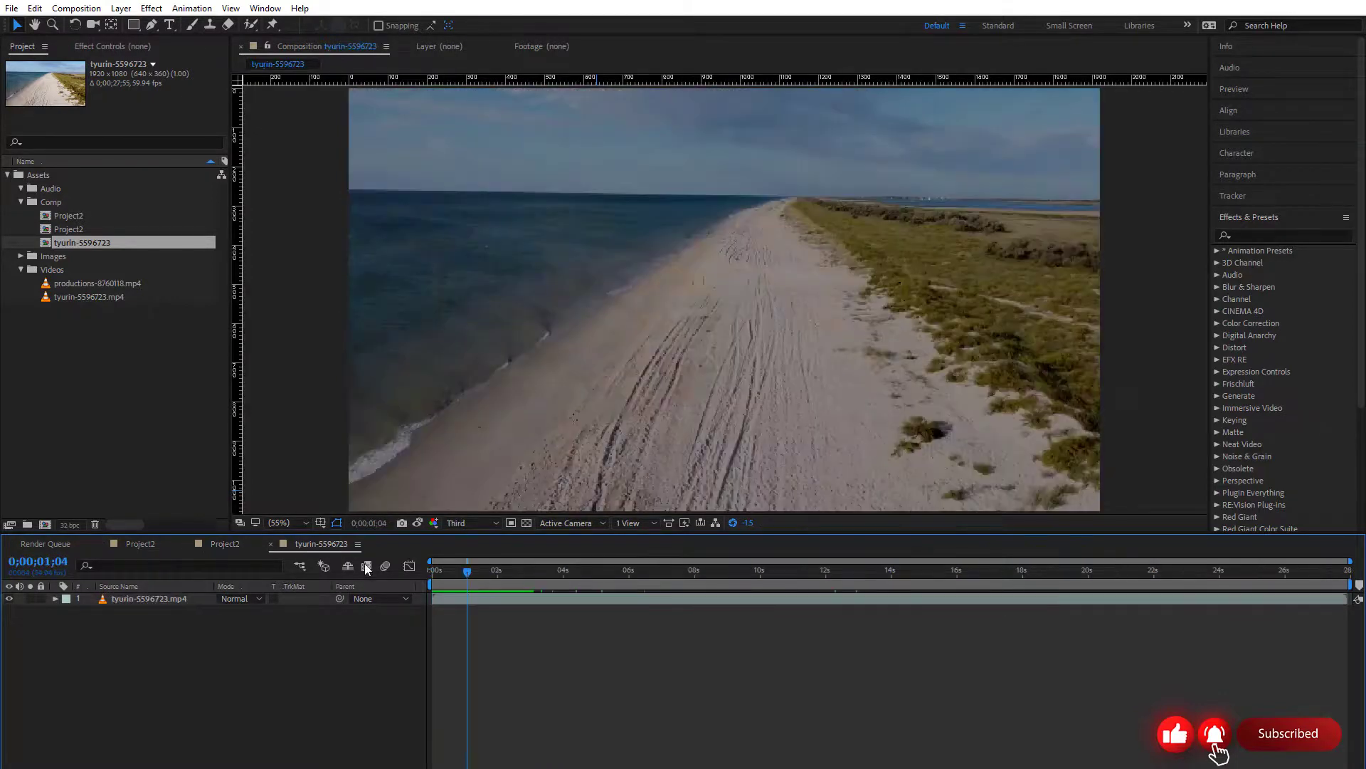
left_click_drag(467, 579, 546, 577)
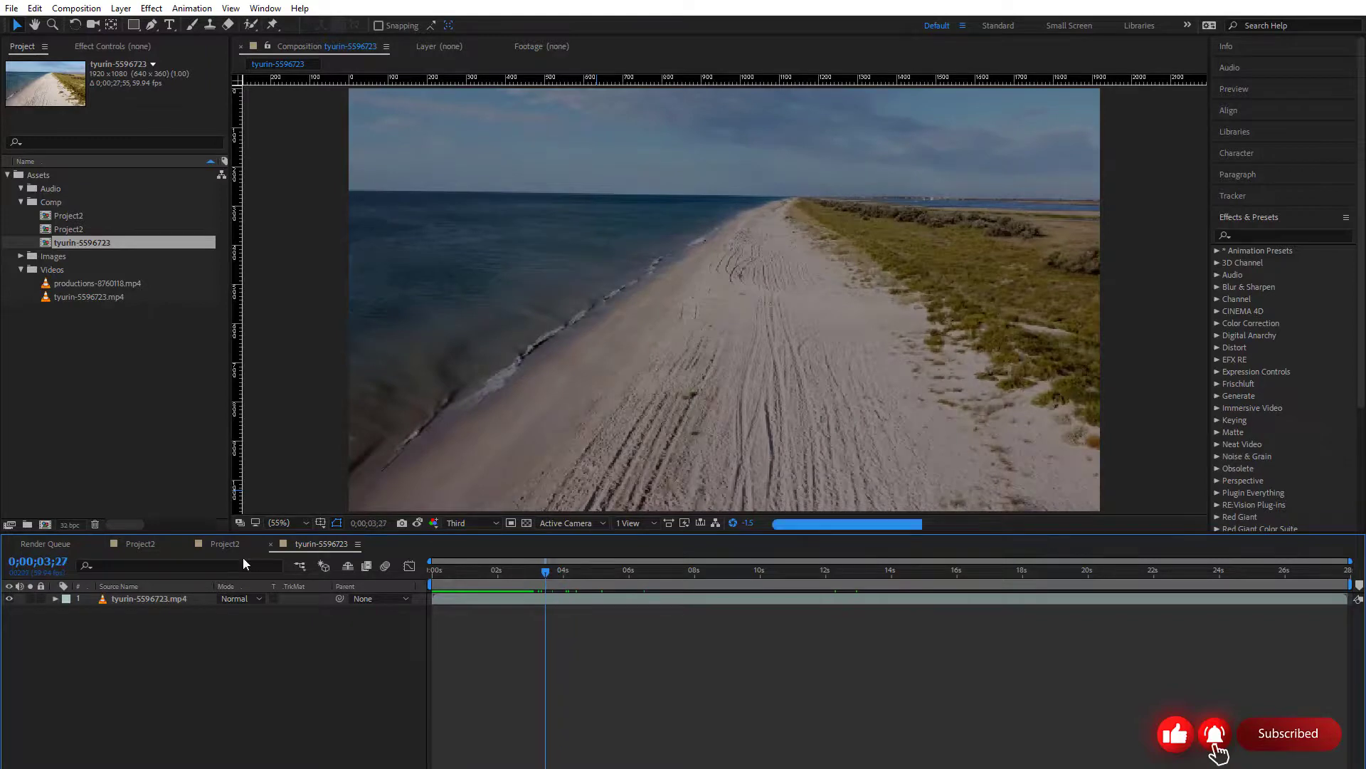
left_click(236, 547)
left_click(337, 545)
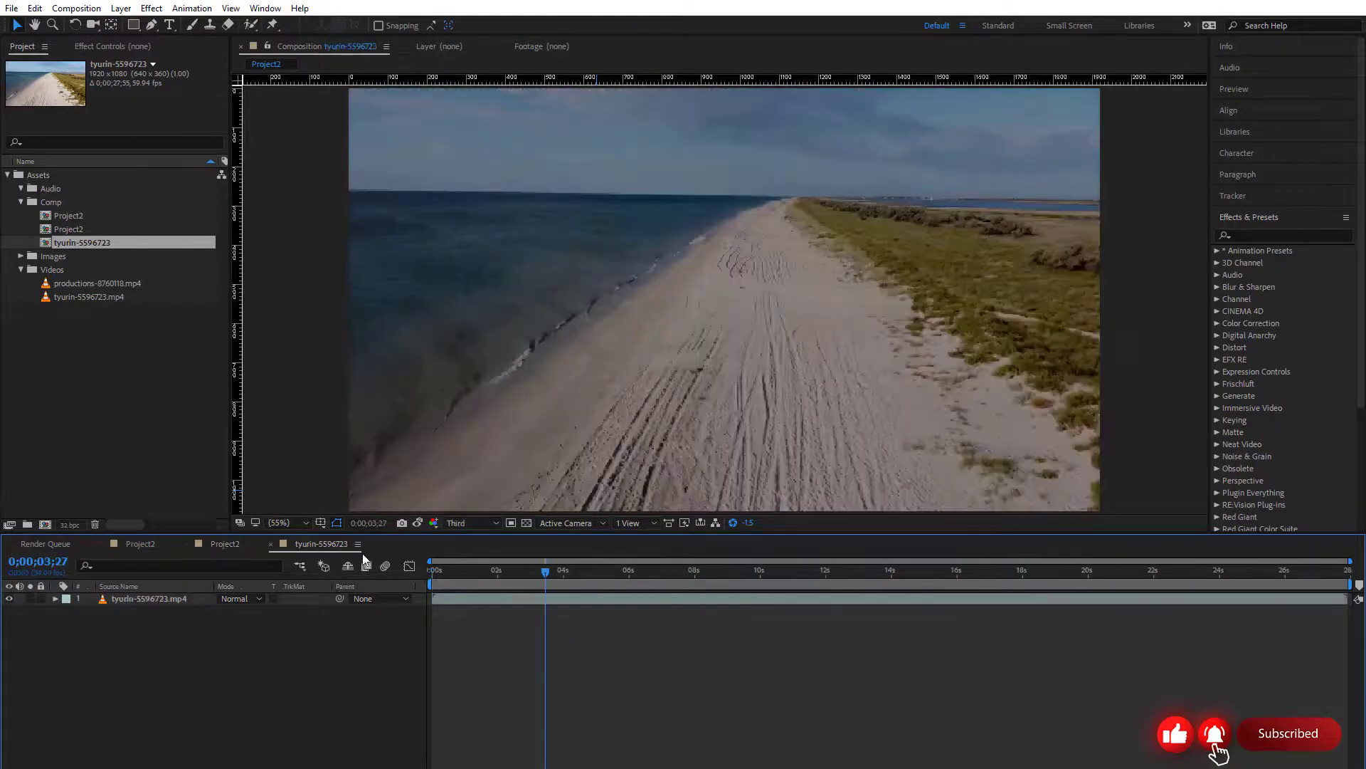
Move the playhead to 0;00;04;22 and nest the lower Project2 composition from the Comp folder above the tyurin-5596723.mp4 layer
left_click_drag(535, 576, 575, 578)
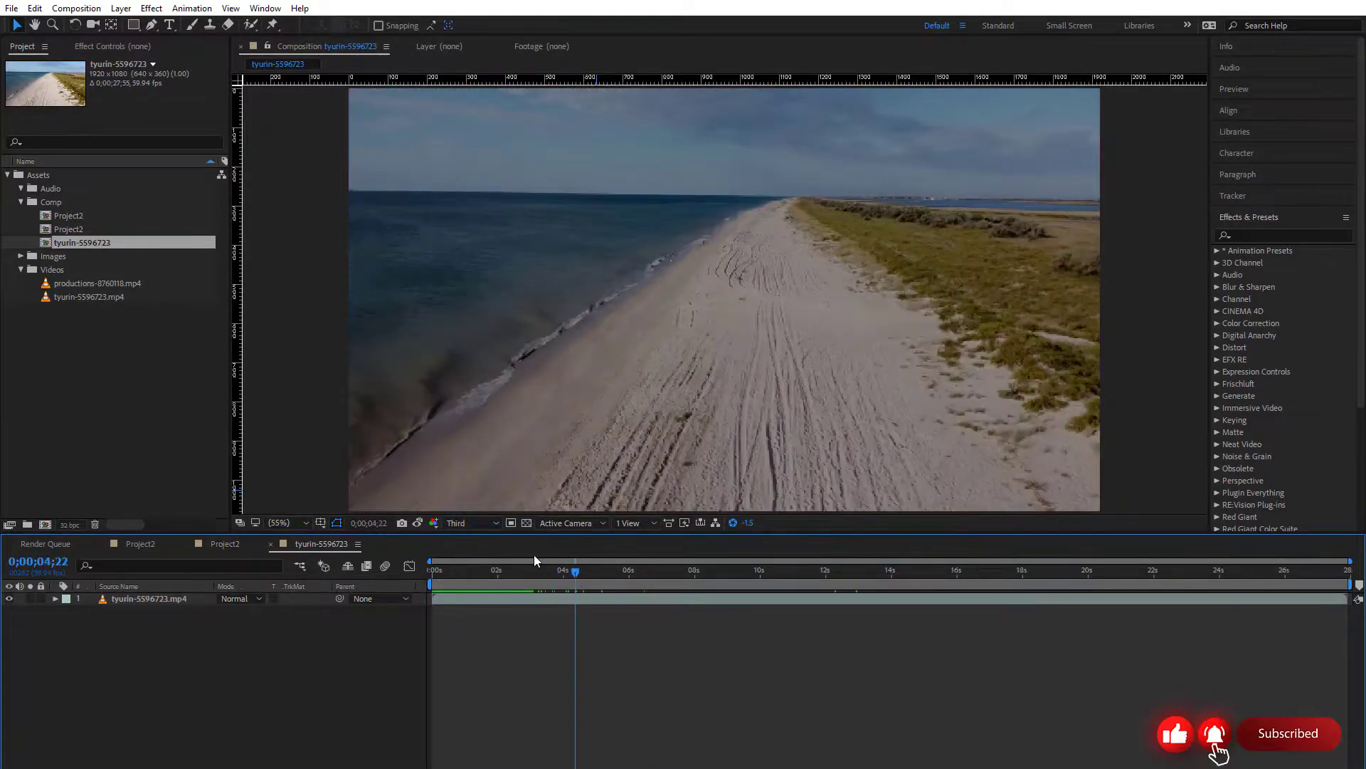
left_click(77, 231)
mouse_move(77, 233)
left_mouse_down()
mouse_move(71, 274)
mouse_move(494, 592)
mouse_move(474, 597)
left_mouse_up()
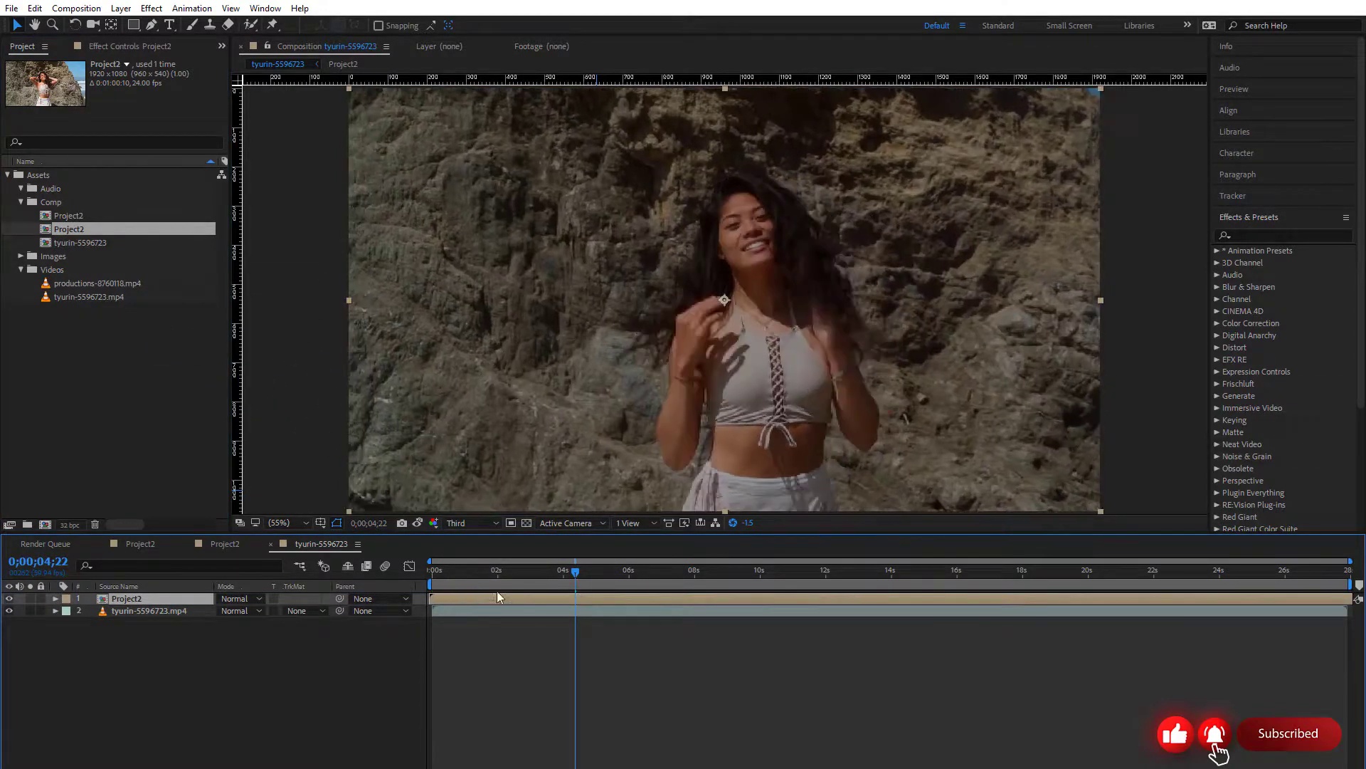
left_click(508, 674)
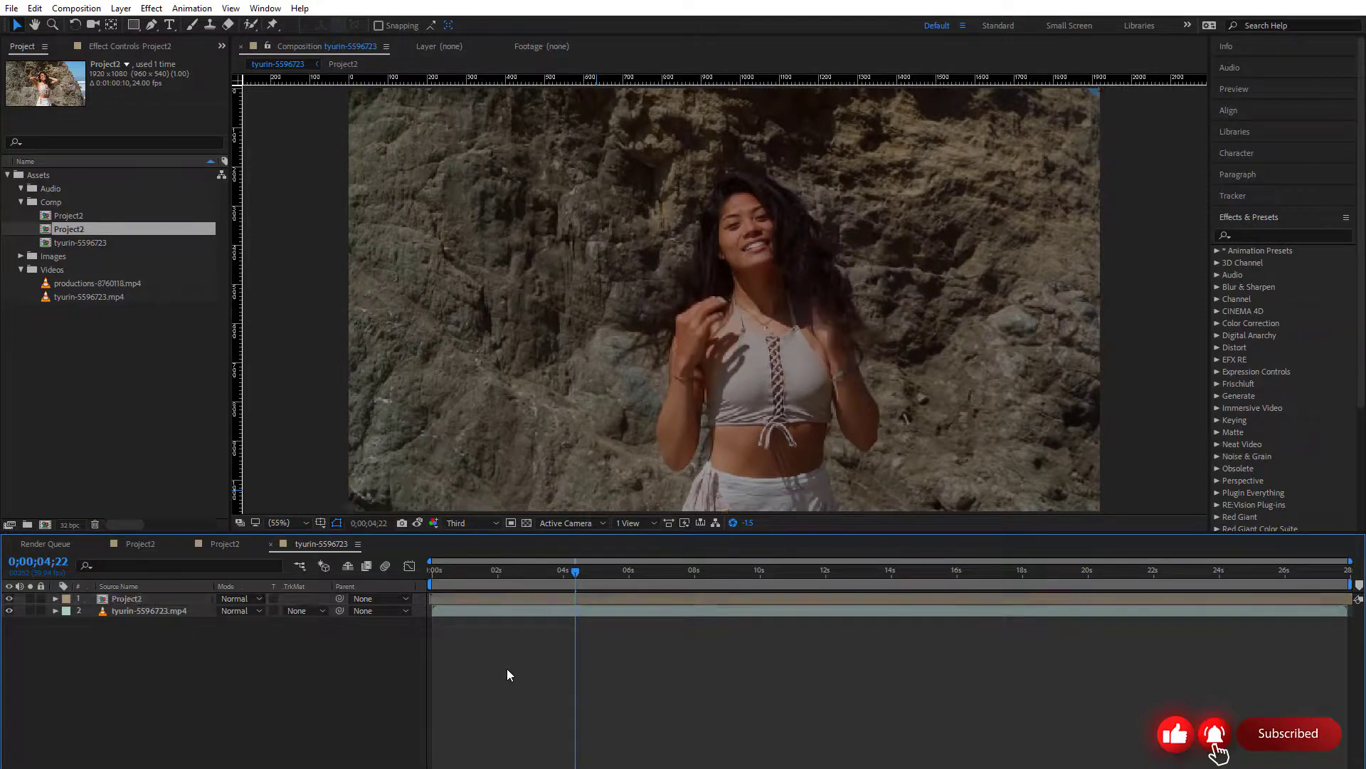
Return the playhead to 0;00;00;00, select the nested Project2 layer, and briefly preview the composition
left_click_drag(552, 574, 430, 575)
left_click(451, 604)
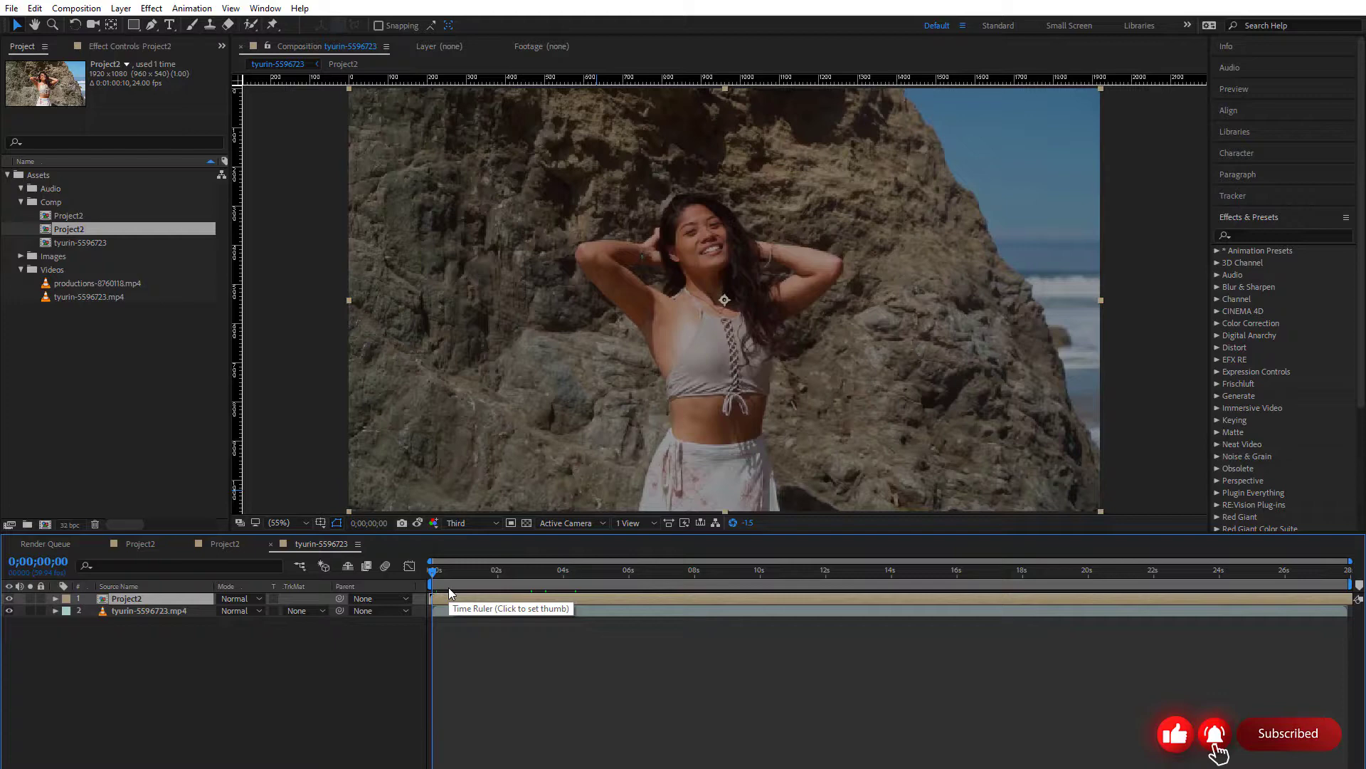
key("space")
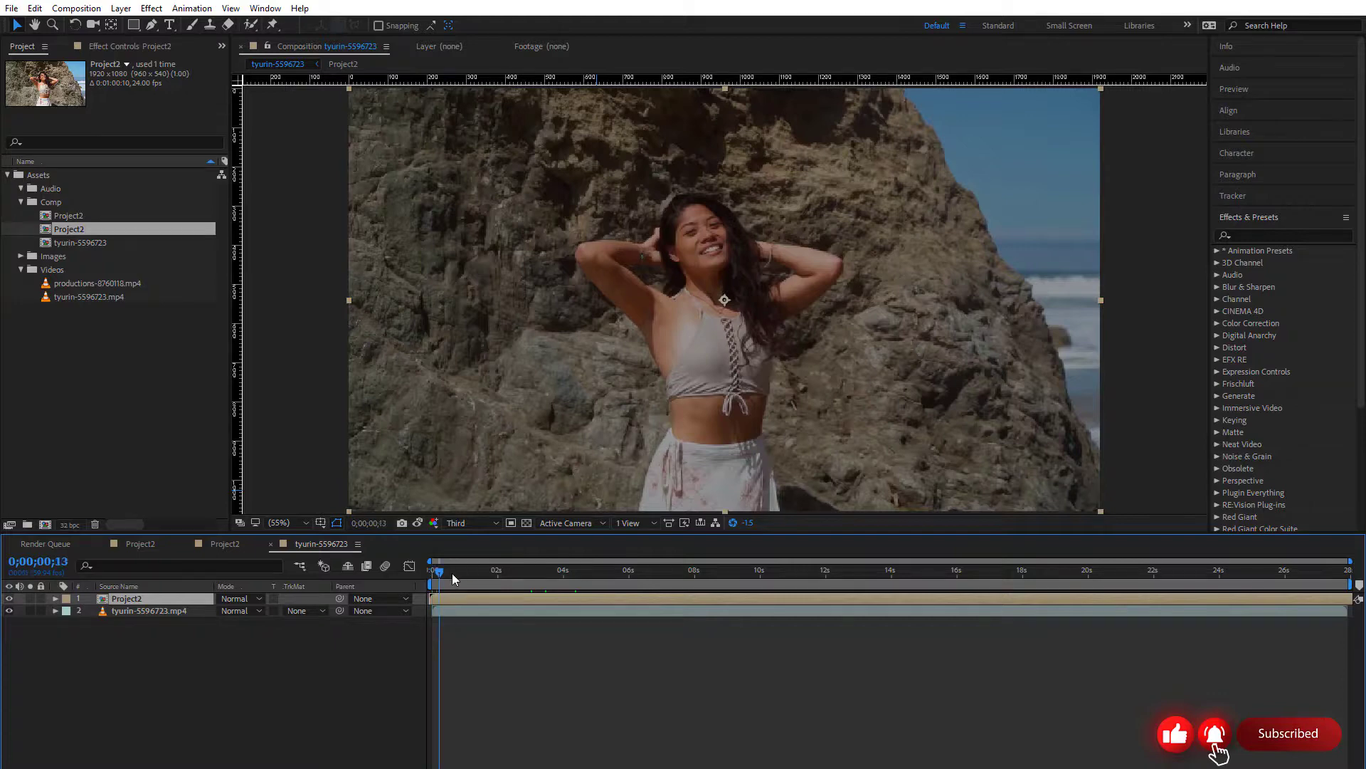
key("space")
Toggle the Project2 layer's visibility off and on, then preview the composition and scrub to 0;00;03;32
left_click(9, 599)
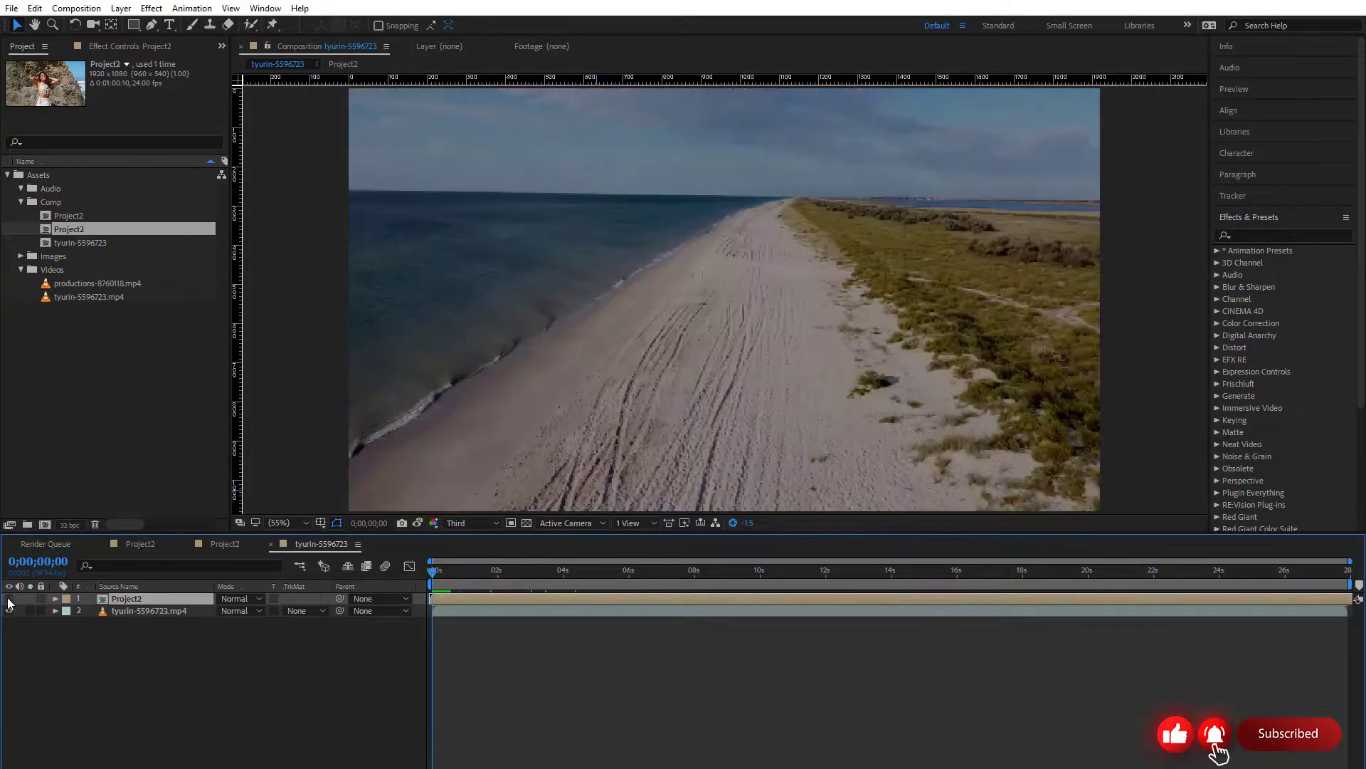
left_click(10, 599)
key("space")
left_click_drag(497, 590, 548, 590)
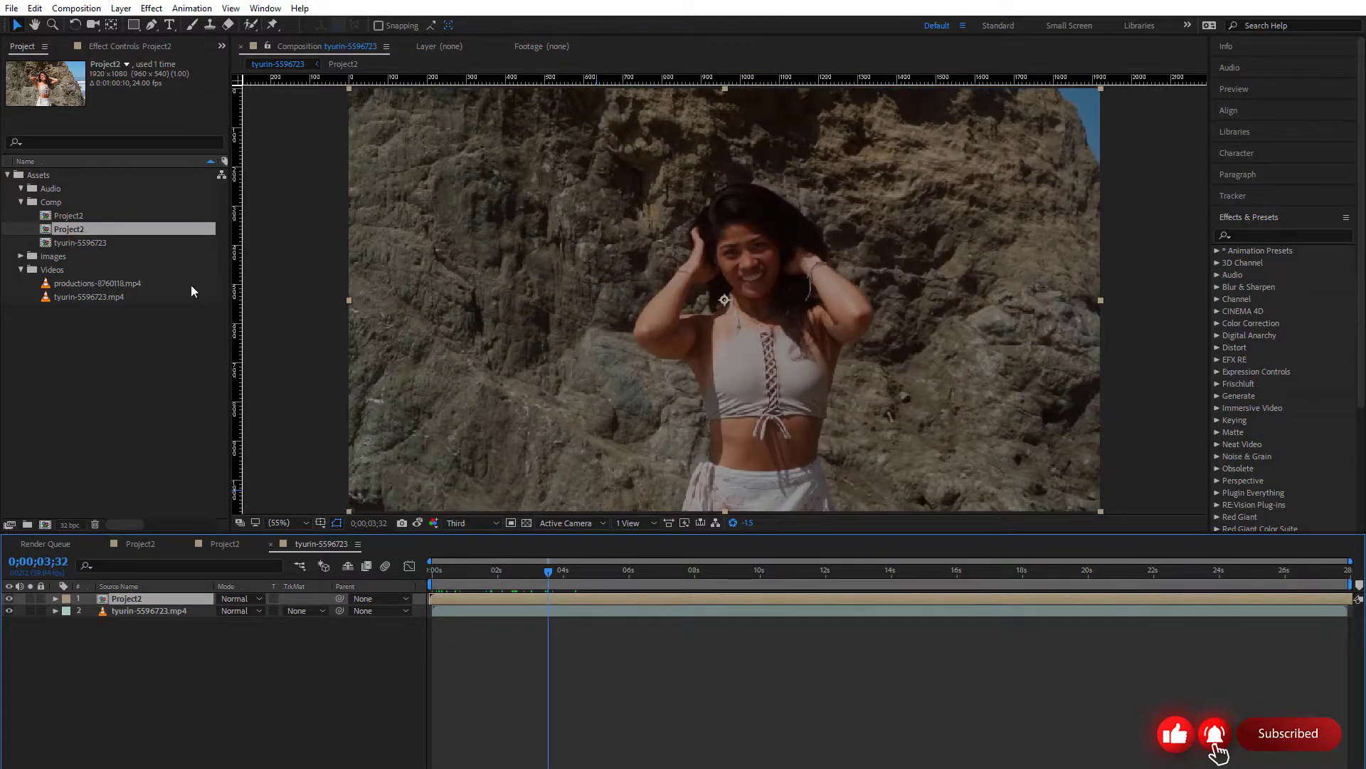
Collapse the Comp and Videos folders inside the Assets folder
left_click(23, 202)
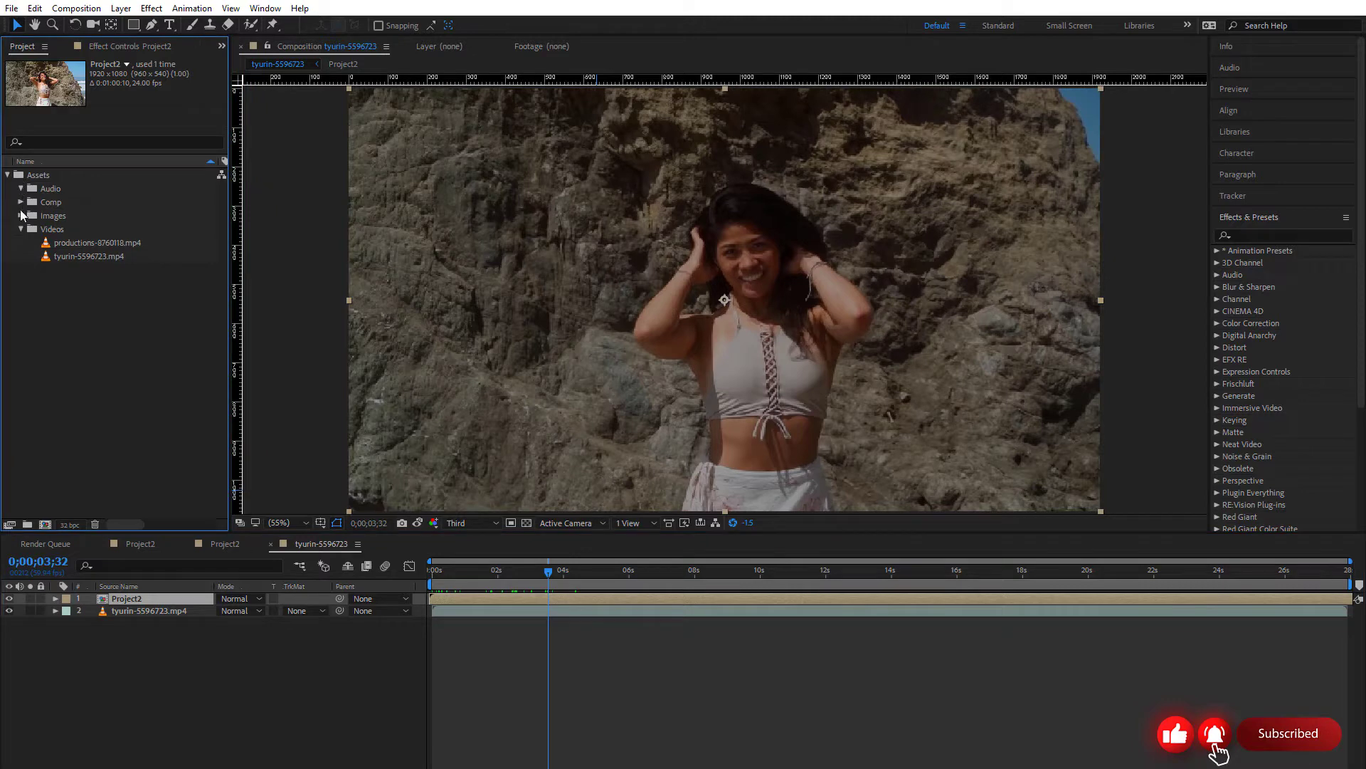
left_click(20, 230)
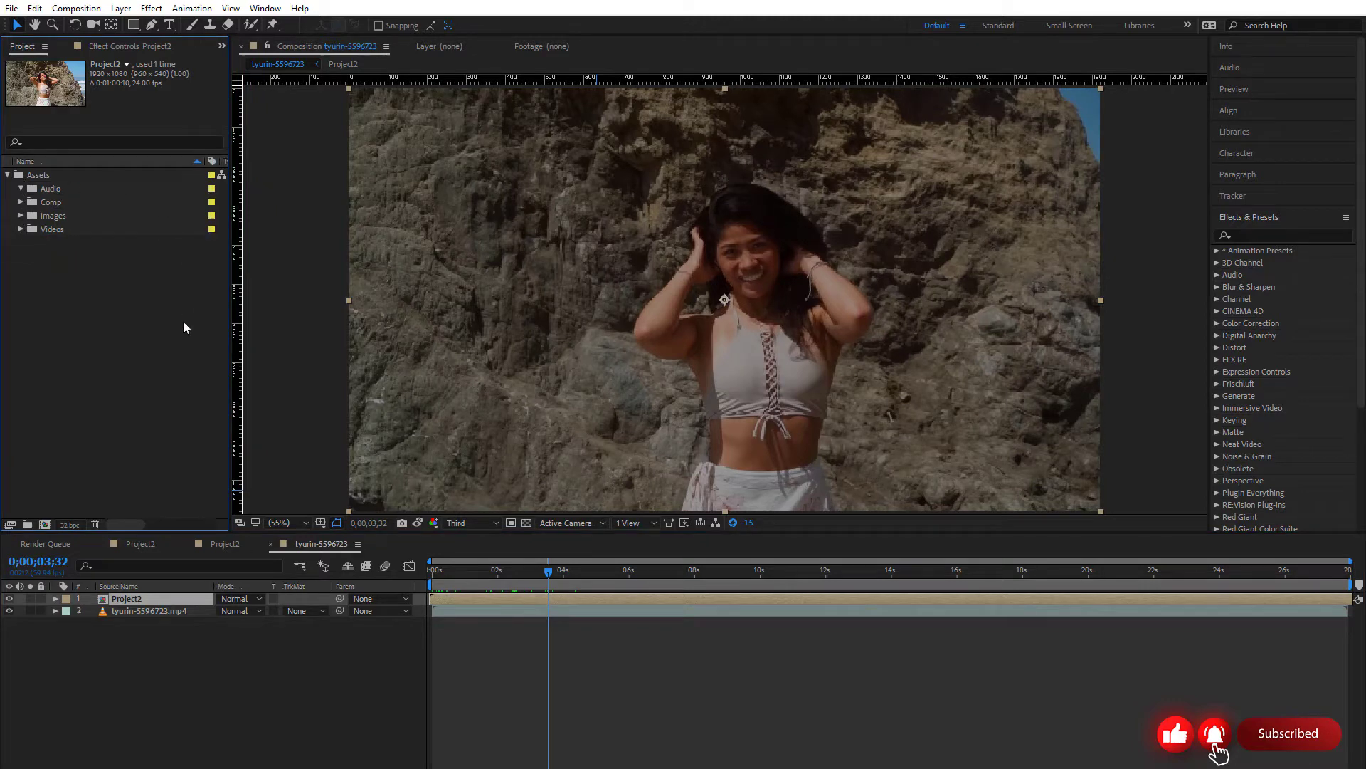